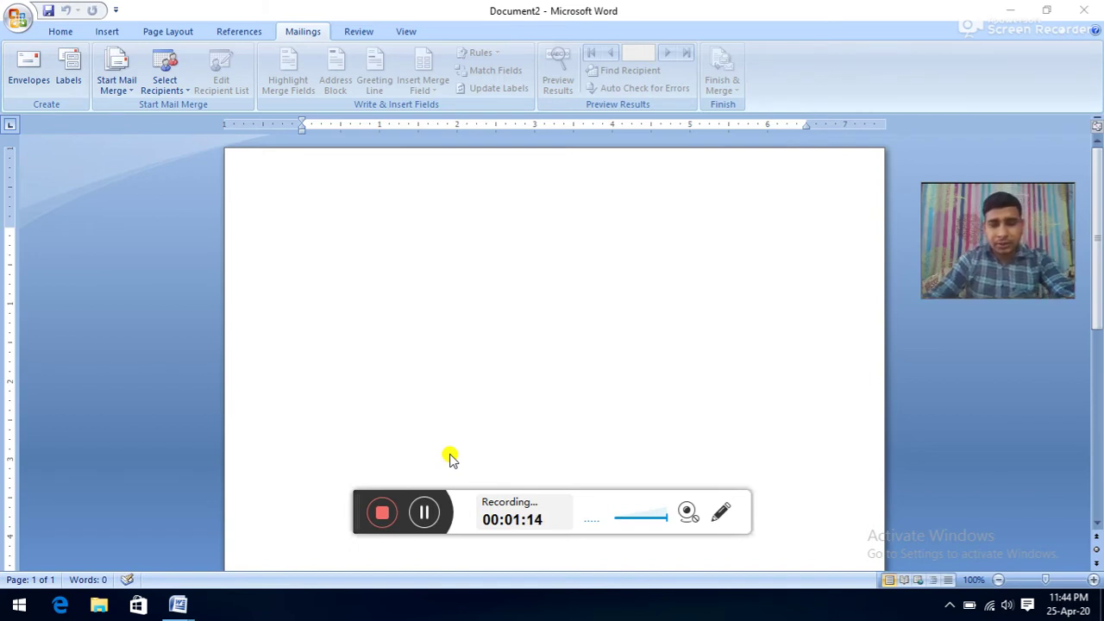
- Add an envelope with a two-line delivery address to the document, keeping the return address
click(450, 452)
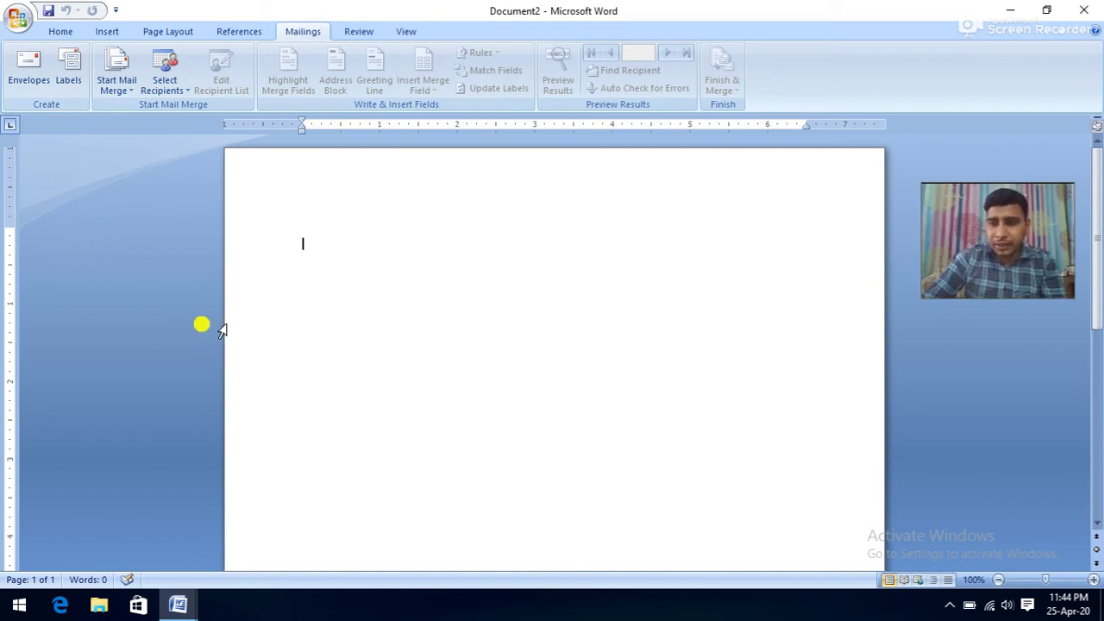
click(34, 76)
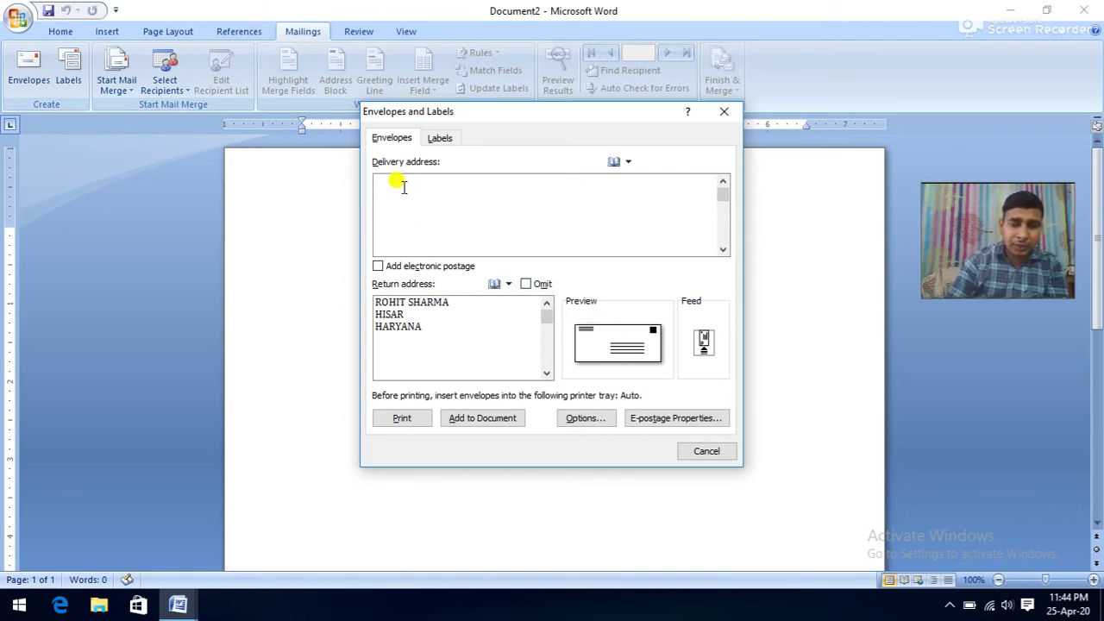
click(403, 186)
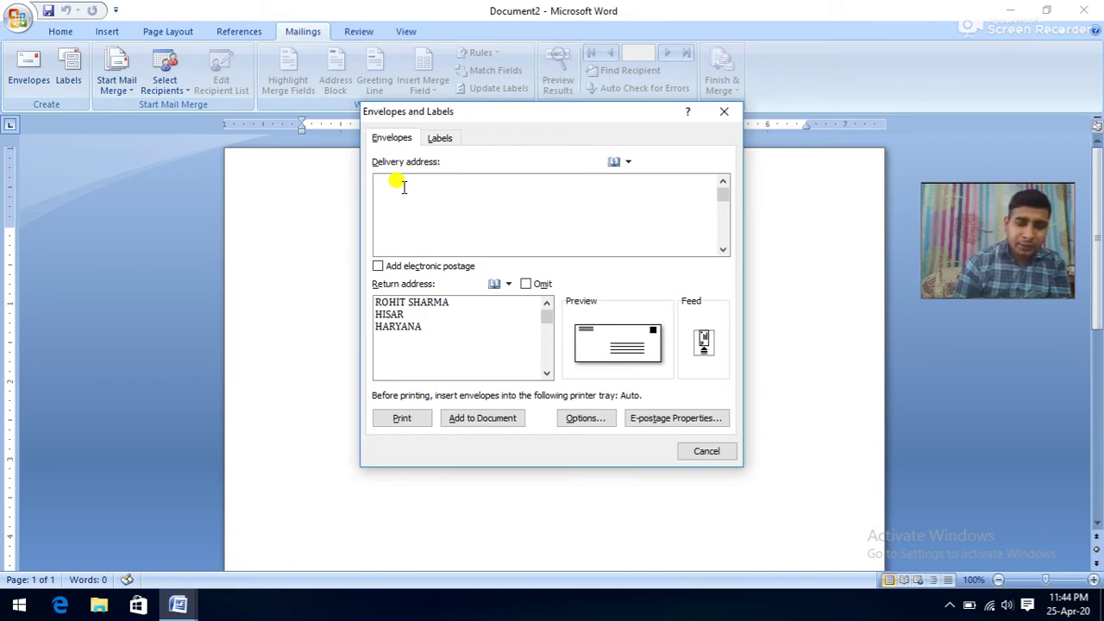
text(VIKASH)
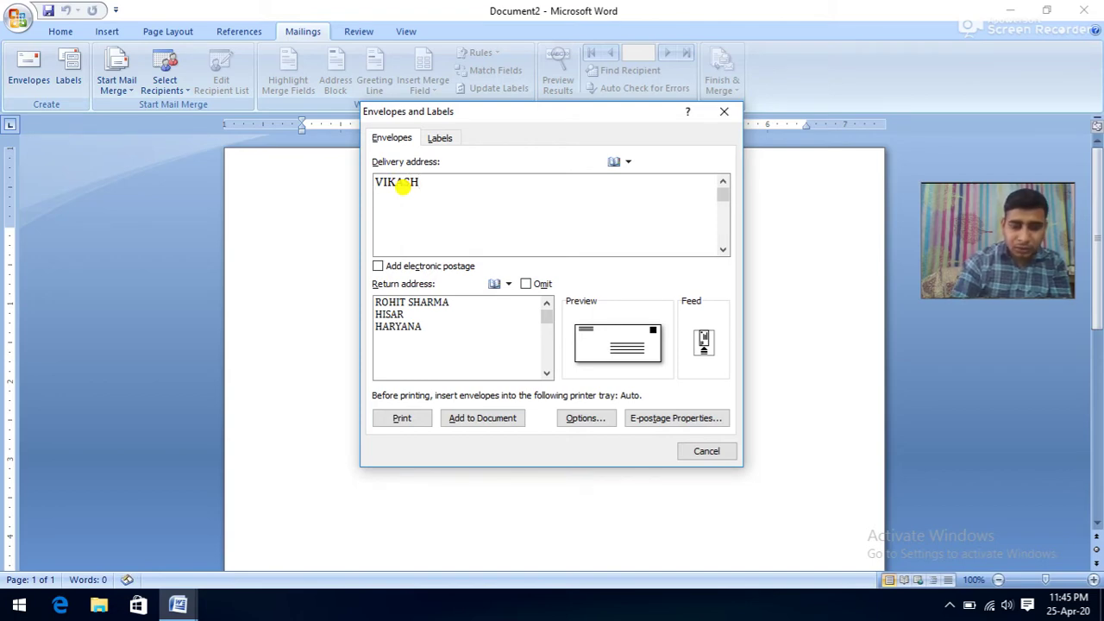
text(ADRA)
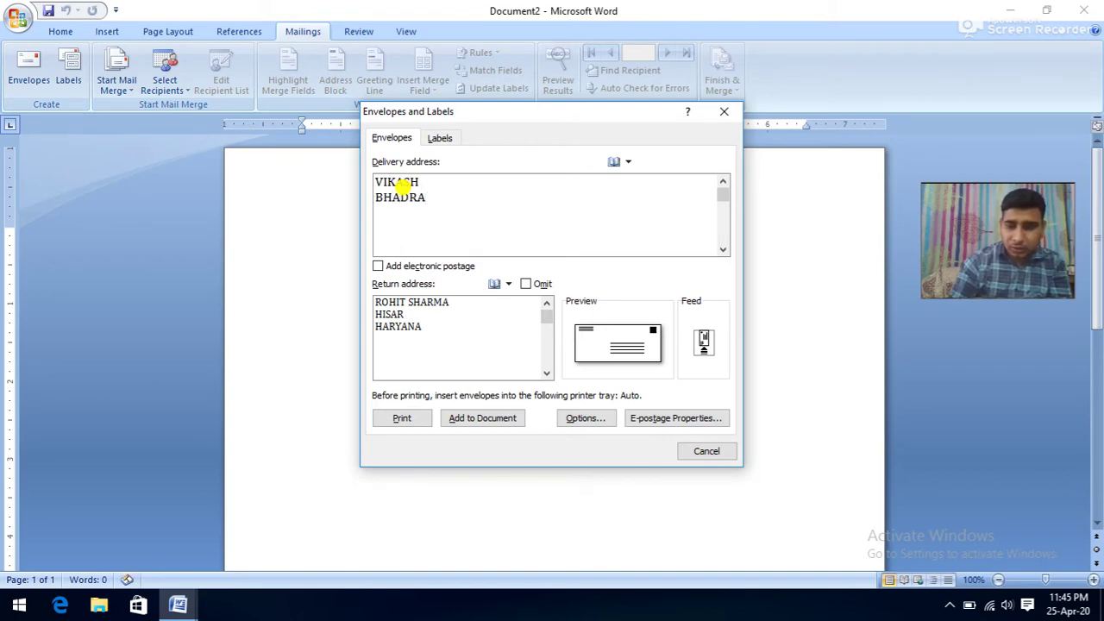
key(Return)
text(RA)
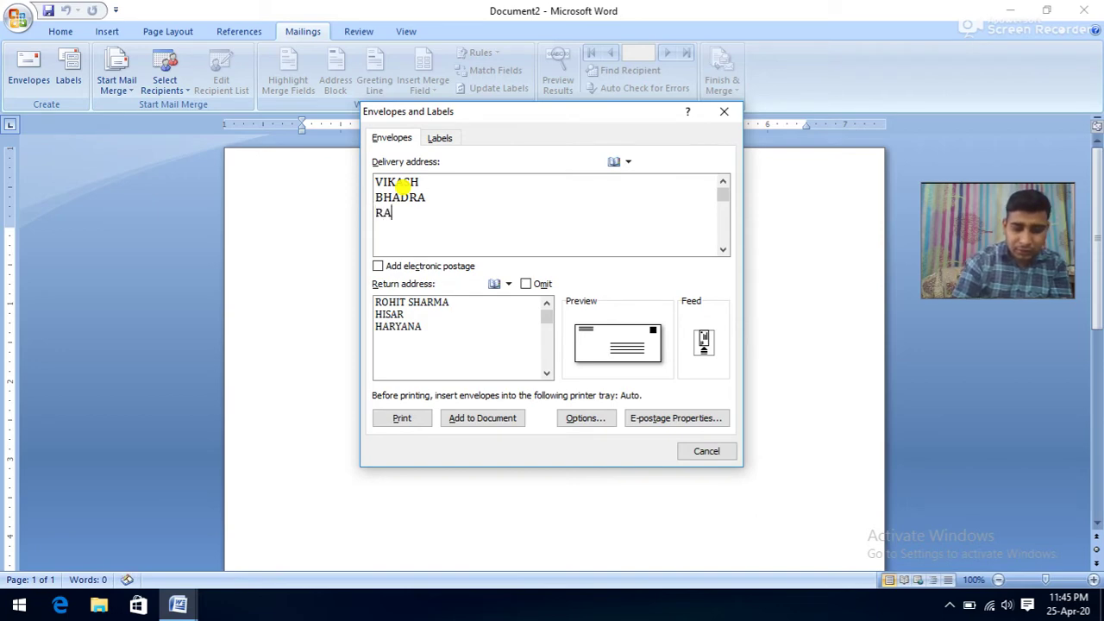
text(JASTHAN)
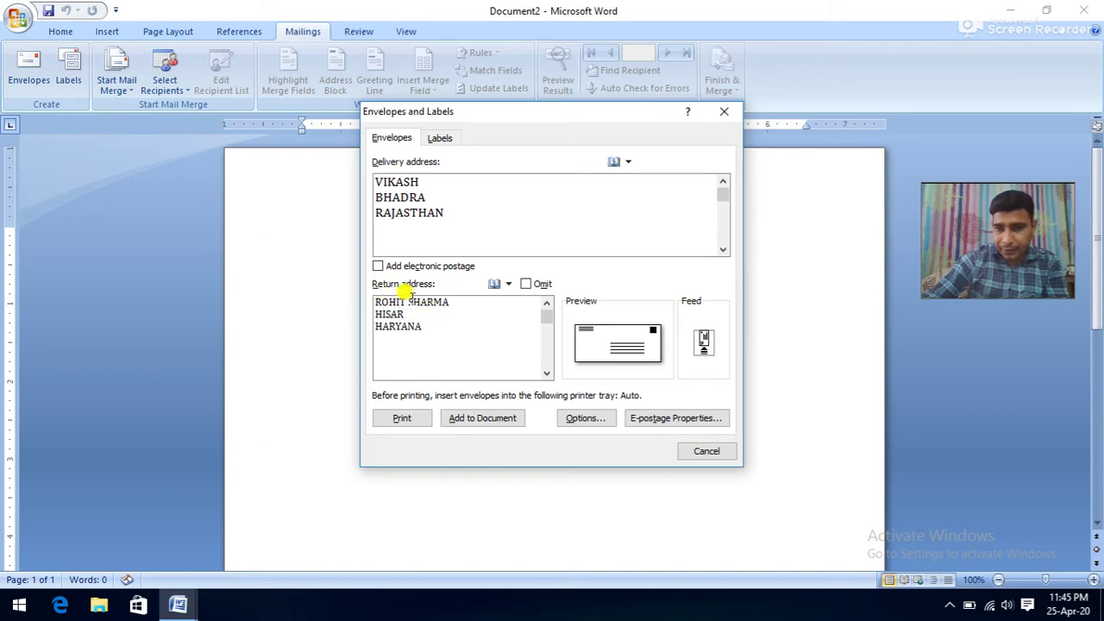
click(527, 284)
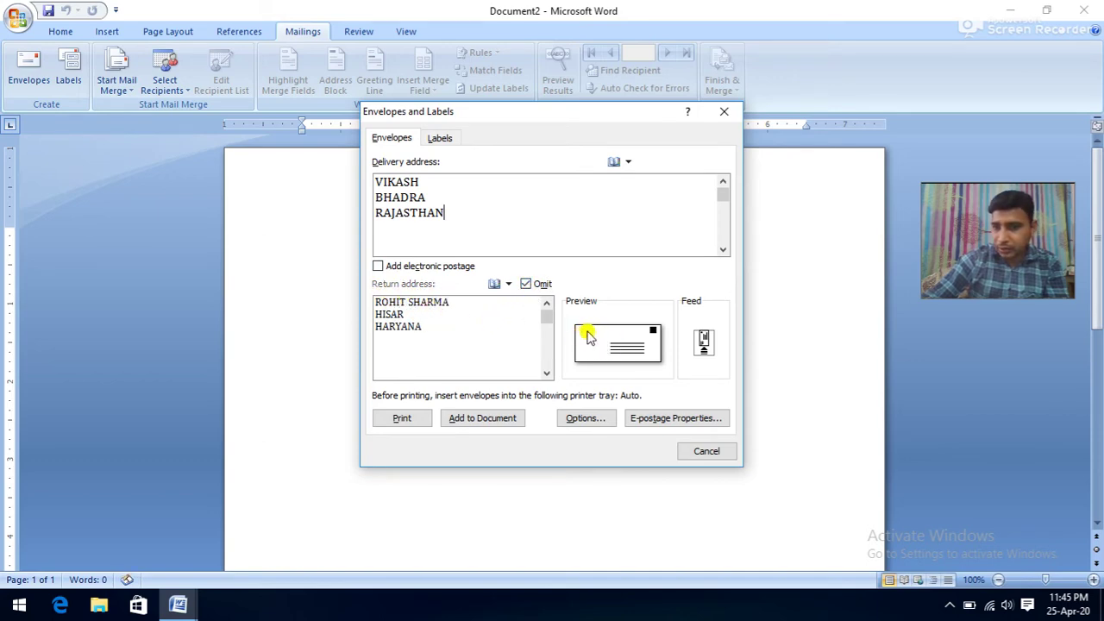
click(526, 283)
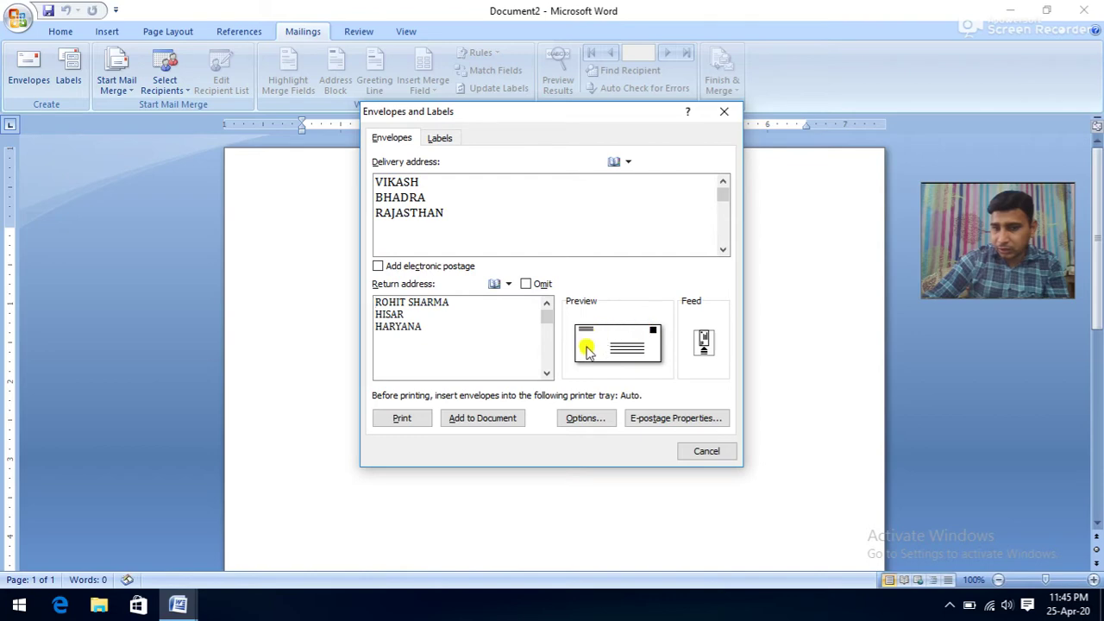
click(506, 421)
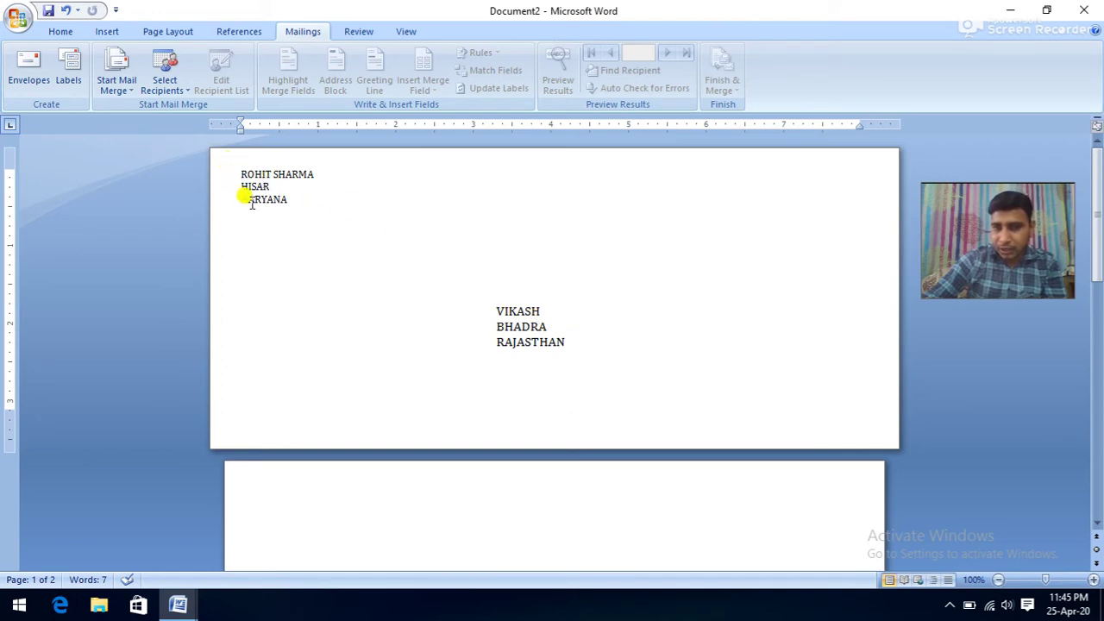
- Inspect the envelope's return and delivery addresses, then undo the envelope to get a blank page
drag(242, 172, 329, 224)
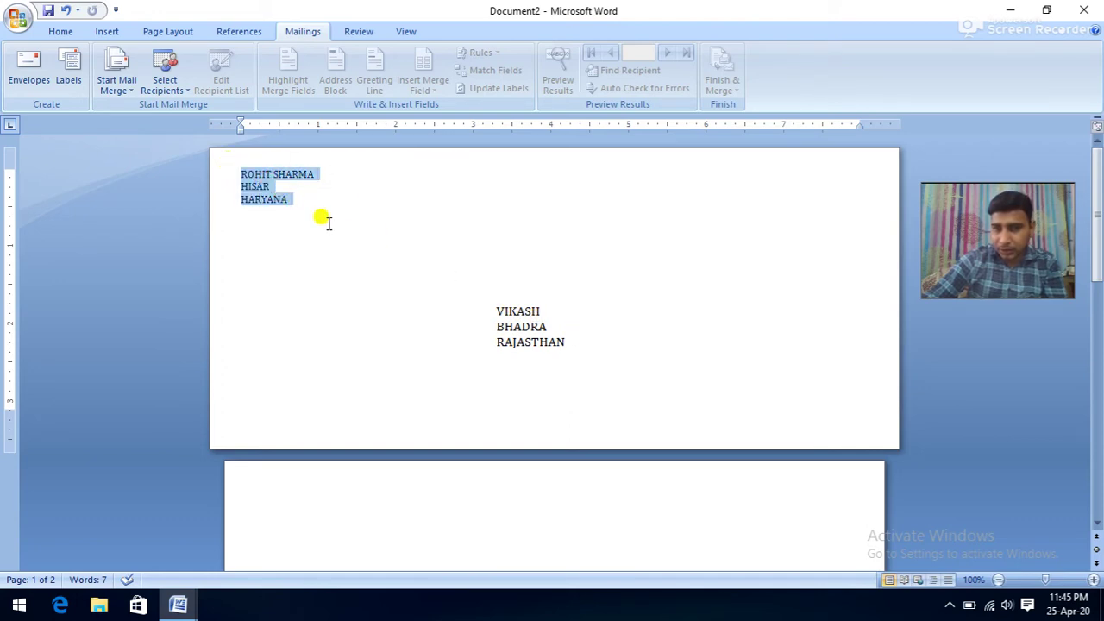
drag(517, 308, 557, 326)
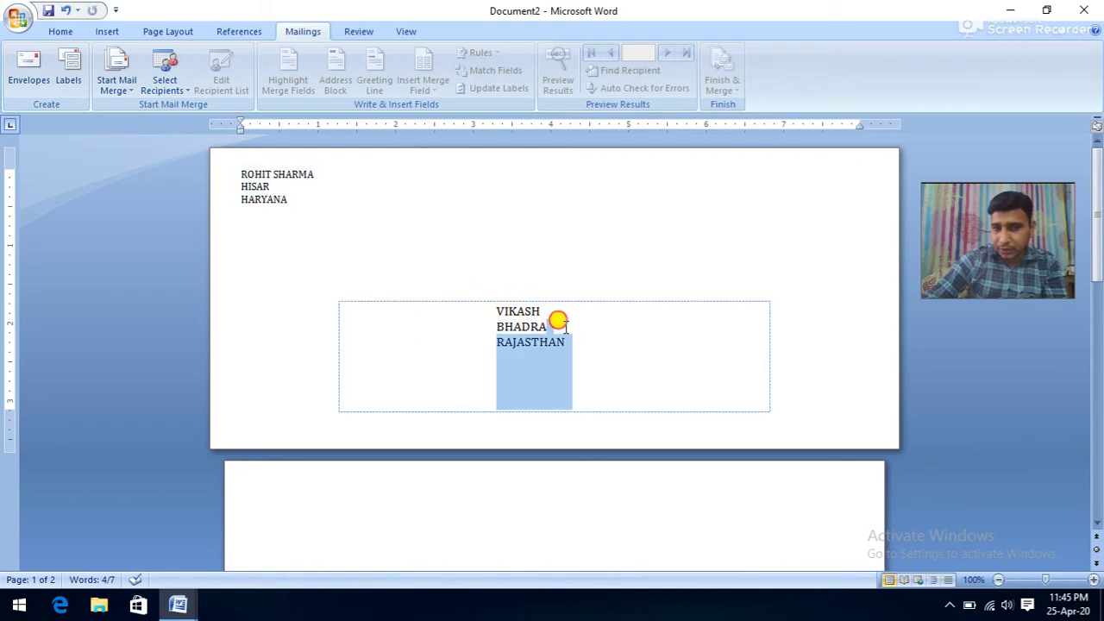
click(542, 233)
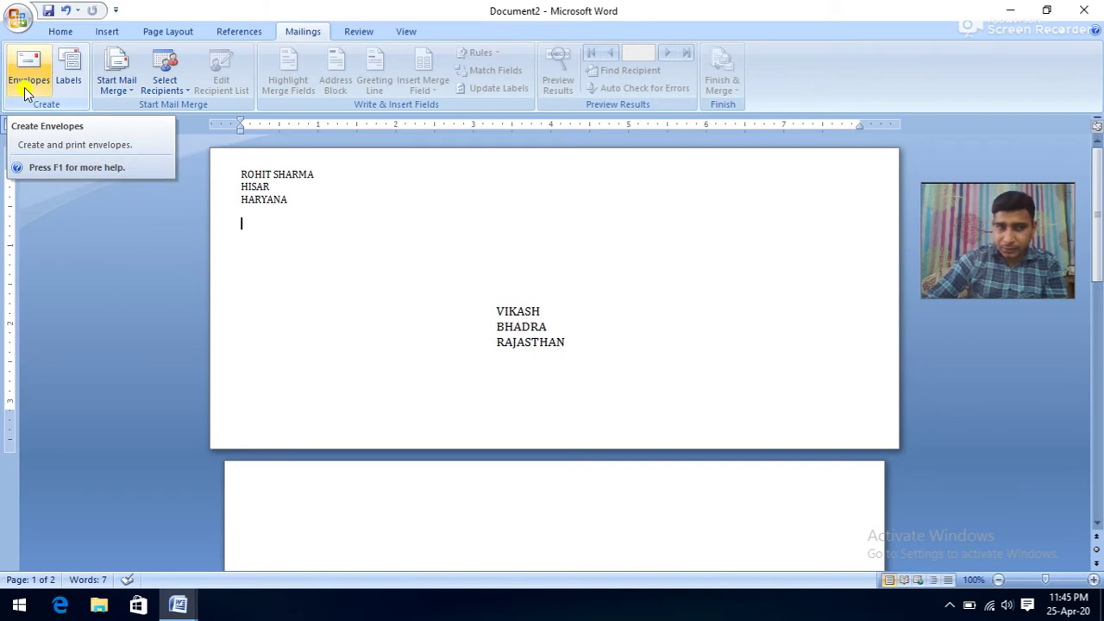
click(69, 14)
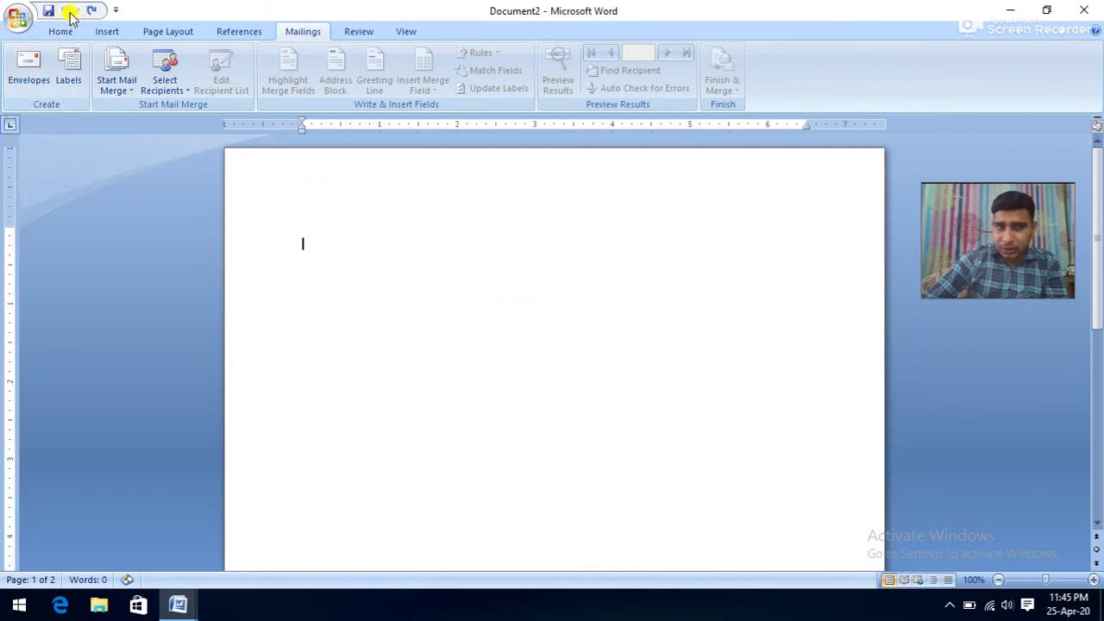
- Create a new labels document filled with 'VIDYA COMPUTER' labels
click(67, 73)
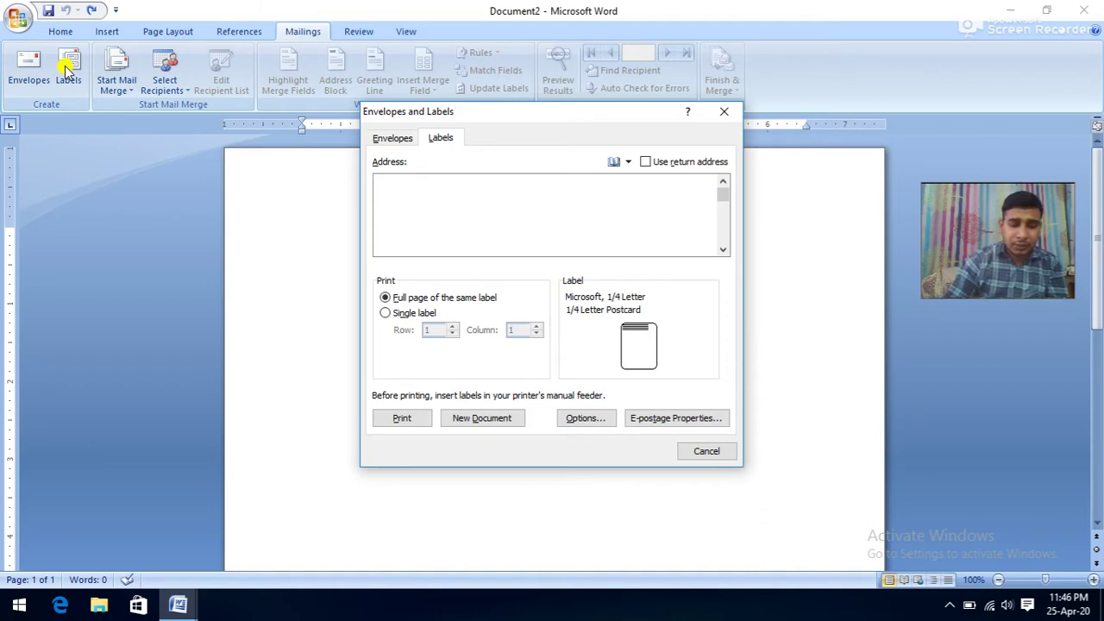
text(VIDYA )
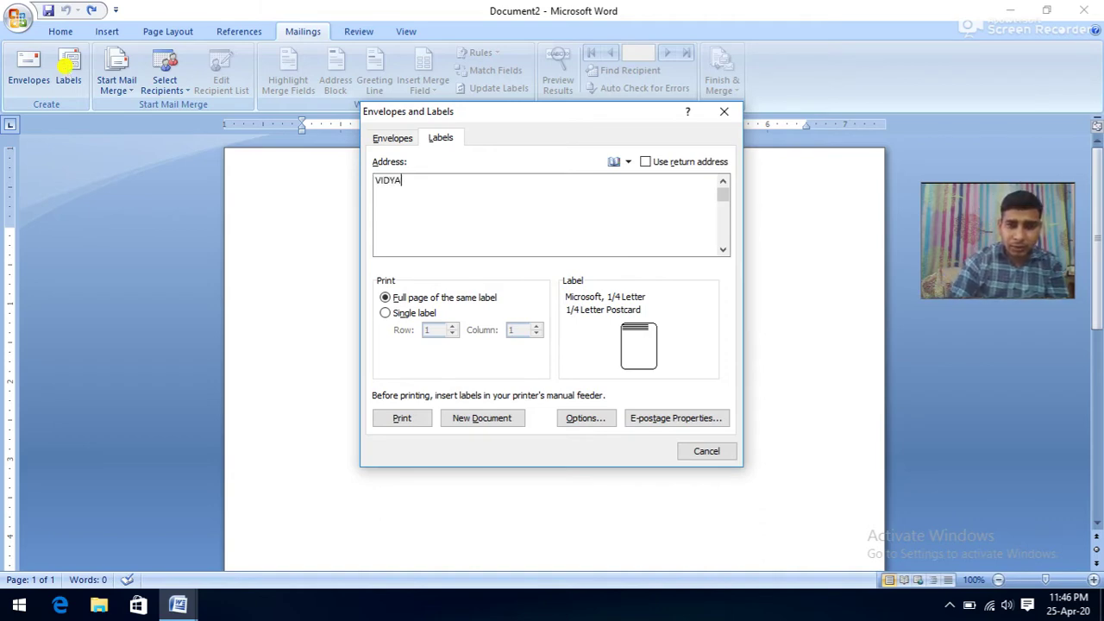
text(COMPU)
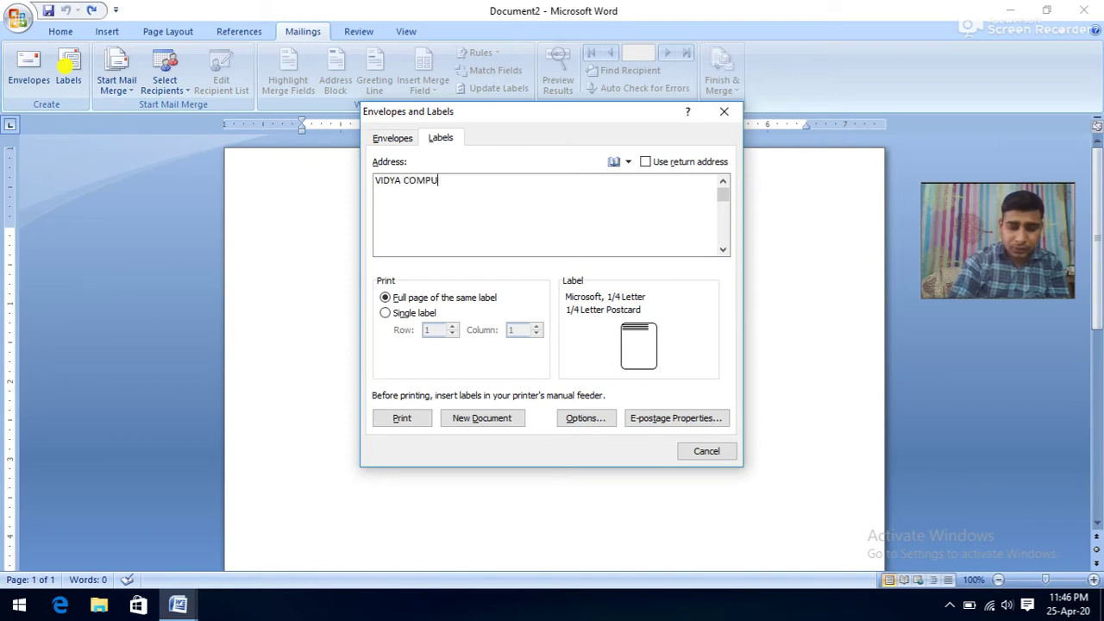
text(TER)
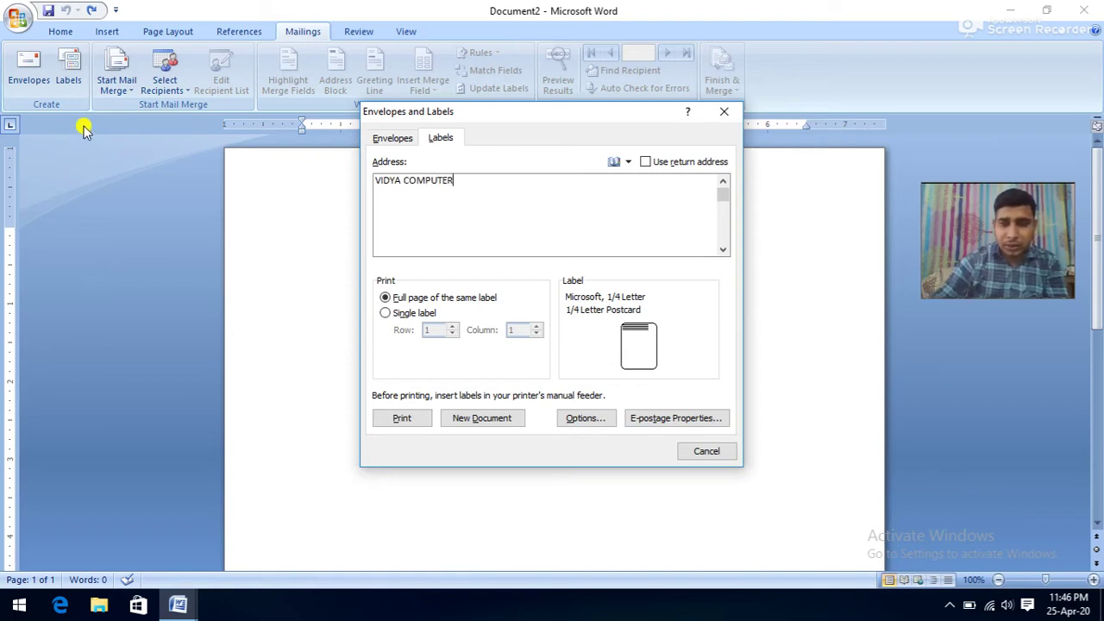
click(480, 418)
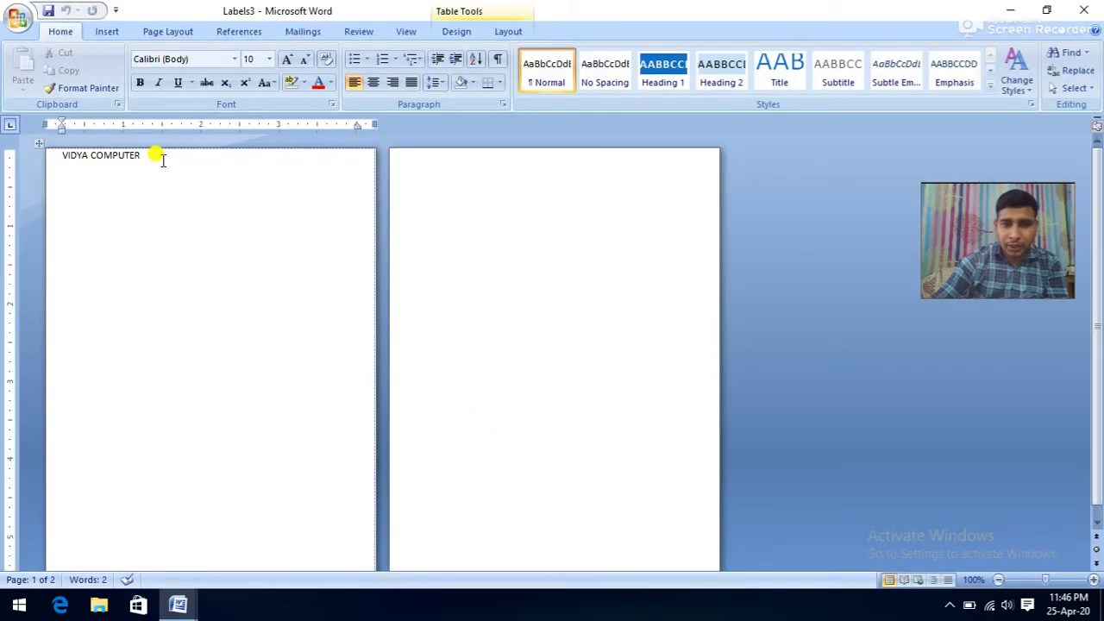
- Look over the Labels3 document and close it without saving
scroll(181, 166, down, 1)
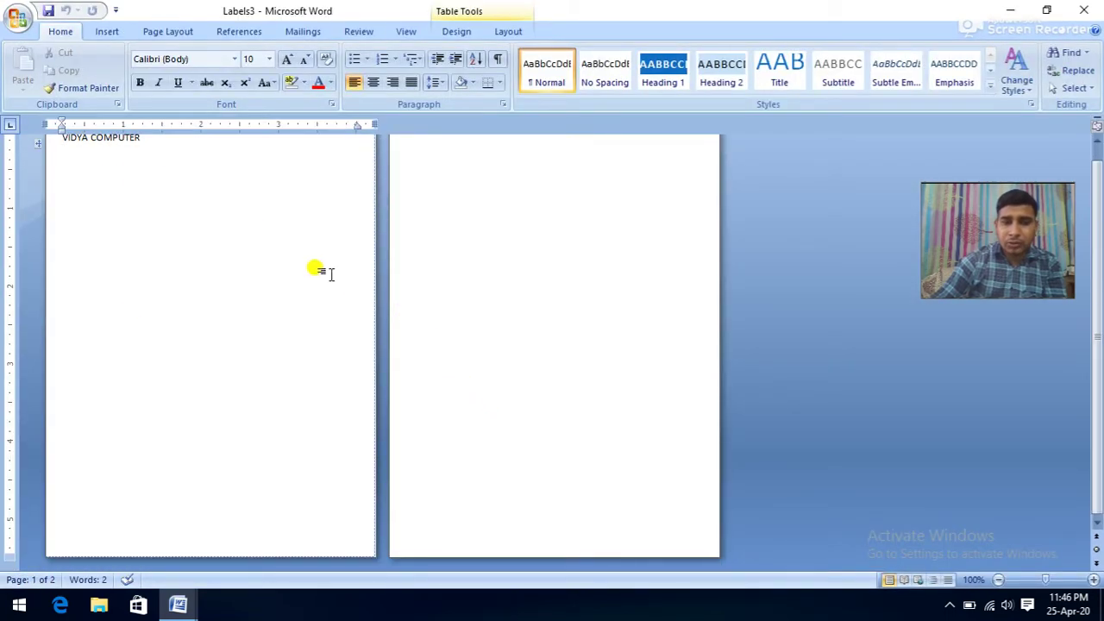
scroll(405, 293, up, 1)
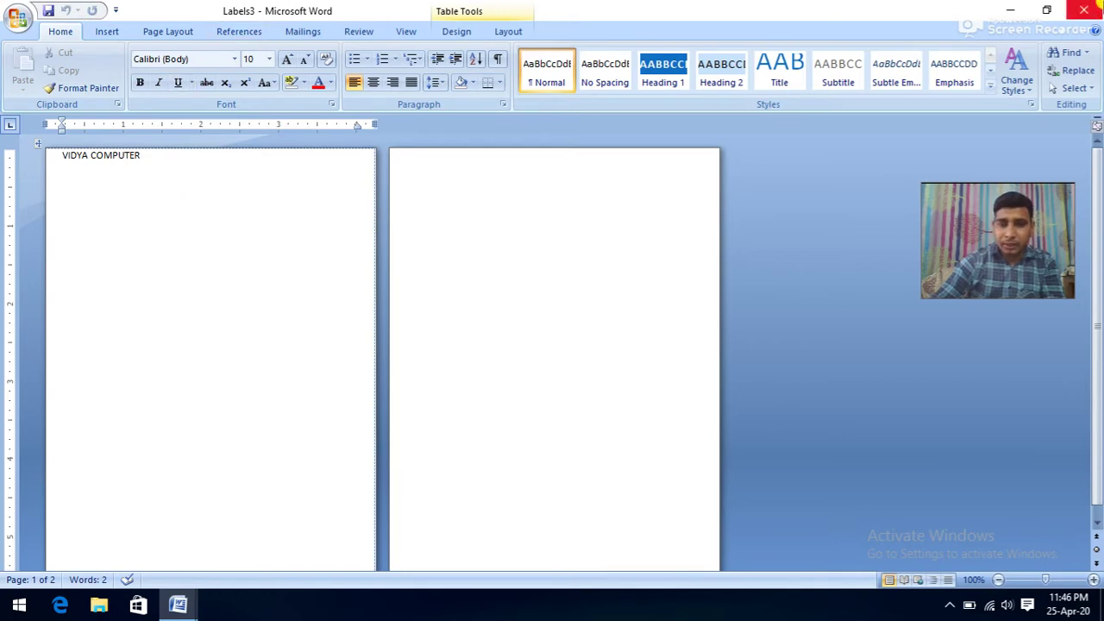
click(1084, 9)
click(556, 344)
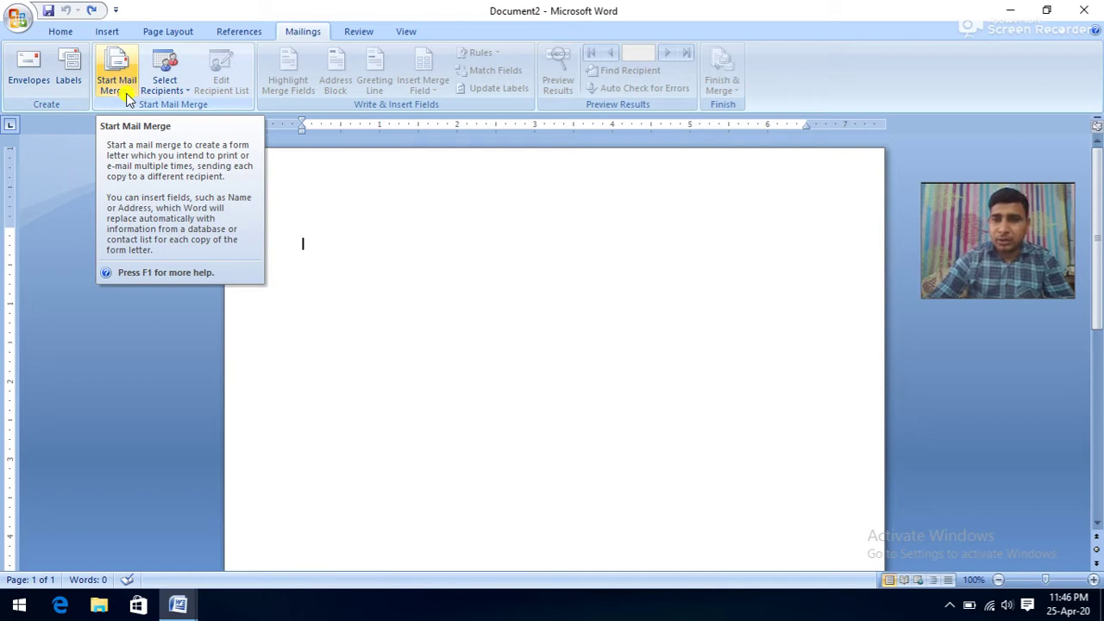
click(127, 98)
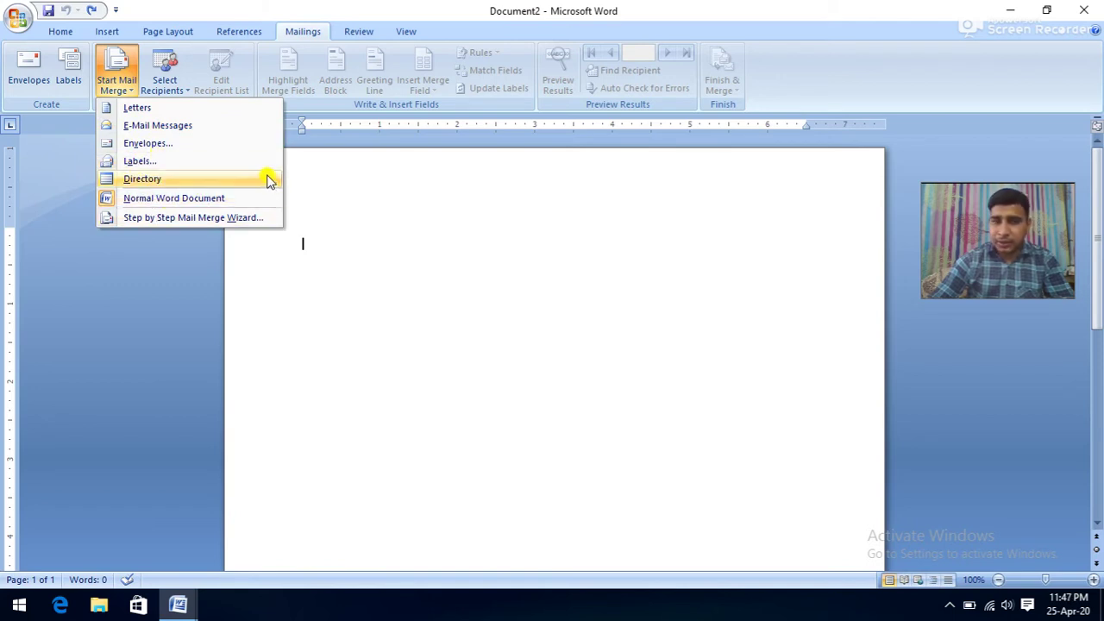
click(157, 110)
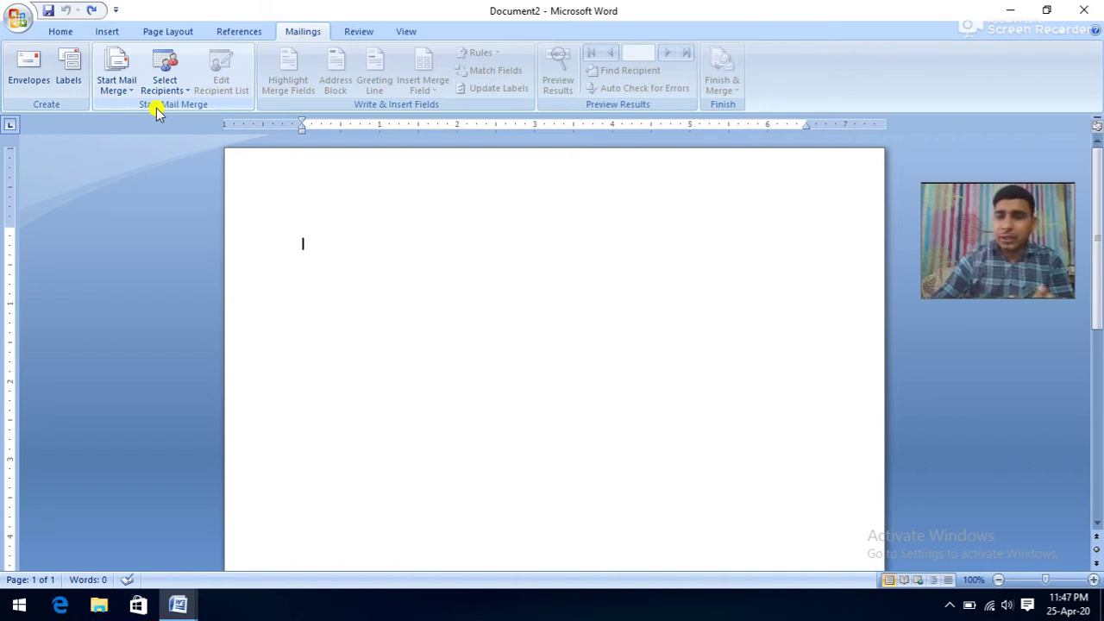
- Start a new mail-merge recipient list using Select Recipients > Type New List
click(170, 97)
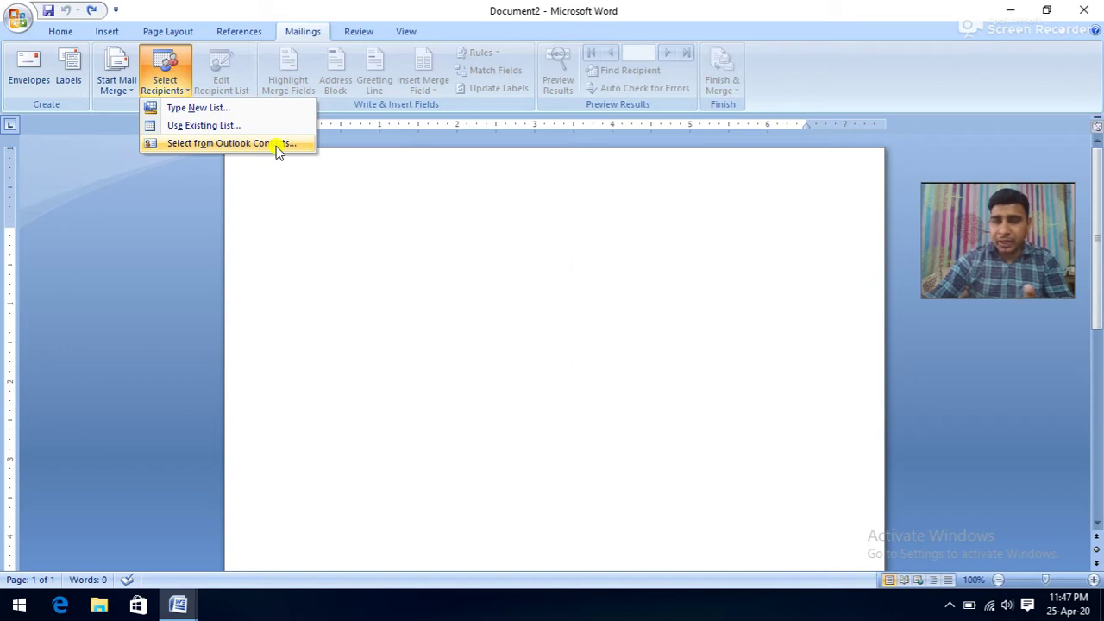
click(219, 110)
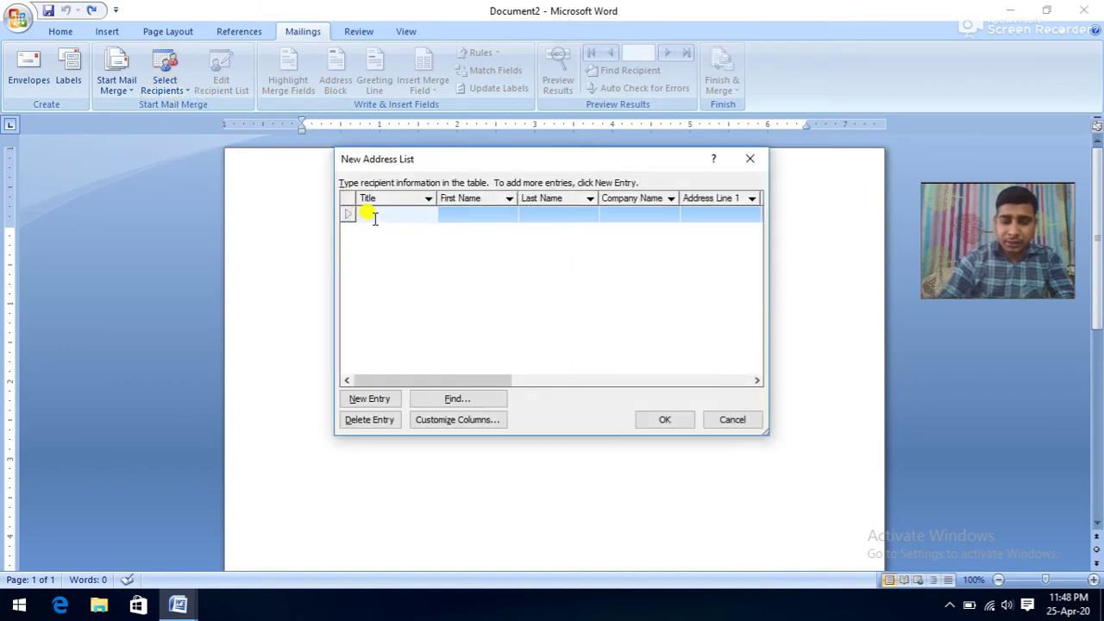
- Fill the first recipient's title, first and last name, company AIRTEL and address line
text(Mr)
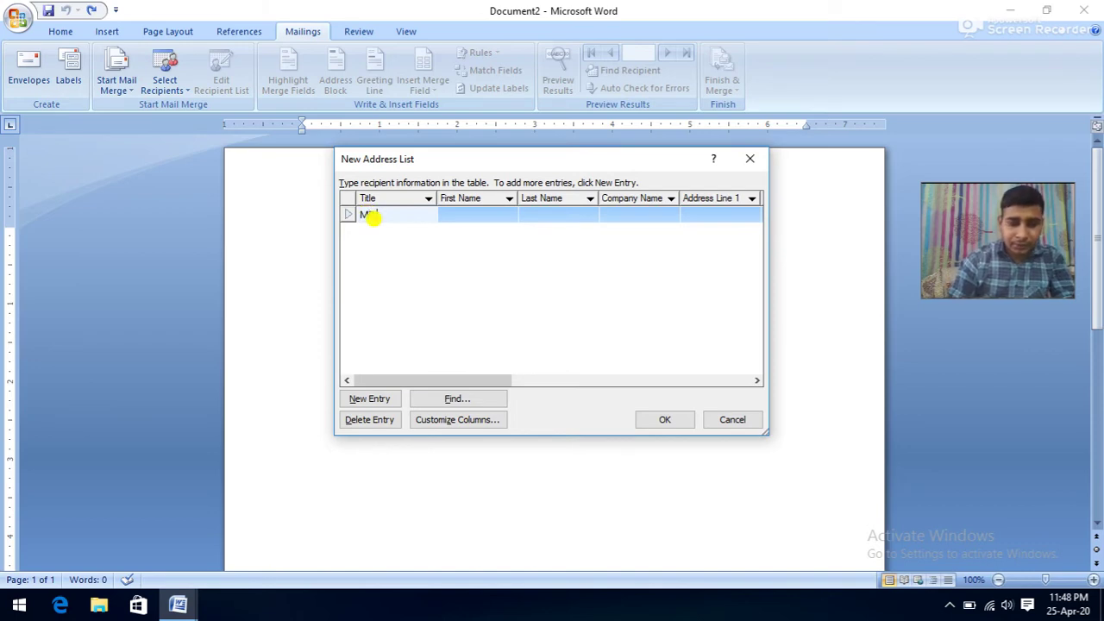
key(Tab)
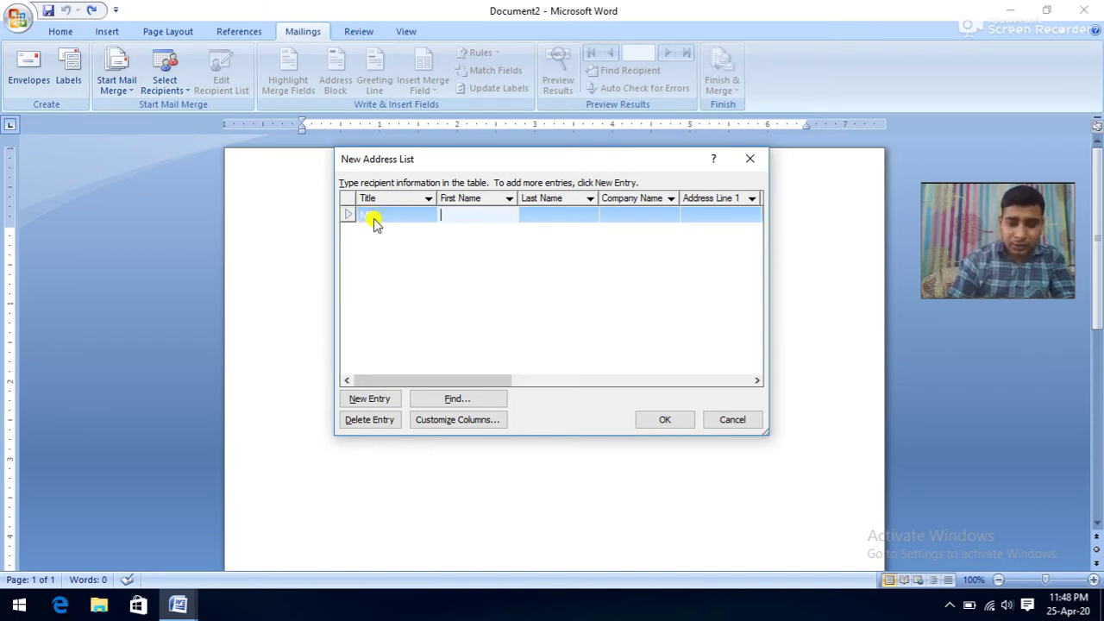
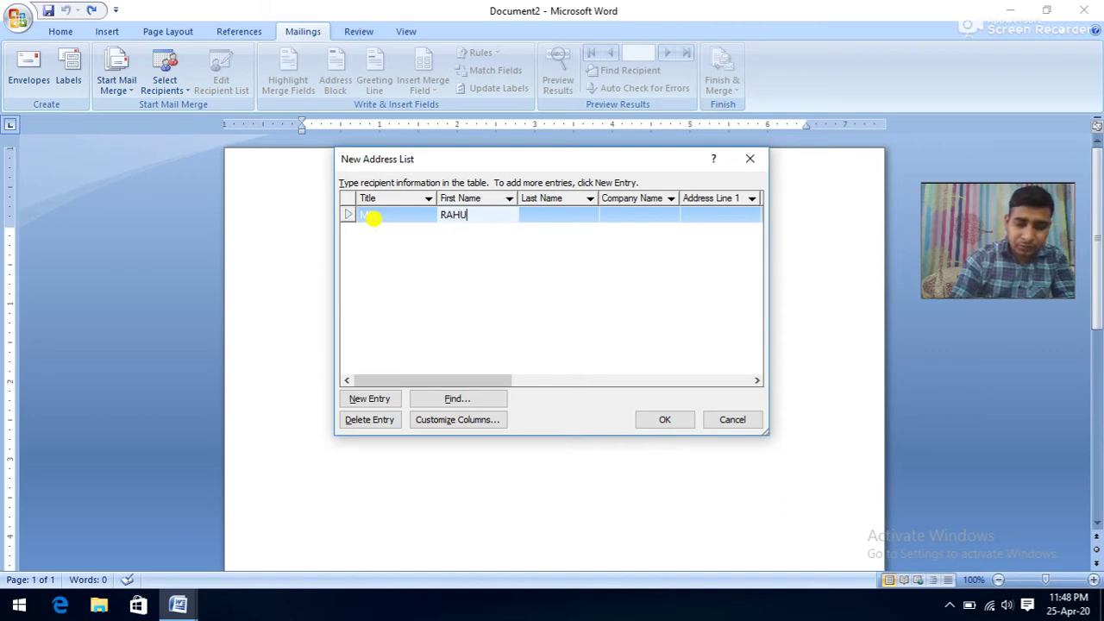
key(Tab)
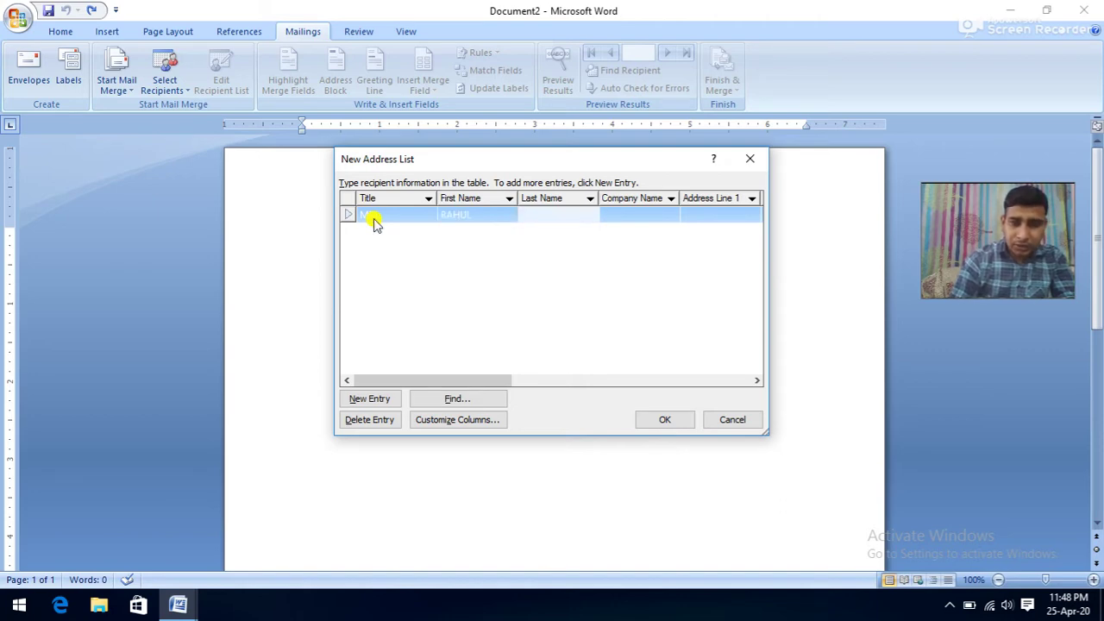
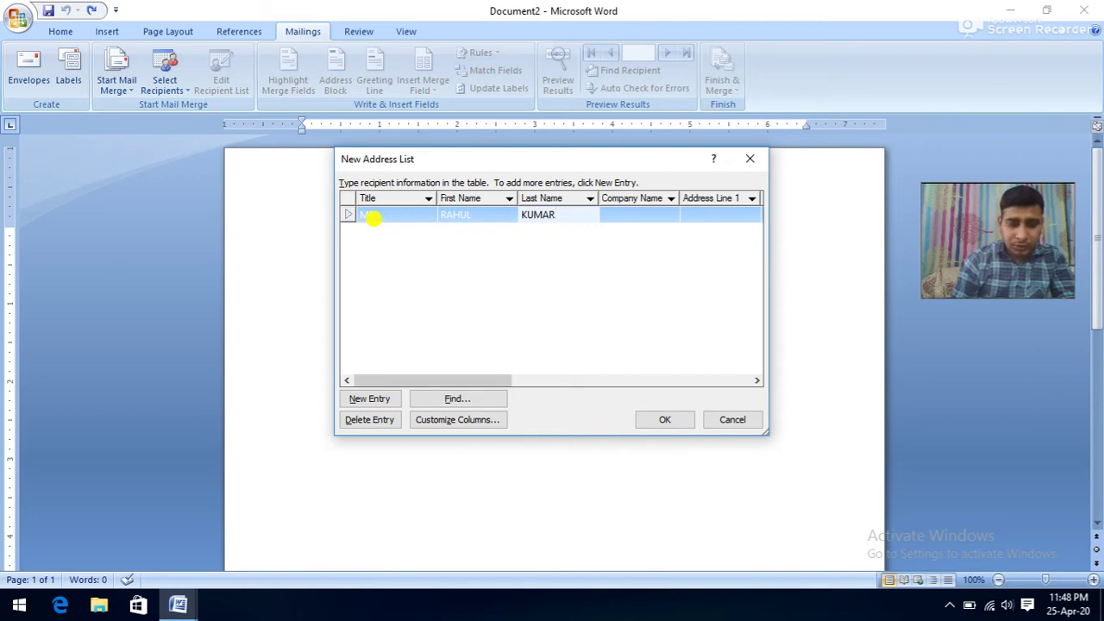
key(Tab)
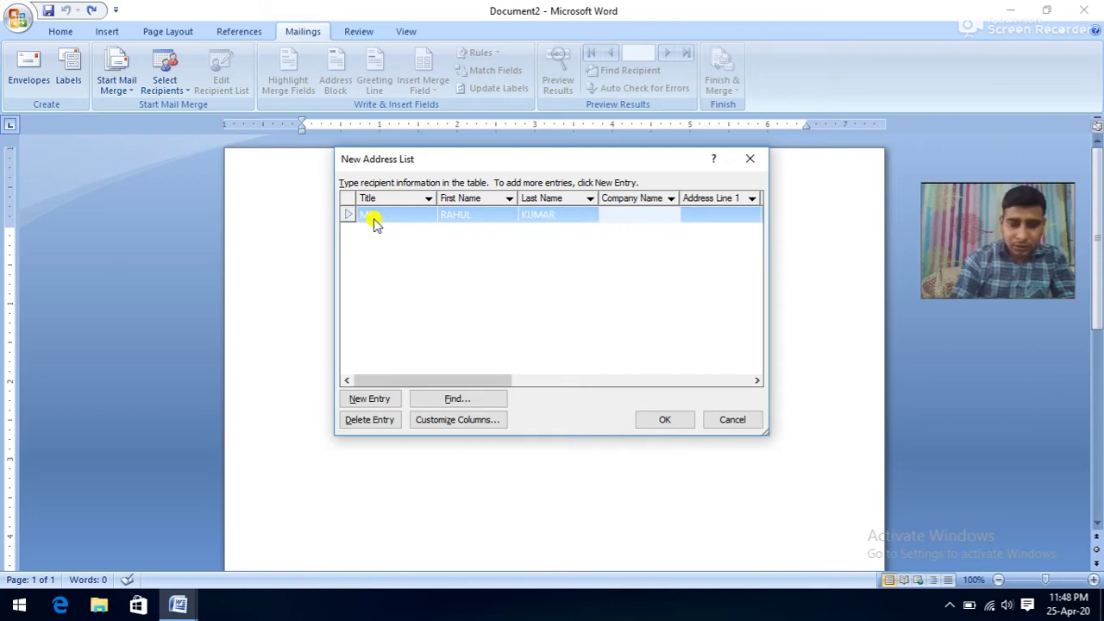
text(AIRT)
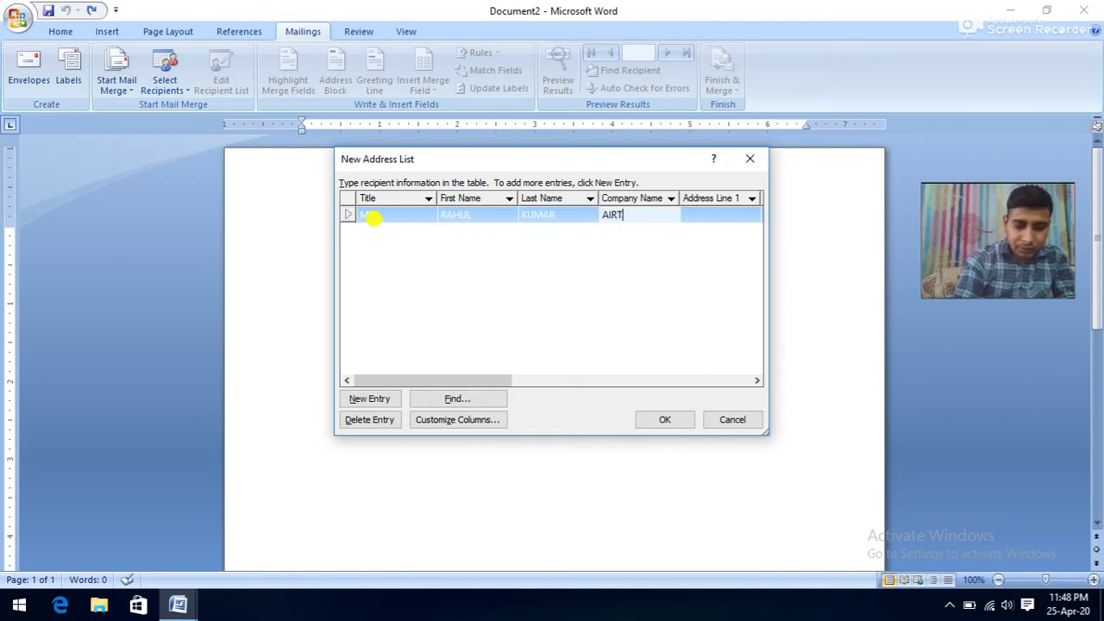
text(EL)
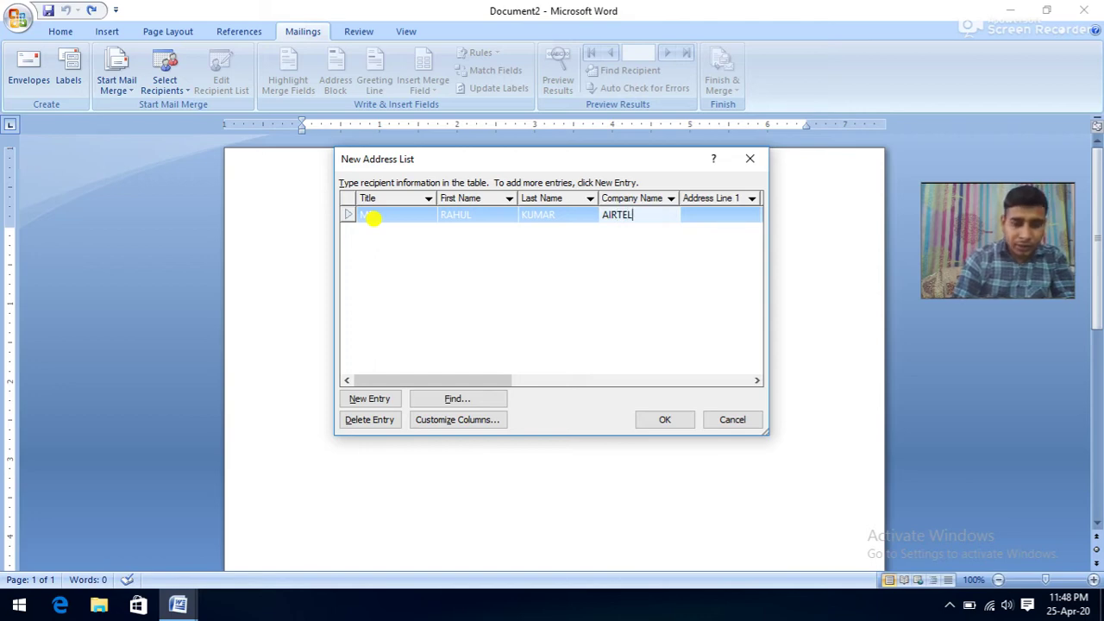
key(Tab)
text(BHADR)
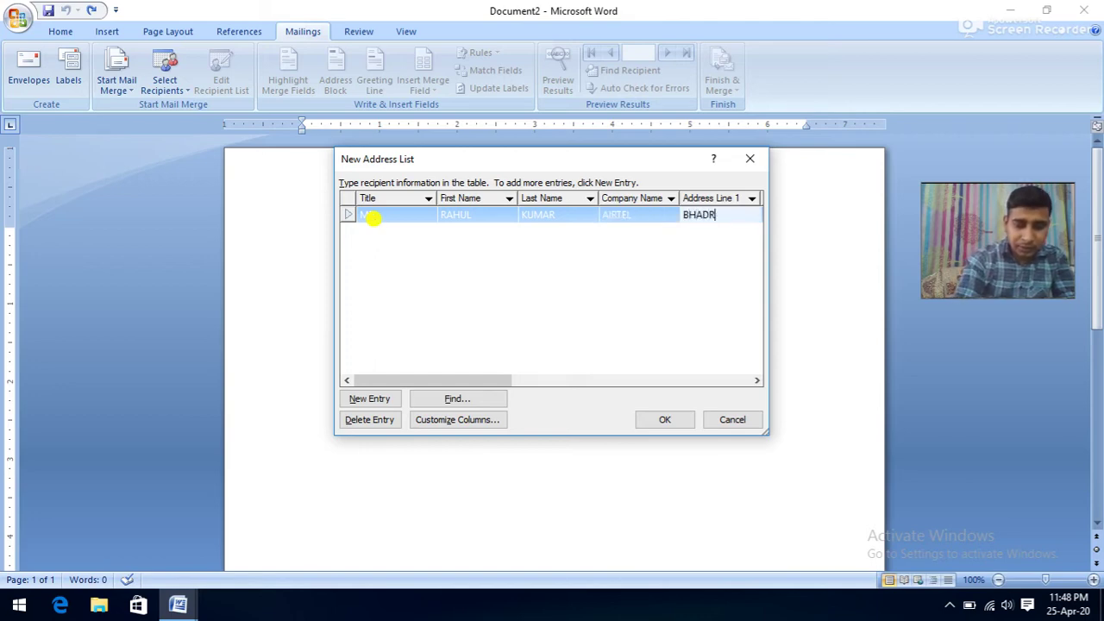
text(A)
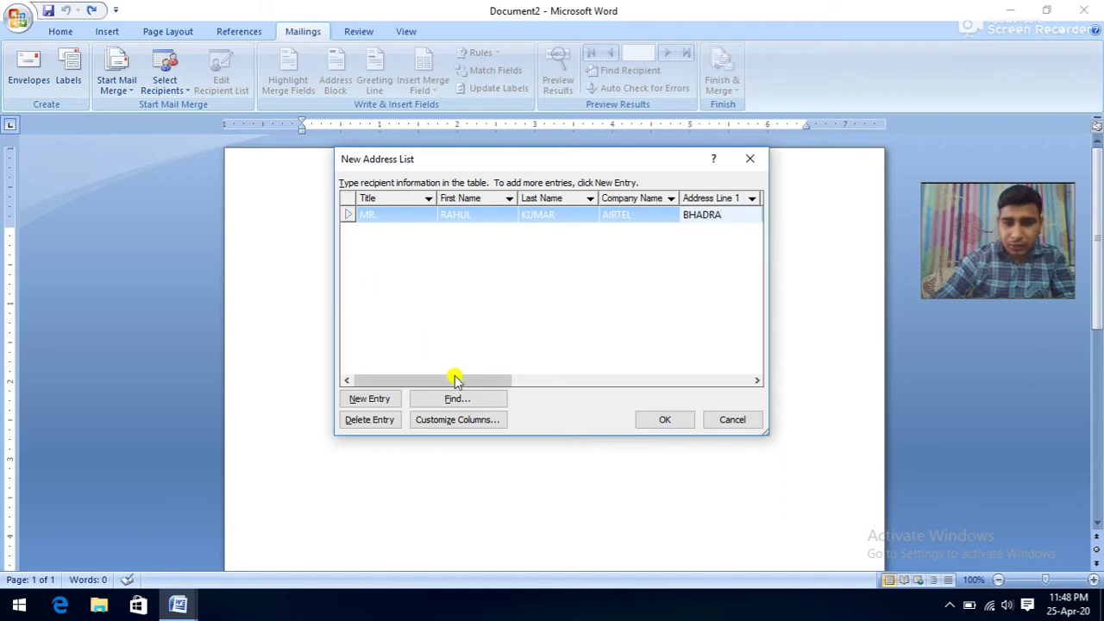
mouse_move(455, 381)
mouse_down()
mouse_move(719, 409)
mouse_move(455, 385)
mouse_up()
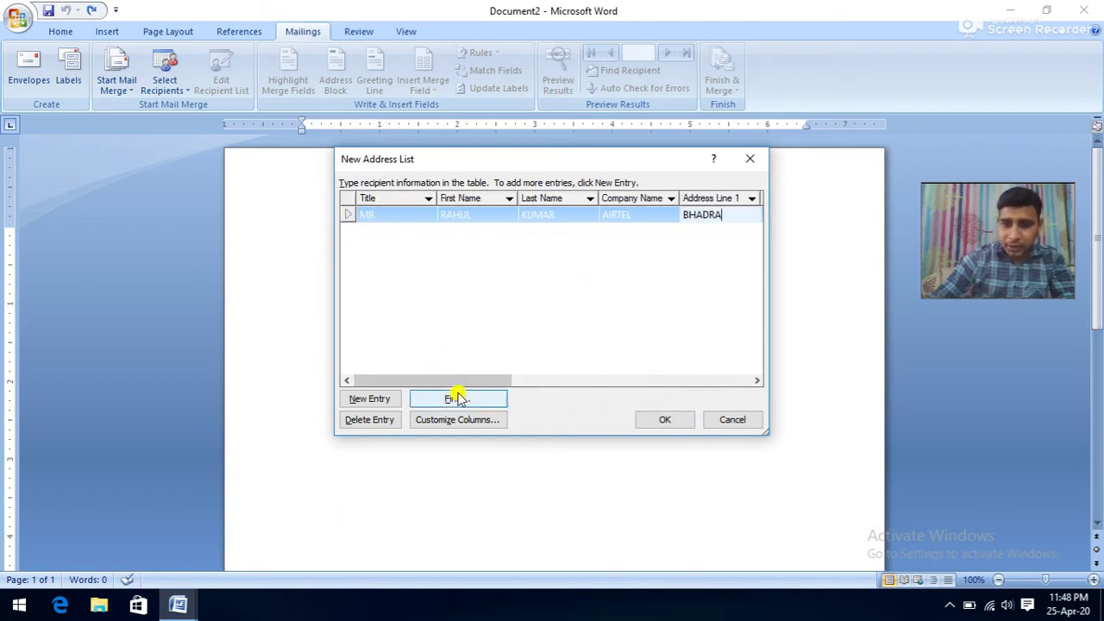
- Add a second recipient with title MR., first and last name, company VO and address line
click(372, 402)
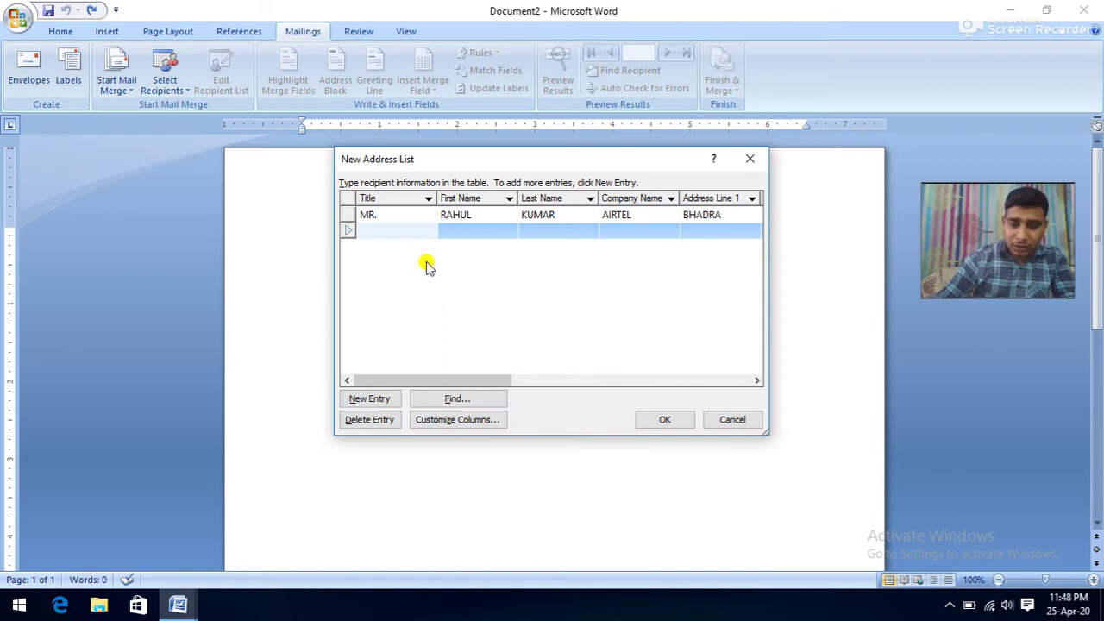
text(MR.)
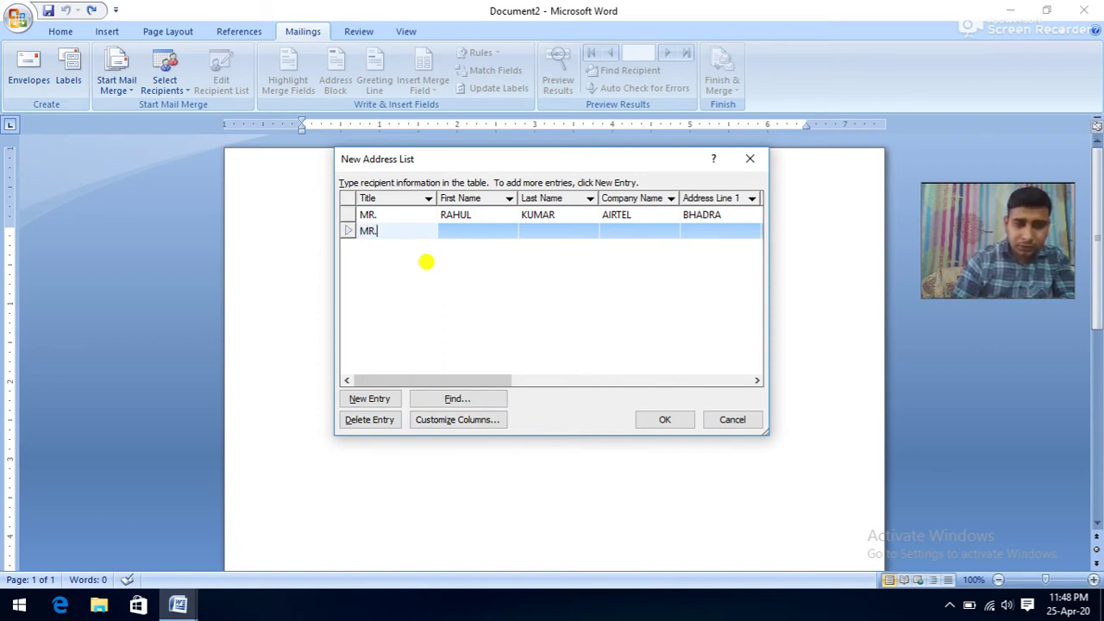
key(Tab)
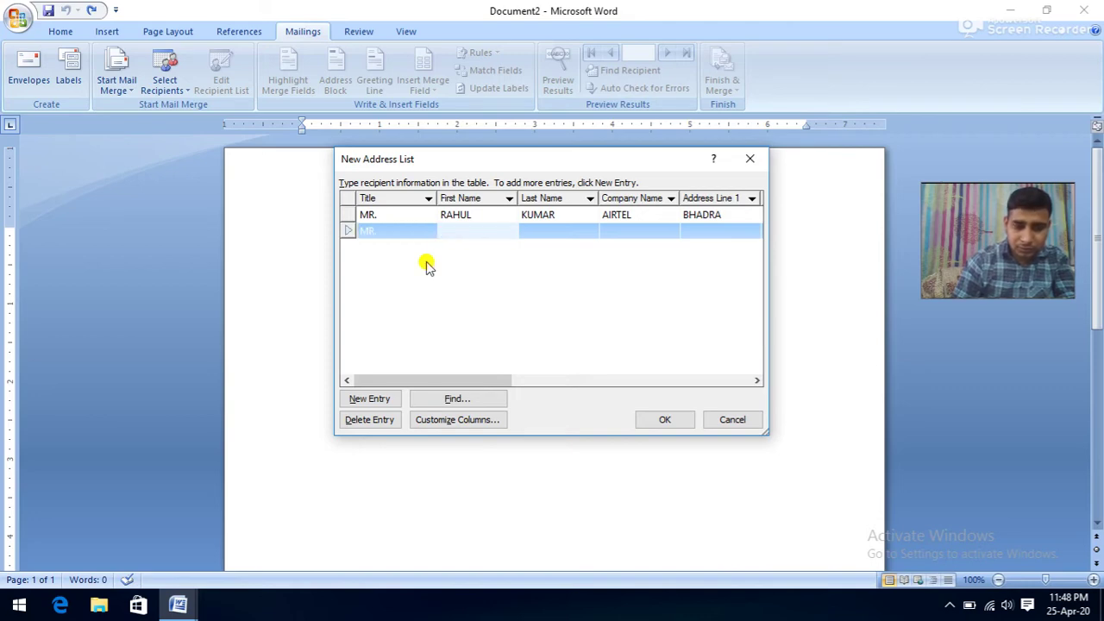
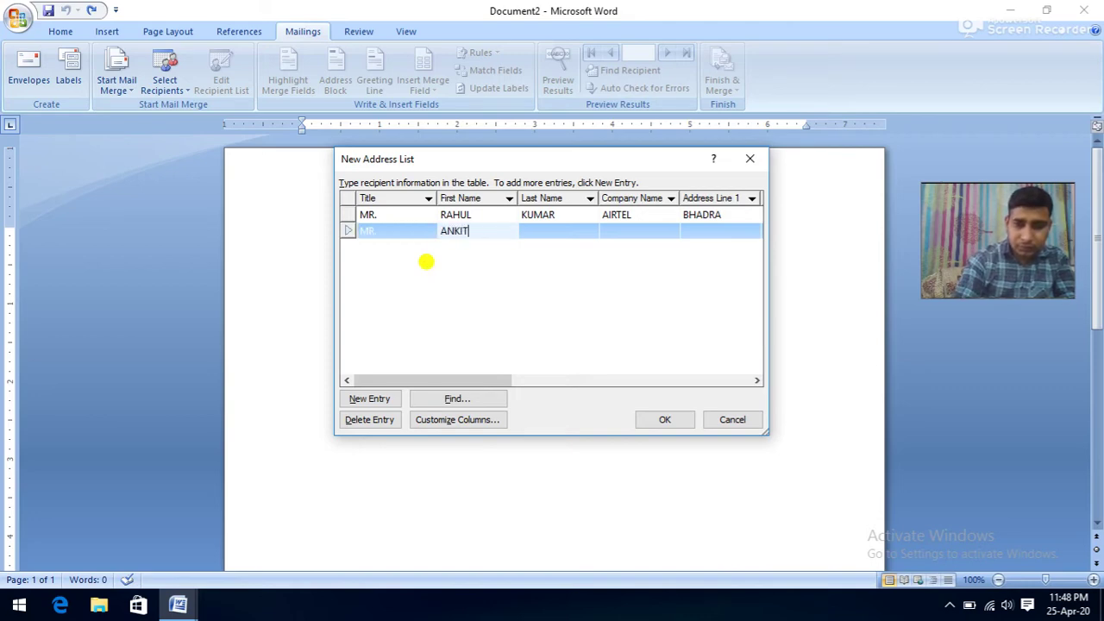
key(Tab)
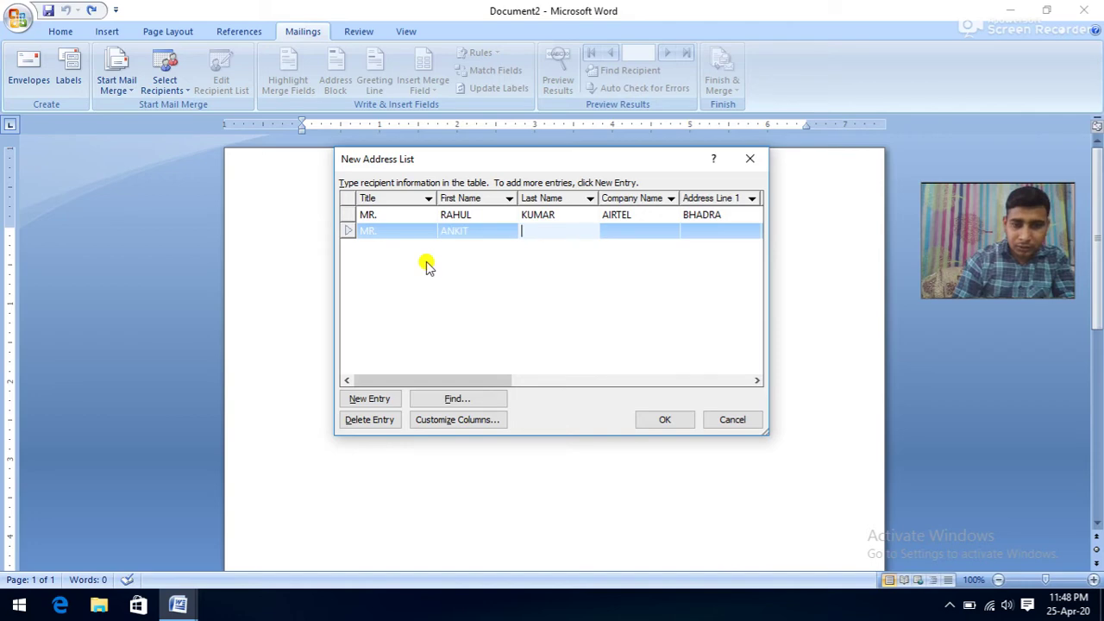
key(Tab)
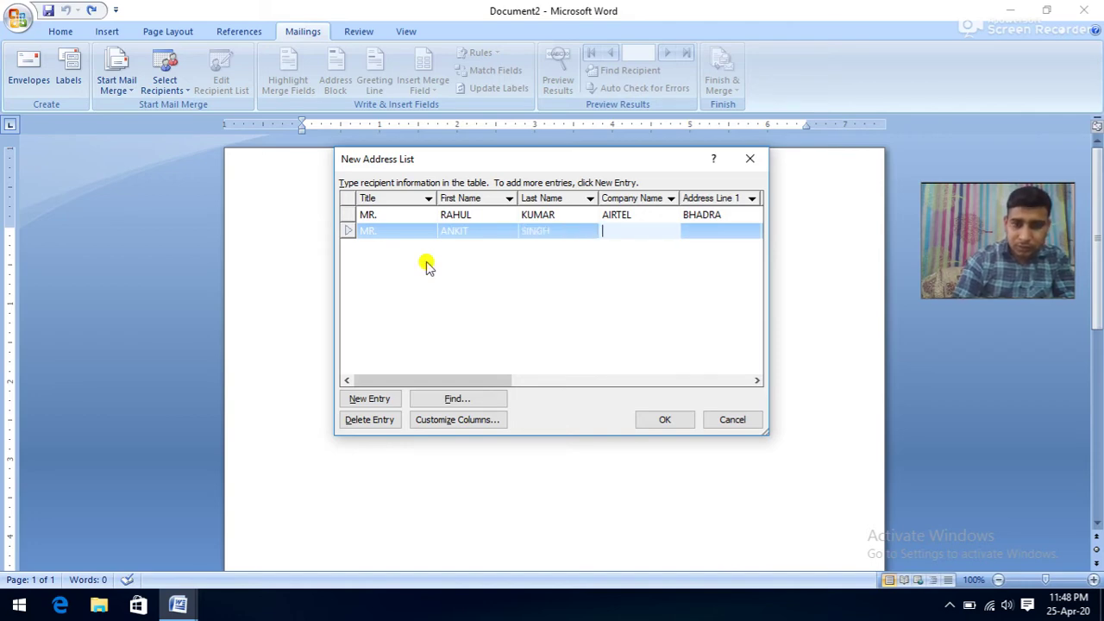
text(VODA)
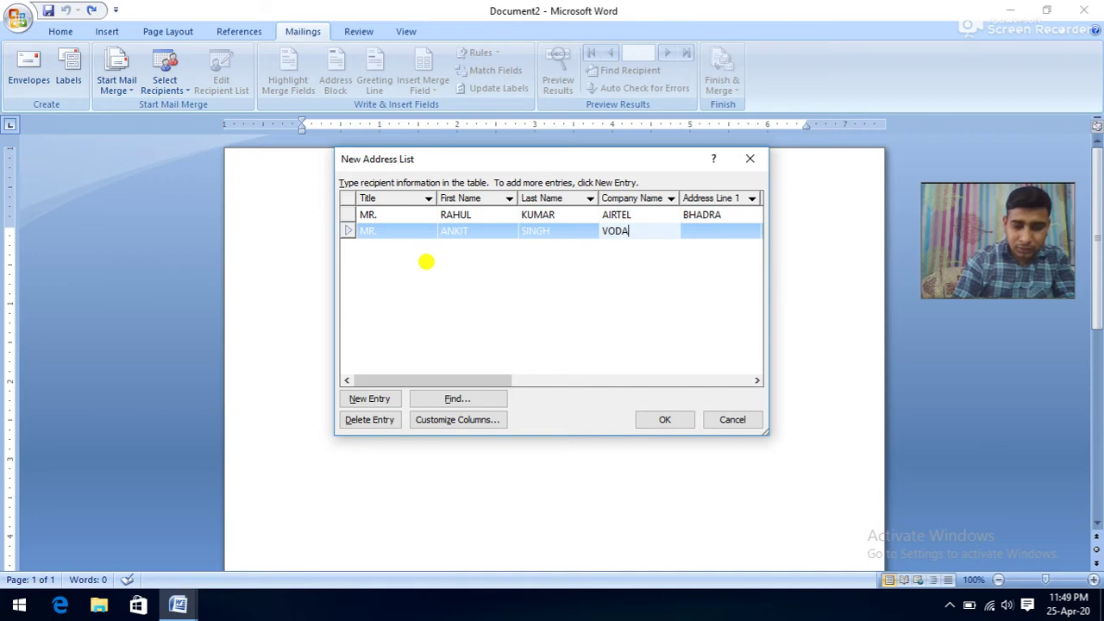
key(Tab)
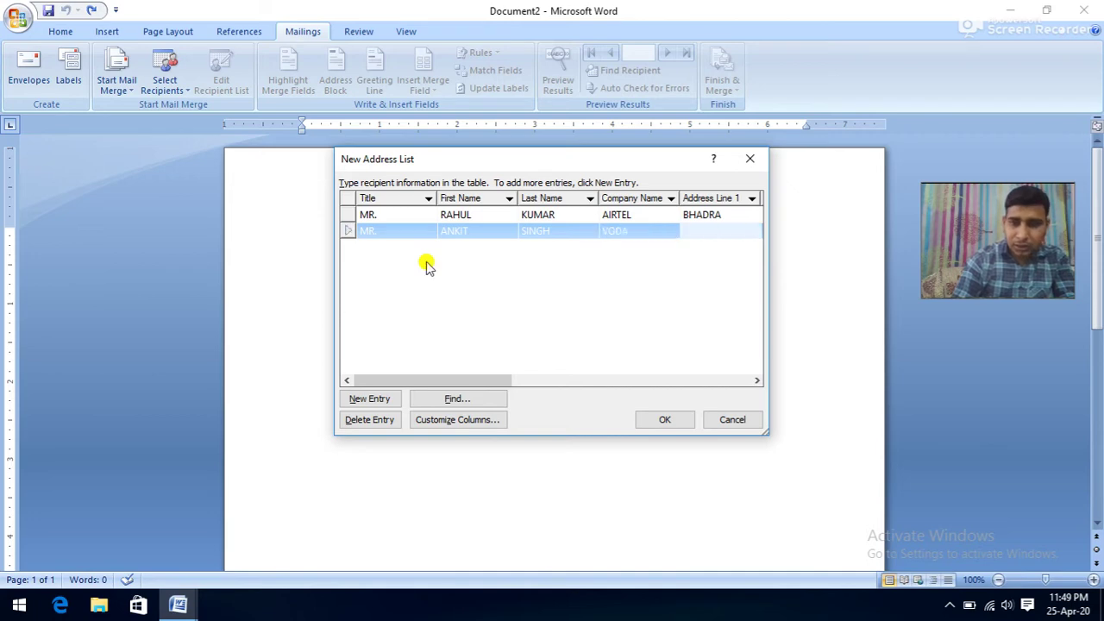
text(HISAR)
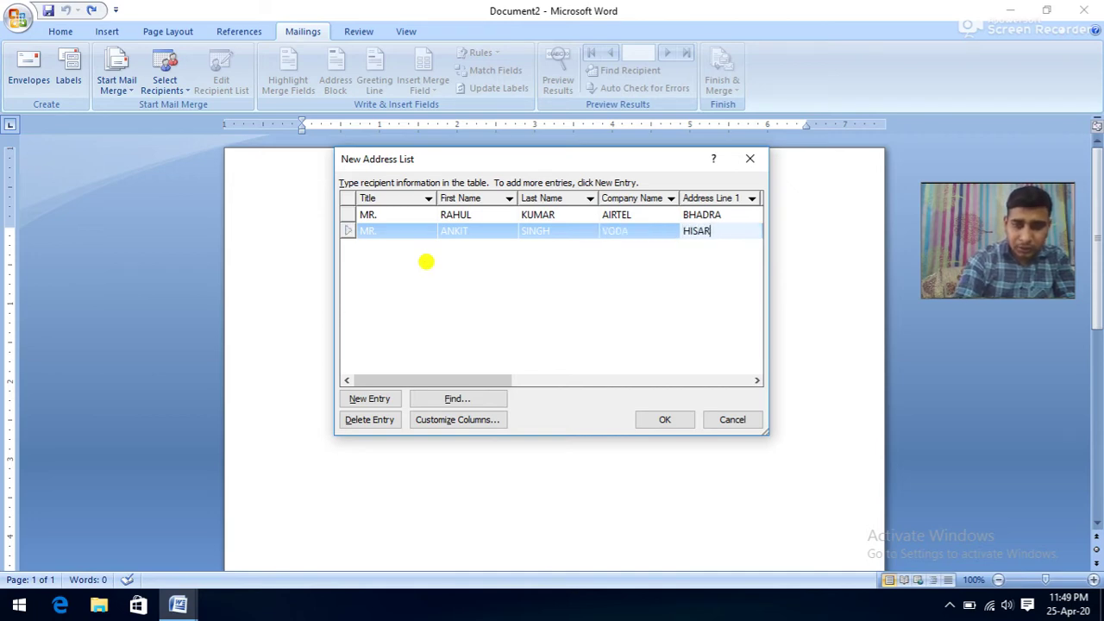
- Add a third recipient with title, first and last name, company JIO and address line
click(378, 399)
text(MIS.)
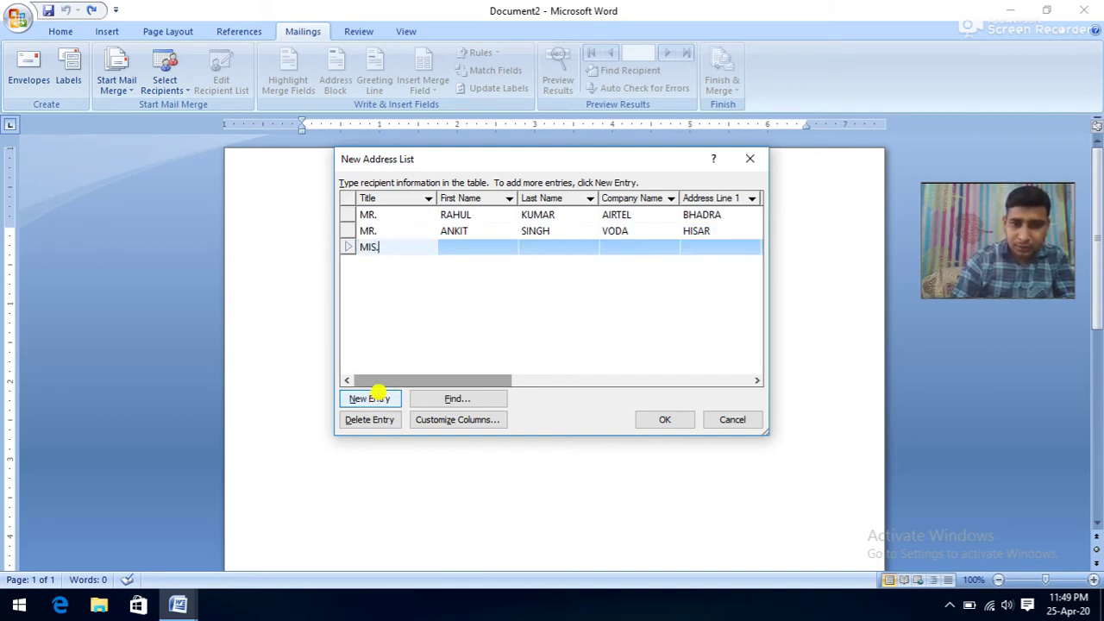
key(Tab)
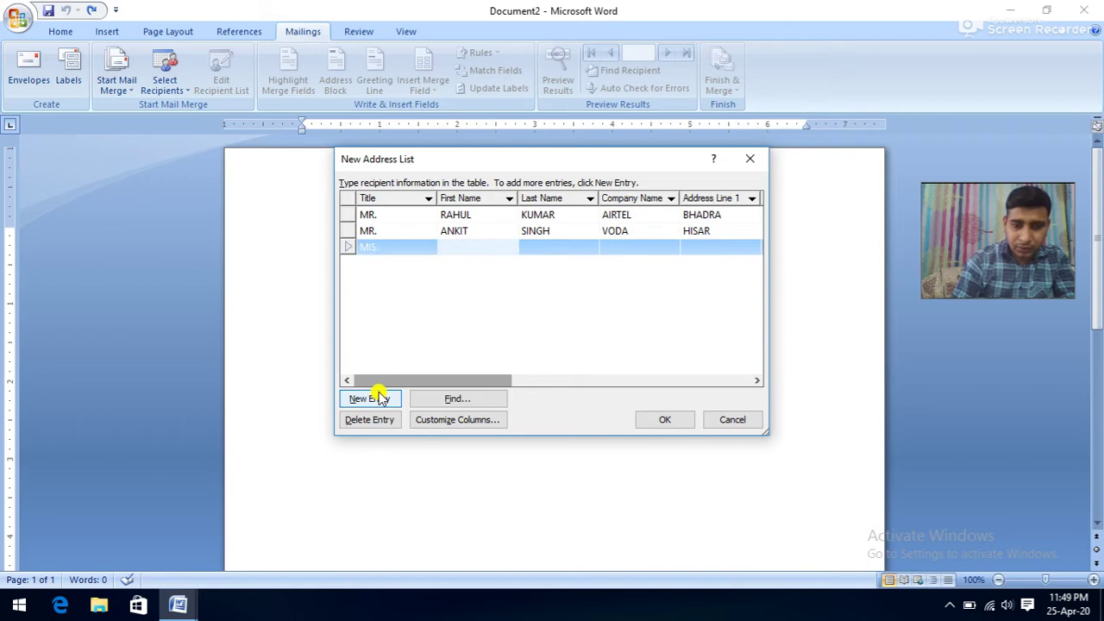
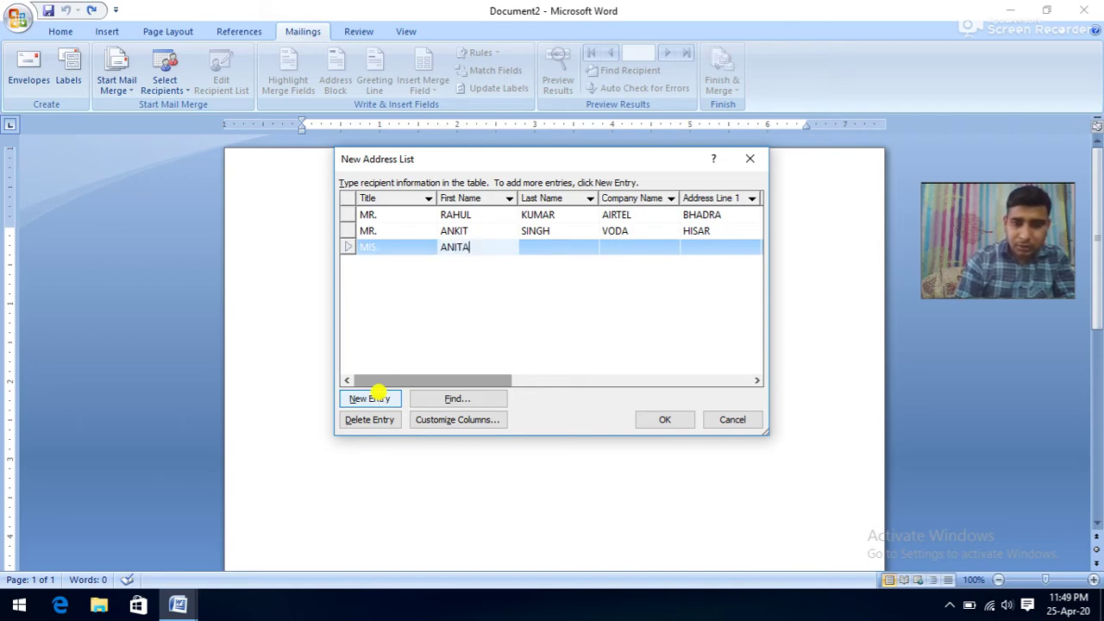
key(Tab)
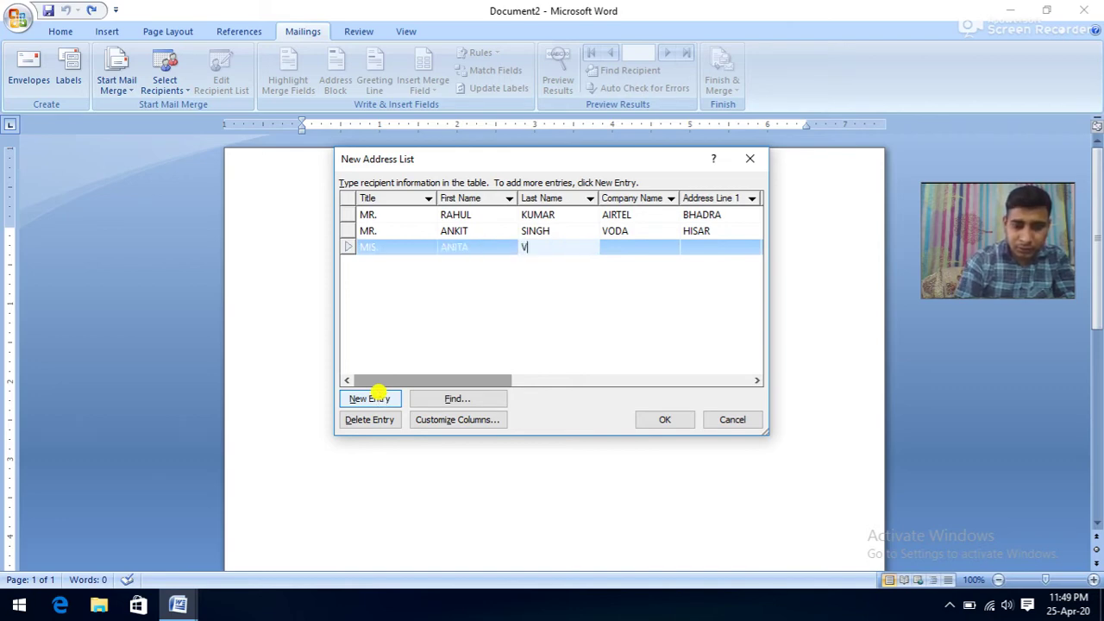
key(Tab)
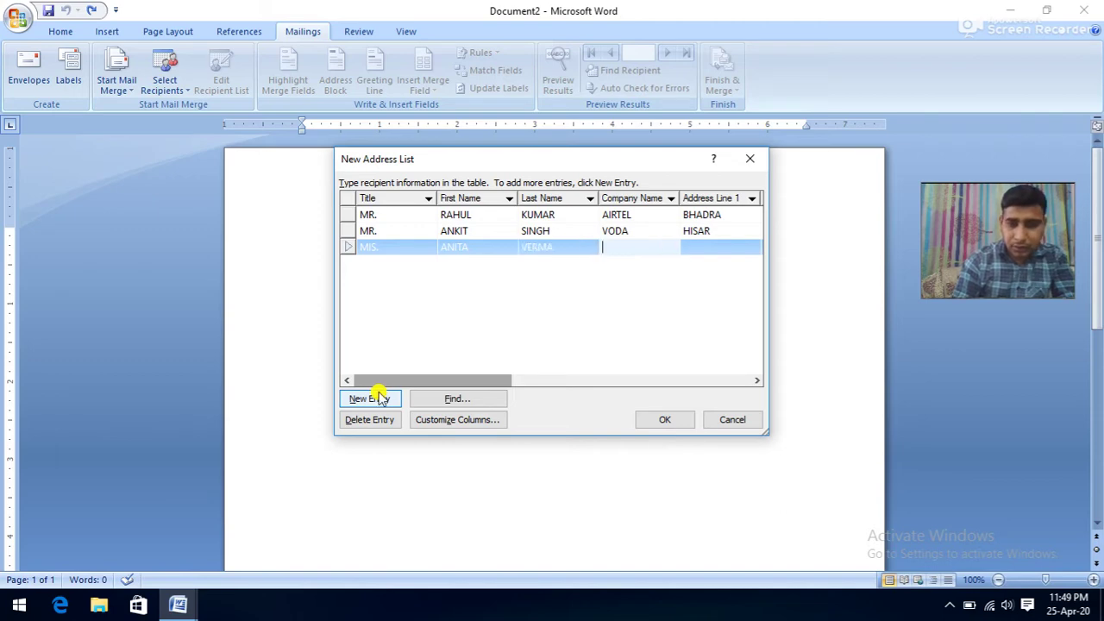
text(JI)
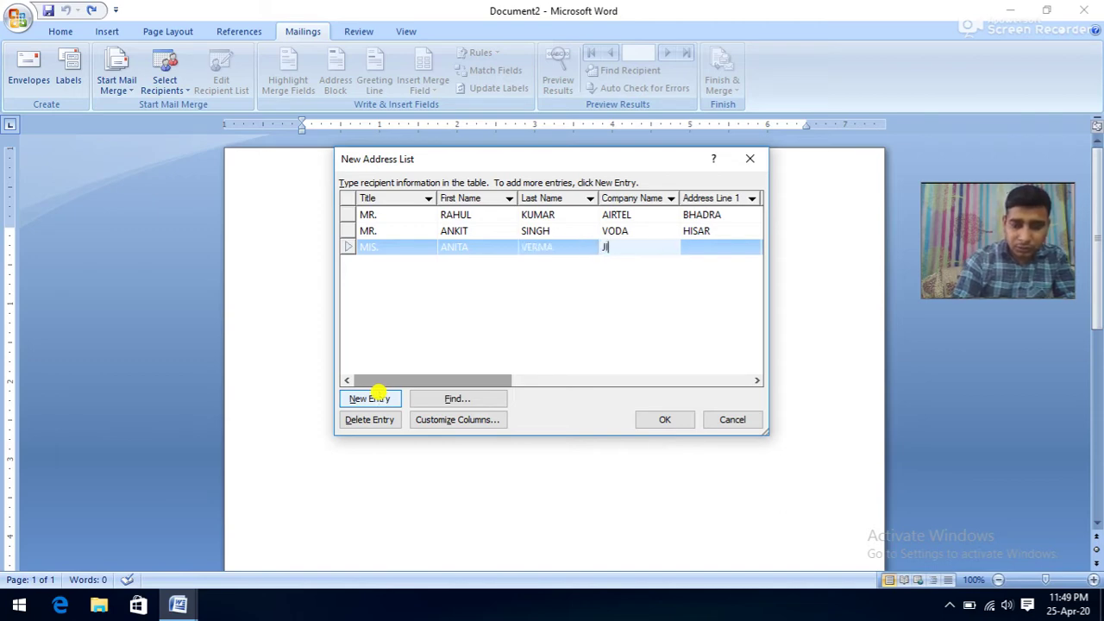
text(O)
key(Tab)
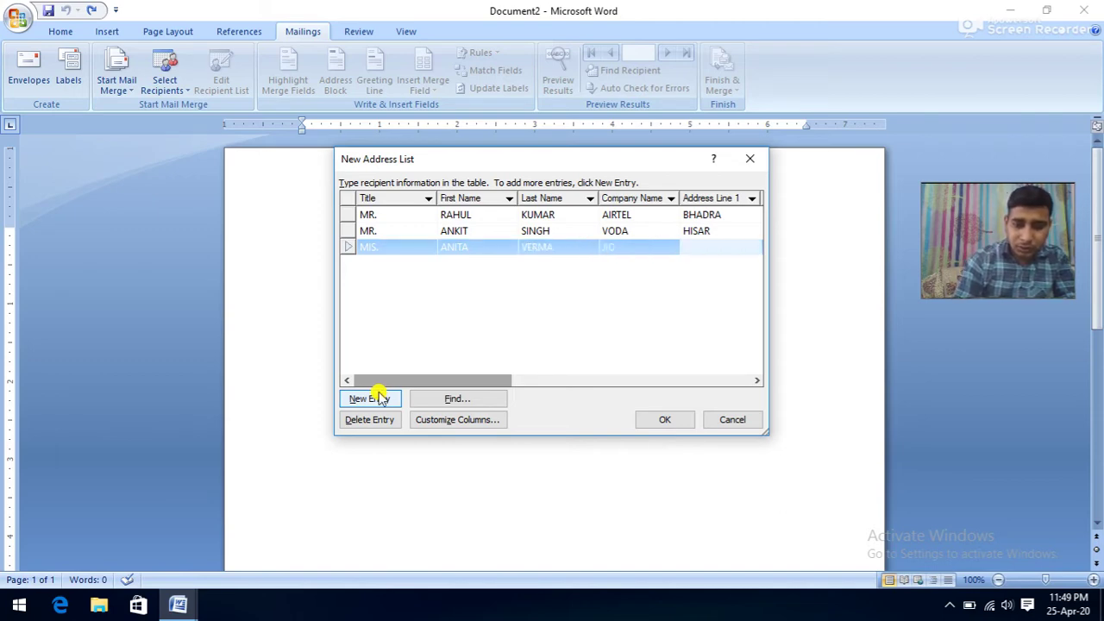
text(NOHAR)
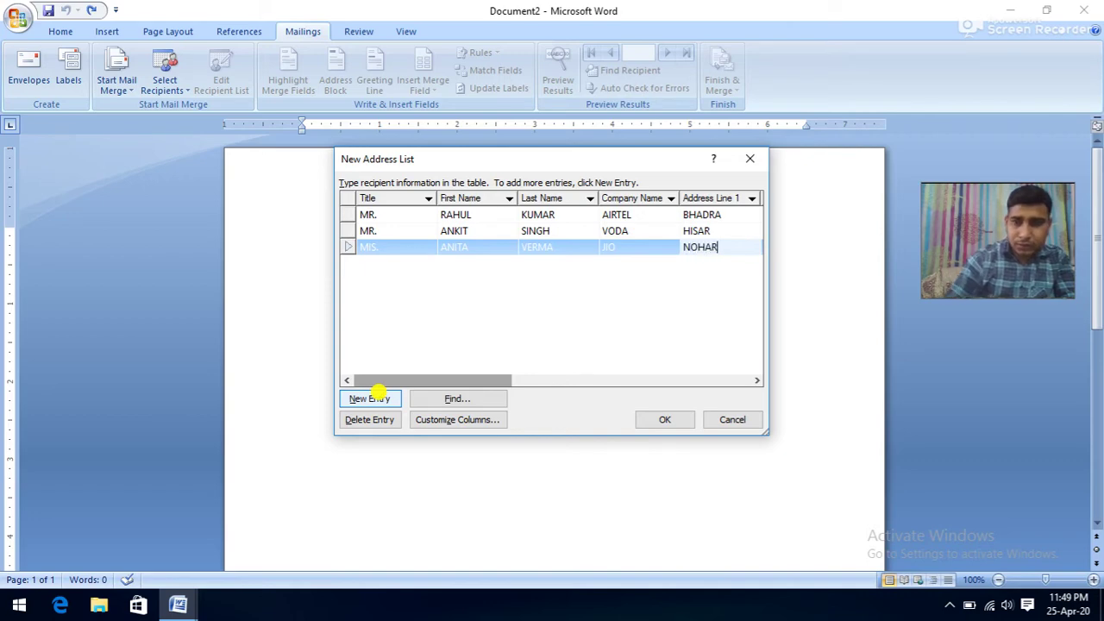
- Add a fourth recipient with title MR, first and last name, company BSNL and address line
click(381, 399)
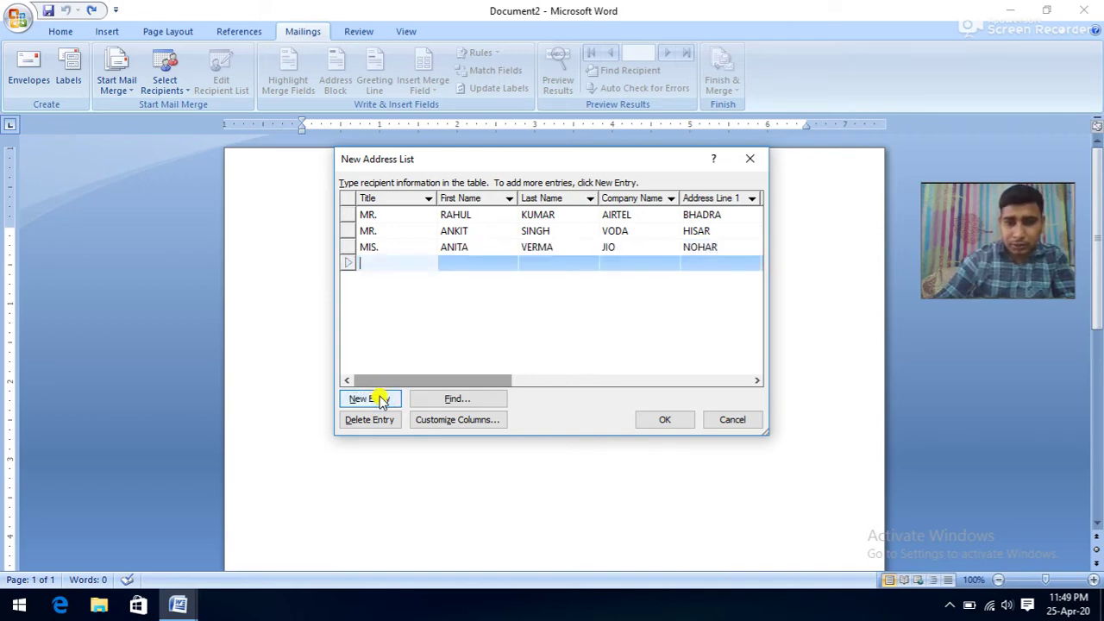
text(MR)
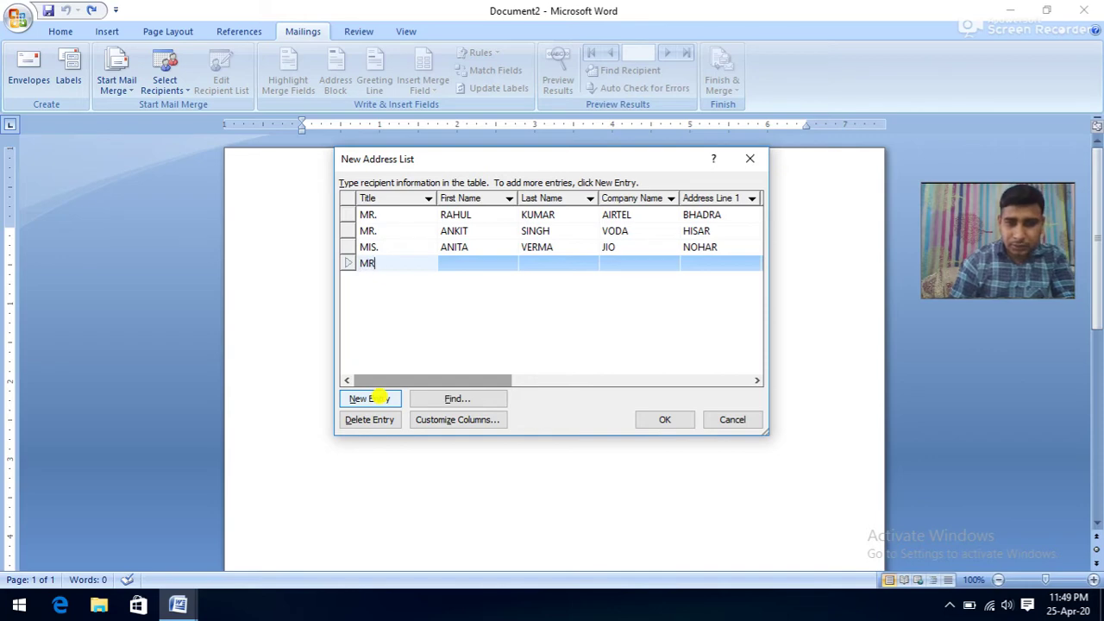
key(Tab)
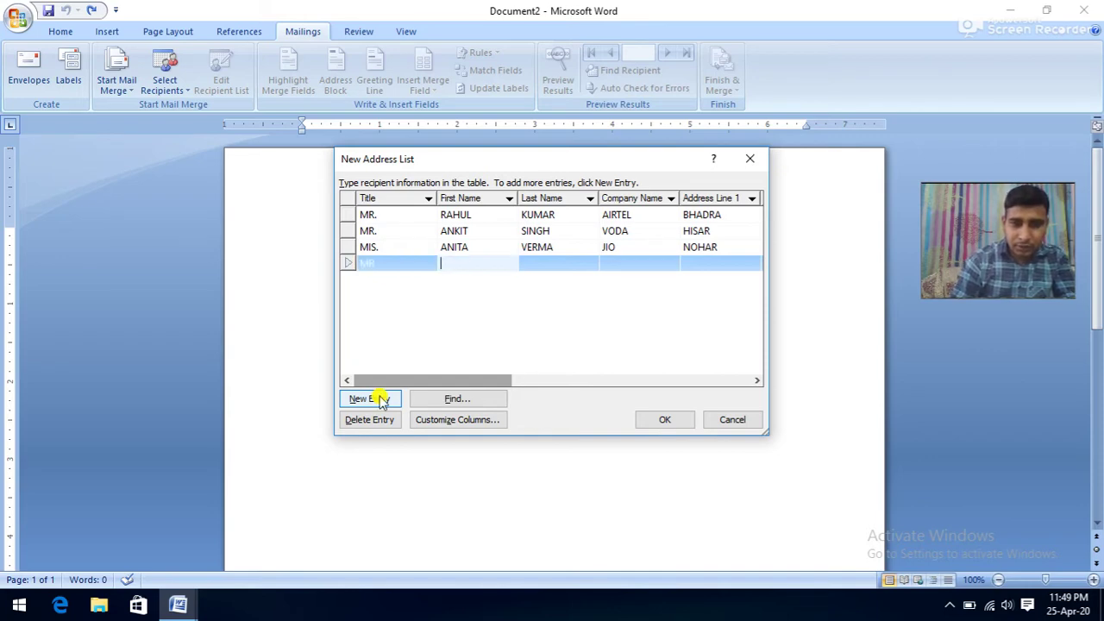
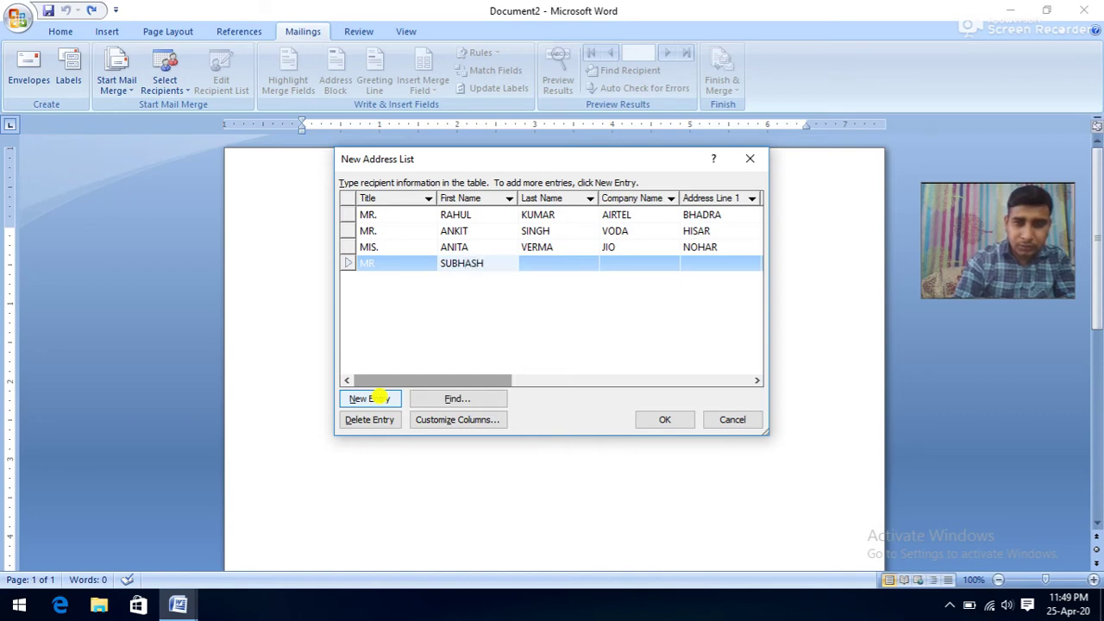
key(Tab)
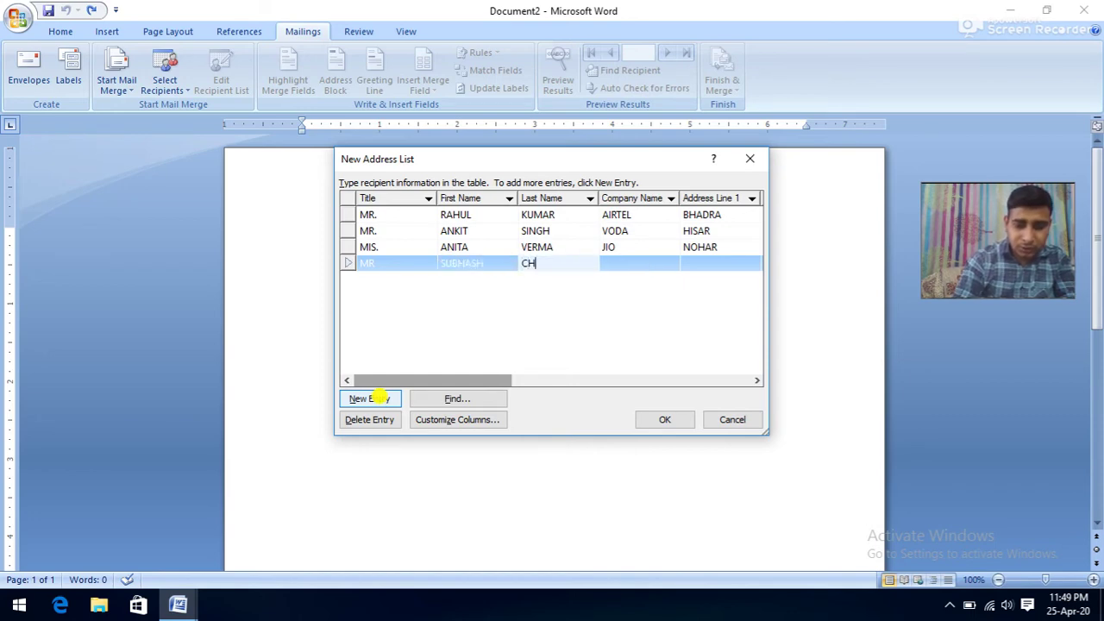
key(Tab)
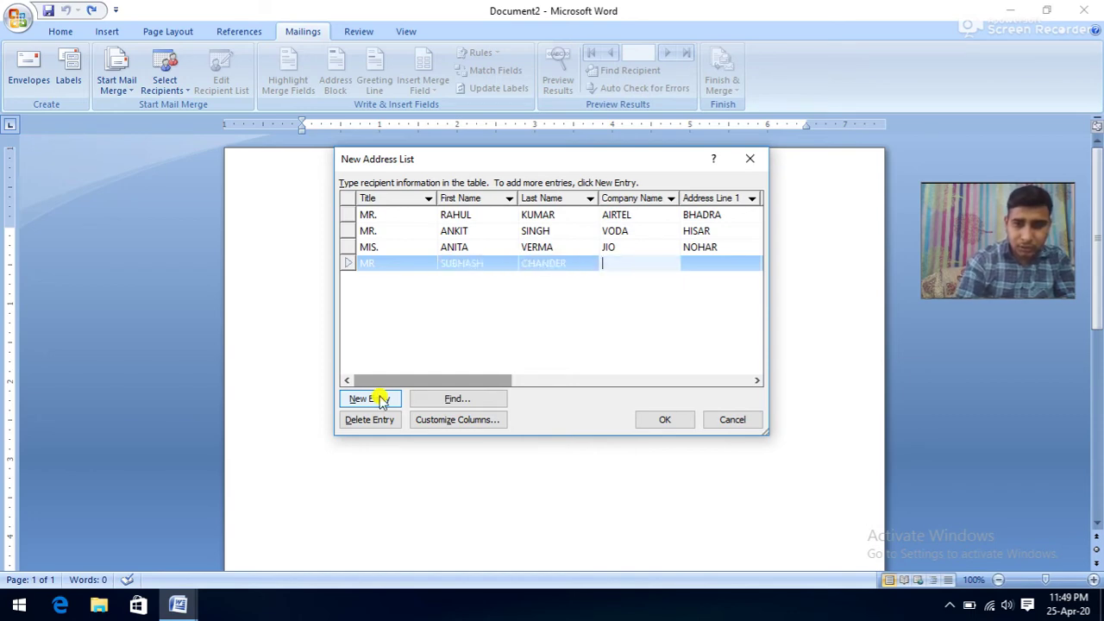
text(BSN)
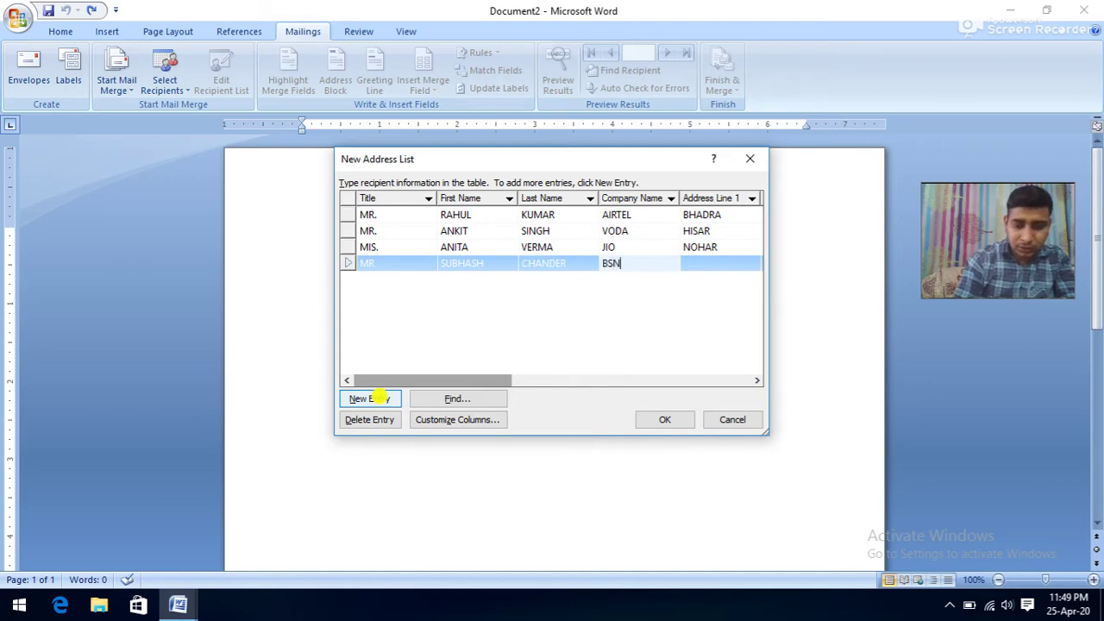
text(K)
key(Tab)
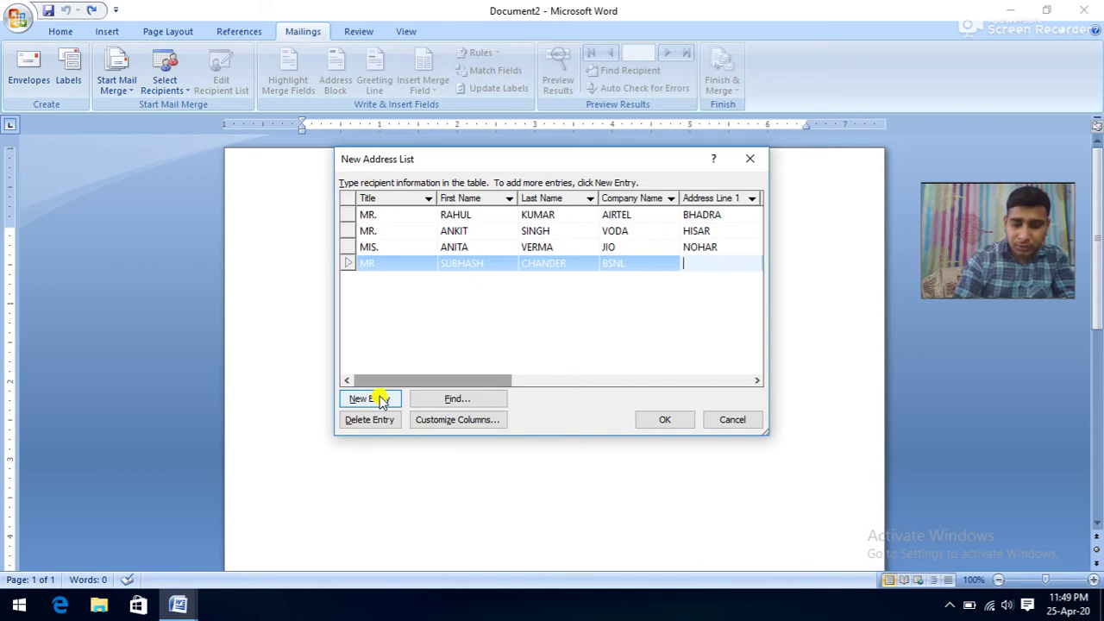
text(HANUMAN)
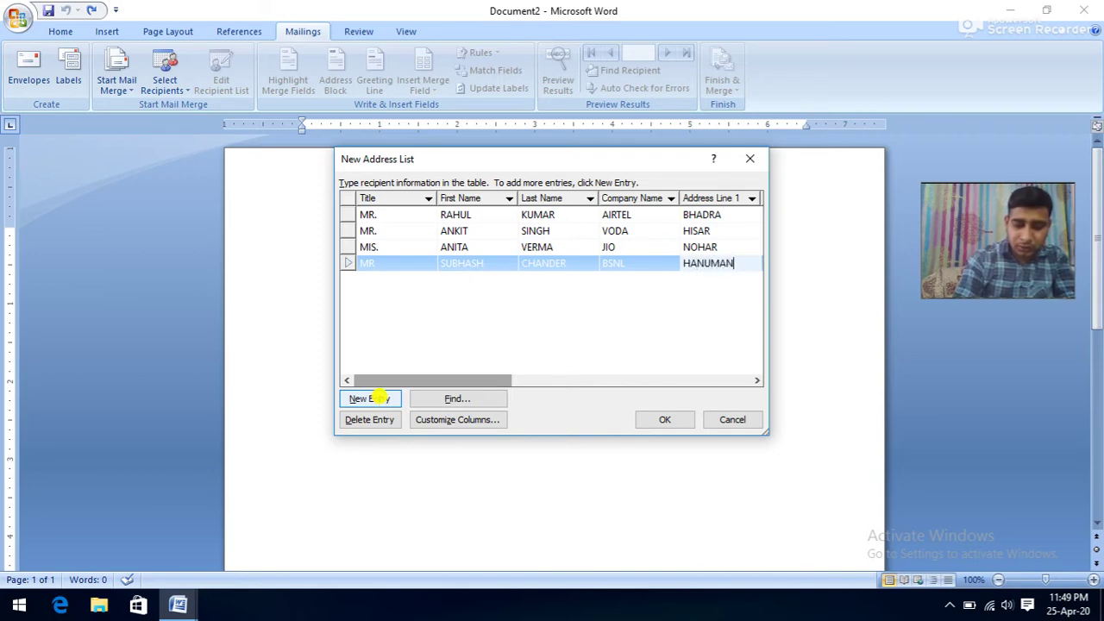
text(GARH)
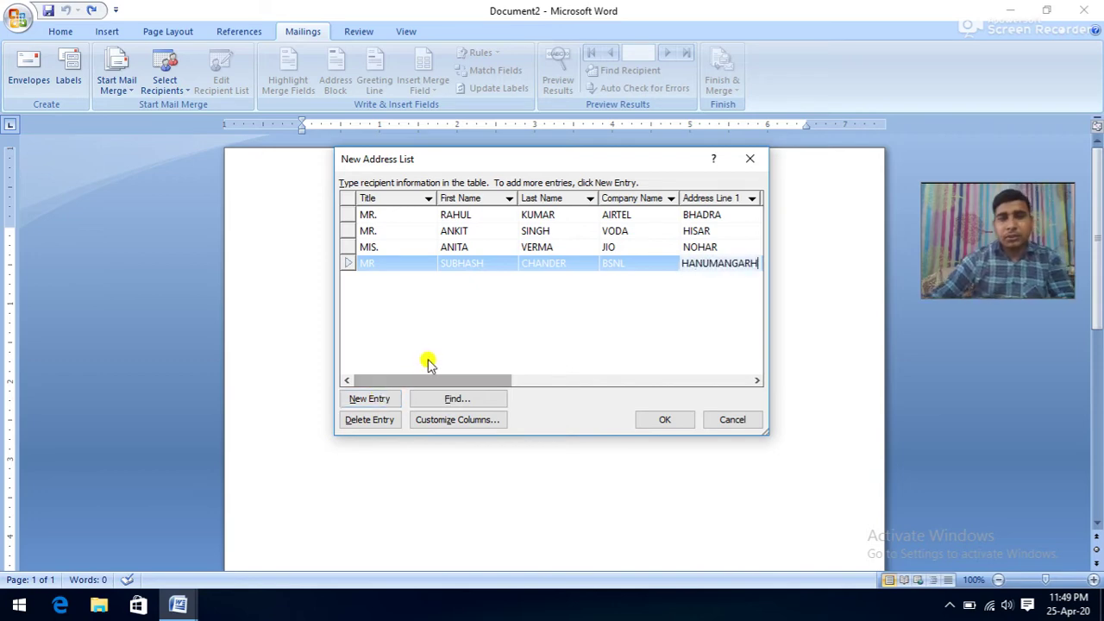
- Save the new recipient list as LIST1
click(682, 421)
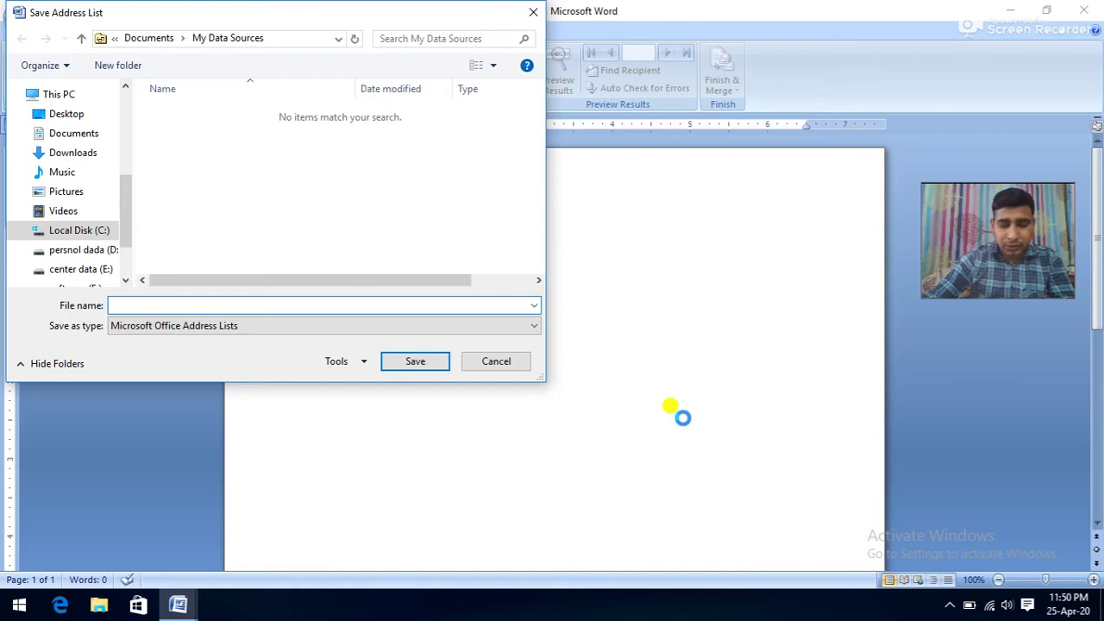
text(LIST)
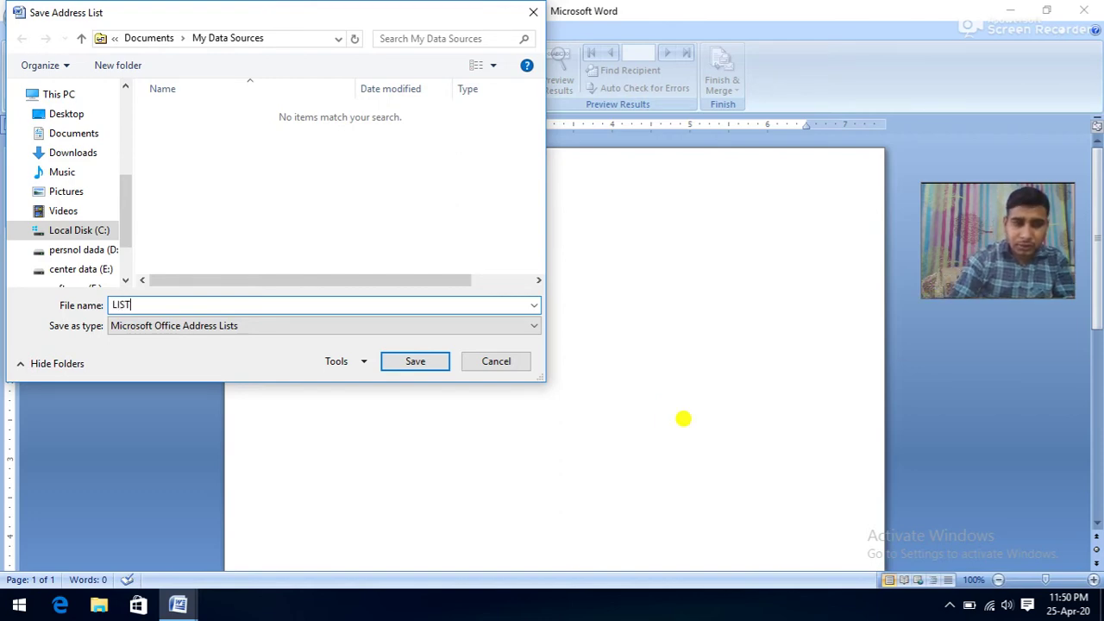
text(1)
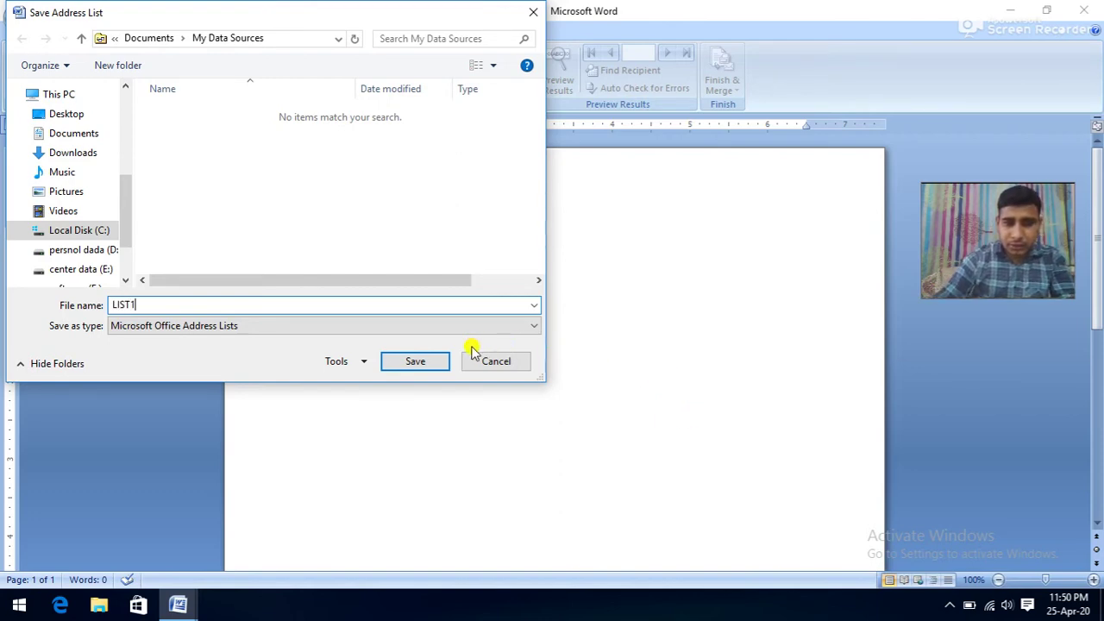
click(430, 361)
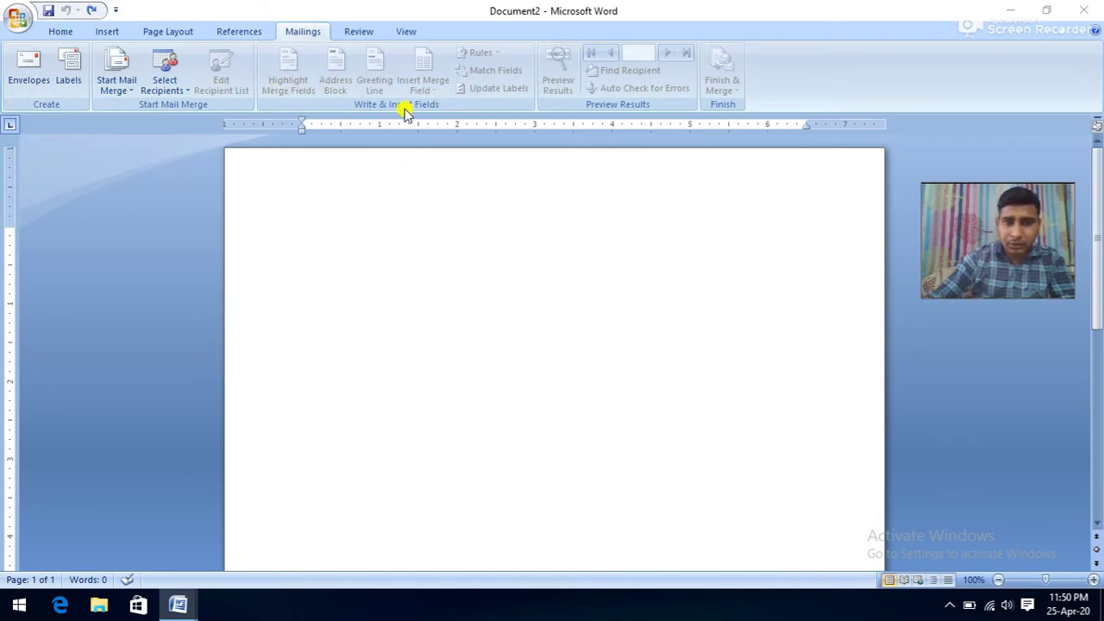
- Attach the existing LIST1 file as the letter's recipient list
click(340, 191)
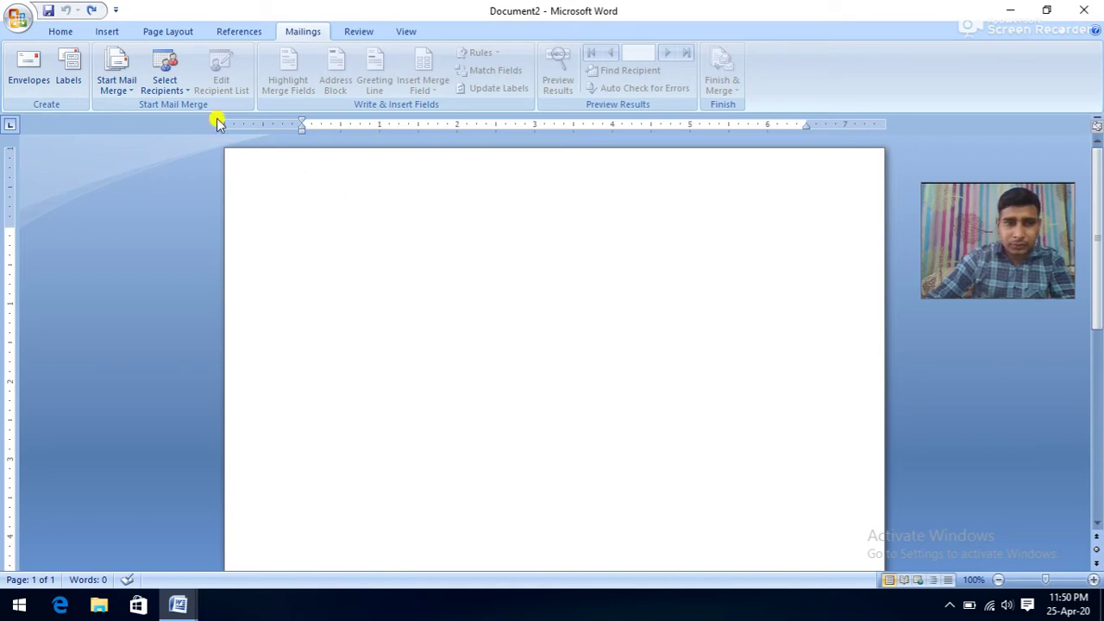
click(177, 90)
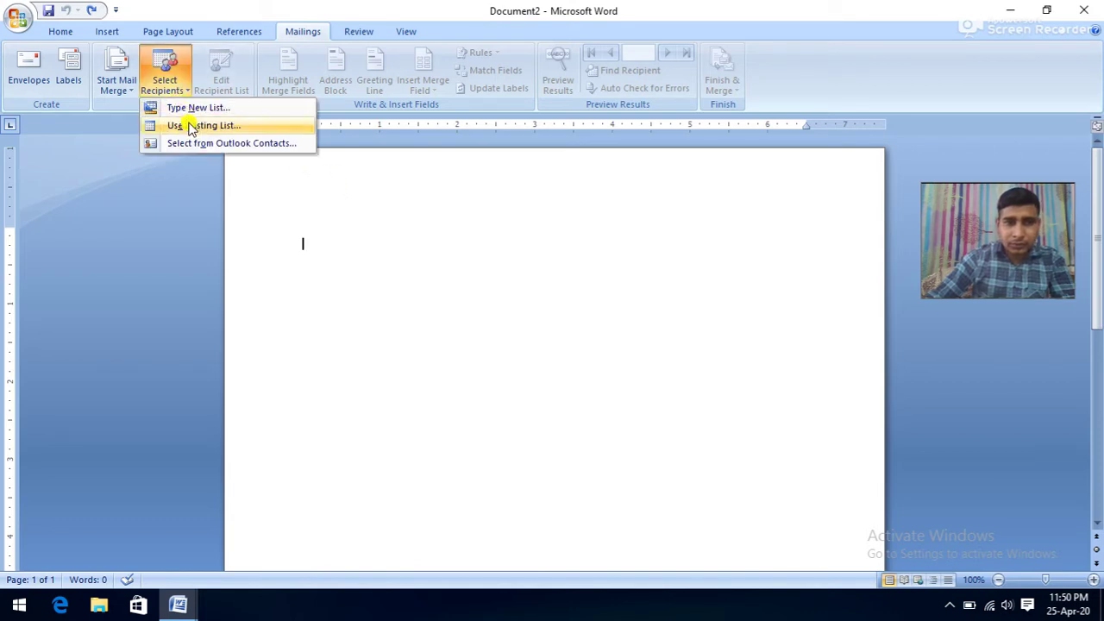
click(191, 127)
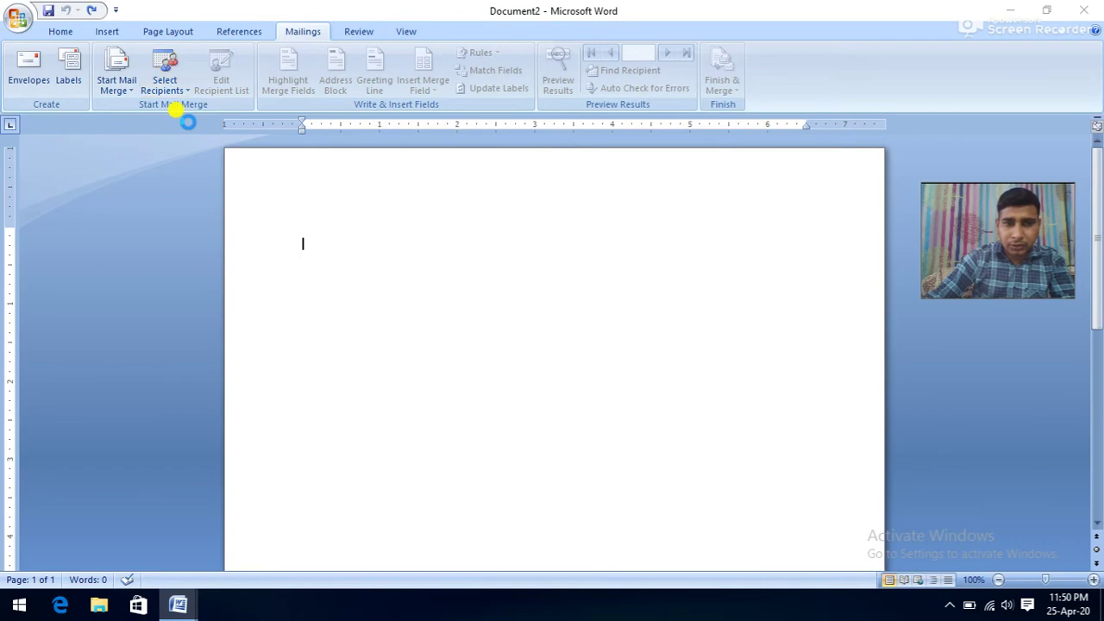
click(182, 105)
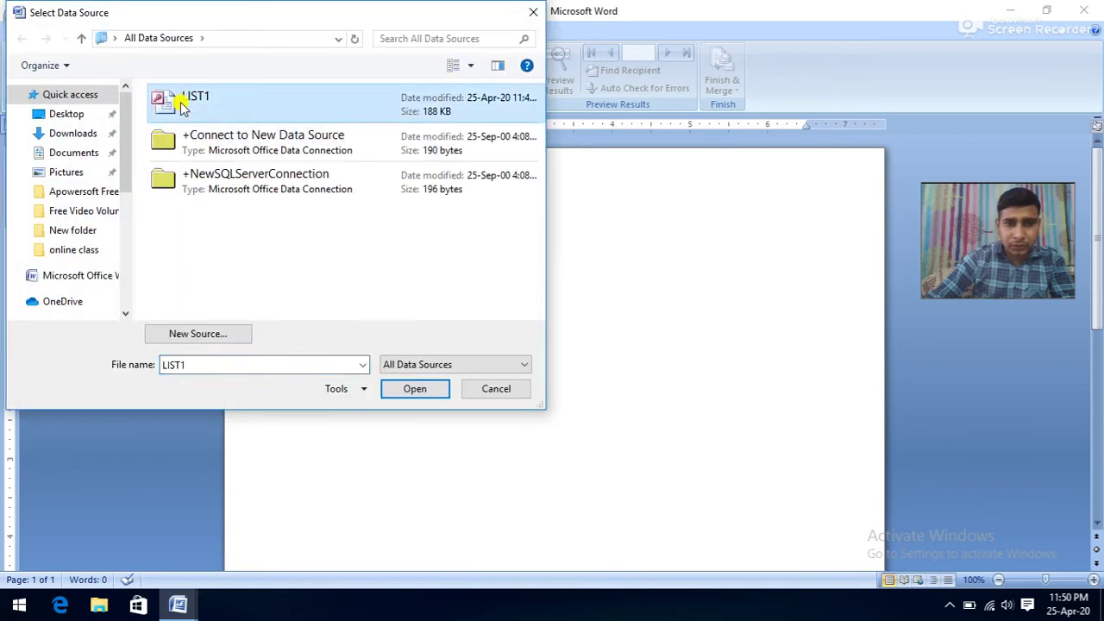
click(404, 389)
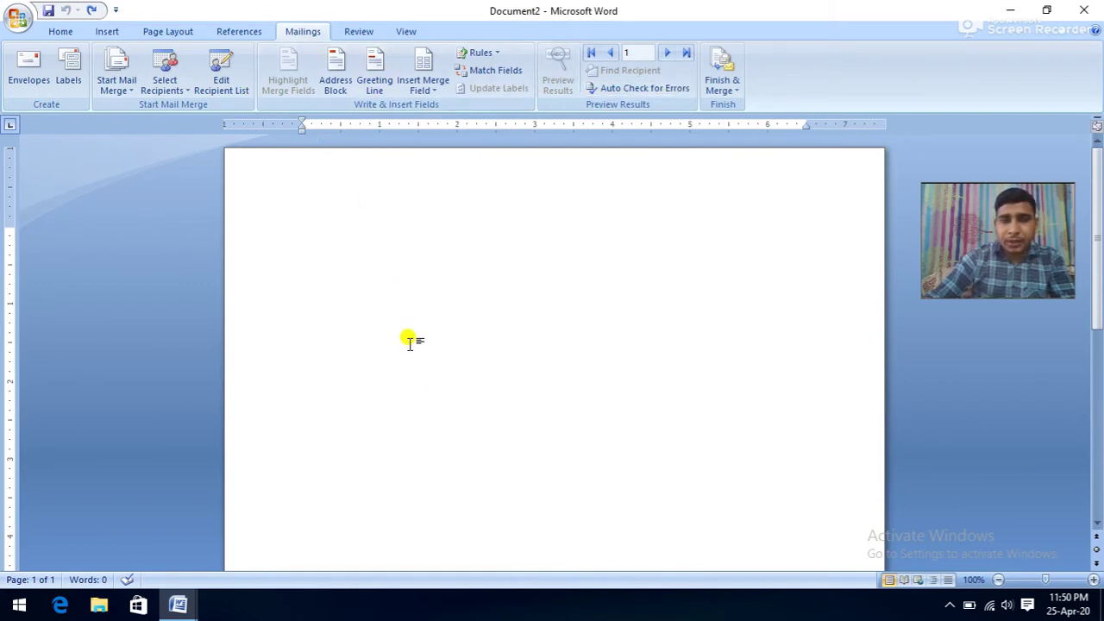
click(224, 89)
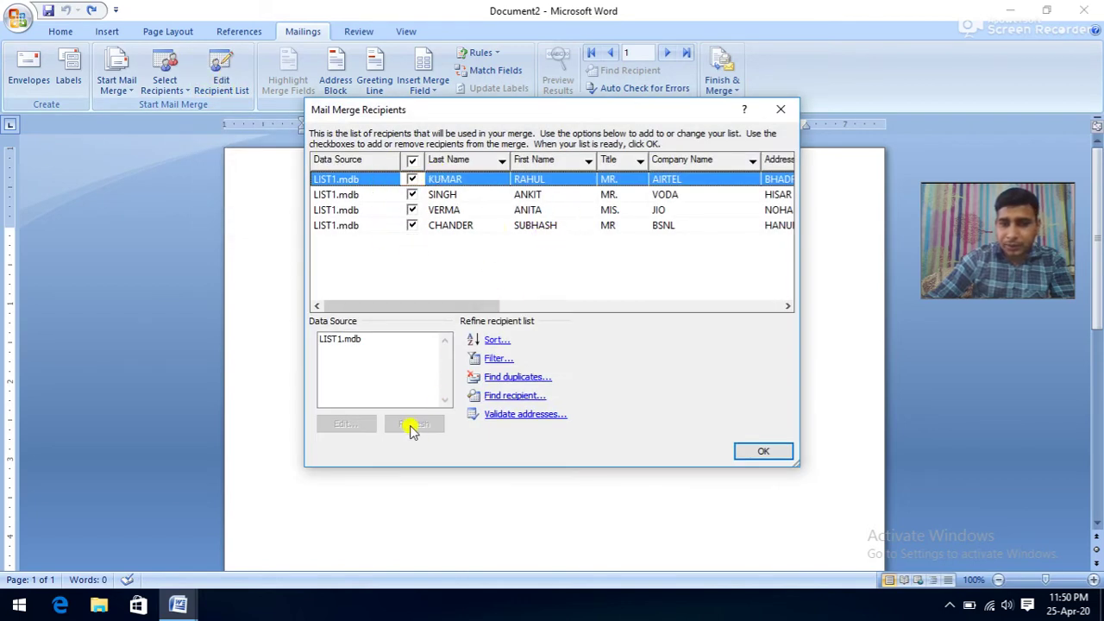
click(341, 343)
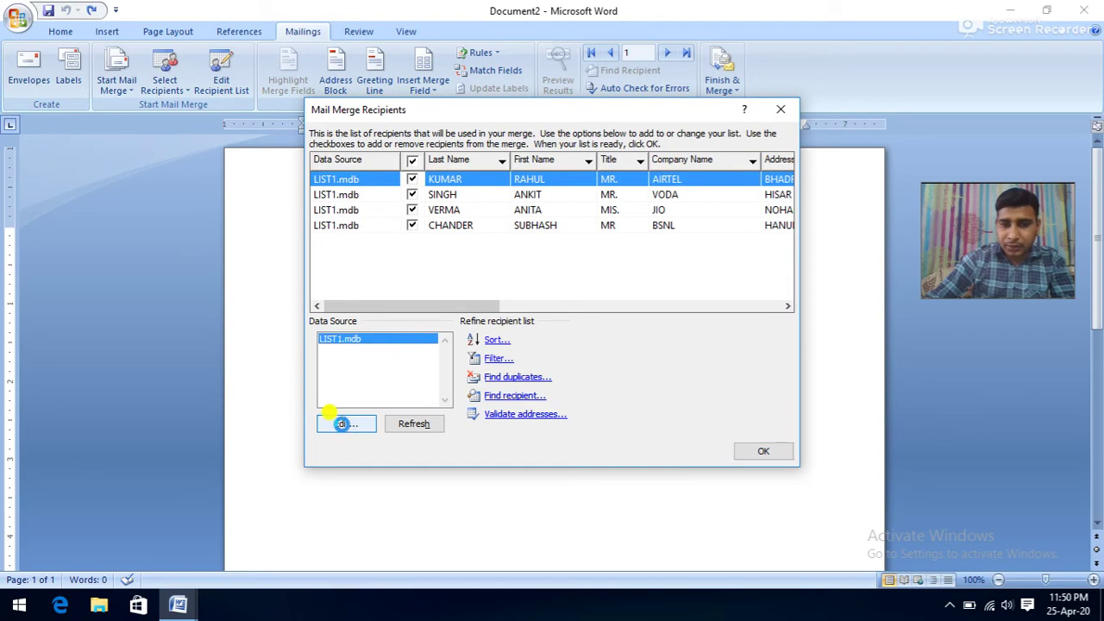
click(345, 423)
click(465, 239)
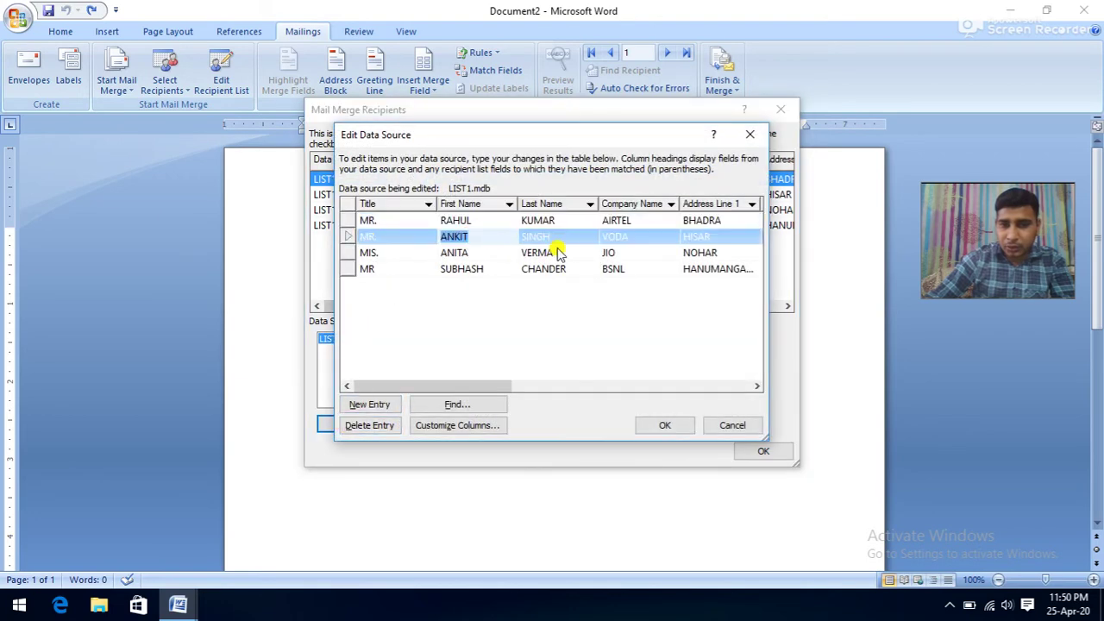
click(552, 252)
click(544, 270)
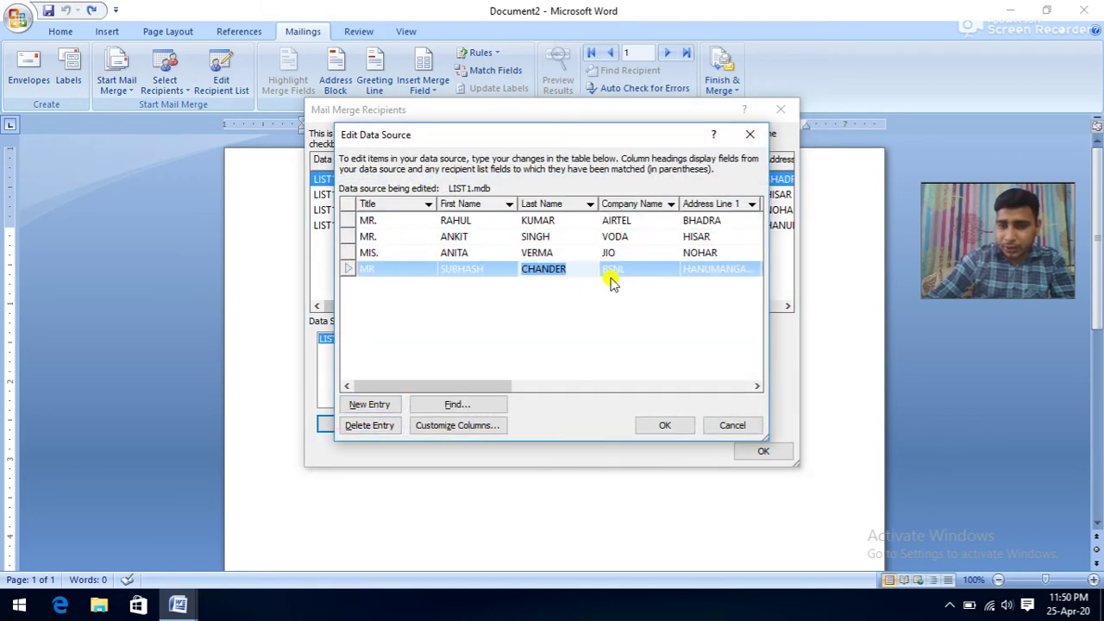
click(732, 426)
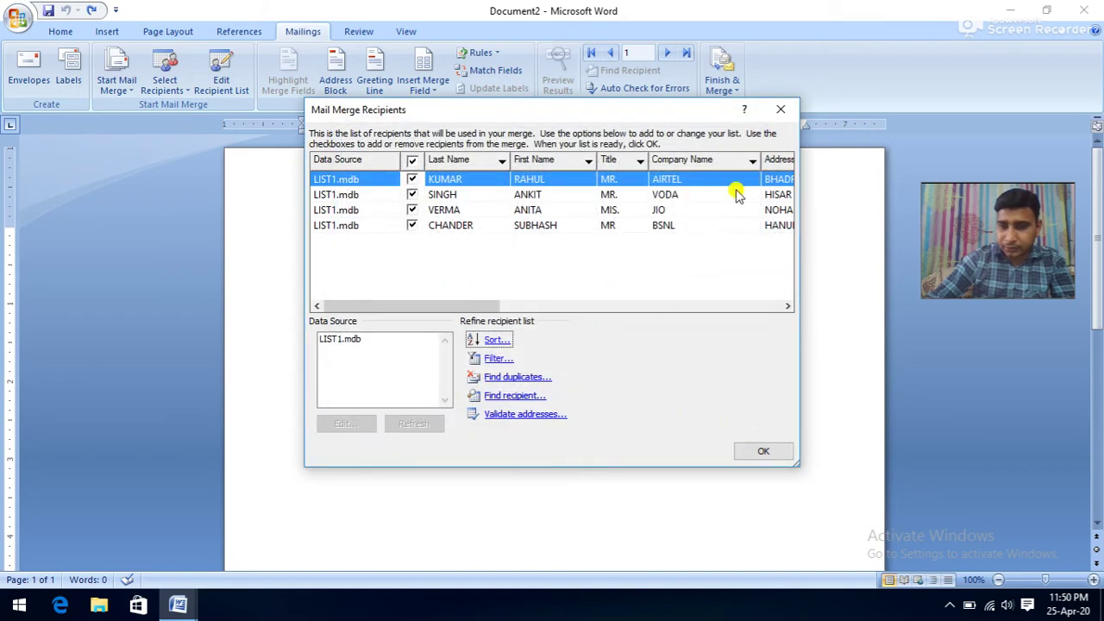
click(779, 110)
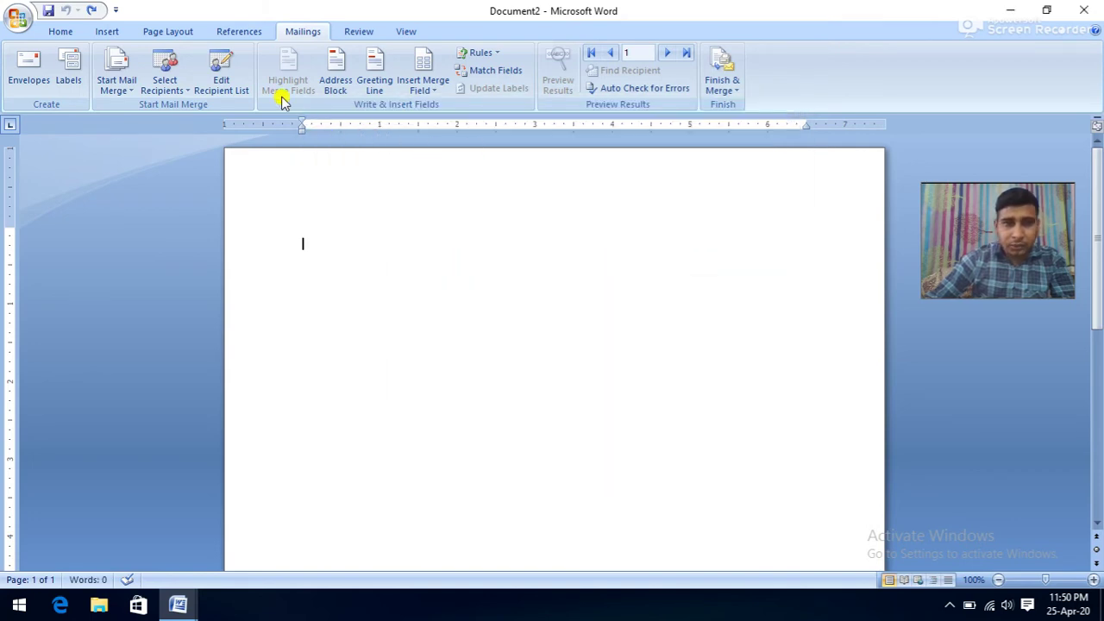
- Compare the Address Block name formats and choose 'Mr. Josh Randall Jr.'
click(338, 76)
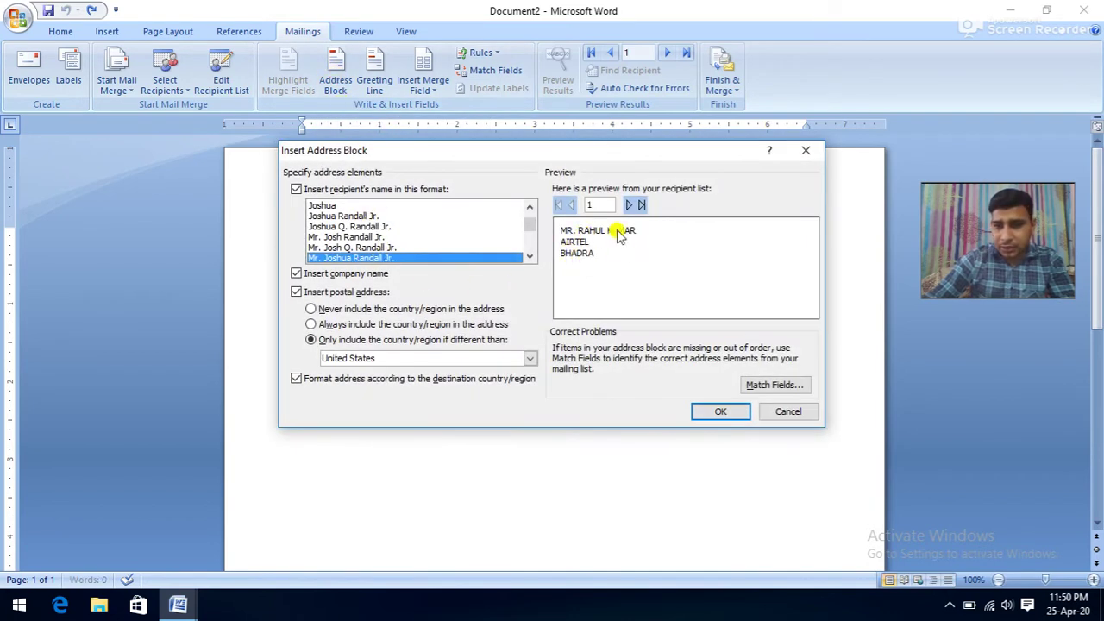
click(331, 216)
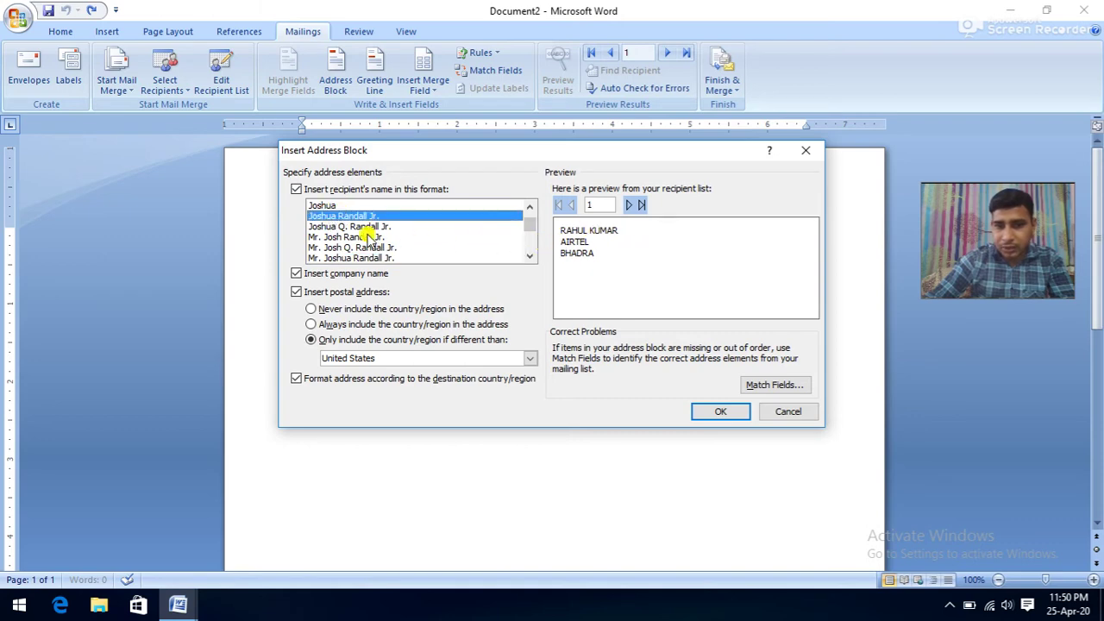
click(366, 227)
click(364, 236)
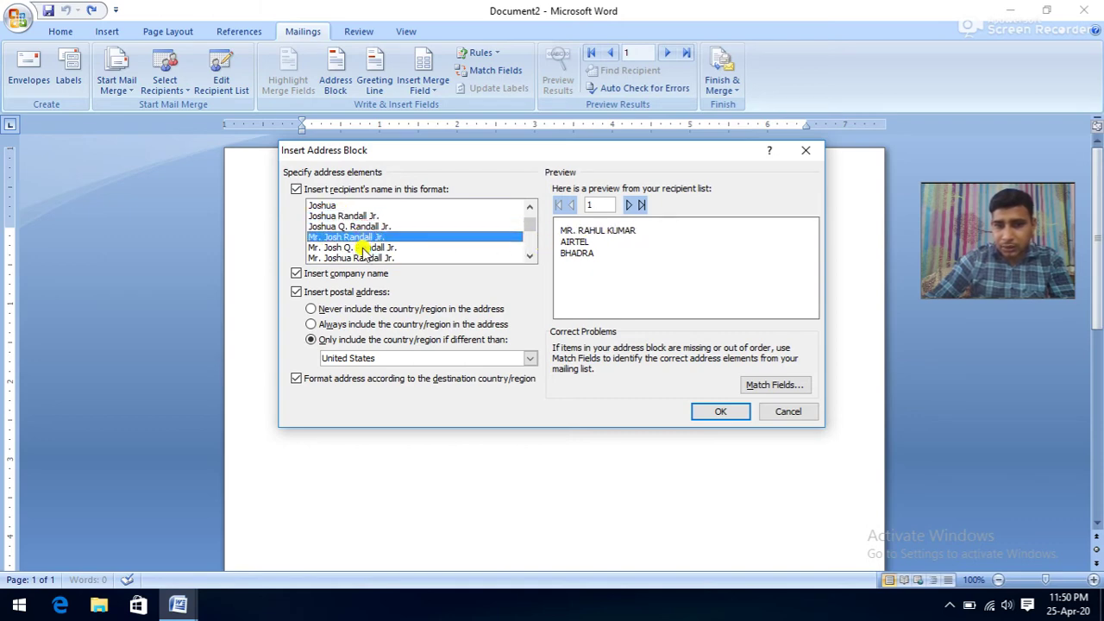
click(363, 249)
click(363, 258)
scroll(367, 259, down, 2)
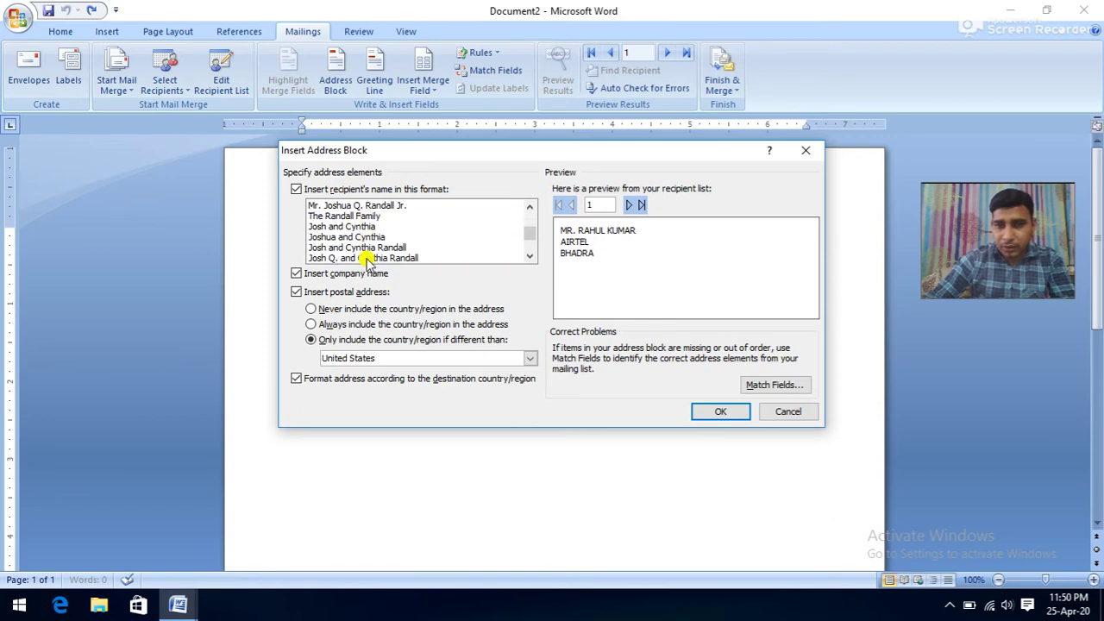
click(371, 258)
click(371, 248)
click(362, 236)
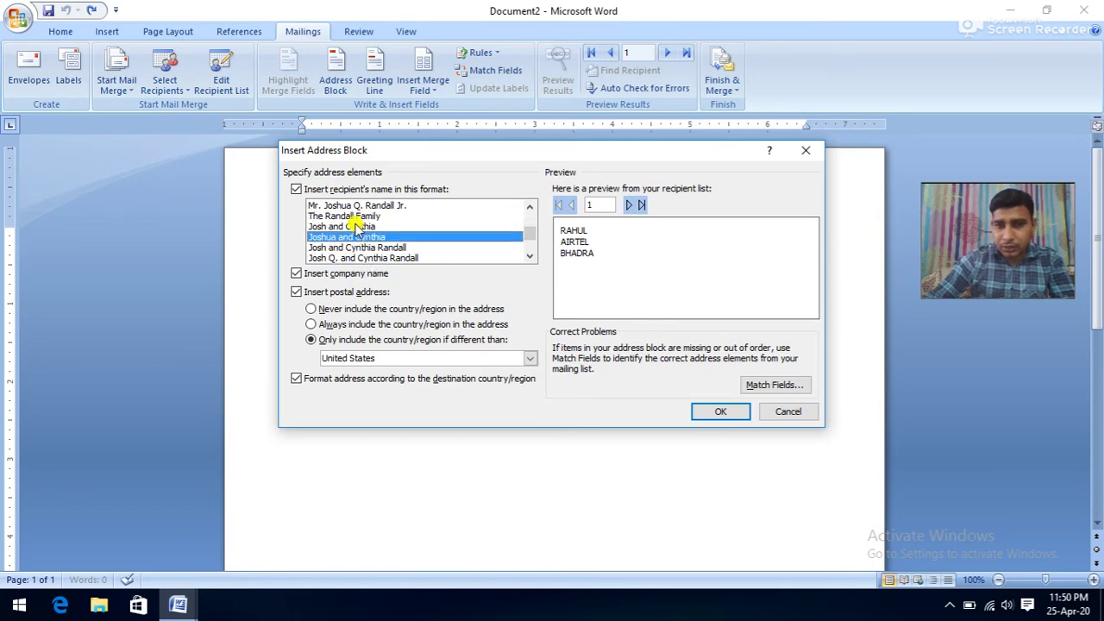
click(355, 226)
scroll(420, 246, up, 3)
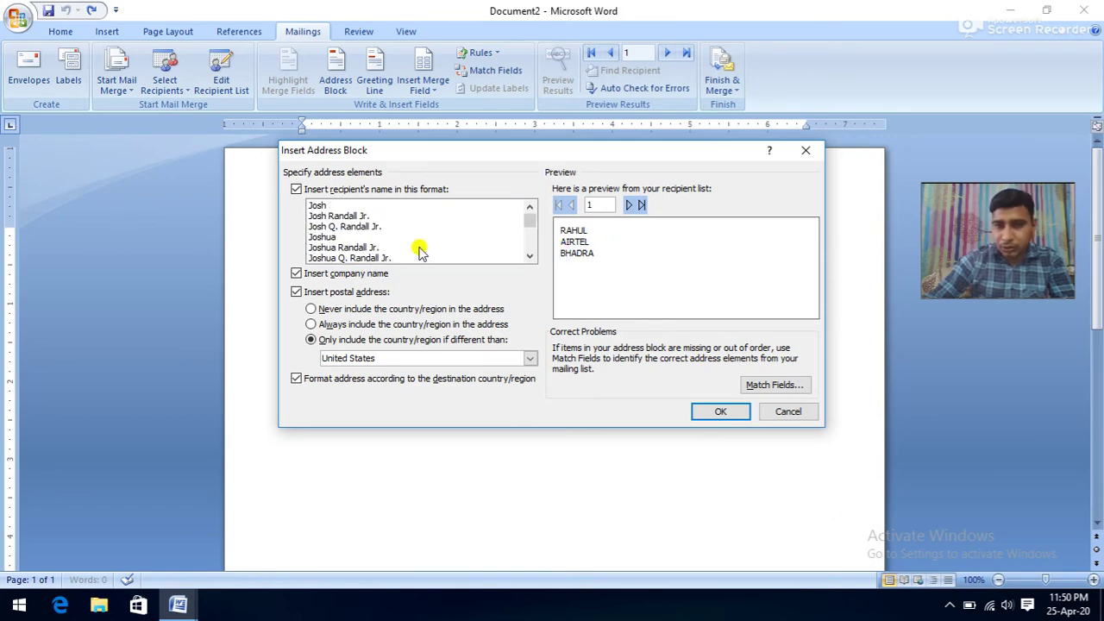
click(364, 224)
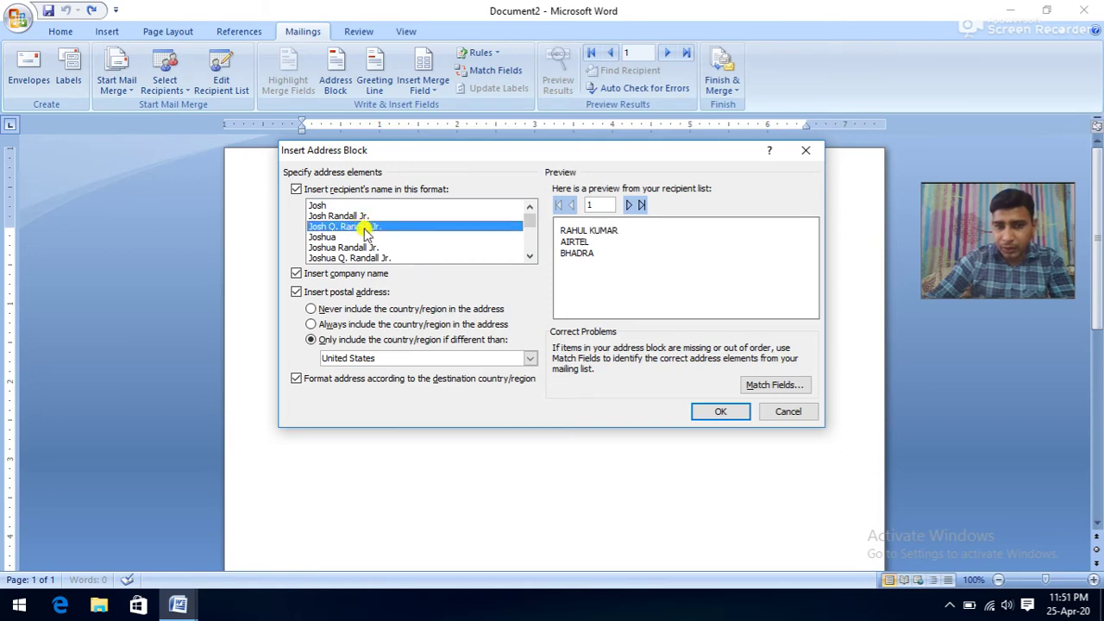
click(361, 248)
click(358, 258)
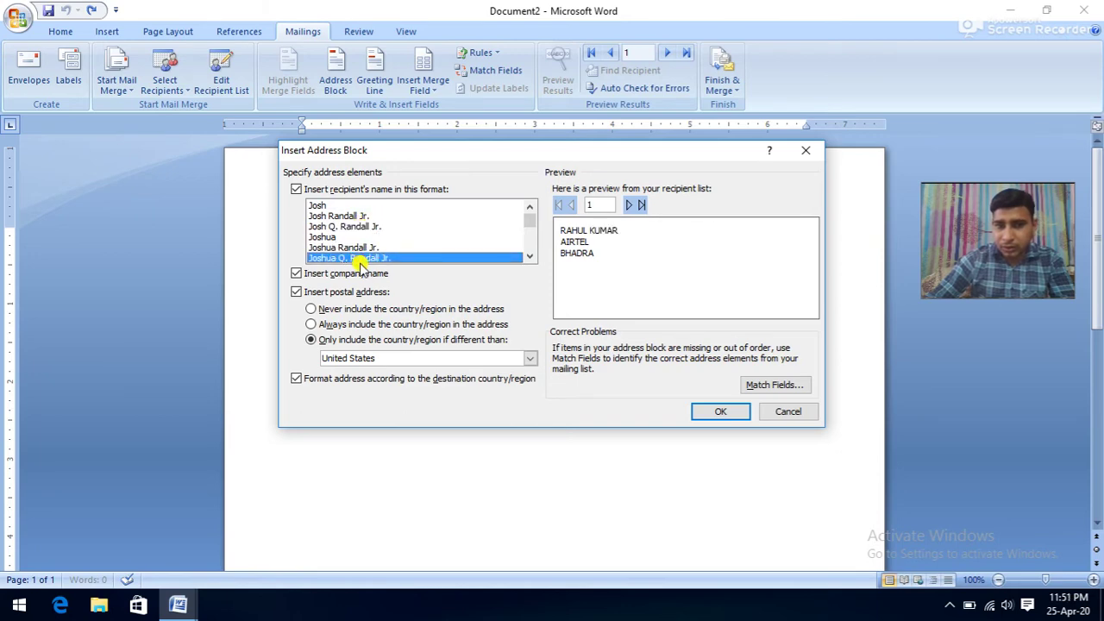
scroll(359, 263, down, 1)
click(360, 248)
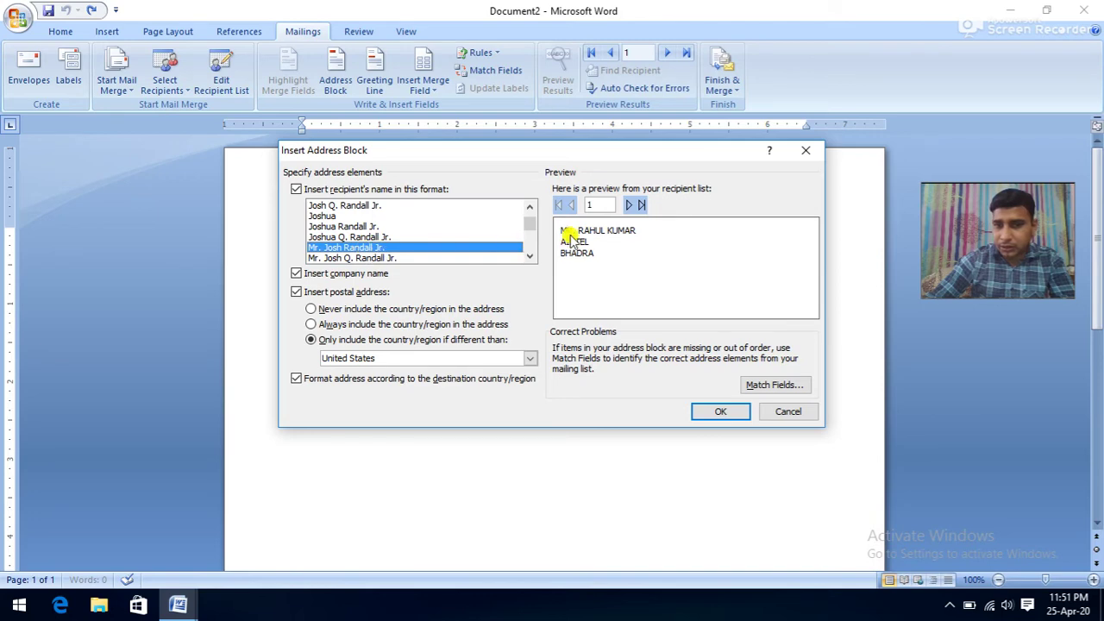
- Step the address block preview forward to the fourth recipient
click(628, 205)
click(628, 205)
click(628, 206)
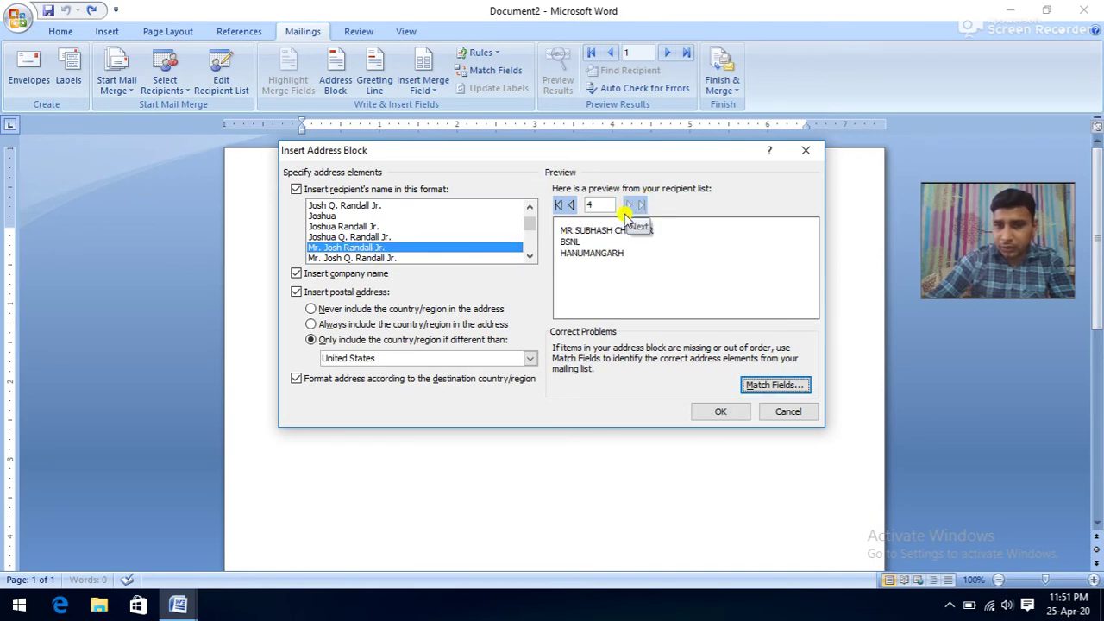
- Insert the address block, preview merged data, and step back and forward to record 4
click(728, 412)
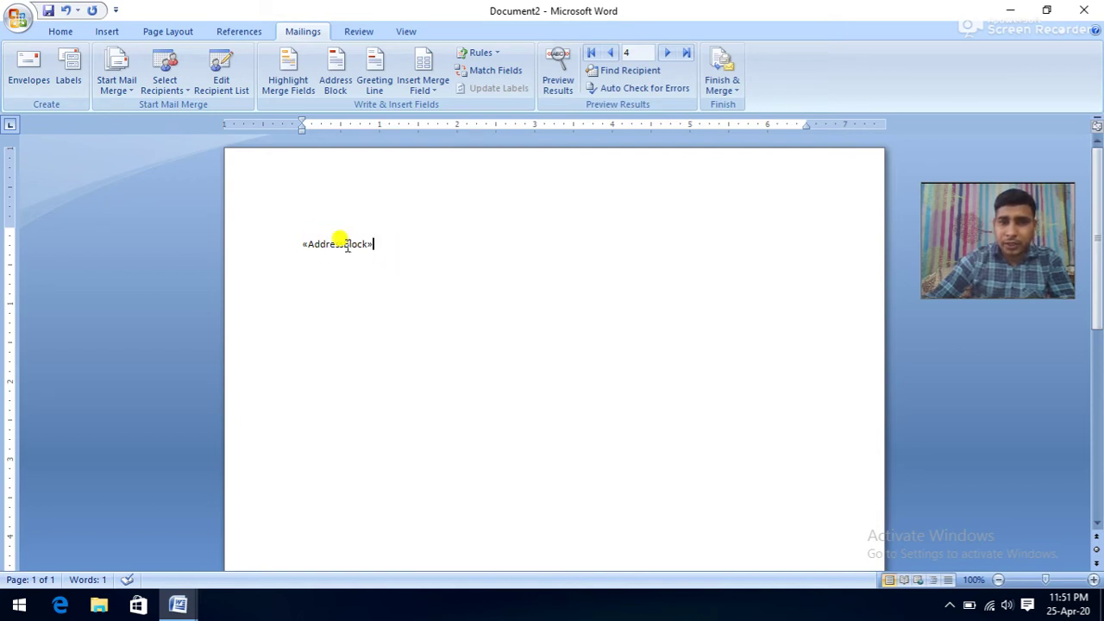
click(561, 64)
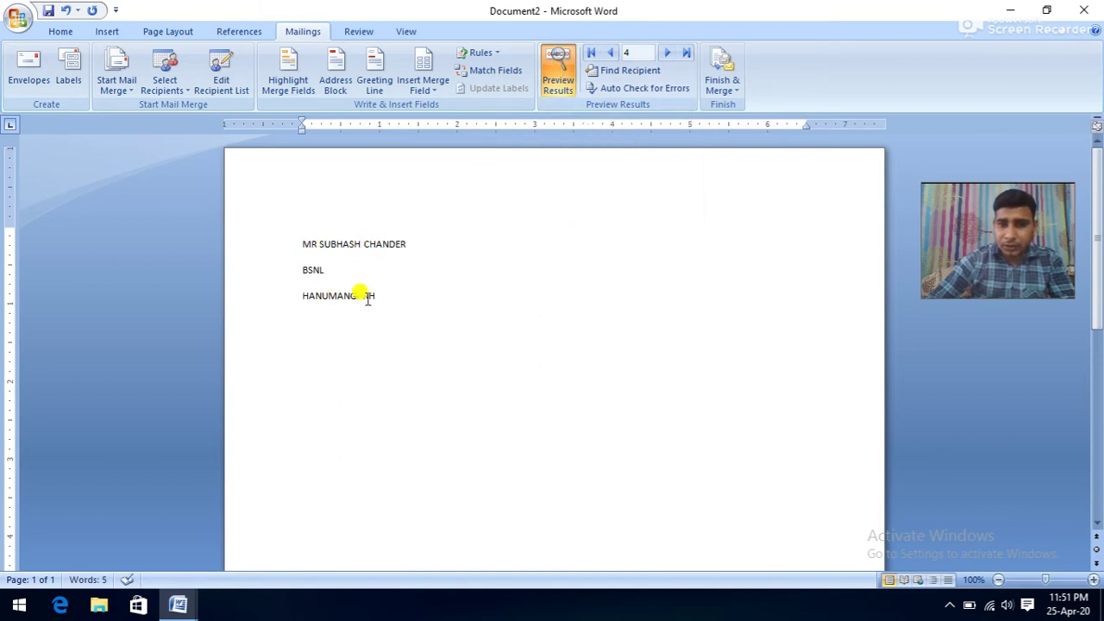
click(611, 52)
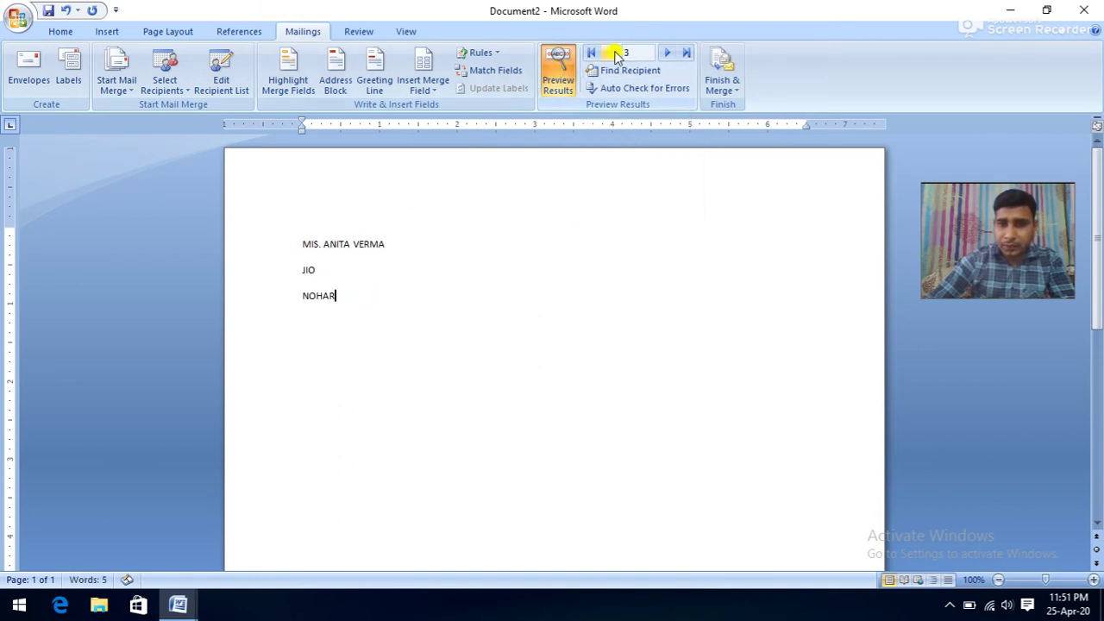
click(614, 53)
click(667, 52)
click(667, 52)
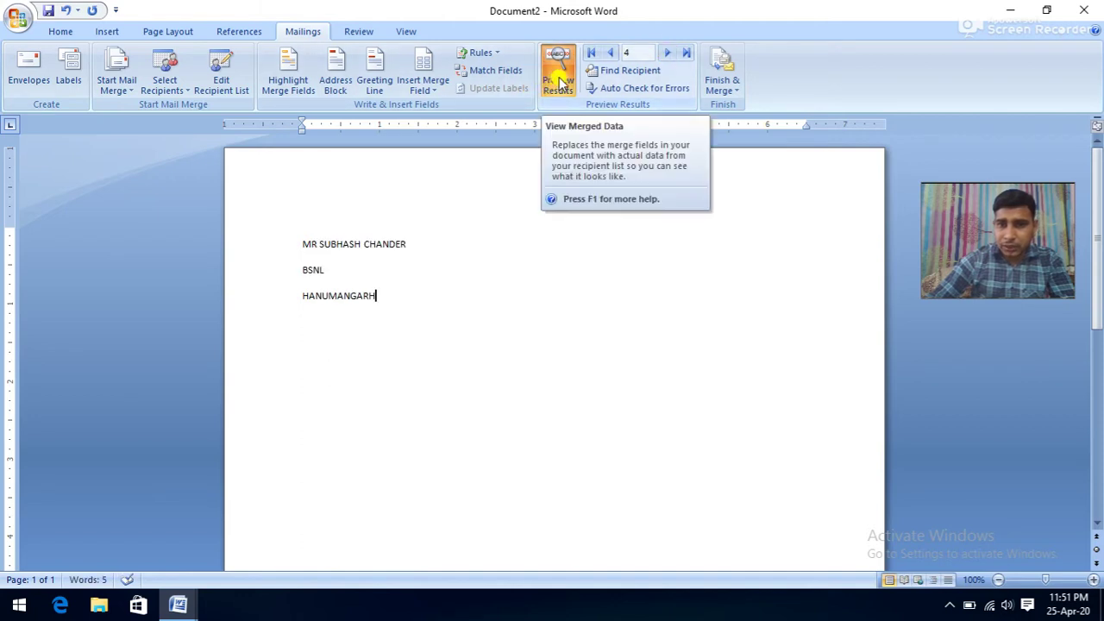
- Find the recipient by name to show record 3, then open and cancel Auto Check for Errors
click(618, 72)
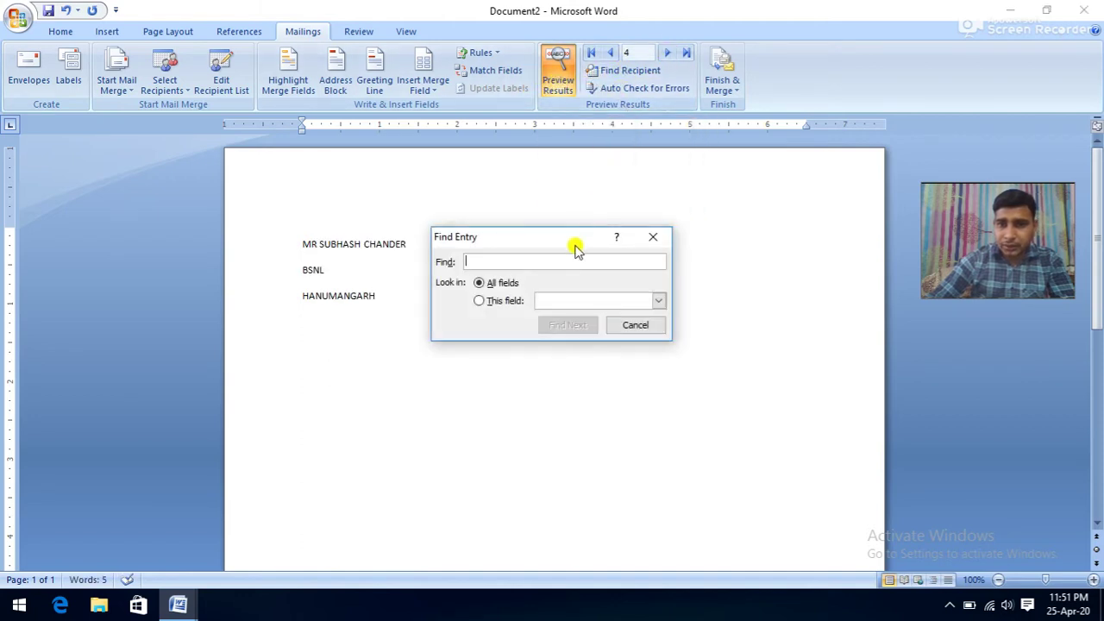
text(AN)
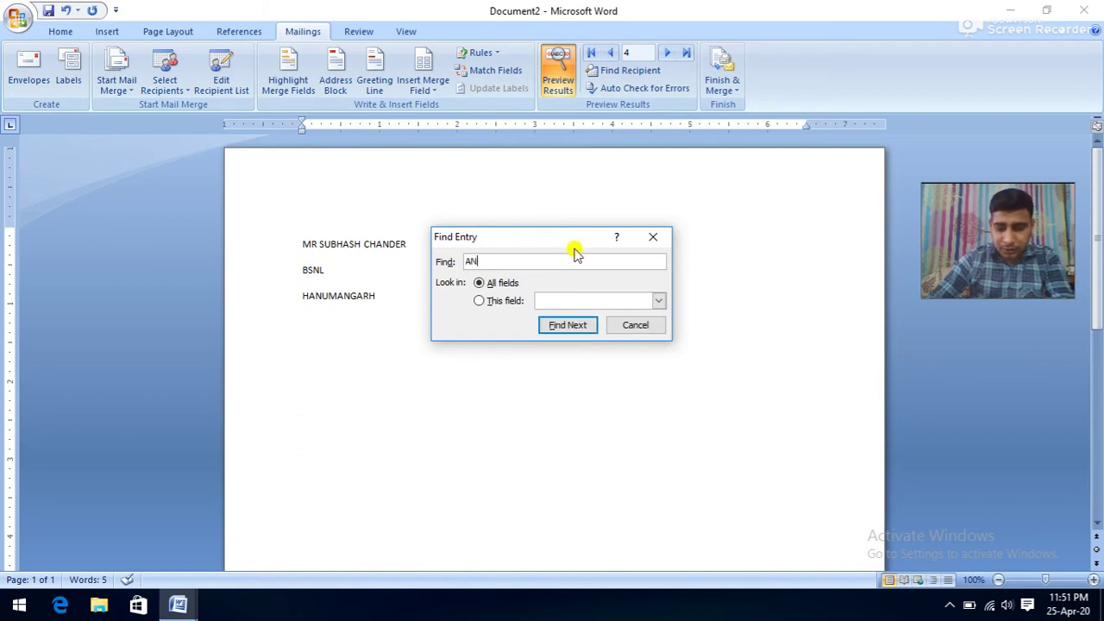
text(ITA)
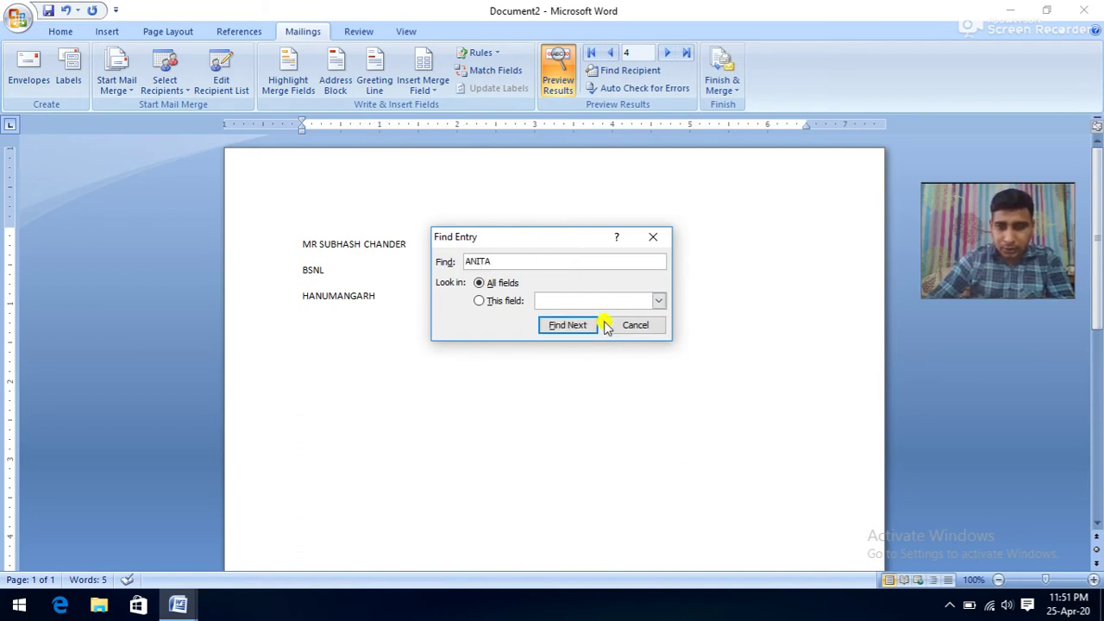
click(579, 324)
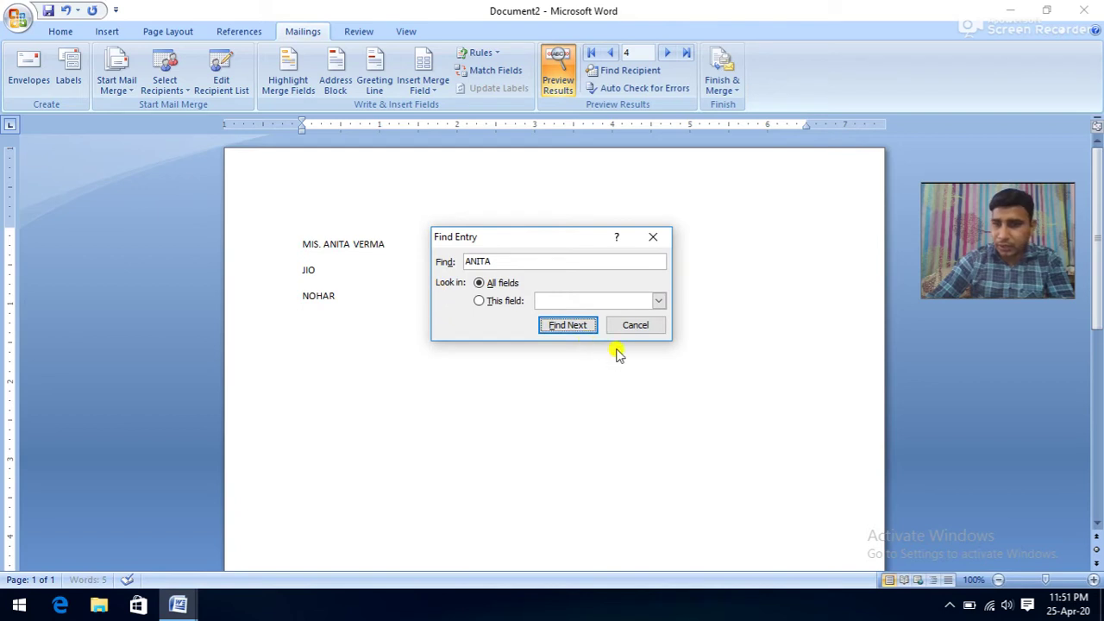
click(653, 236)
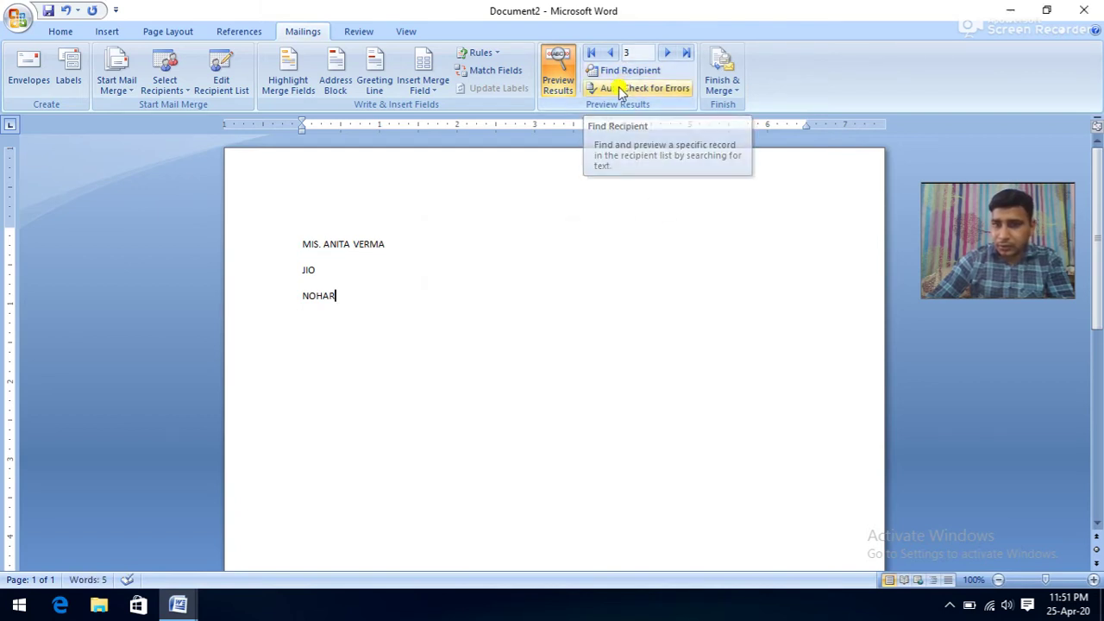
click(648, 90)
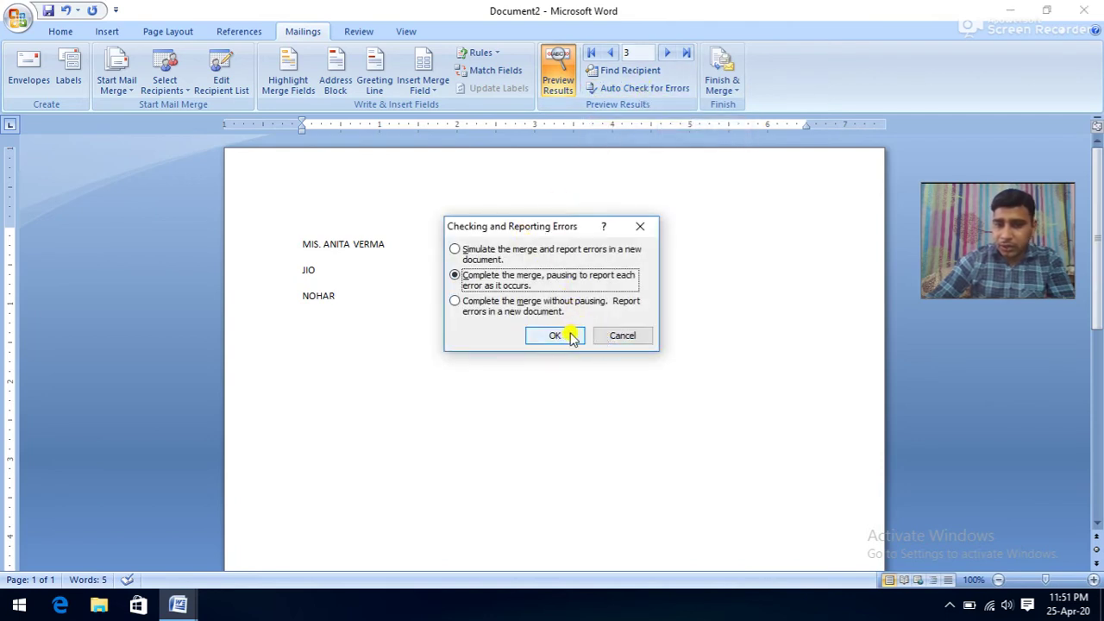
click(611, 338)
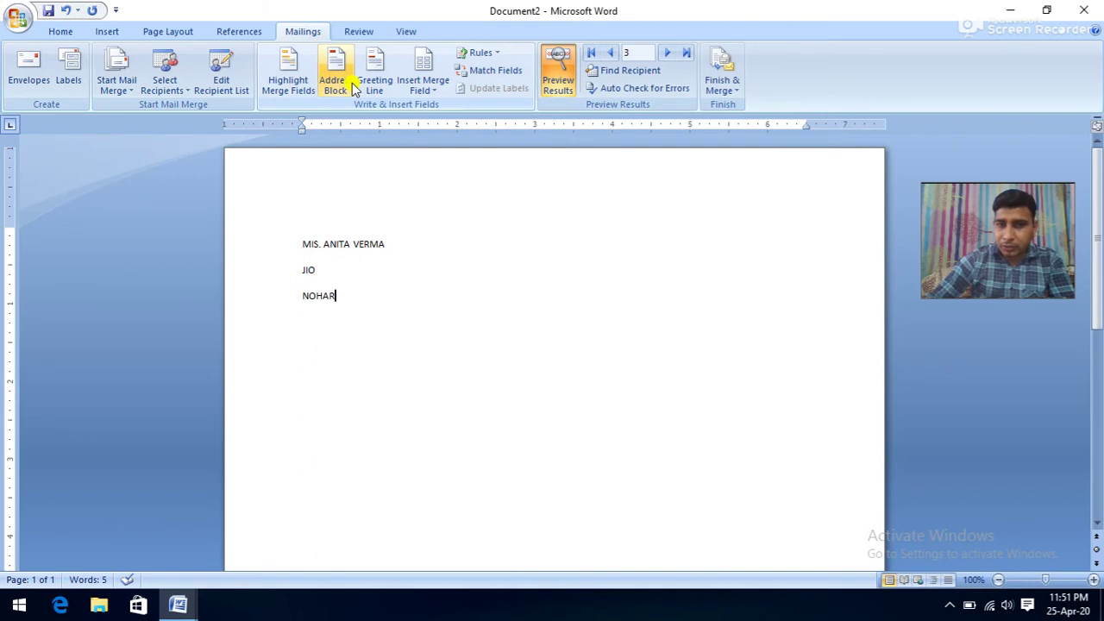
- Show merge fields again and add three sample paragraphs with =RAND(3) below «AddressBlock»
click(558, 76)
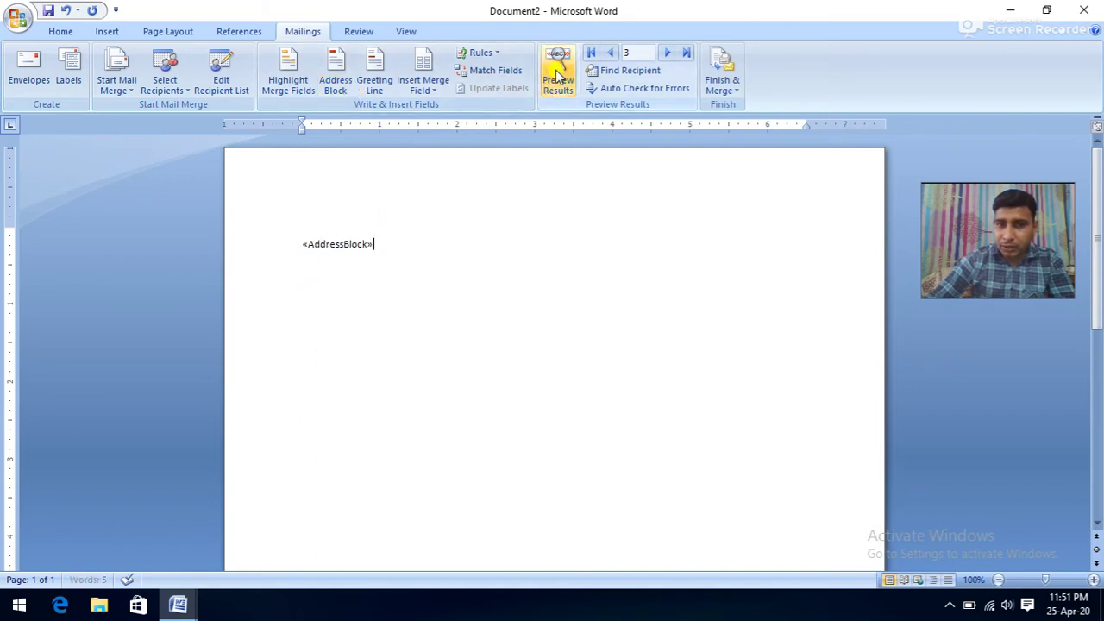
click(413, 277)
key(Return)
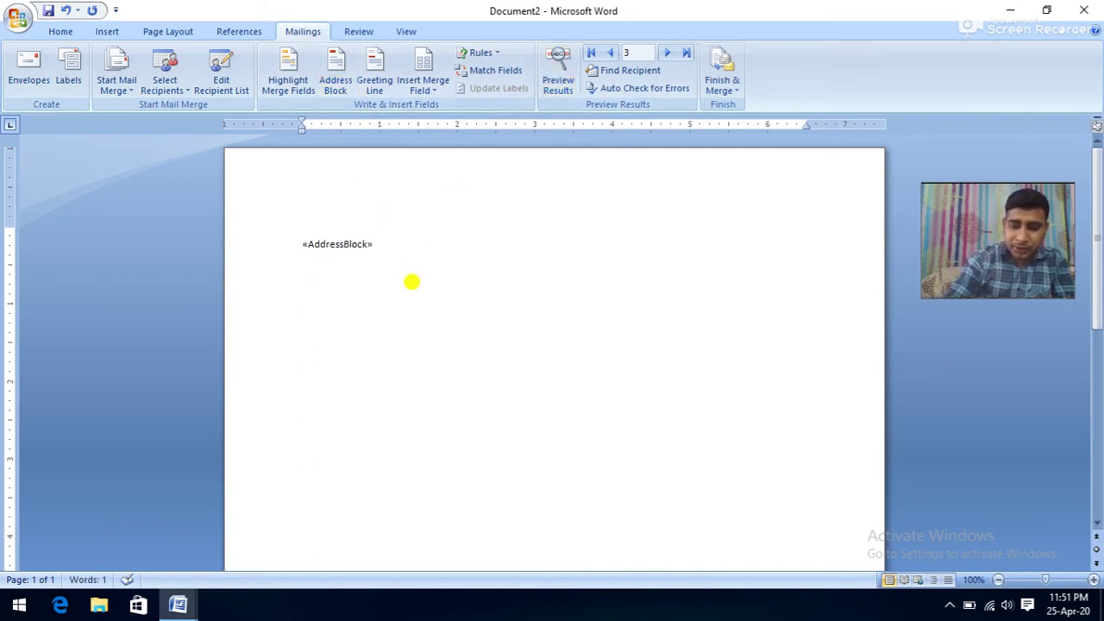
text(=RAND)
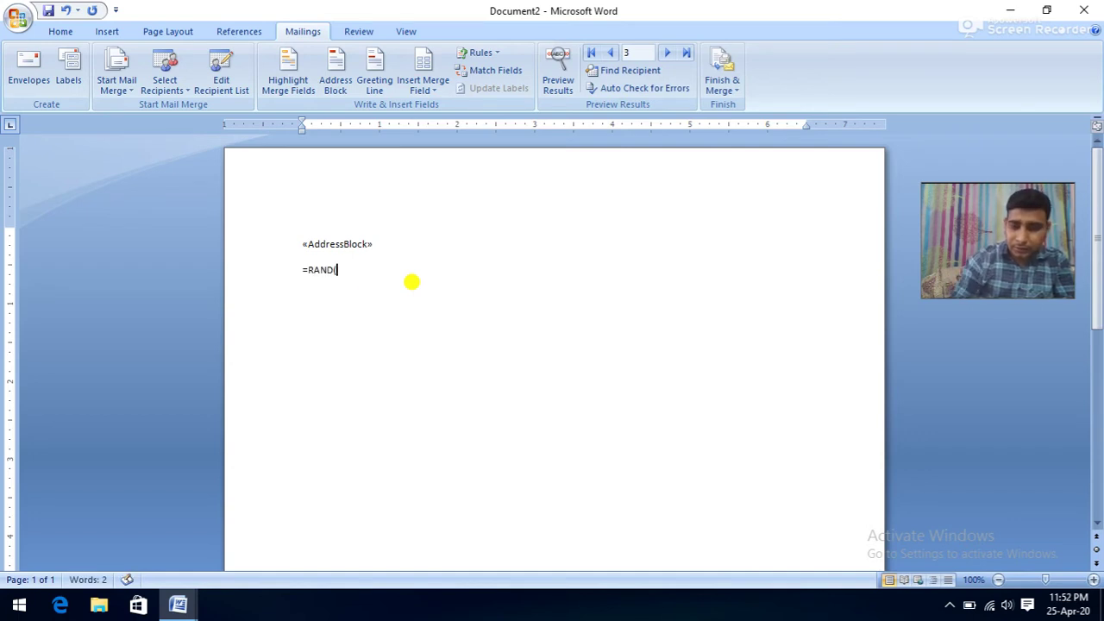
text((3))
key(Return)
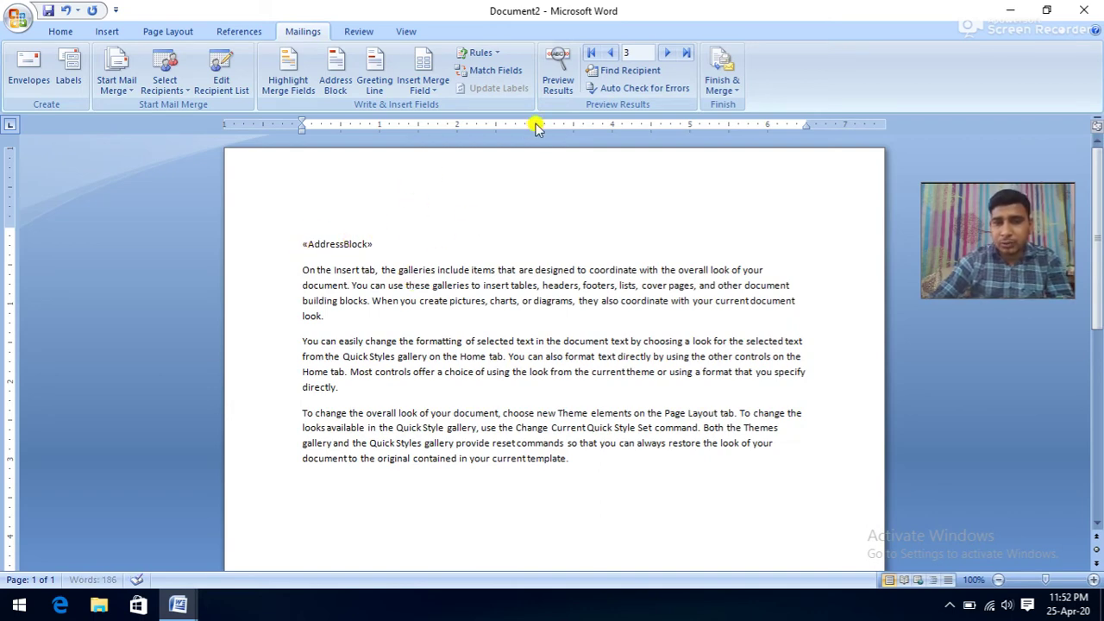
click(552, 87)
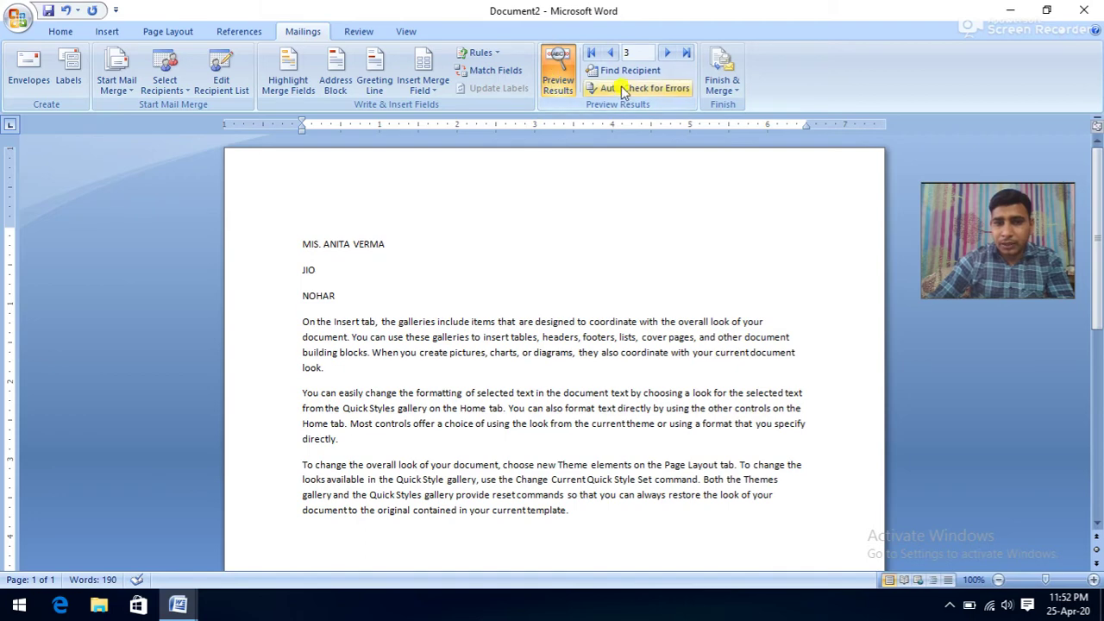
click(667, 53)
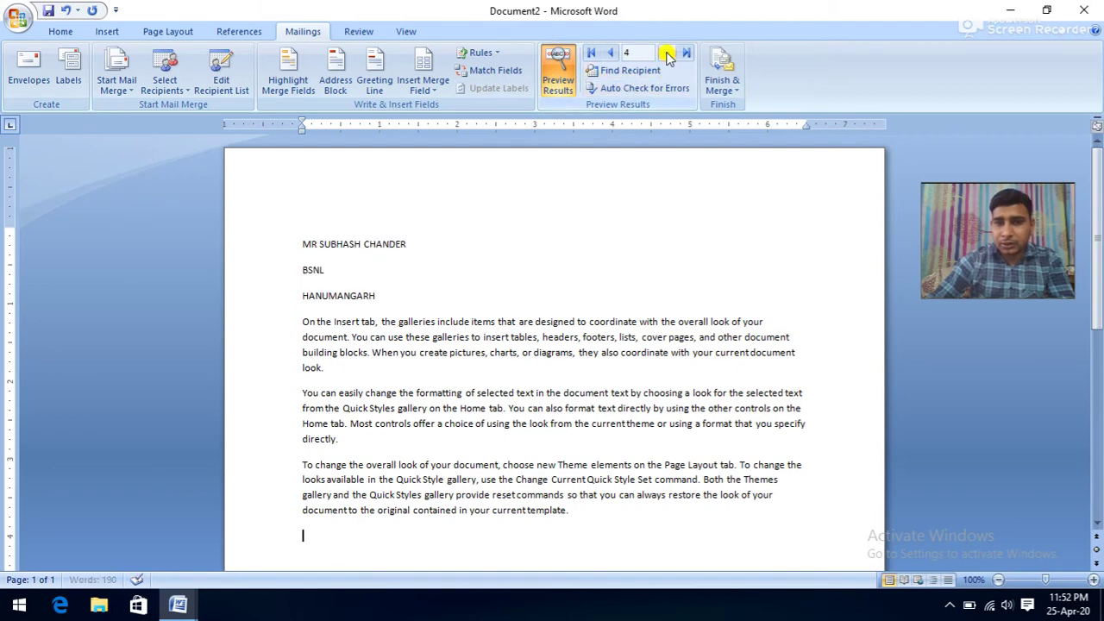
click(610, 53)
click(610, 54)
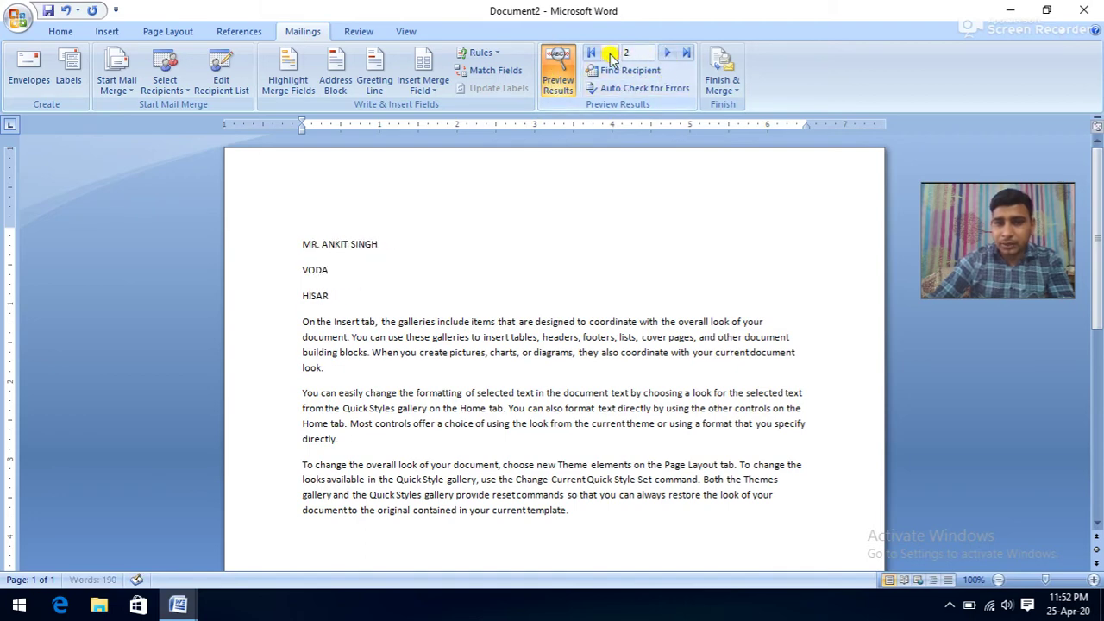
click(610, 54)
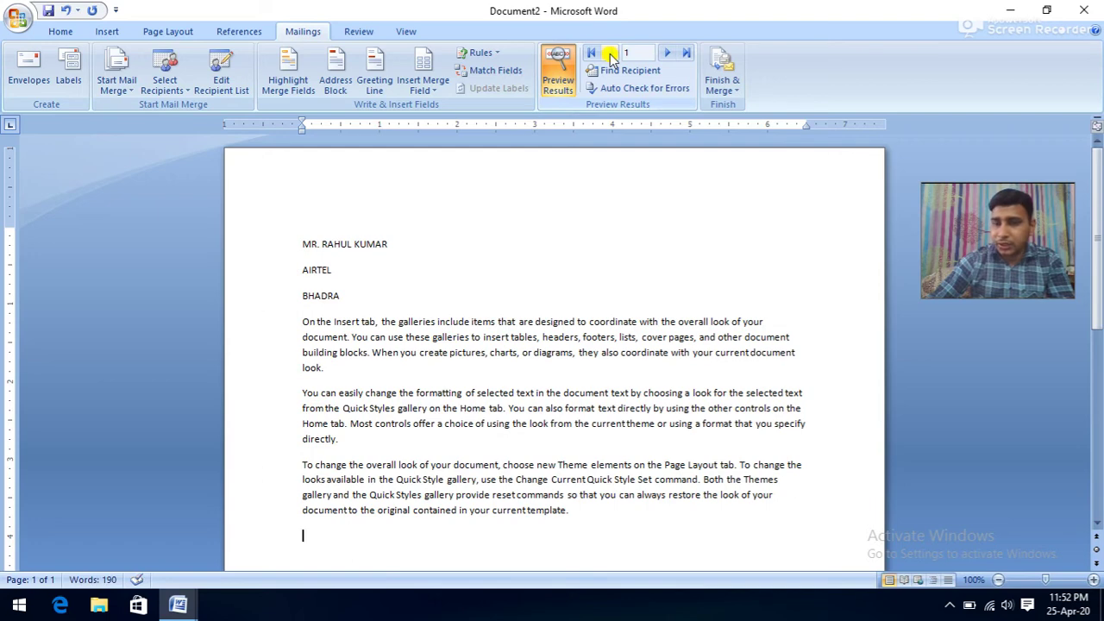
click(565, 68)
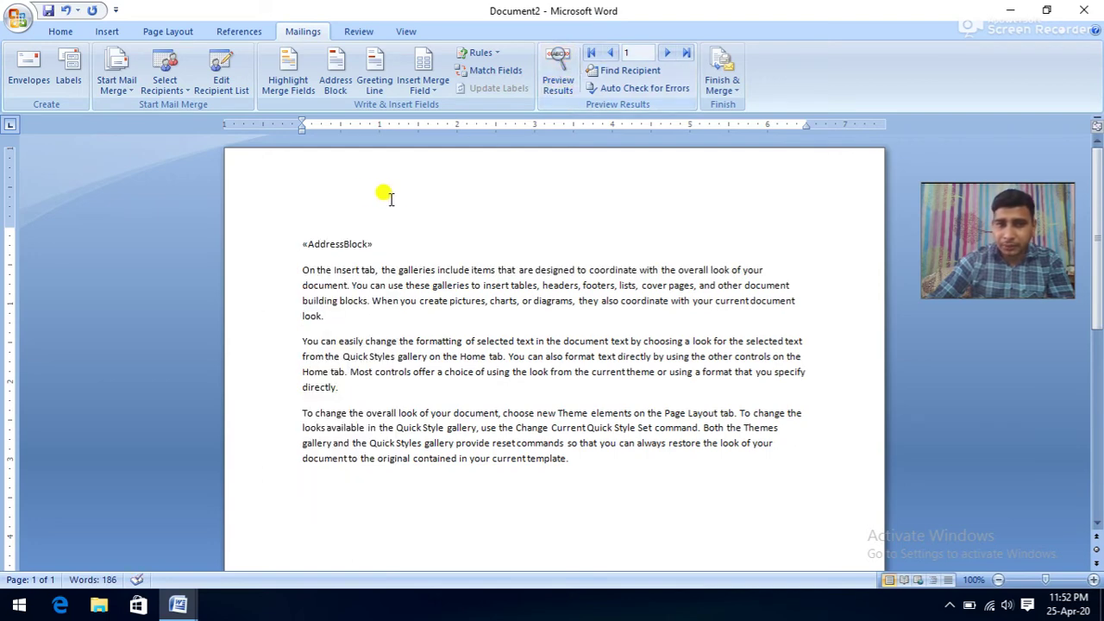
click(366, 244)
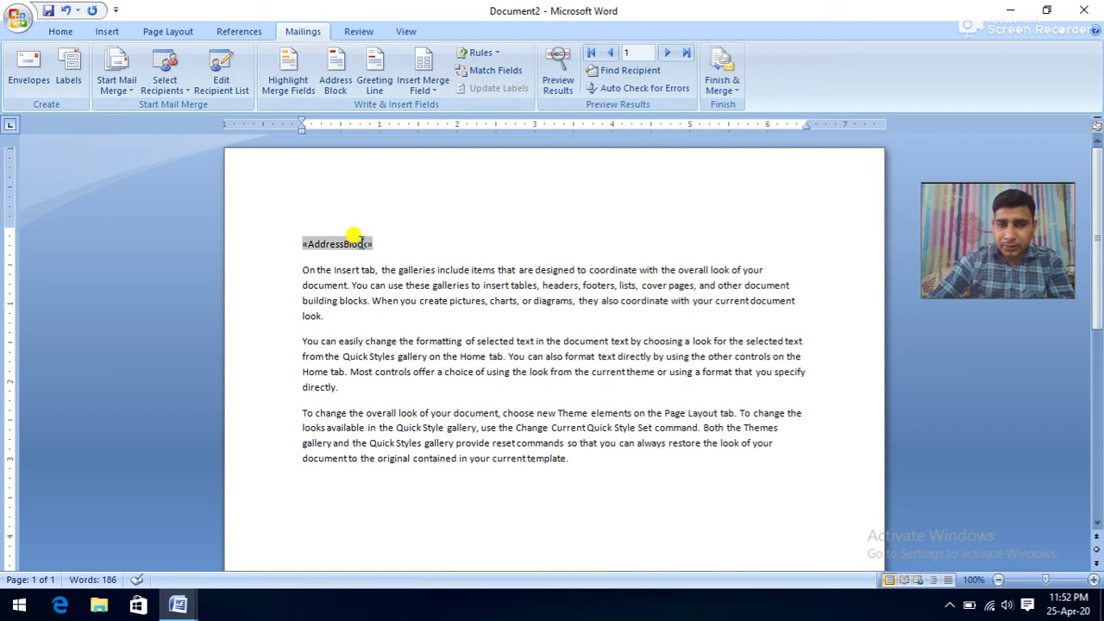
click(298, 77)
click(376, 245)
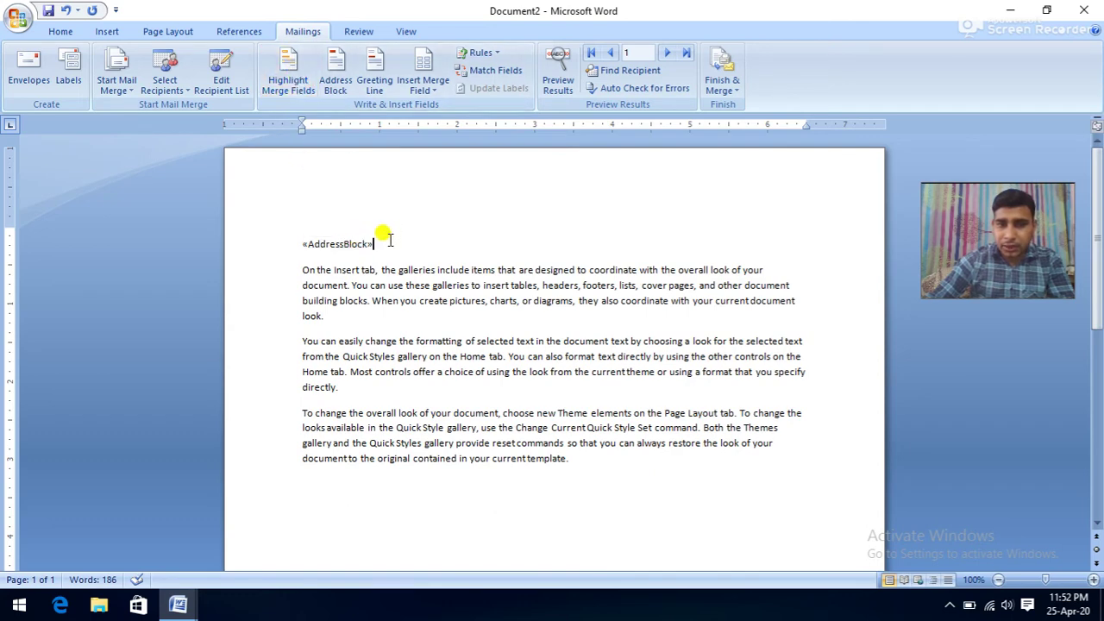
click(294, 76)
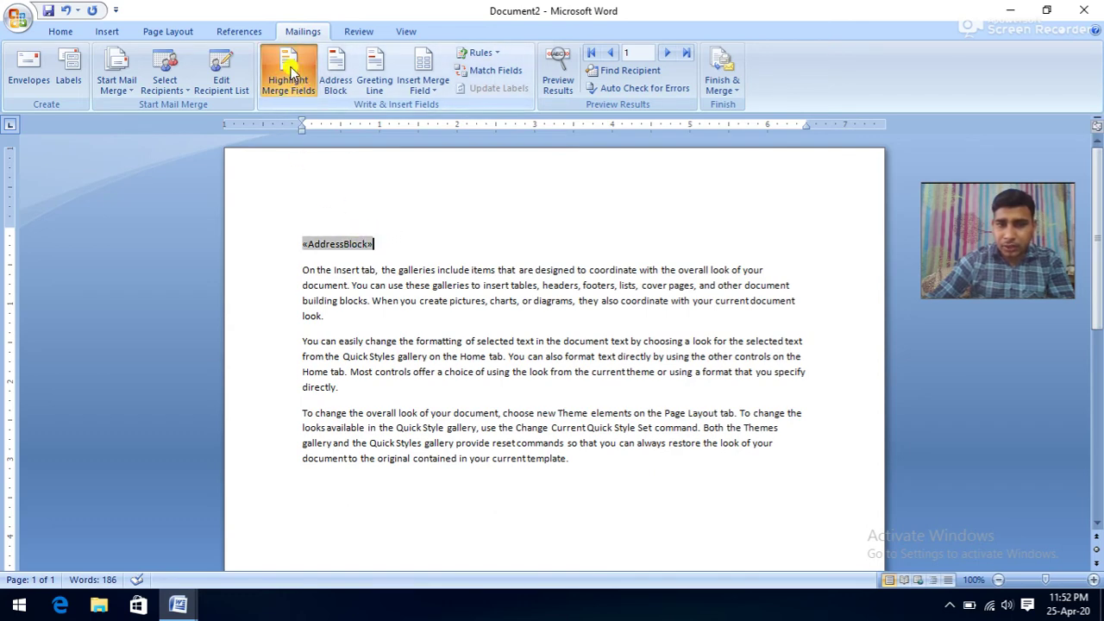
click(558, 71)
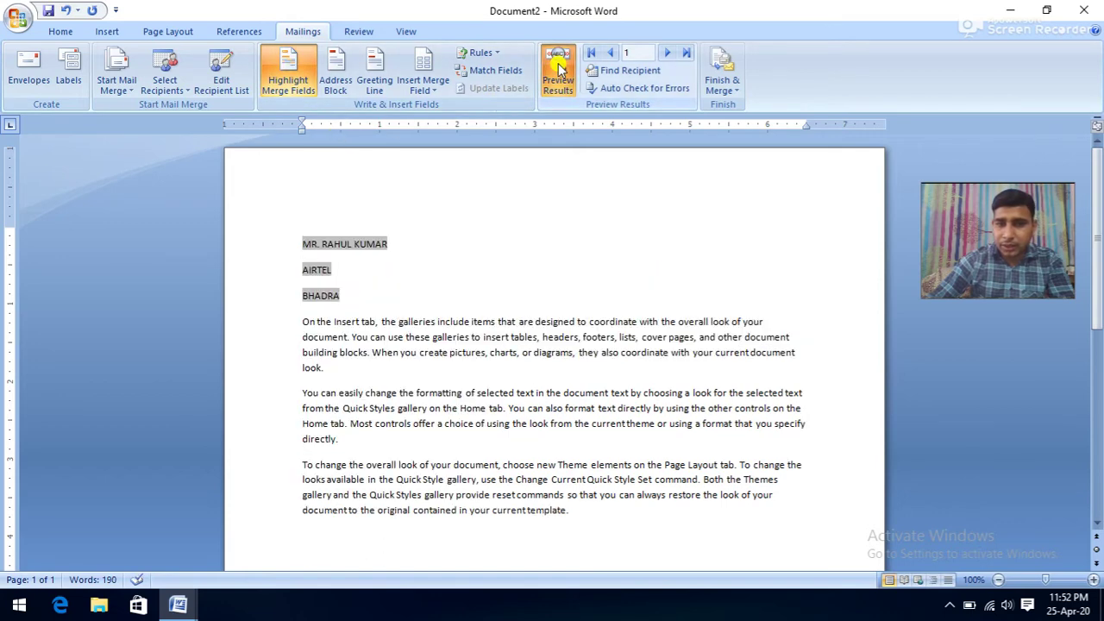
click(290, 76)
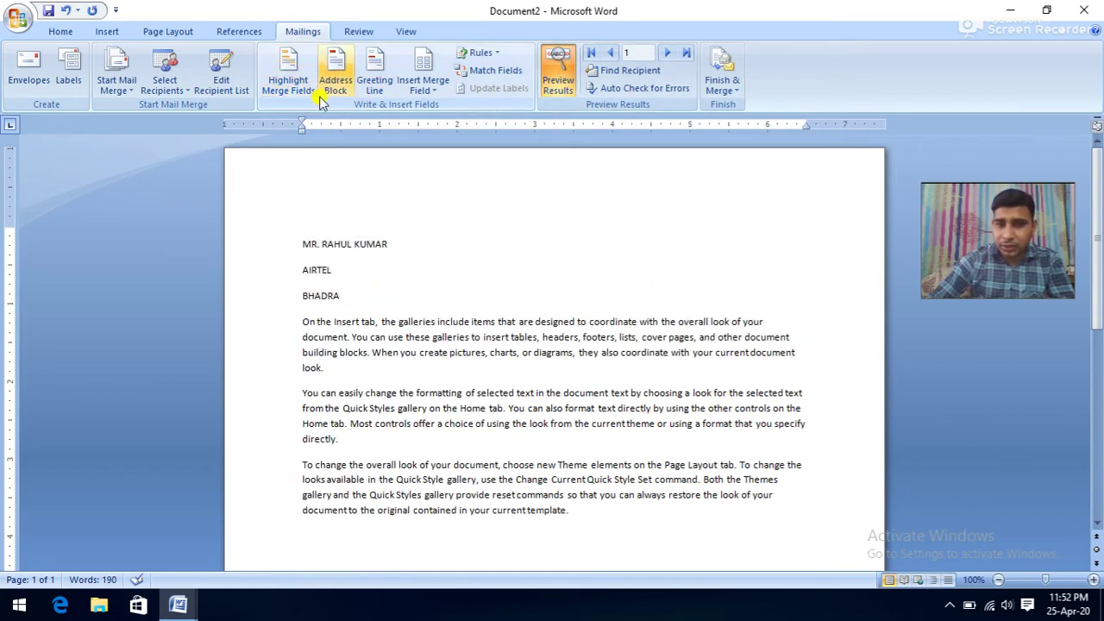
click(559, 82)
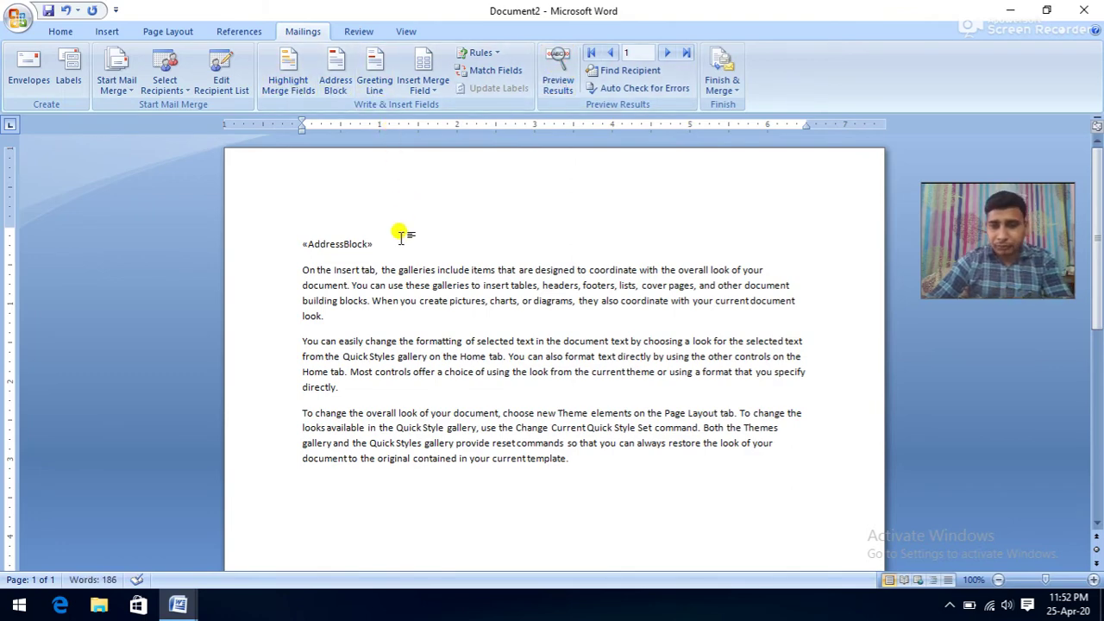
- Try a typed 'De' salutation, then discard it and leave a blank line below the address block
key(Return)
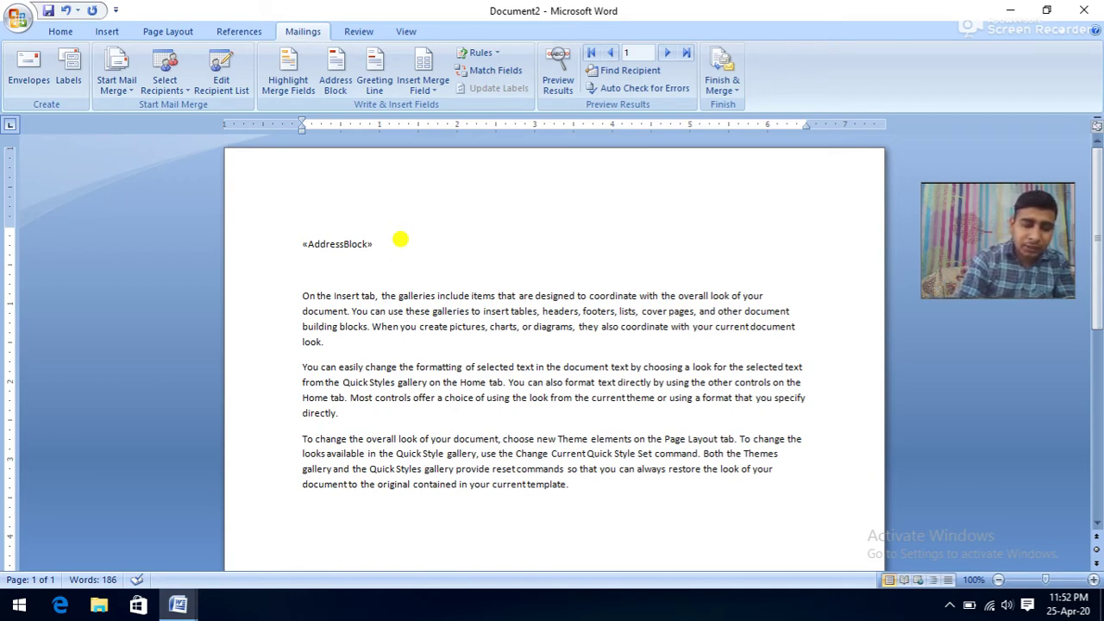
text(De)
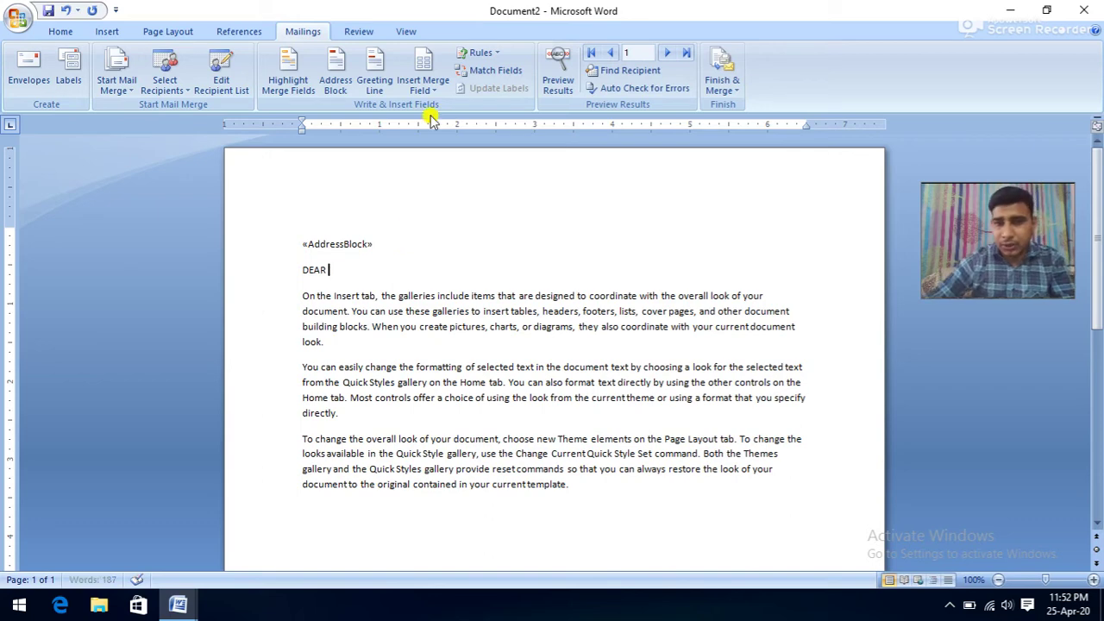
click(382, 86)
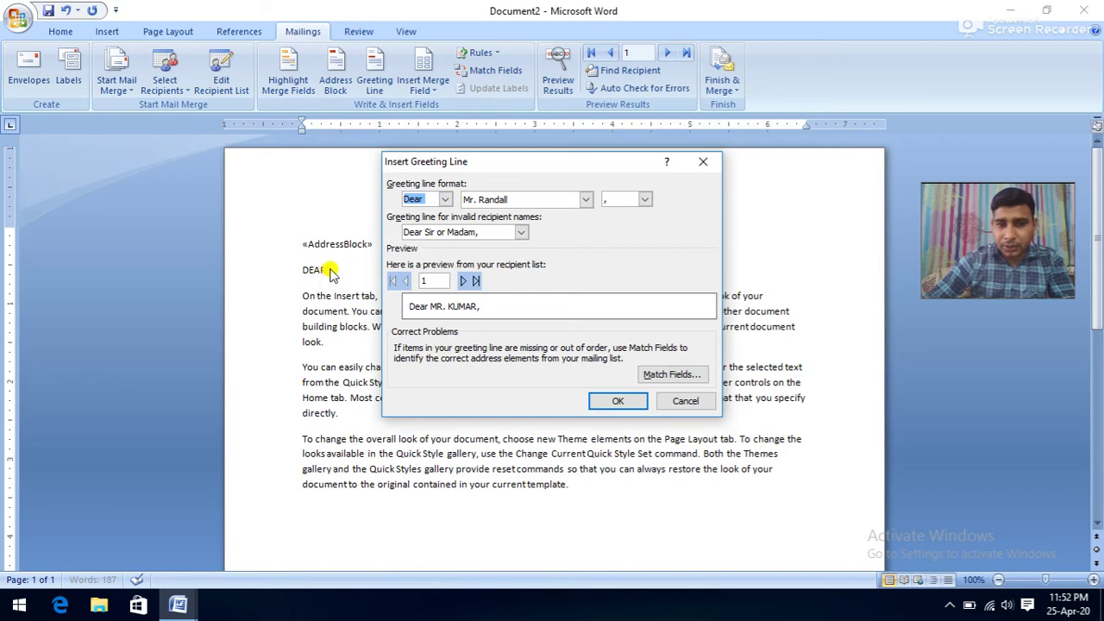
click(686, 401)
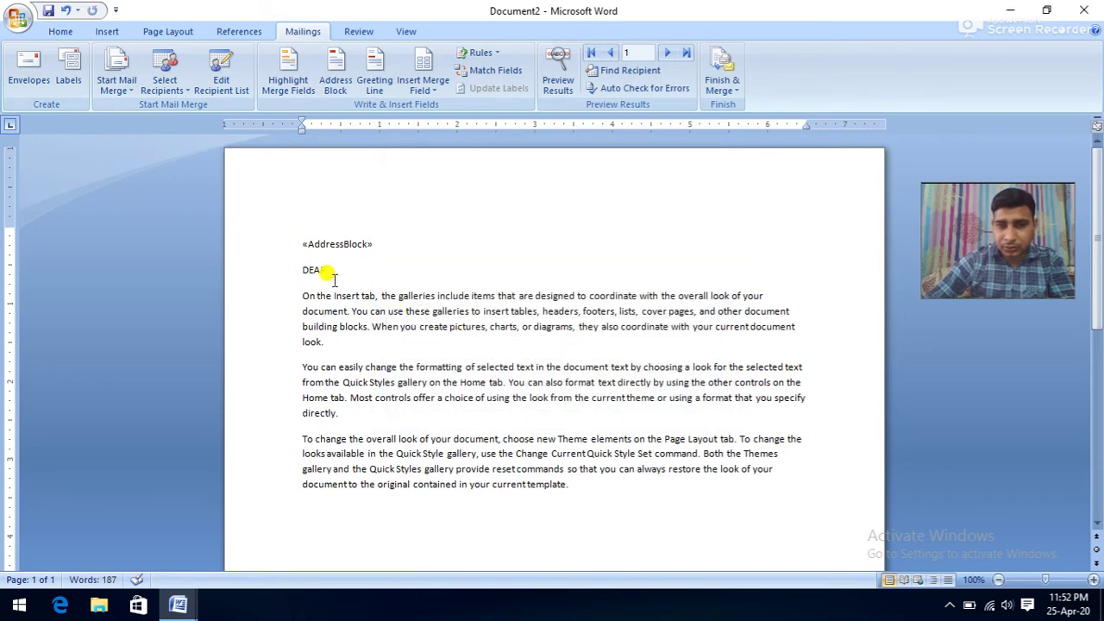
drag(332, 275, 287, 272)
key(Delete)
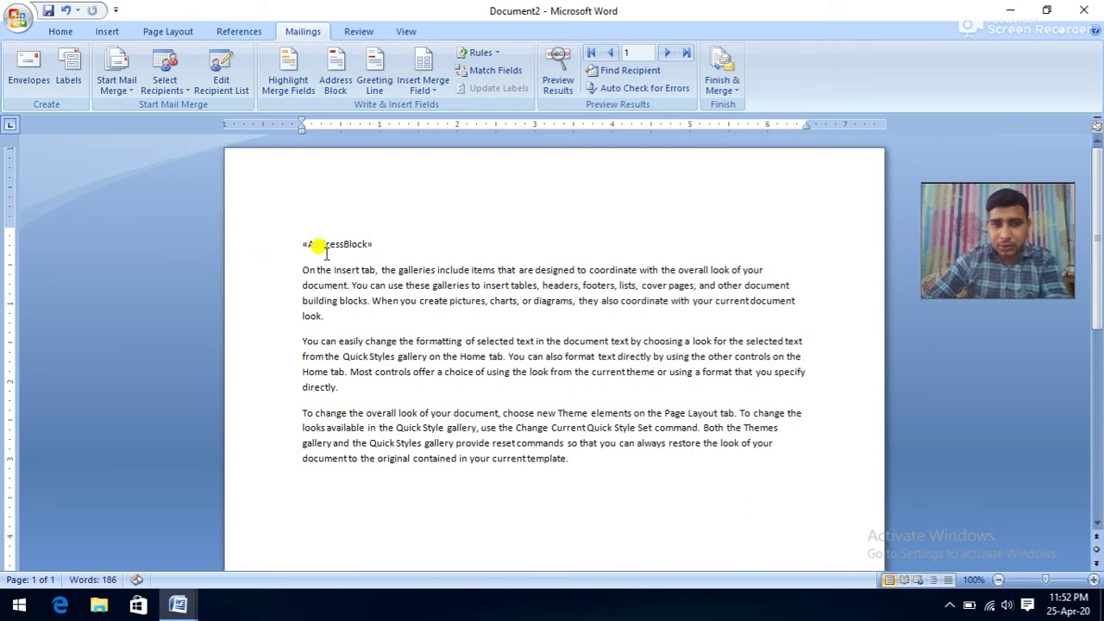
key(Return)
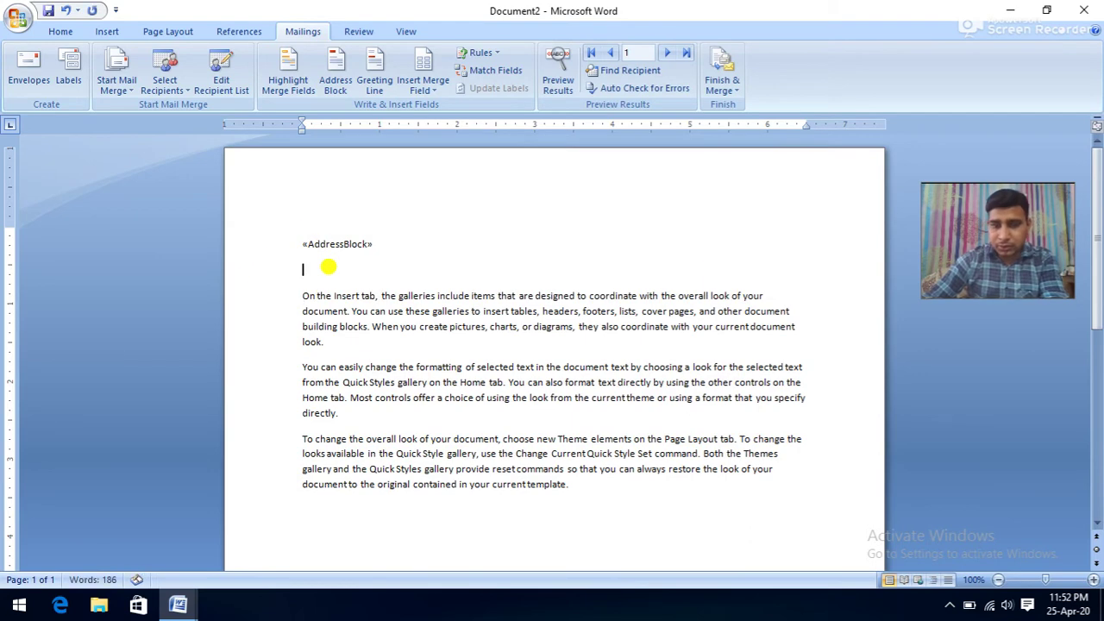
- Set the greeting line to Dear, the full first-and-last-name format and a comma
click(376, 79)
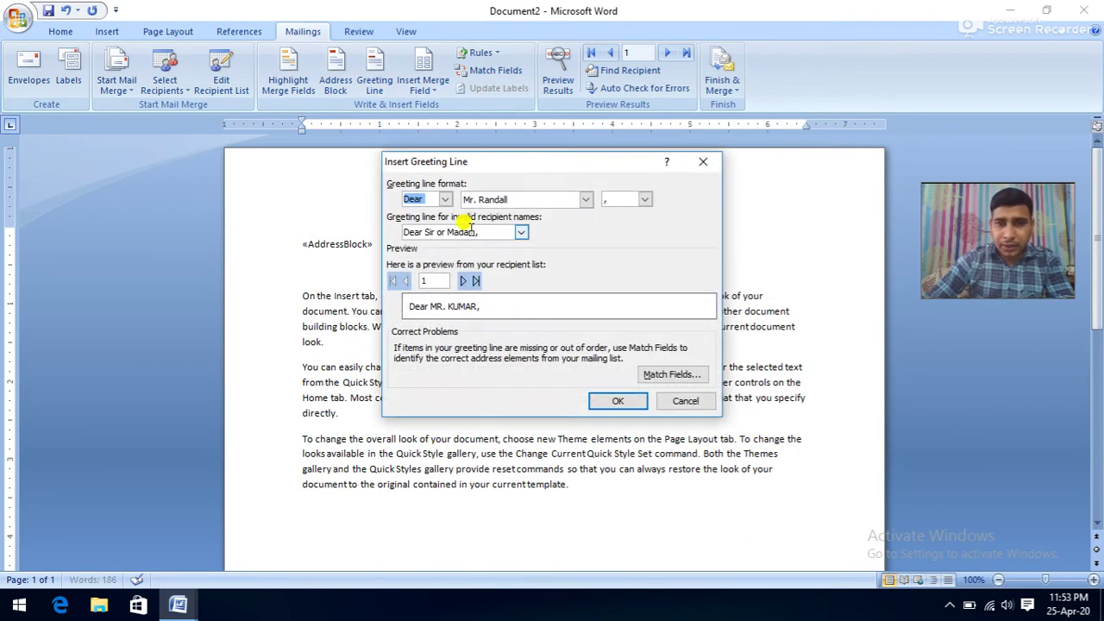
click(445, 199)
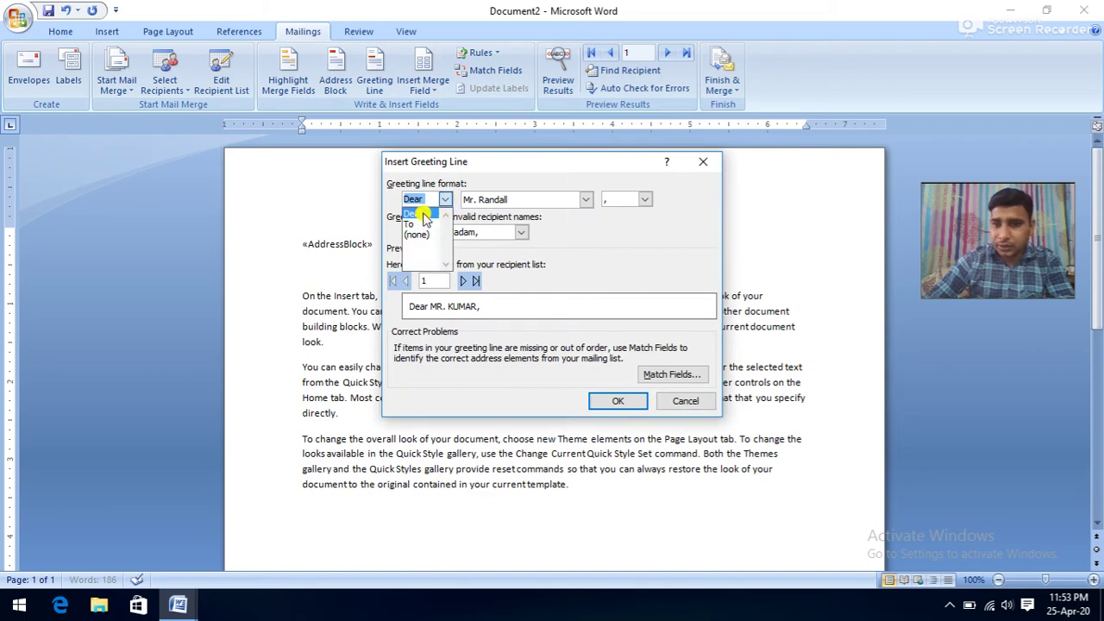
click(421, 215)
click(587, 199)
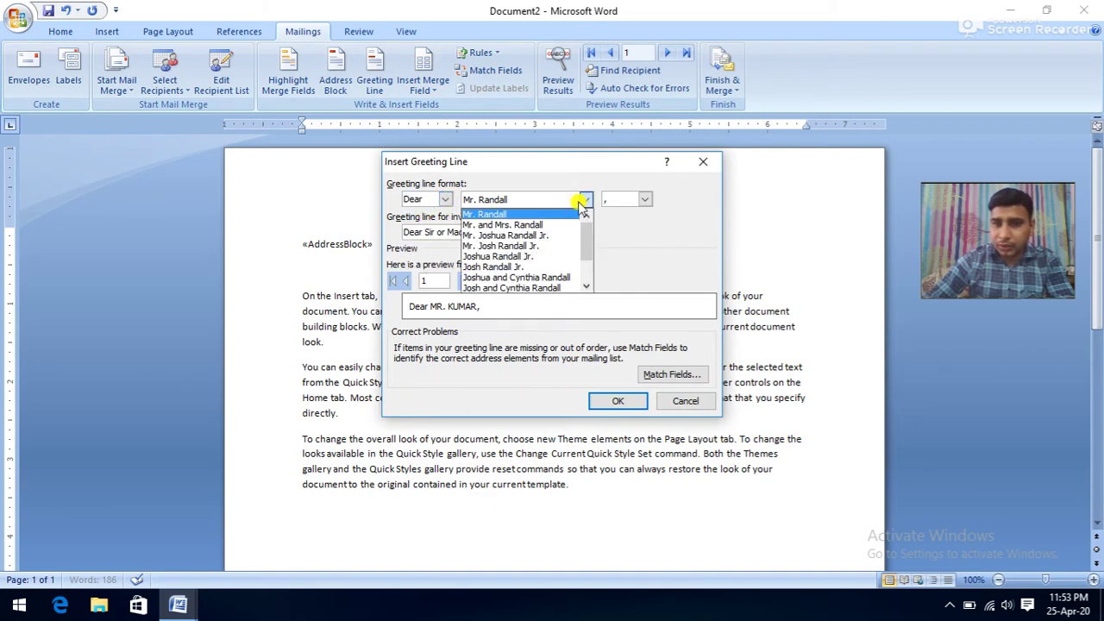
click(515, 262)
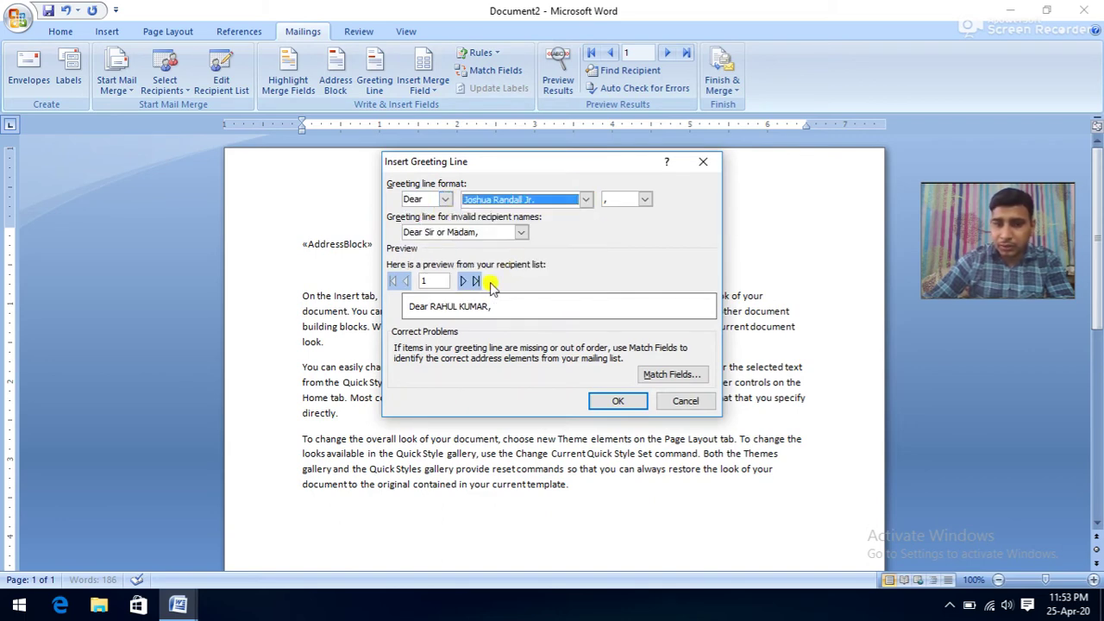
click(640, 199)
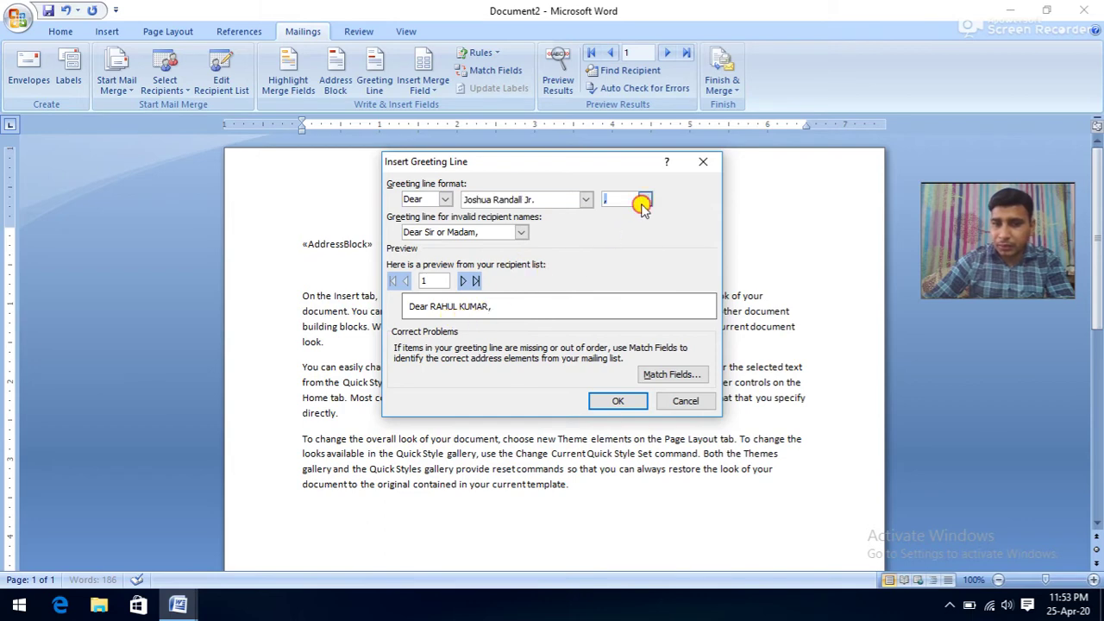
click(618, 225)
click(647, 200)
click(609, 218)
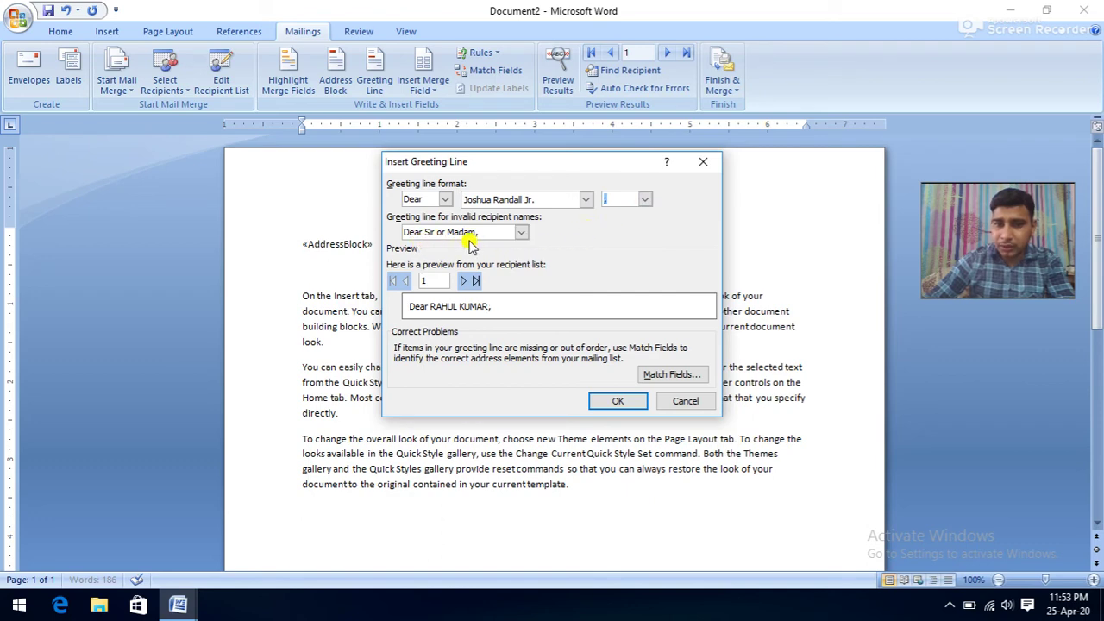
- Preview the greeting across several recipients, then insert the «GreetingLine» field
click(461, 282)
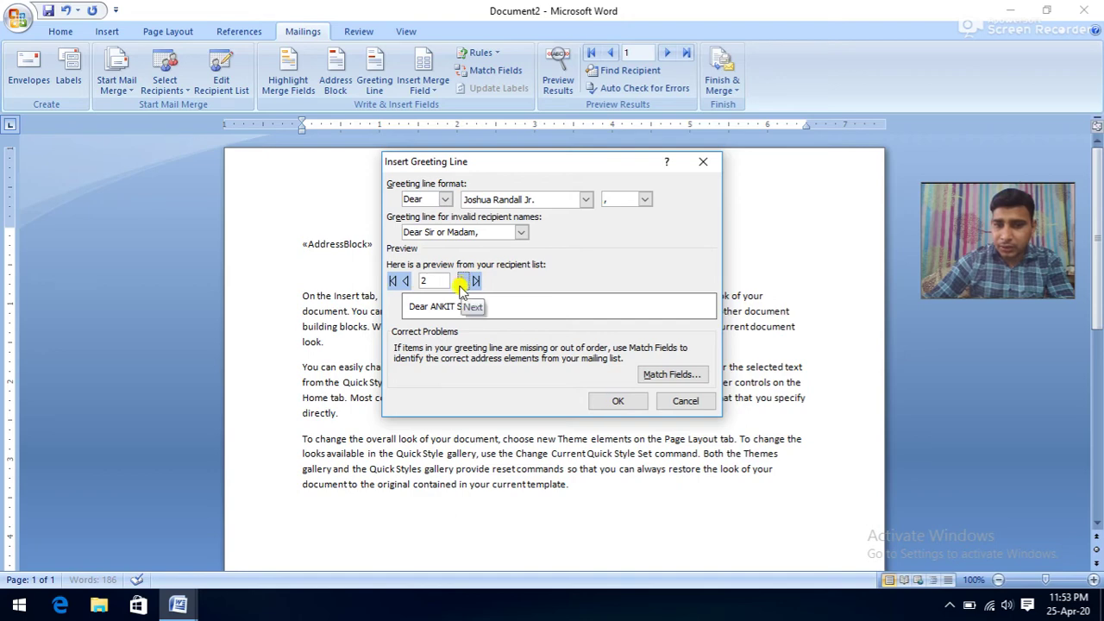
click(407, 282)
click(470, 281)
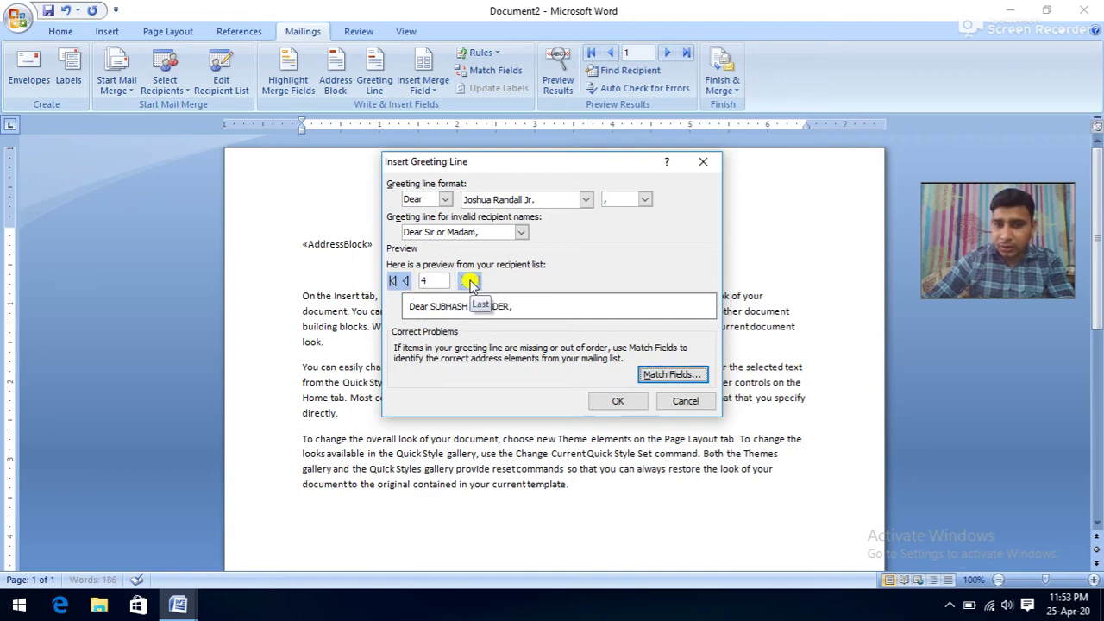
click(405, 280)
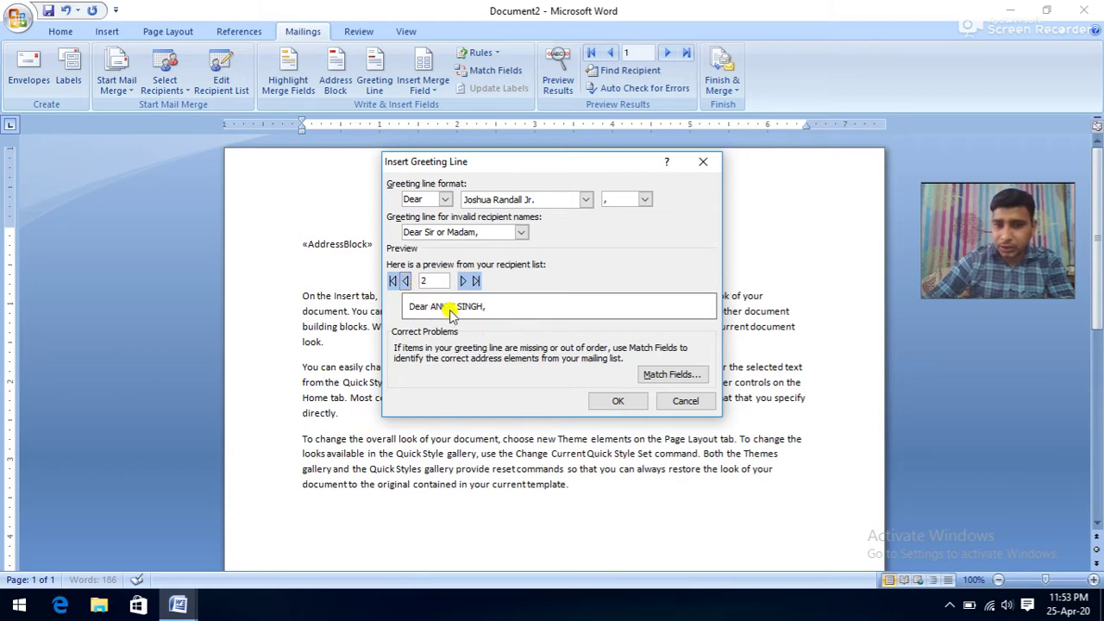
click(618, 401)
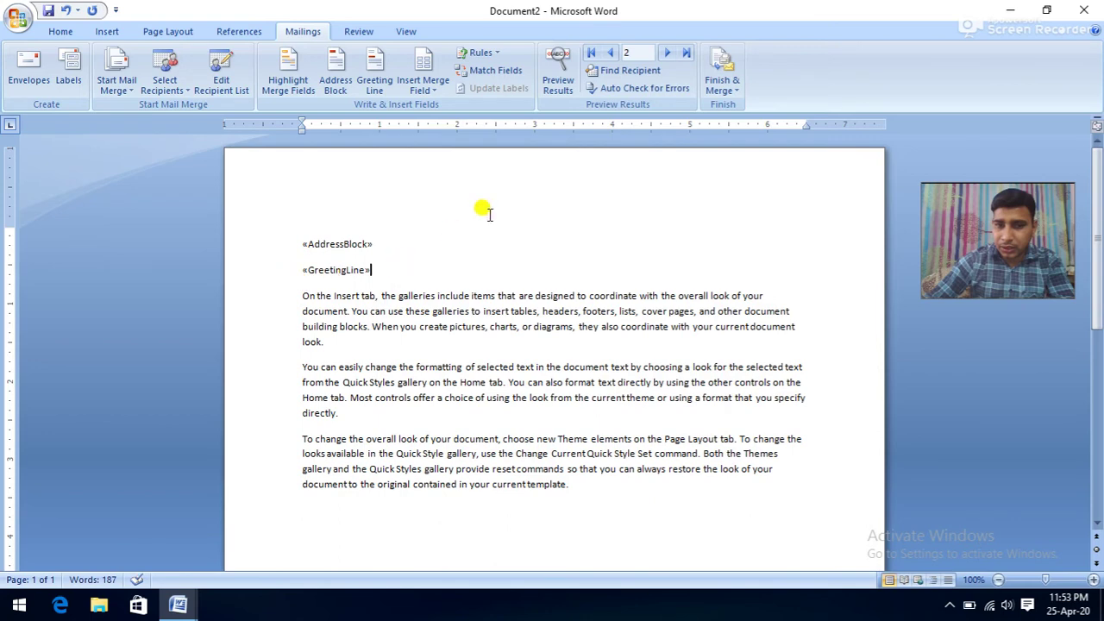
click(558, 73)
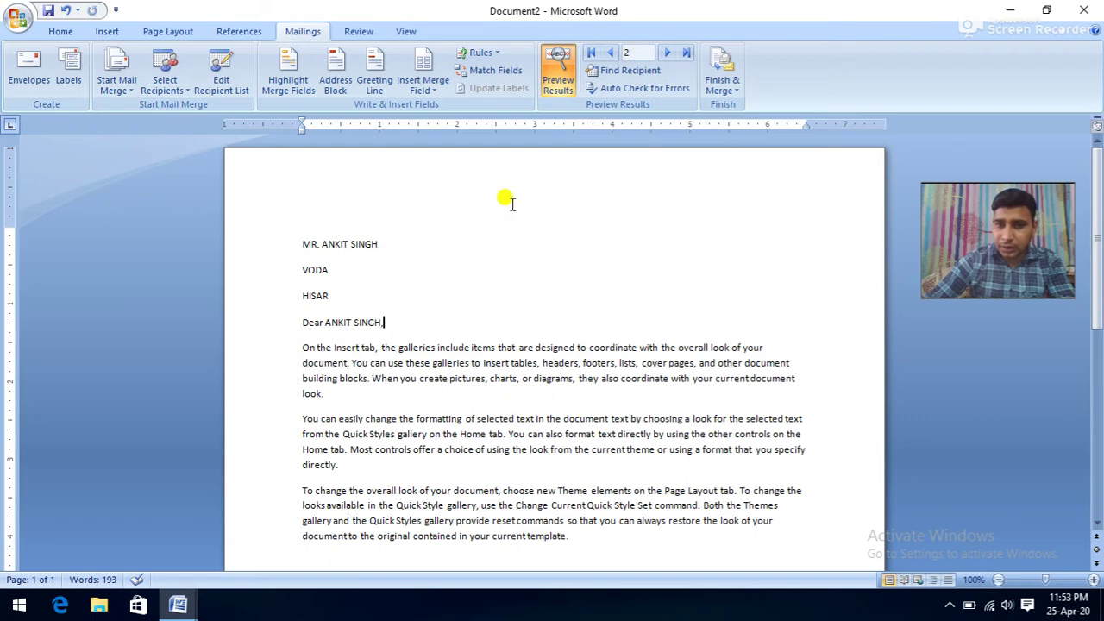
click(559, 73)
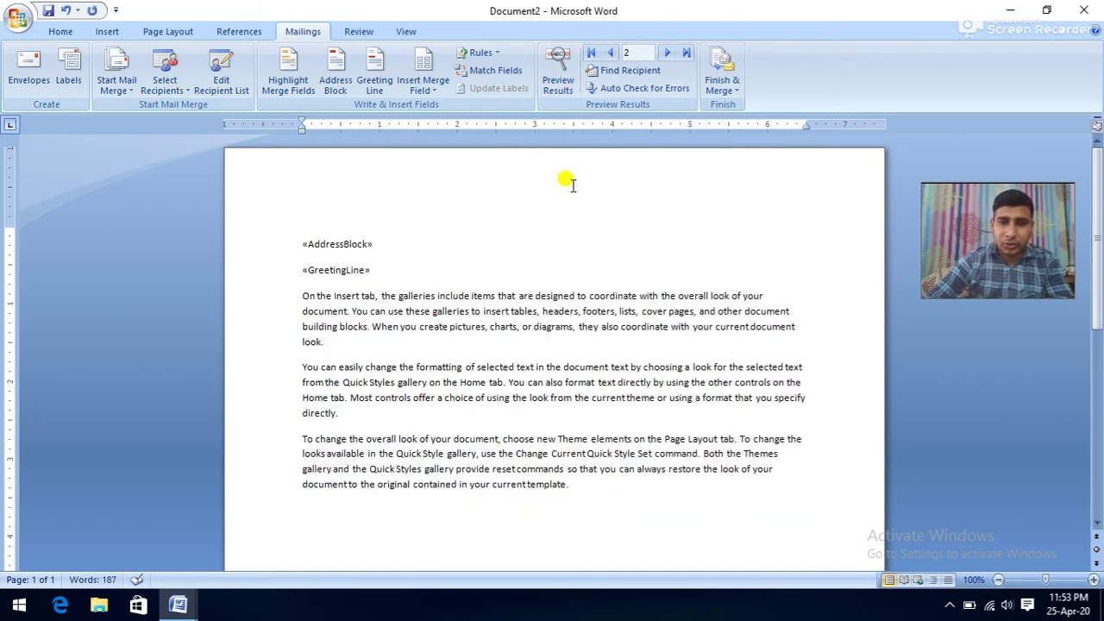
click(424, 89)
click(543, 220)
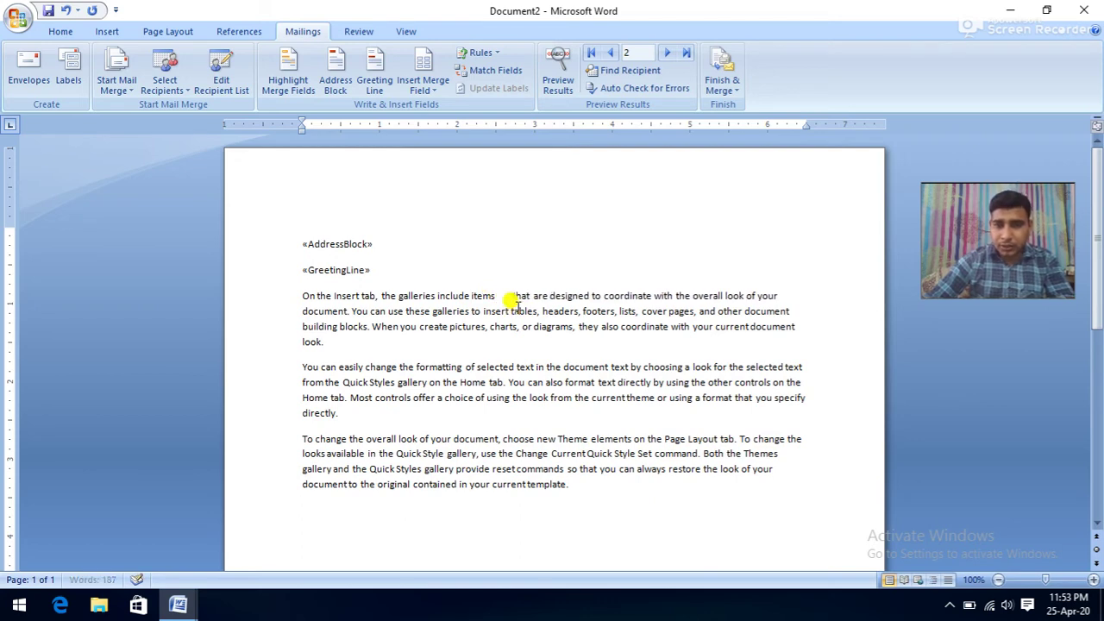
- Insert First_Name and Last_Name merge fields after 'items'
click(423, 85)
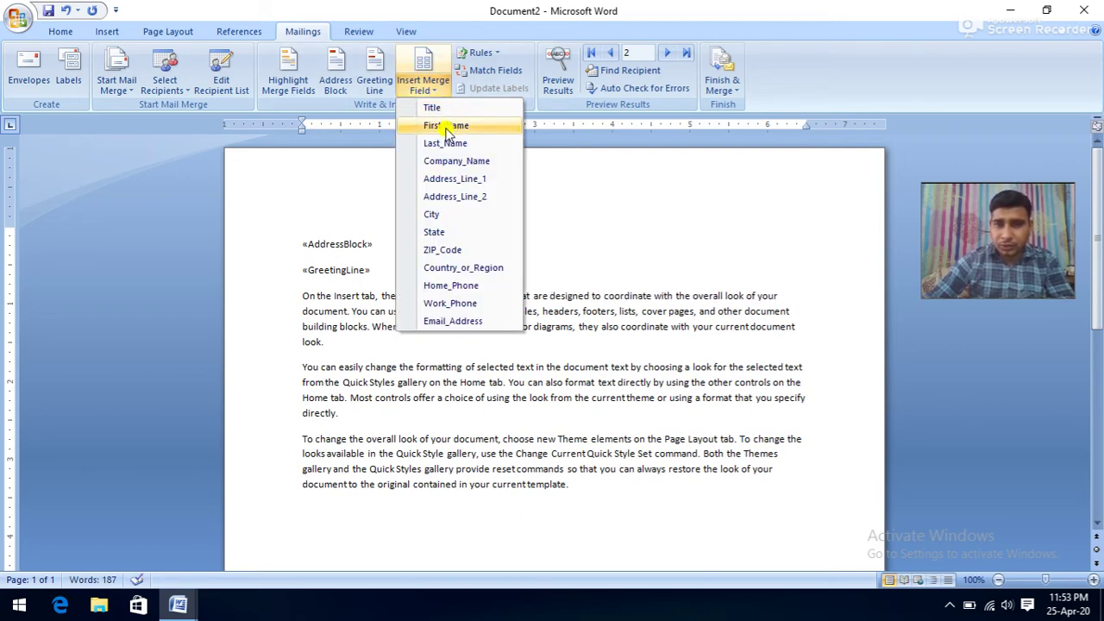
click(447, 126)
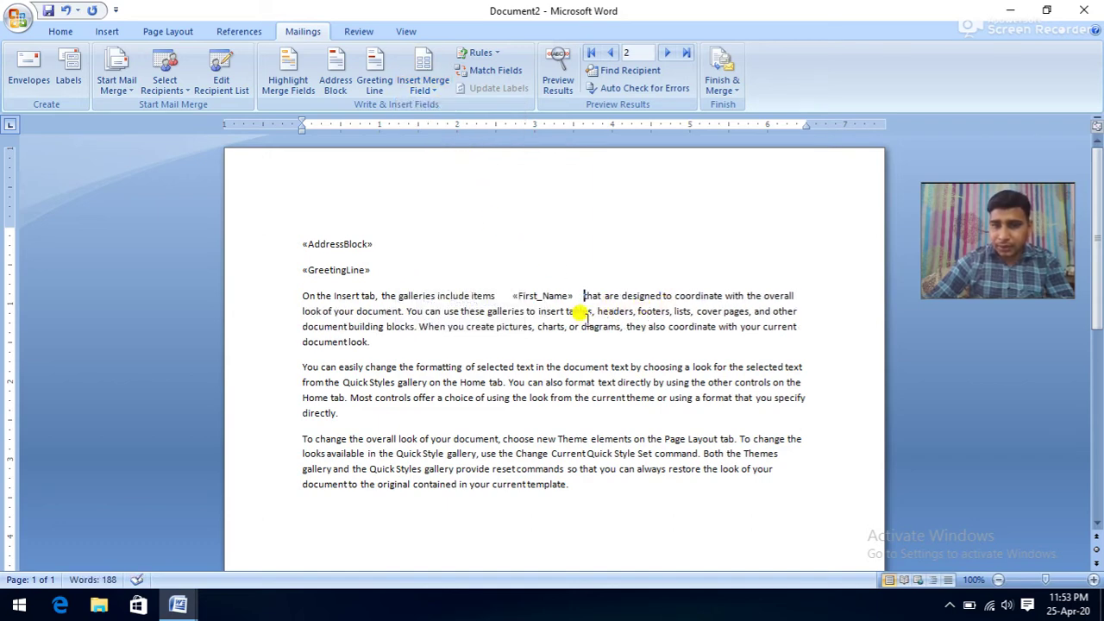
click(425, 82)
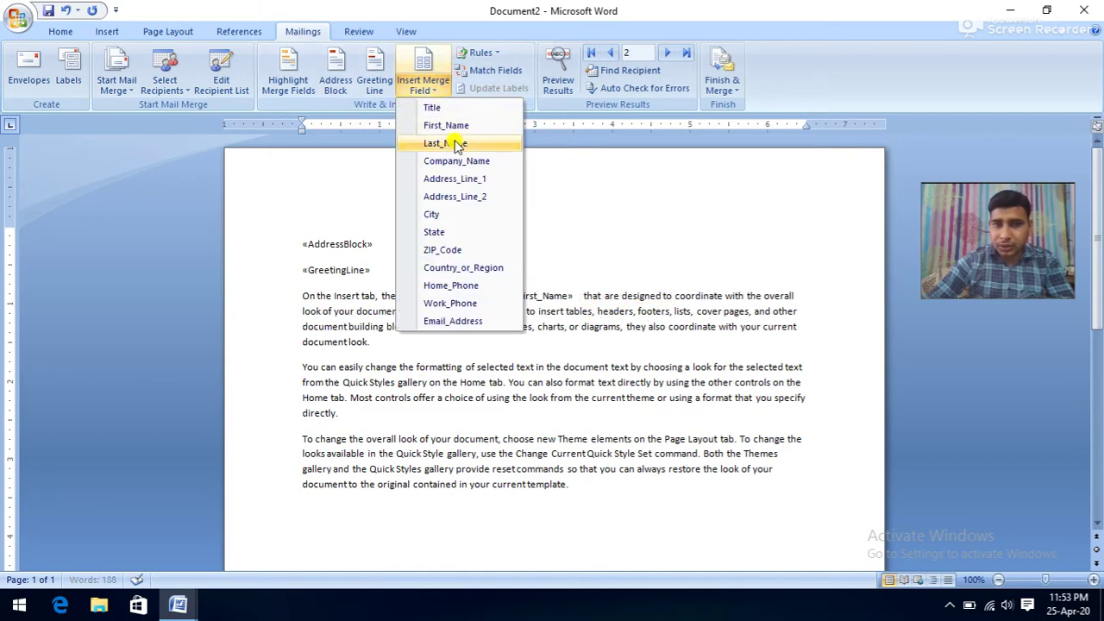
click(457, 145)
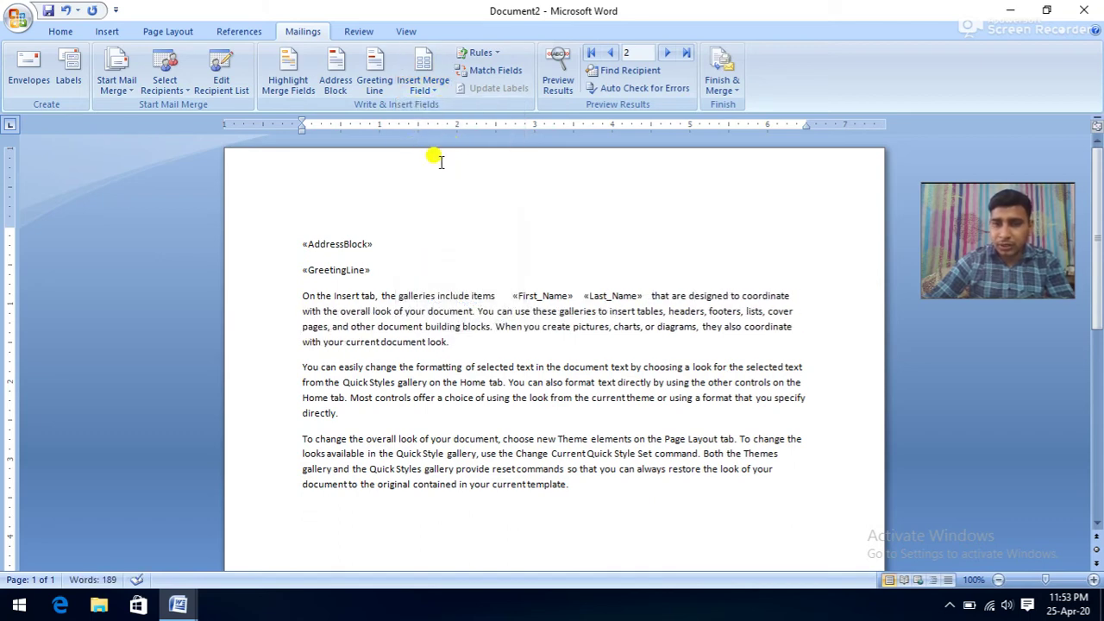
- Add Company_Name after 'formatting' and Address_Line_1 after 'document,', then preview with recipient data
click(471, 367)
click(421, 92)
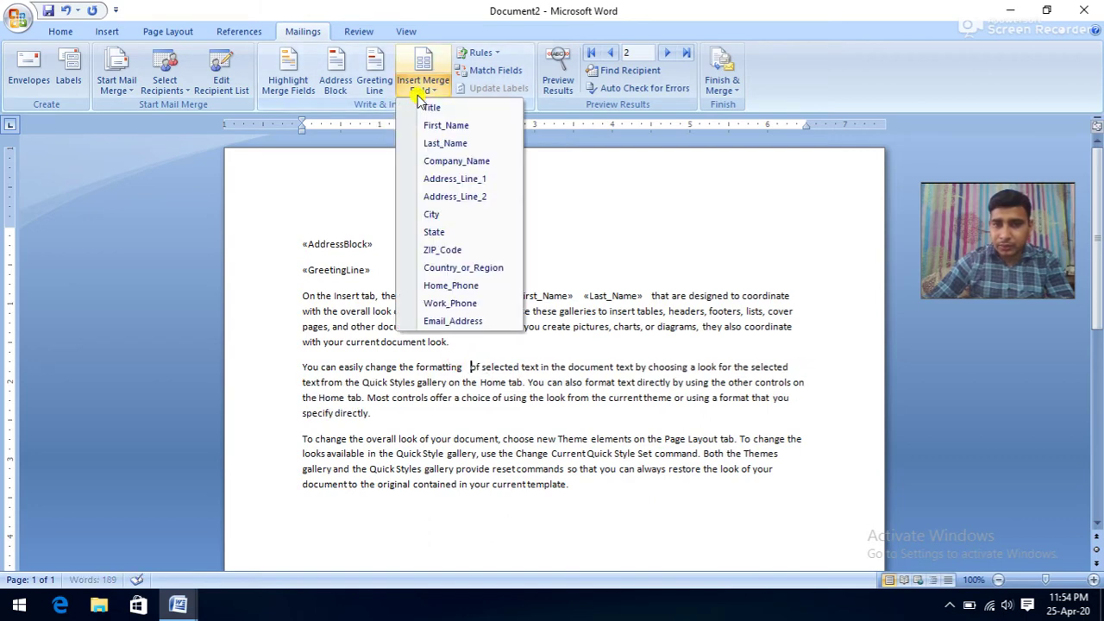
click(434, 161)
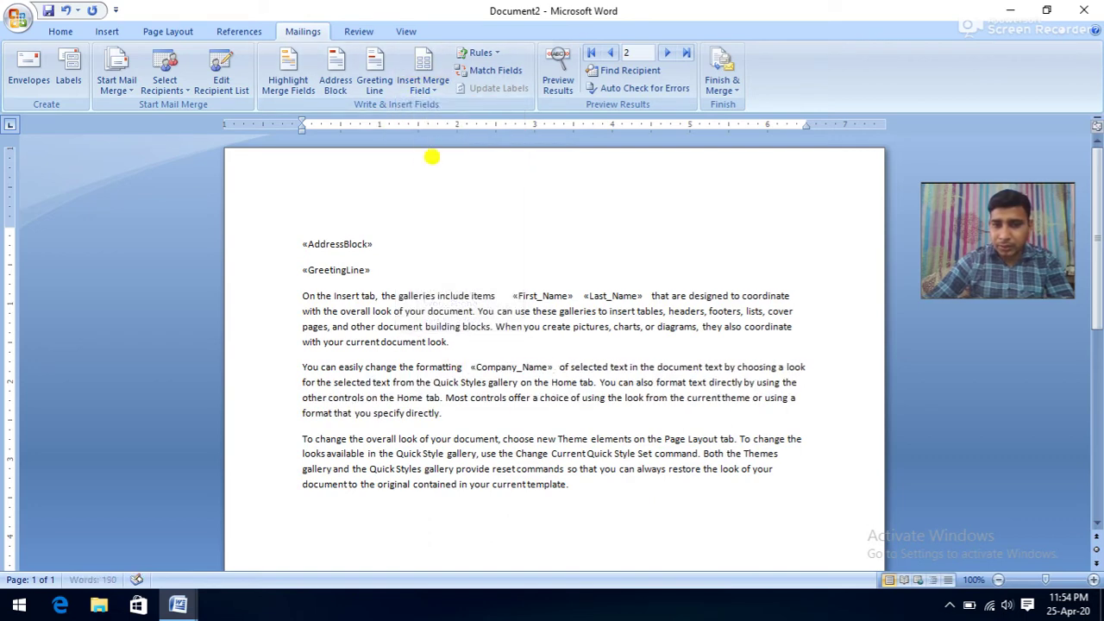
click(502, 438)
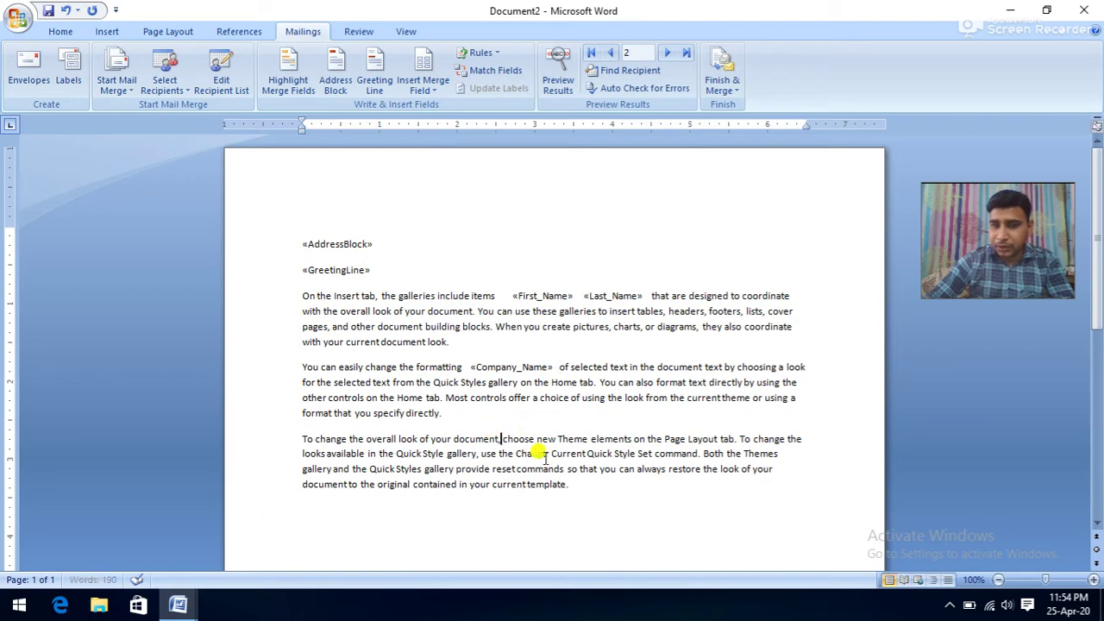
click(426, 95)
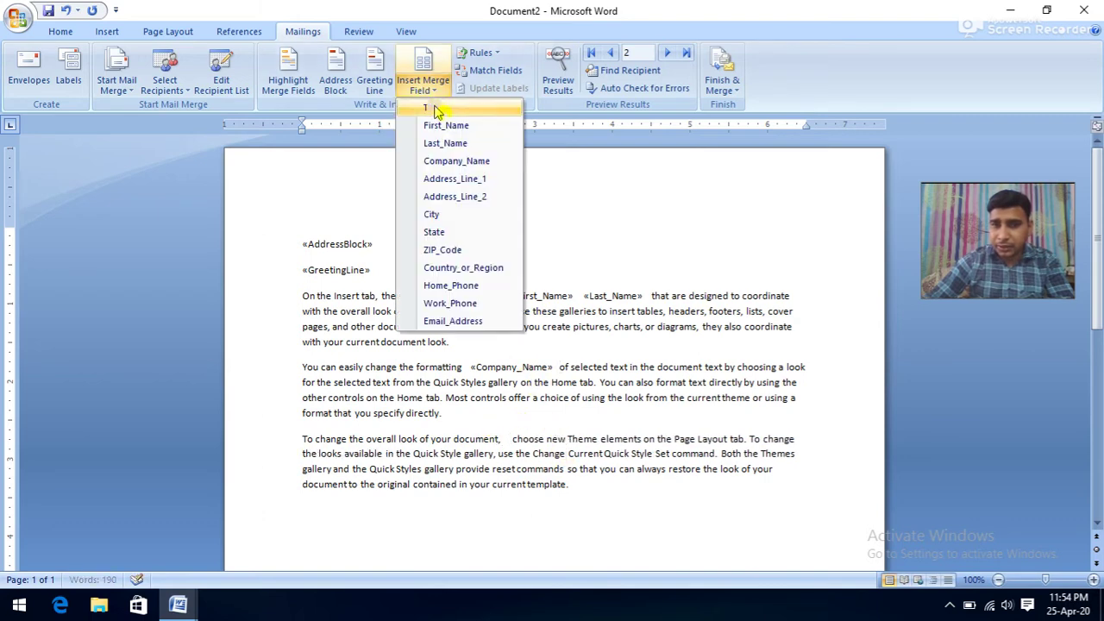
click(455, 179)
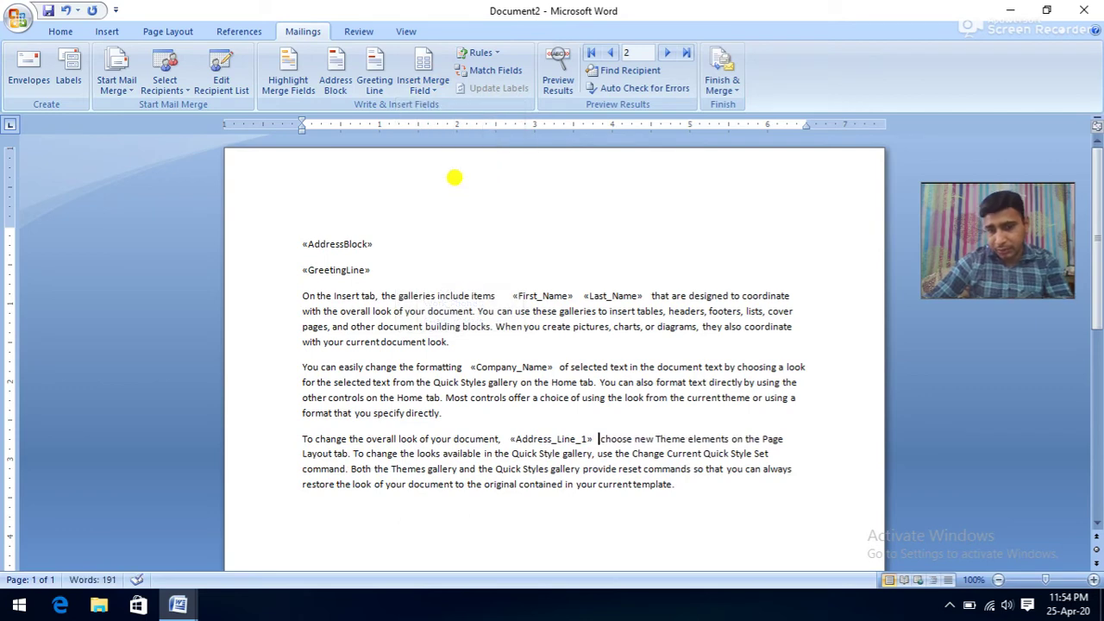
click(558, 78)
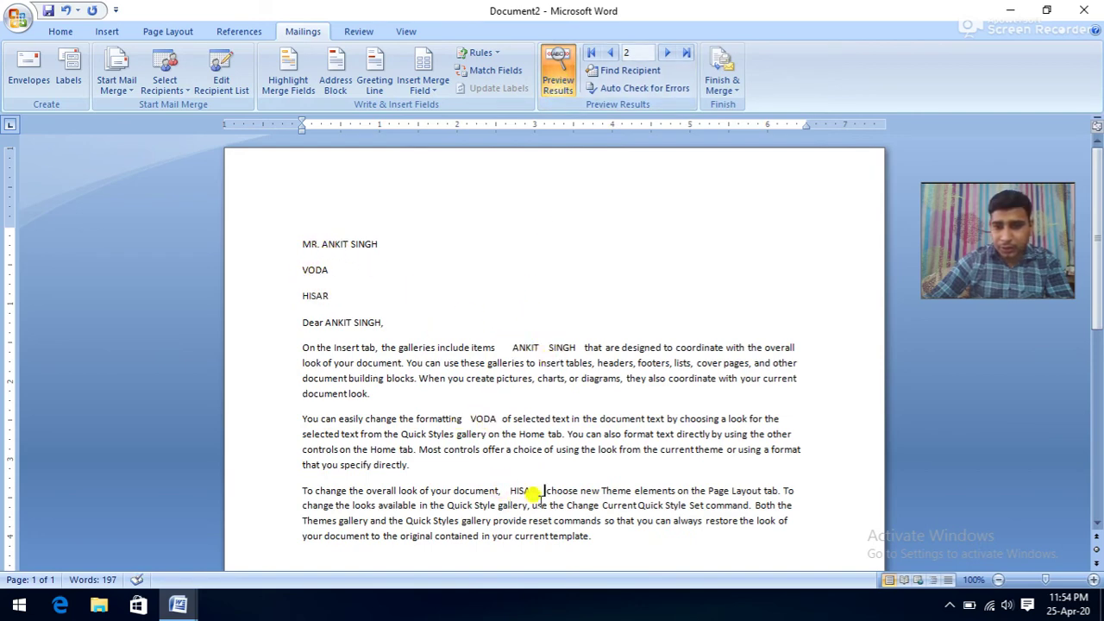
- Browse recipients 3, 4 and back to 2, then add an empty paragraph after 'document look.'
click(667, 52)
click(667, 52)
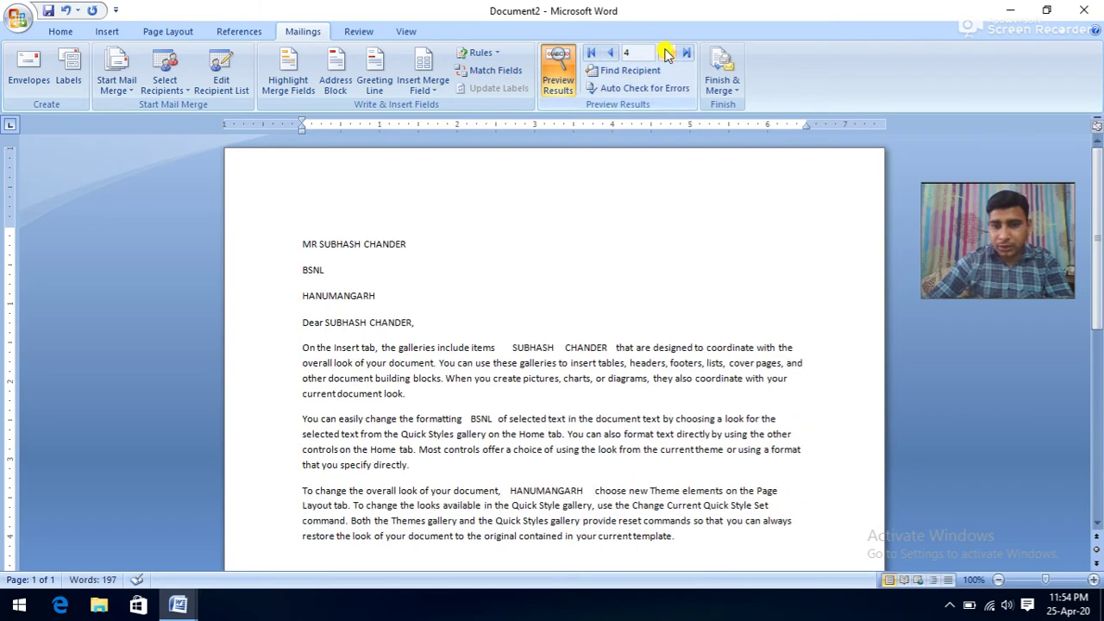
click(610, 53)
click(610, 53)
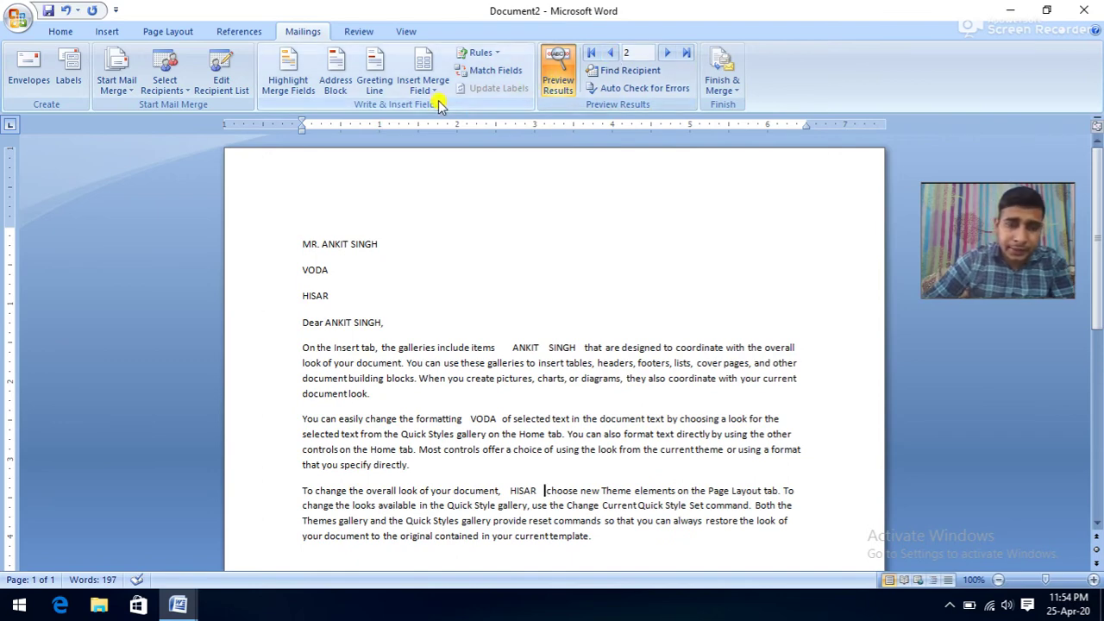
click(557, 81)
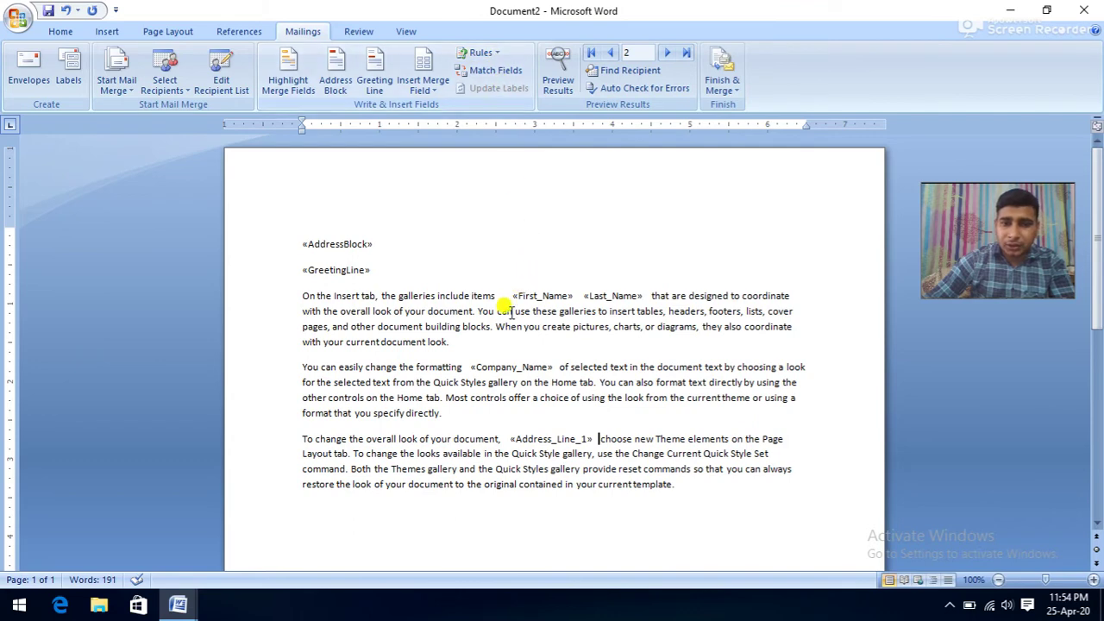
click(465, 341)
key(Return)
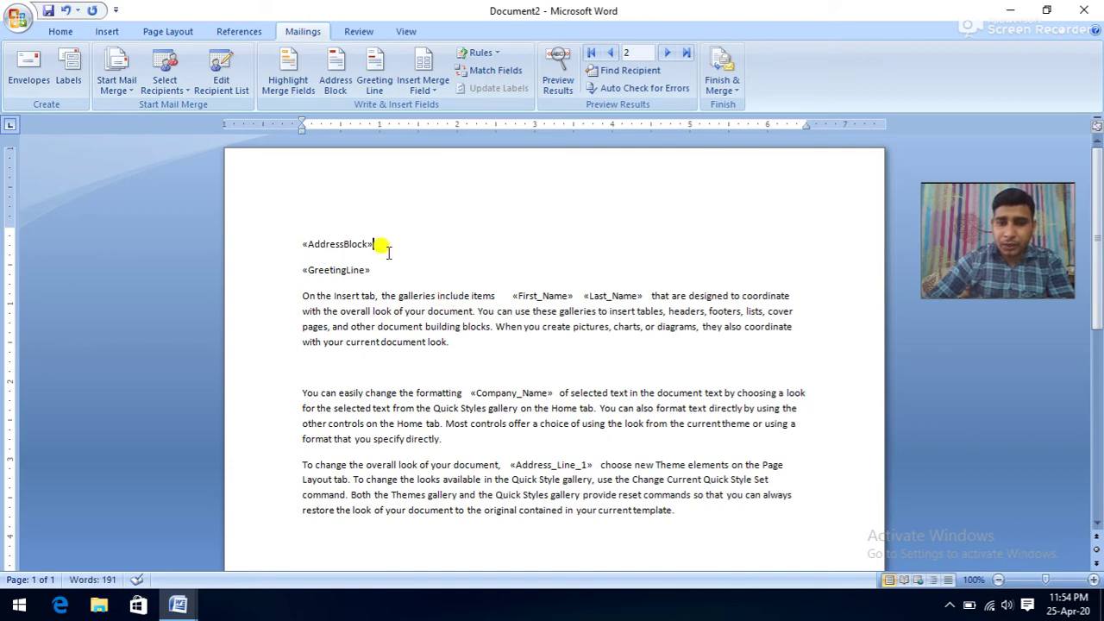
- Replace the «GreetingLine» field with a second «AddressBlock» on a new line
drag(375, 269, 304, 271)
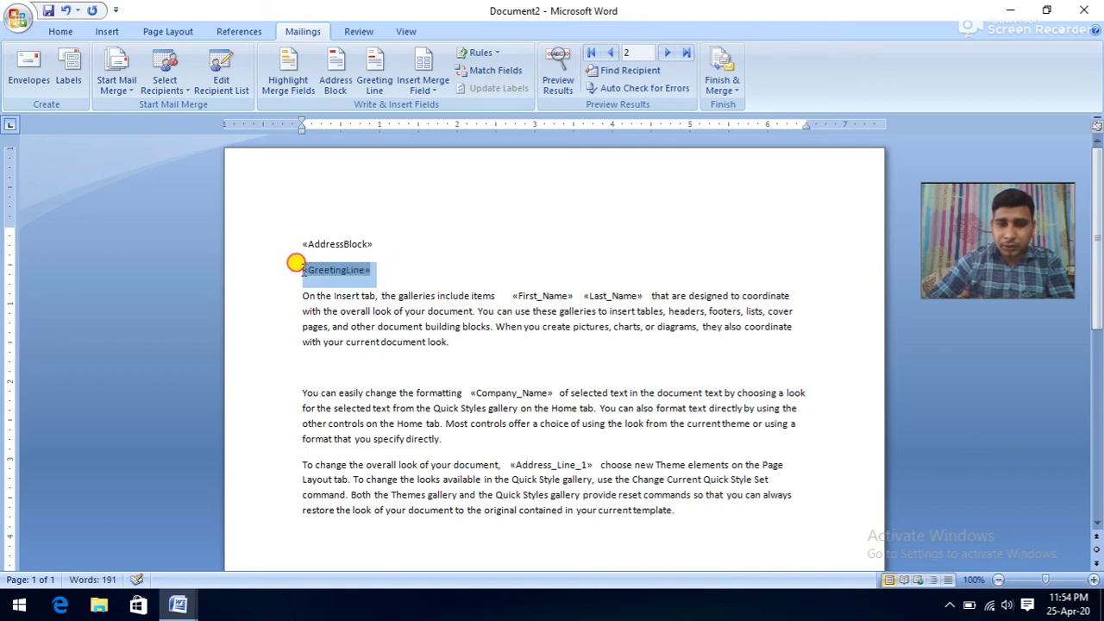
key(Delete)
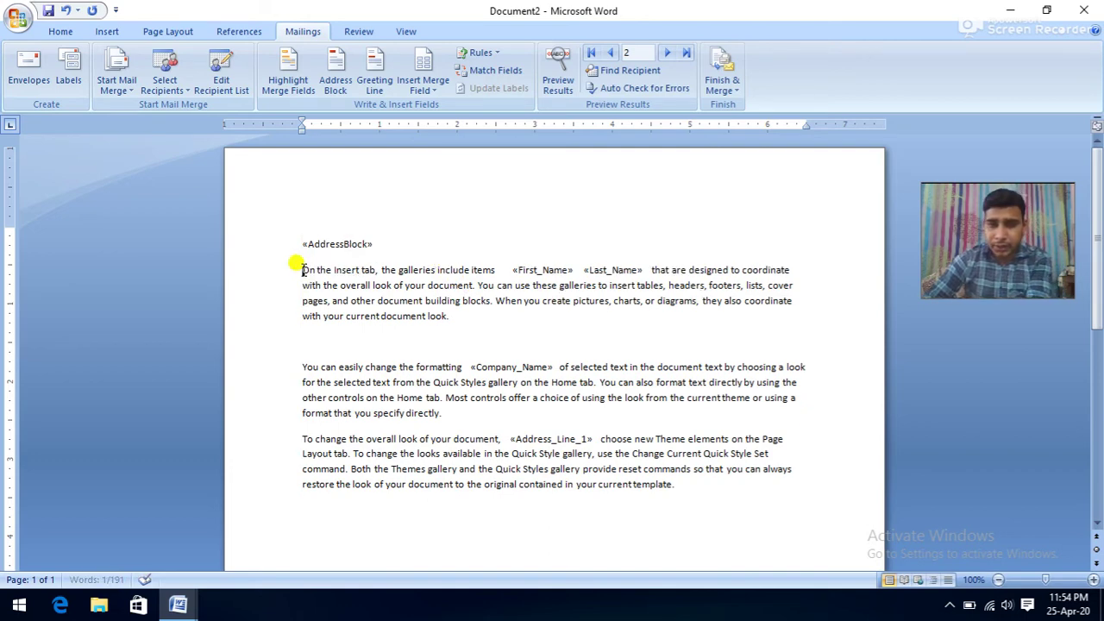
key(Return)
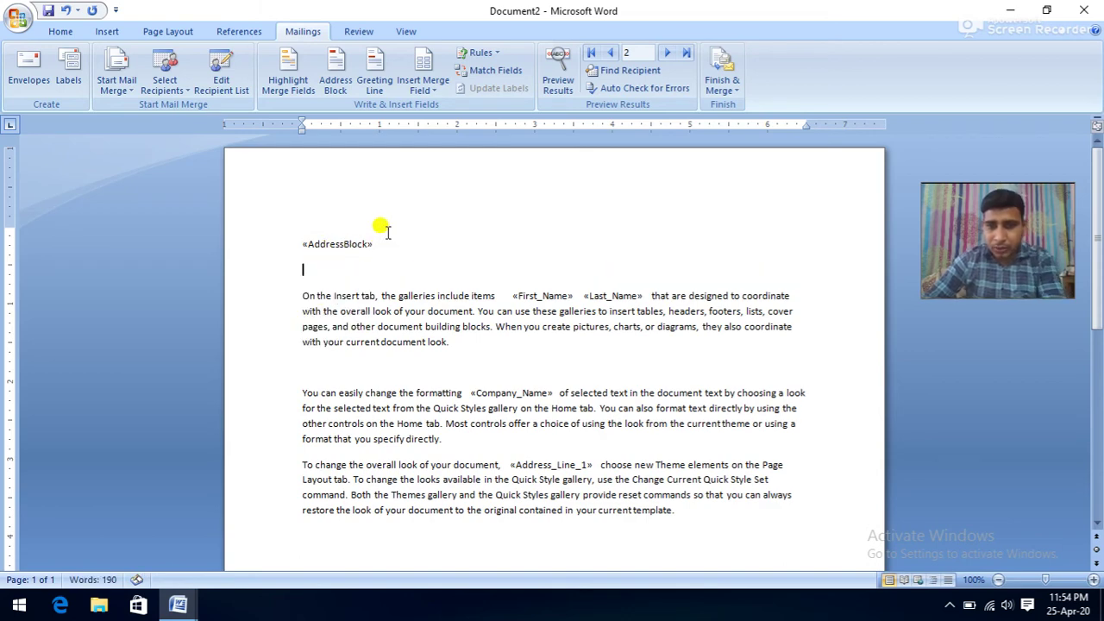
click(331, 71)
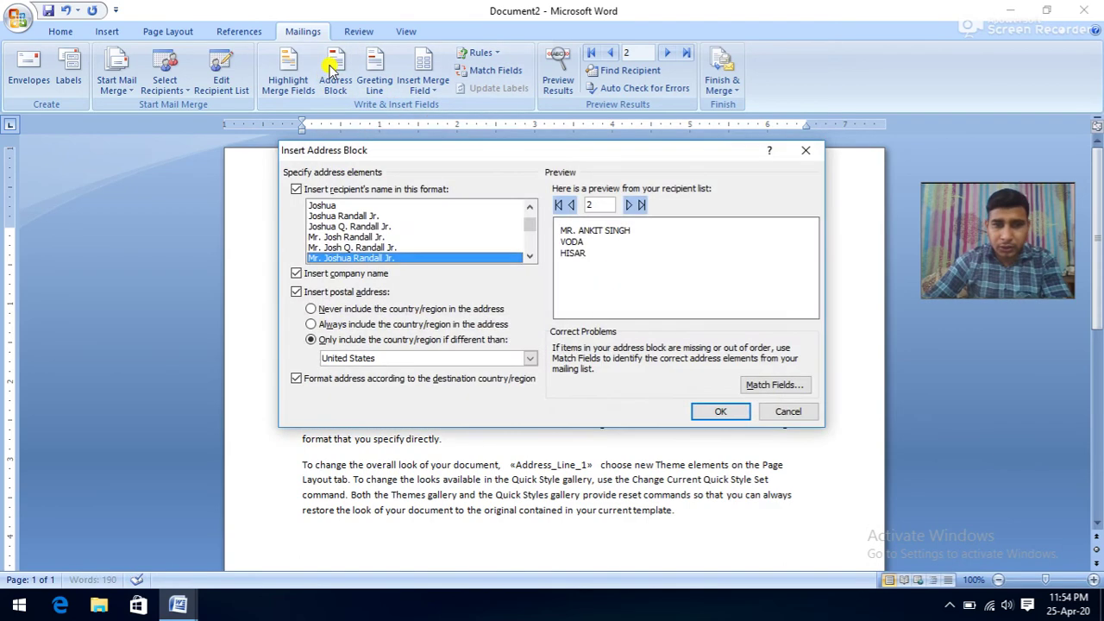
click(701, 411)
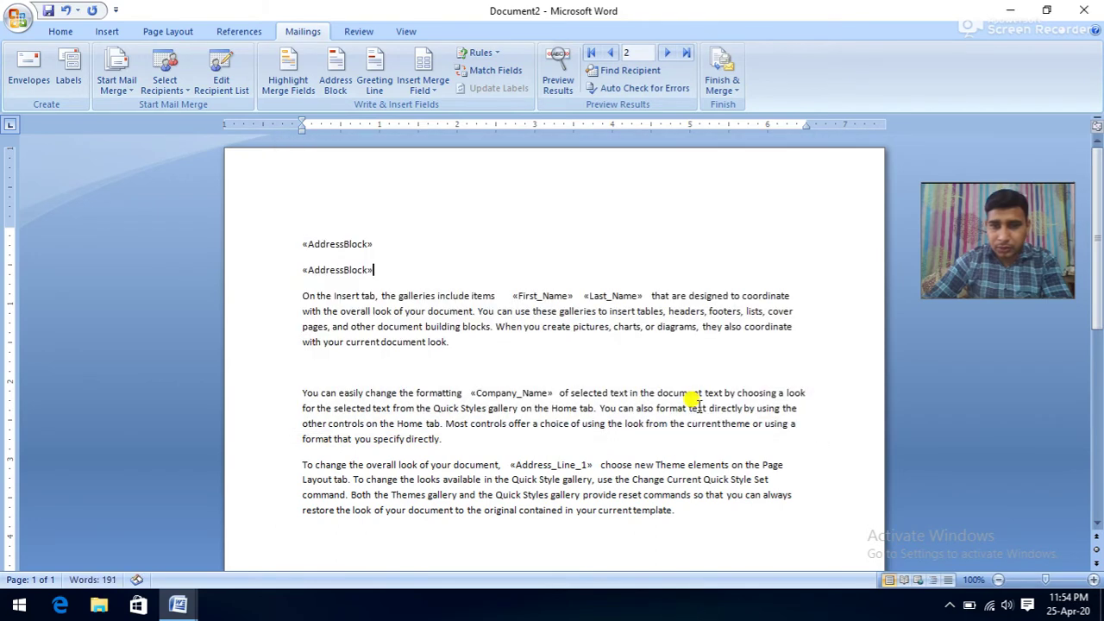
- Preview the letter for recipients 3 and 4, then return to merge fields
click(557, 70)
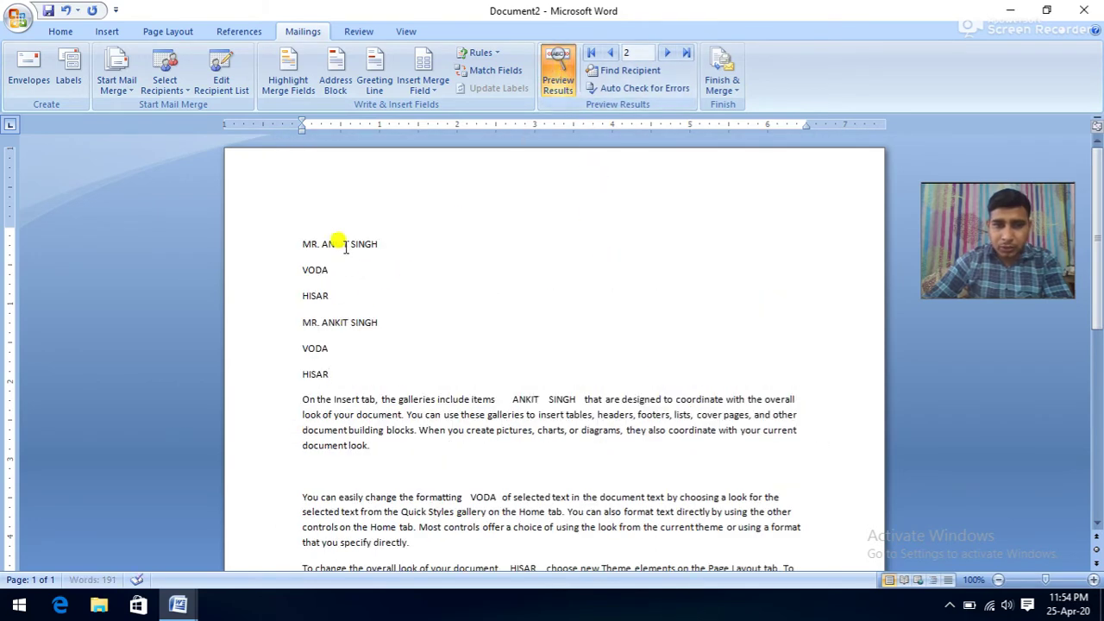
click(668, 52)
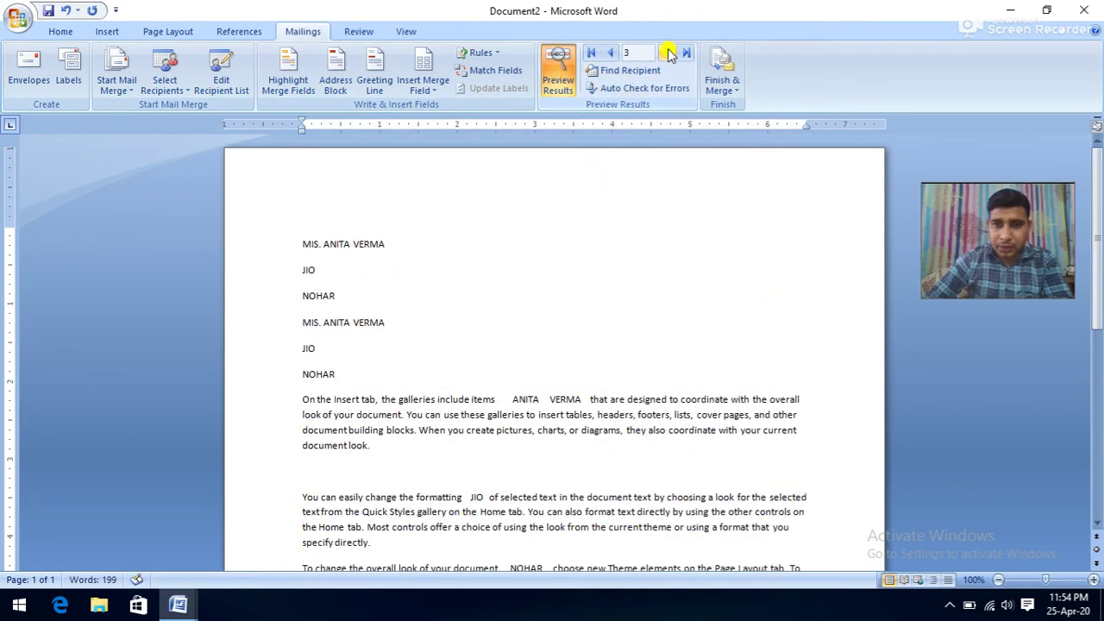
click(670, 54)
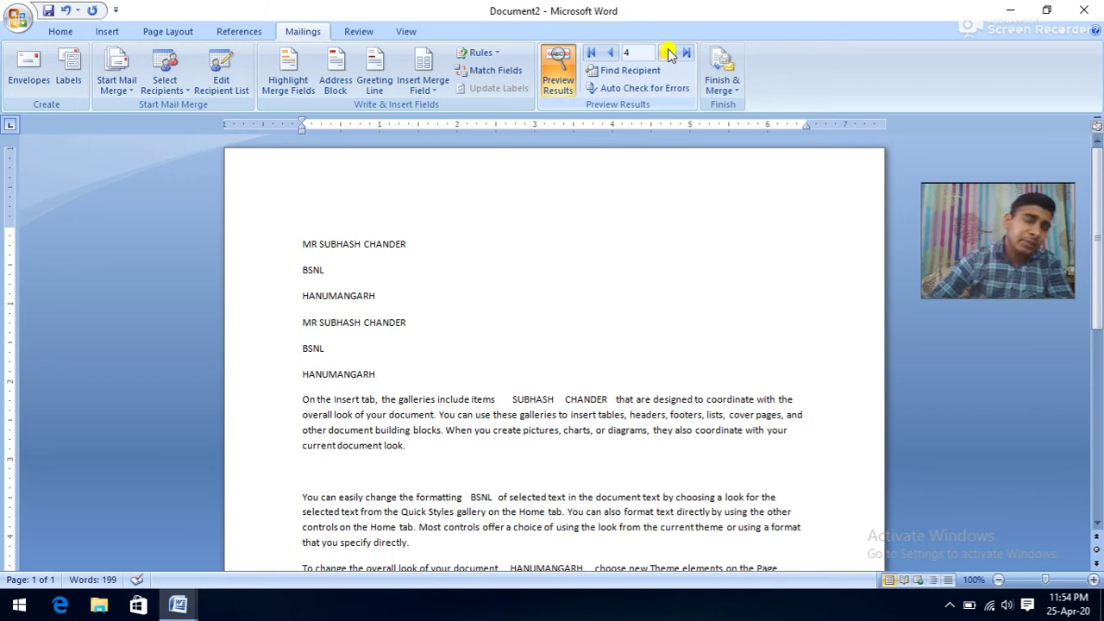
click(558, 73)
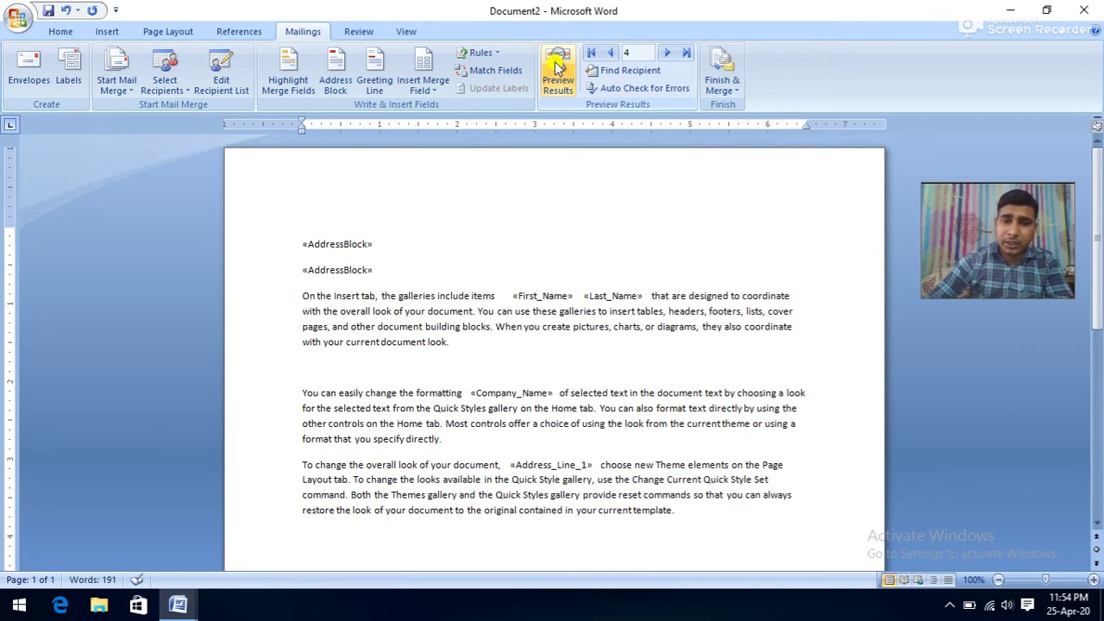
- Delete the second «AddressBlock» and the leftover empty line
drag(382, 268, 302, 269)
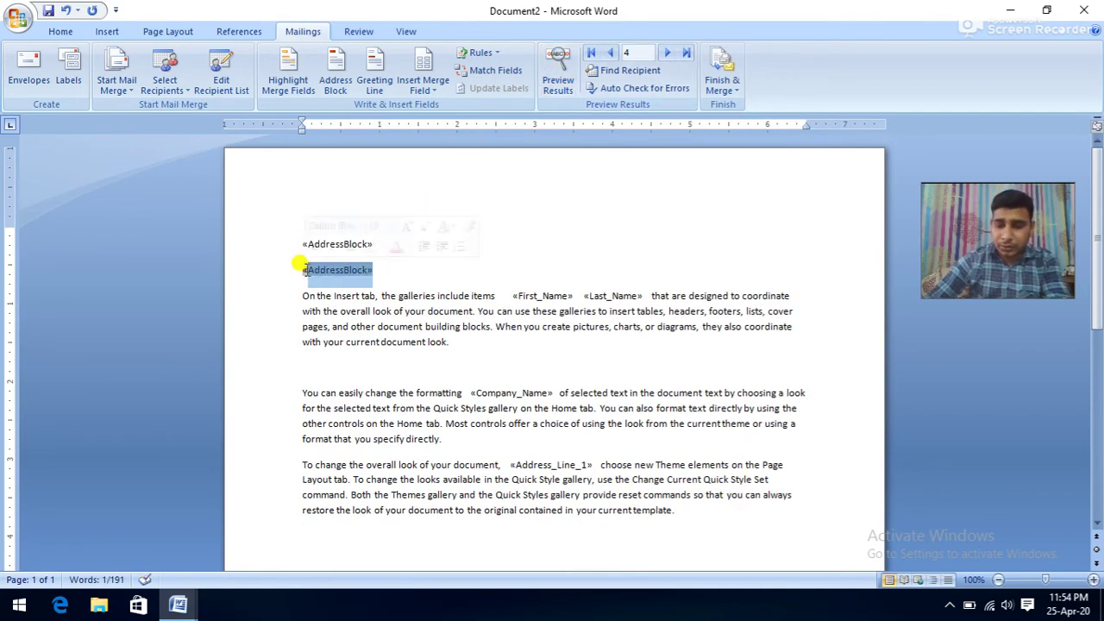
key(Delete)
click(374, 245)
key(Delete)
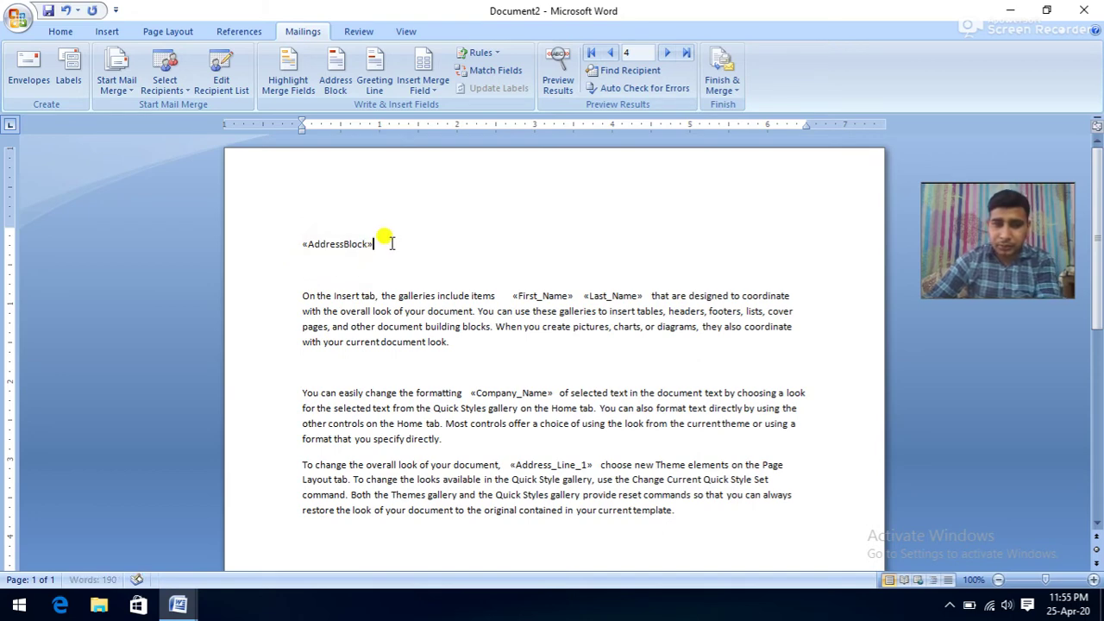
click(501, 52)
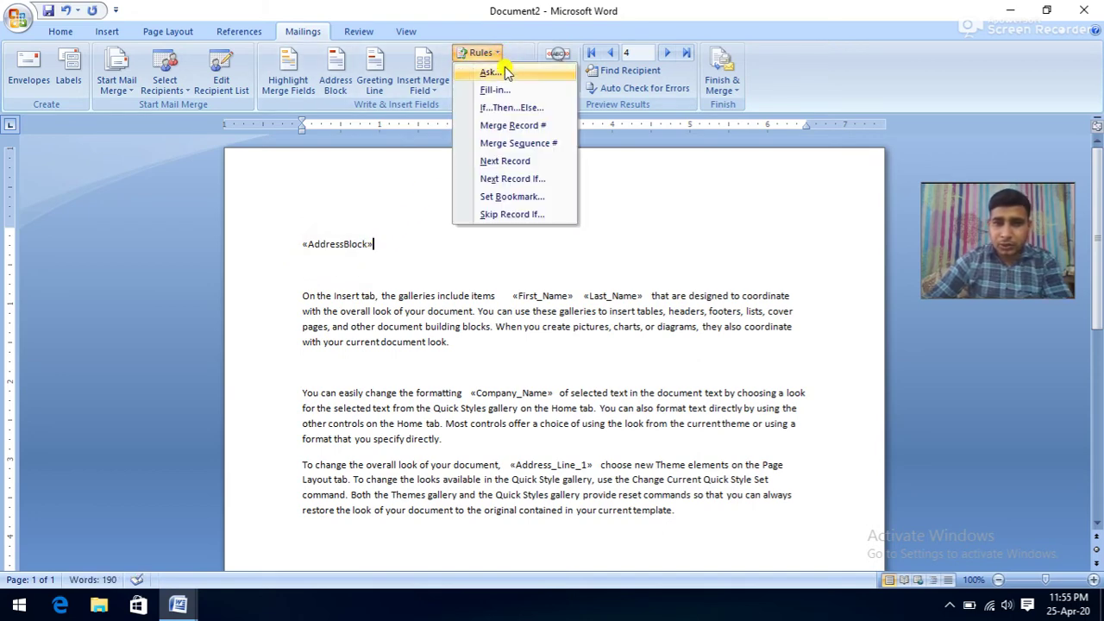
click(510, 162)
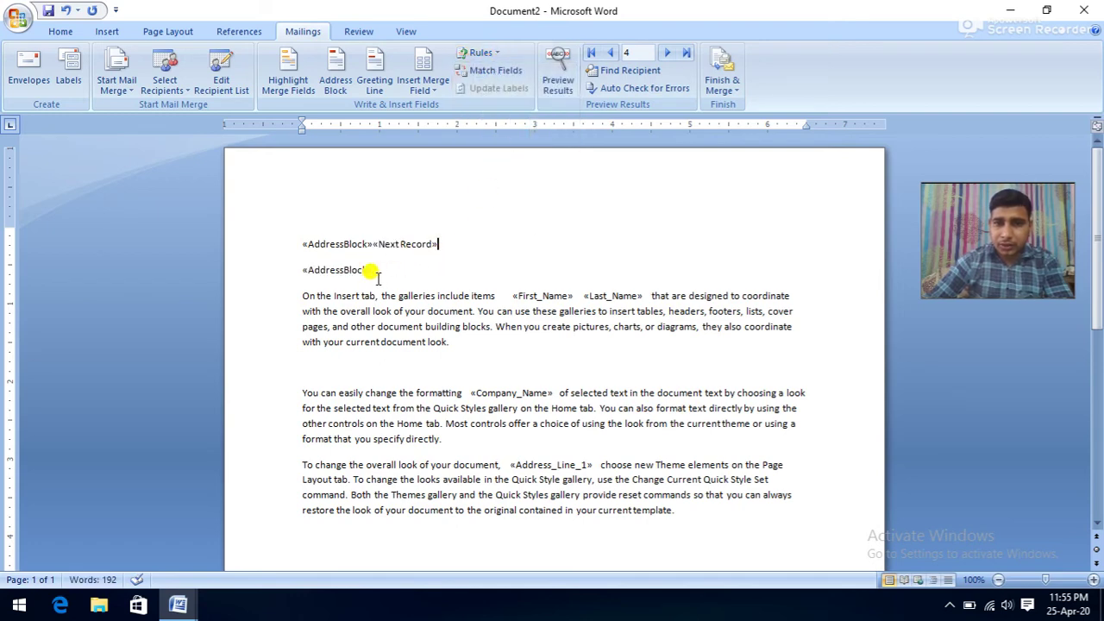
click(557, 71)
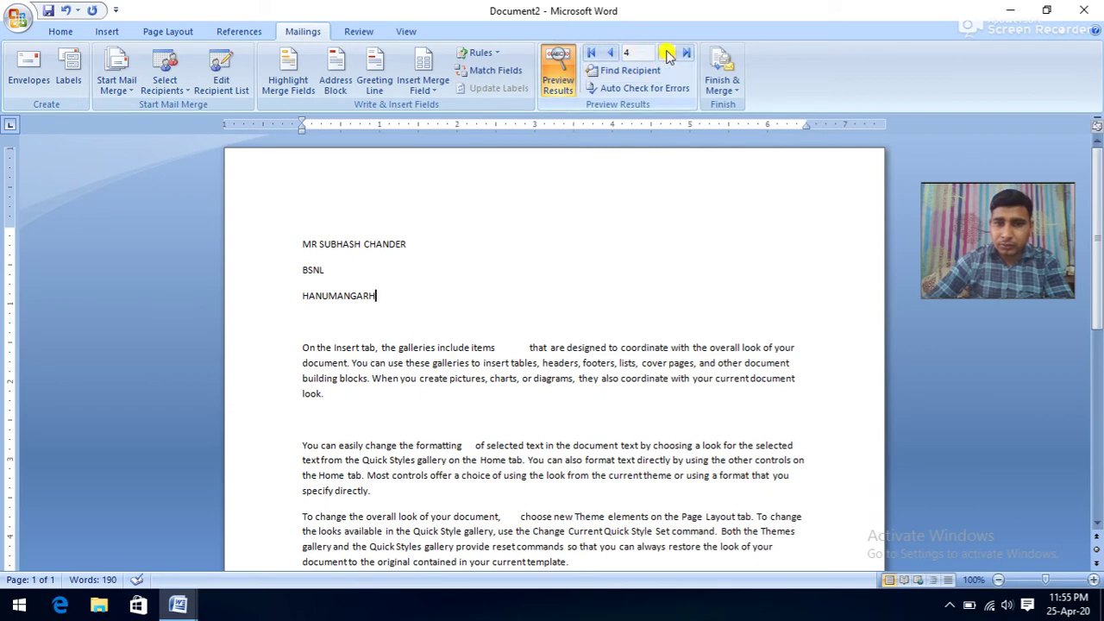
click(610, 53)
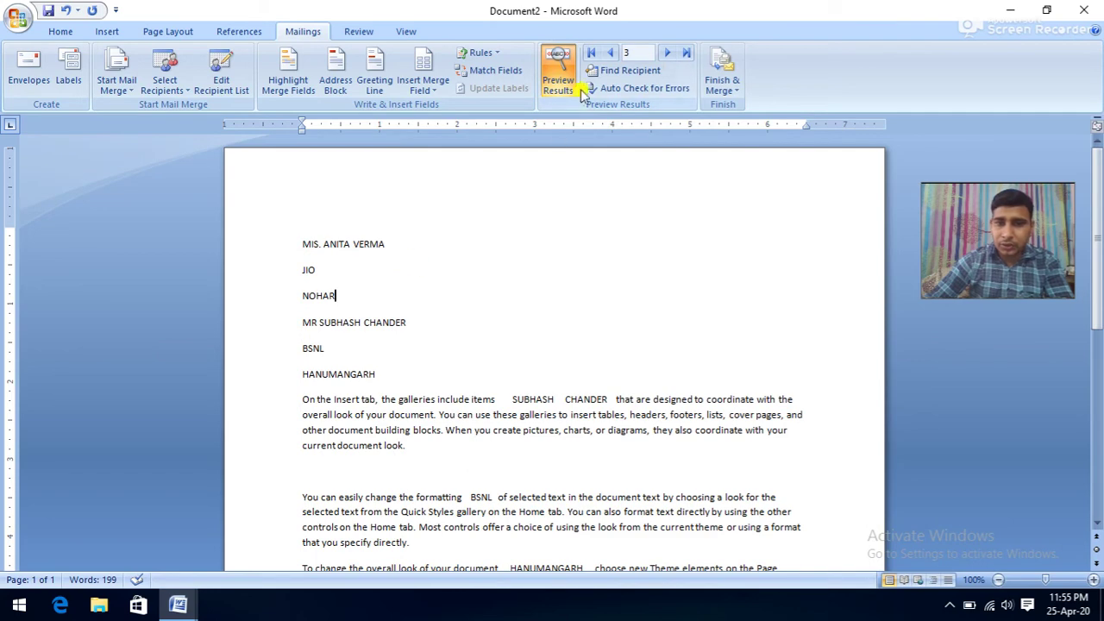
click(610, 53)
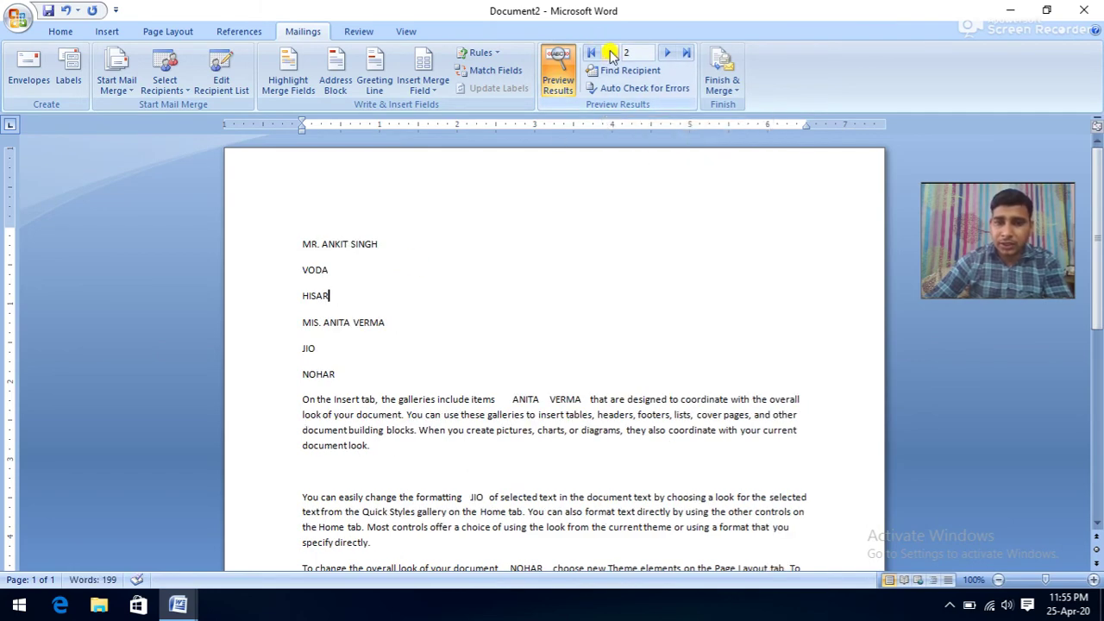
click(610, 53)
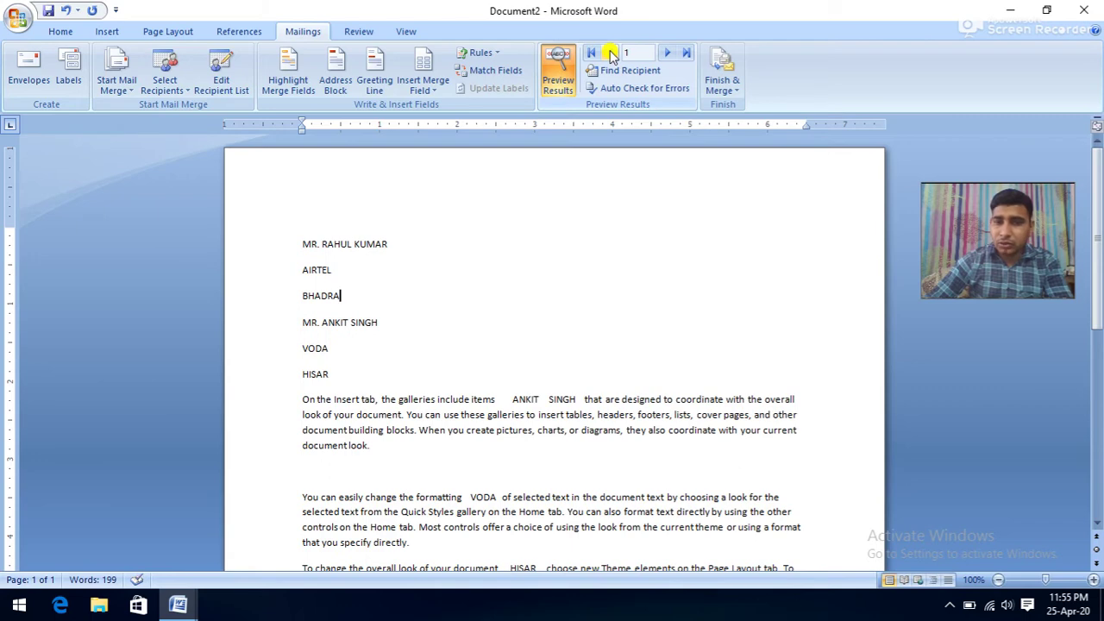
click(559, 69)
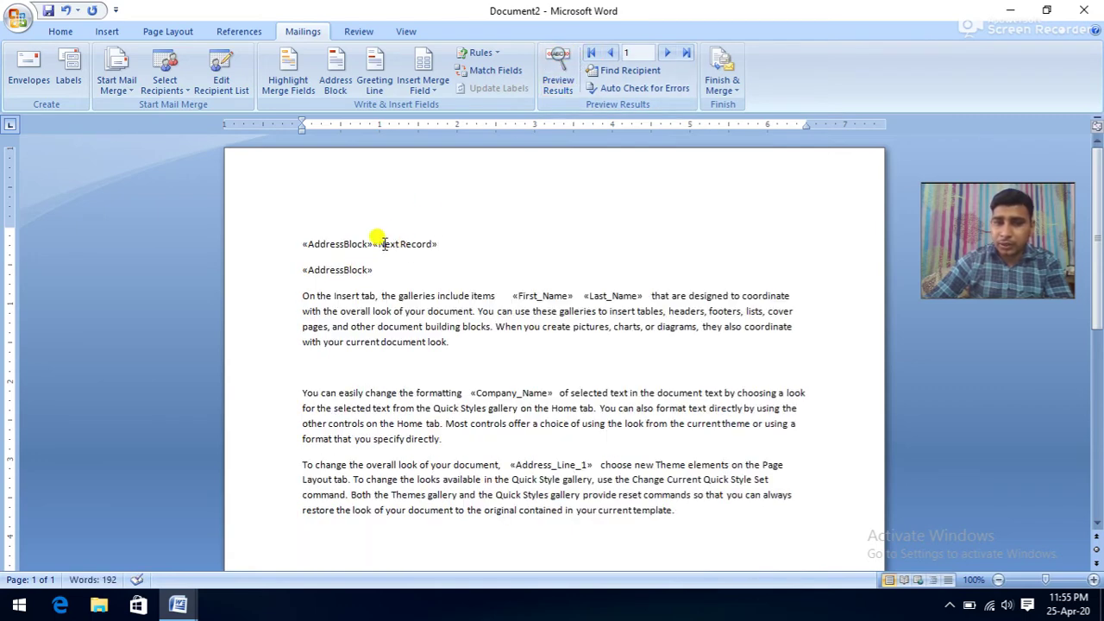
drag(440, 245, 380, 244)
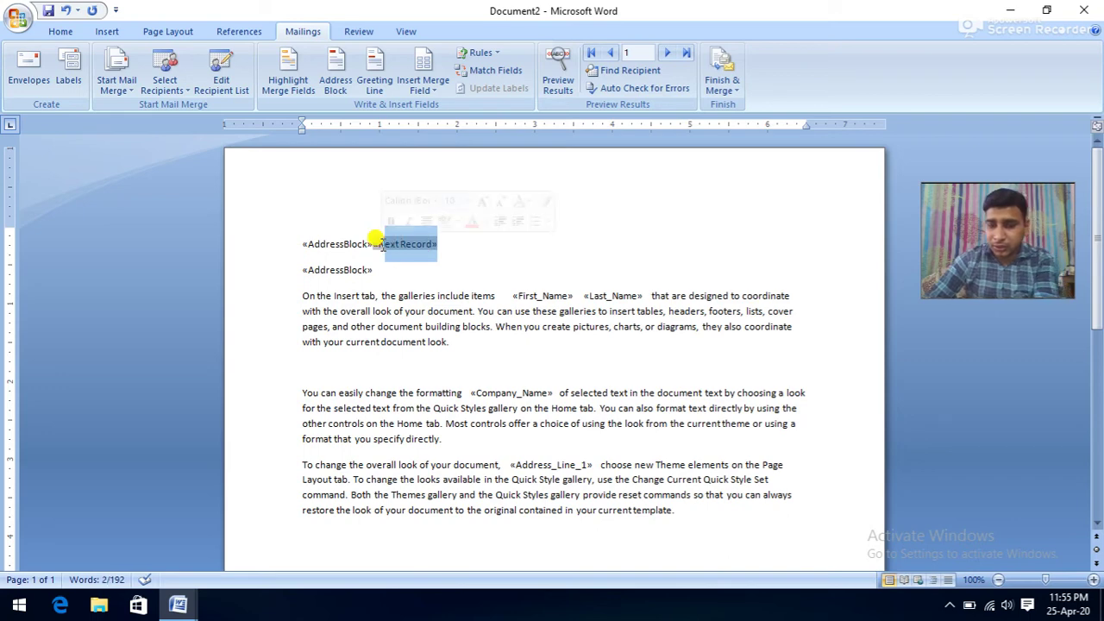
key(Delete)
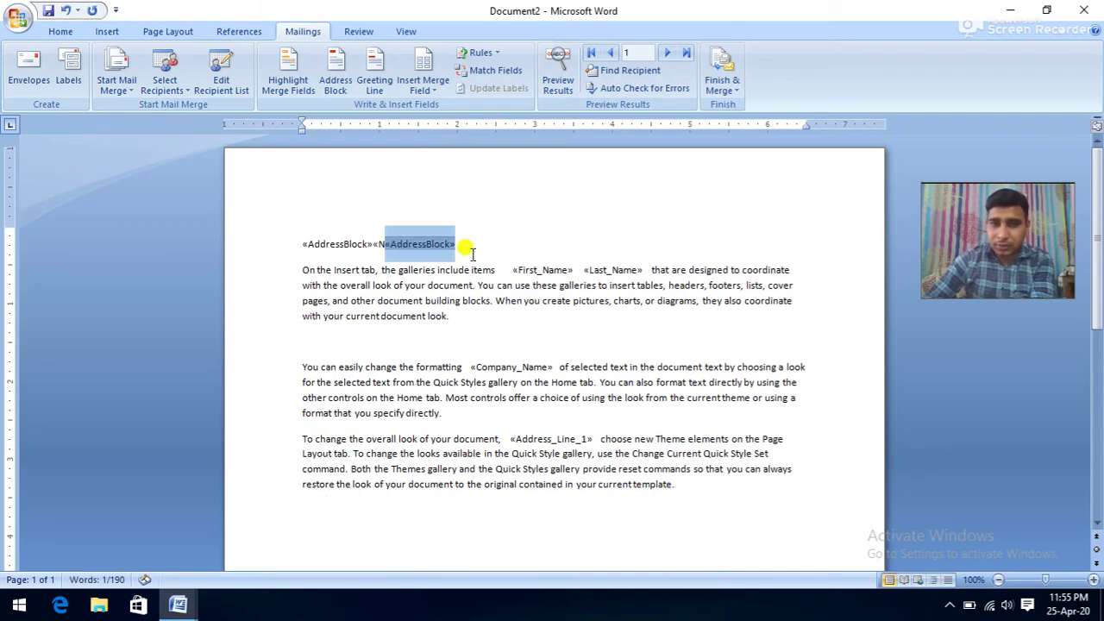
key(Delete)
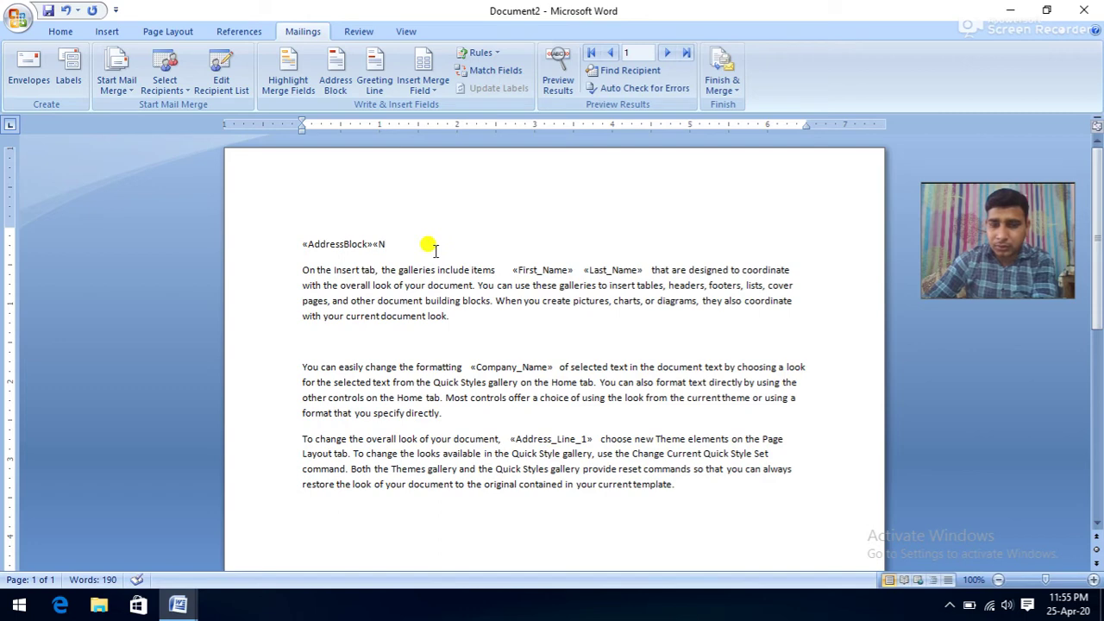
key(BackSpace)
key(BackSpace)
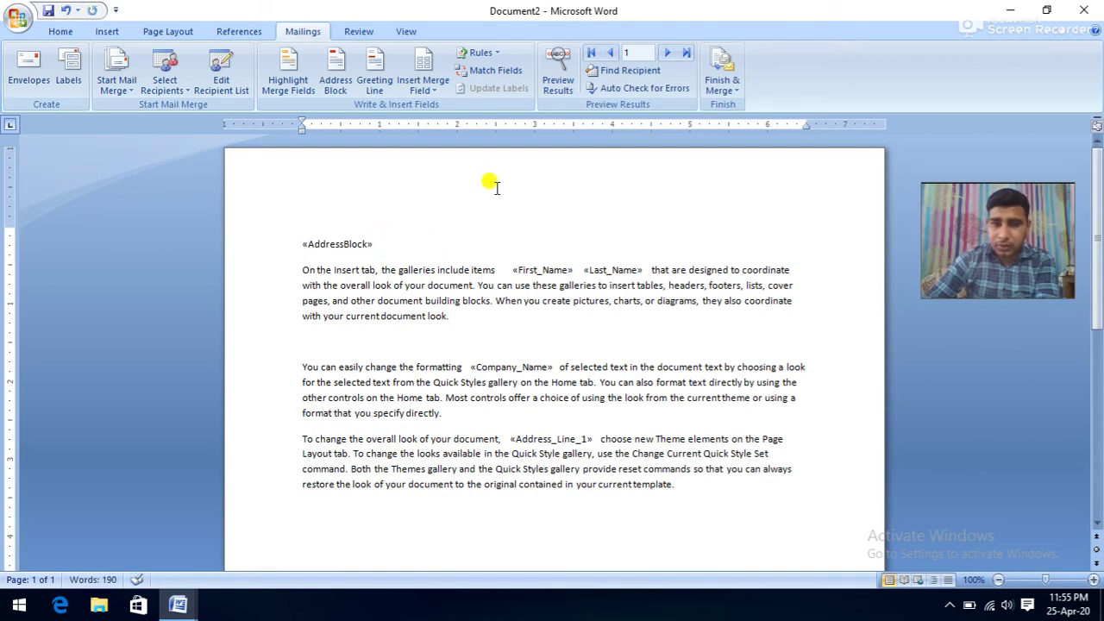
- Insert an If...Then...Else rule: if Title equals MIS. show GIRL, otherwise BOY
click(483, 52)
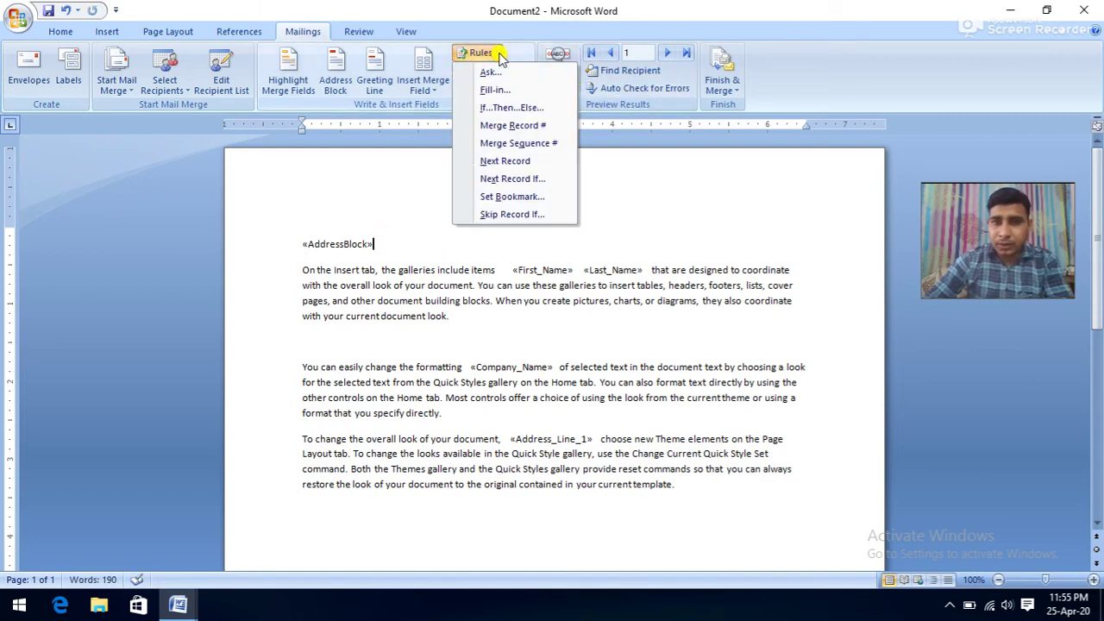
click(503, 108)
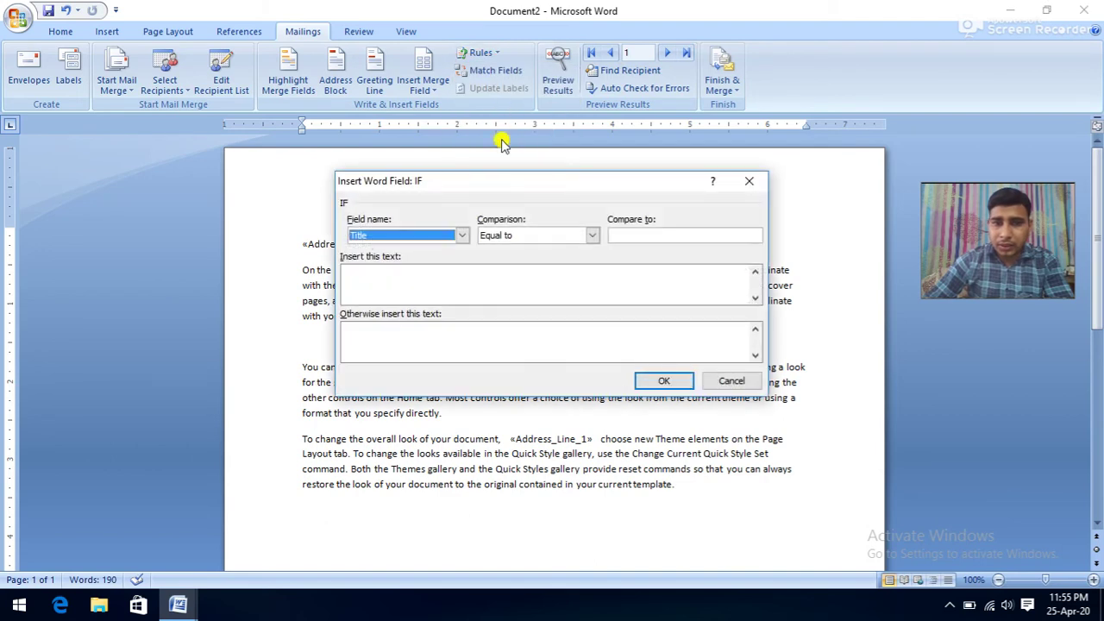
click(462, 236)
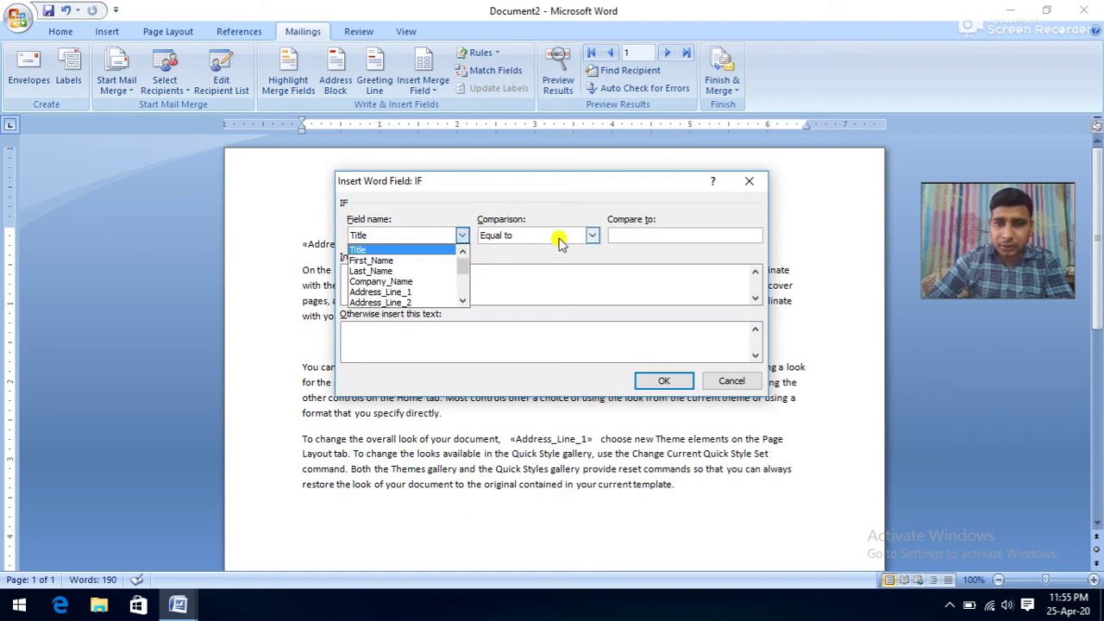
click(625, 235)
text(MIS)
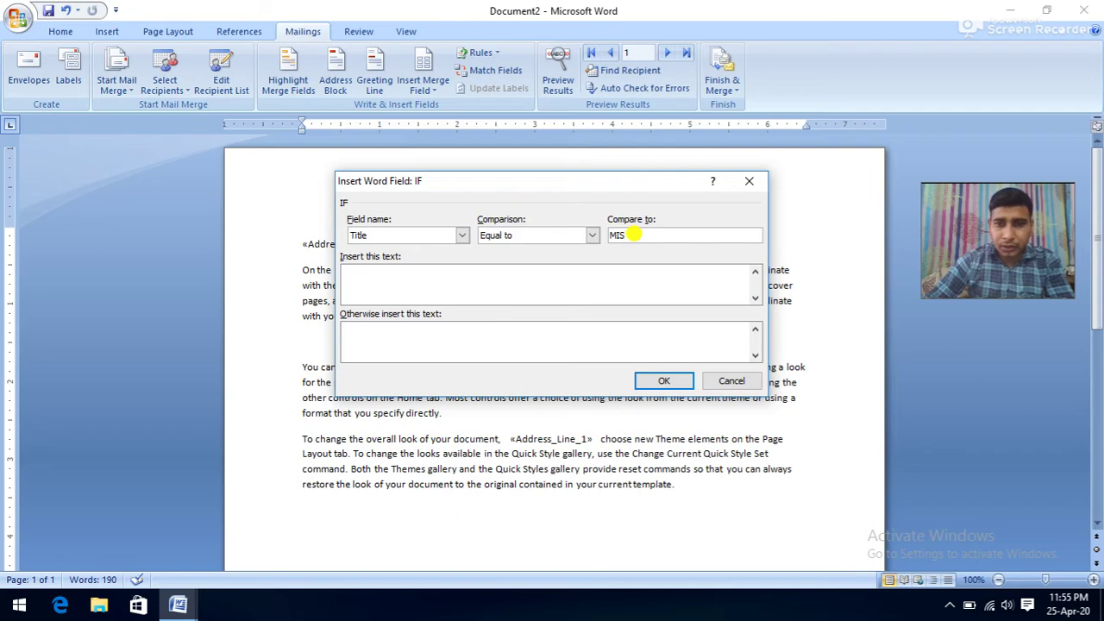
text(.)
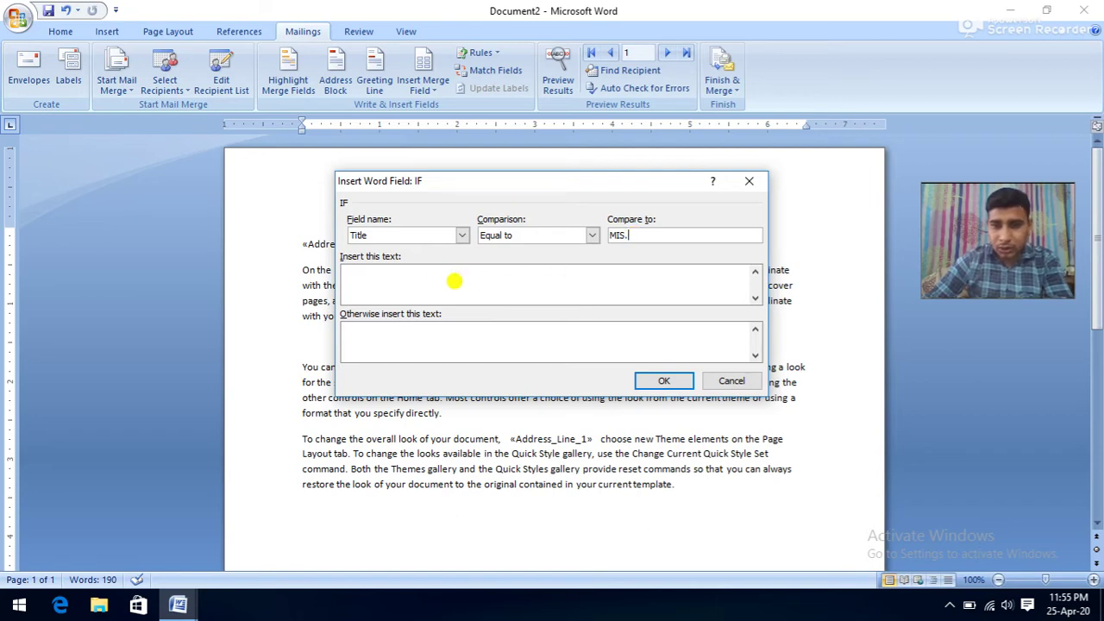
click(377, 281)
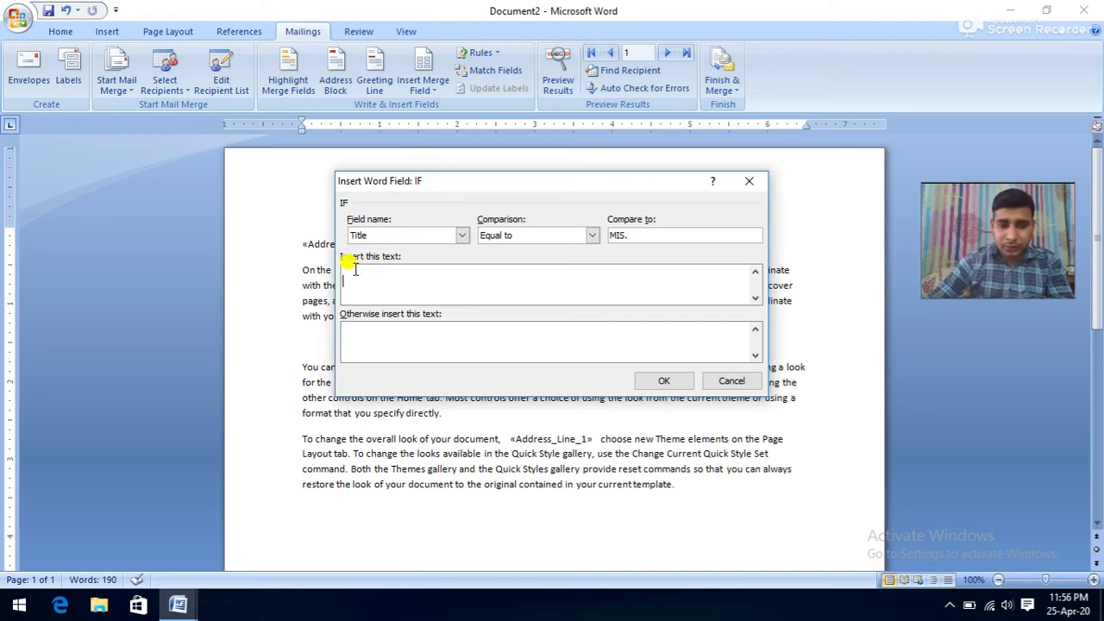
text(GIRL)
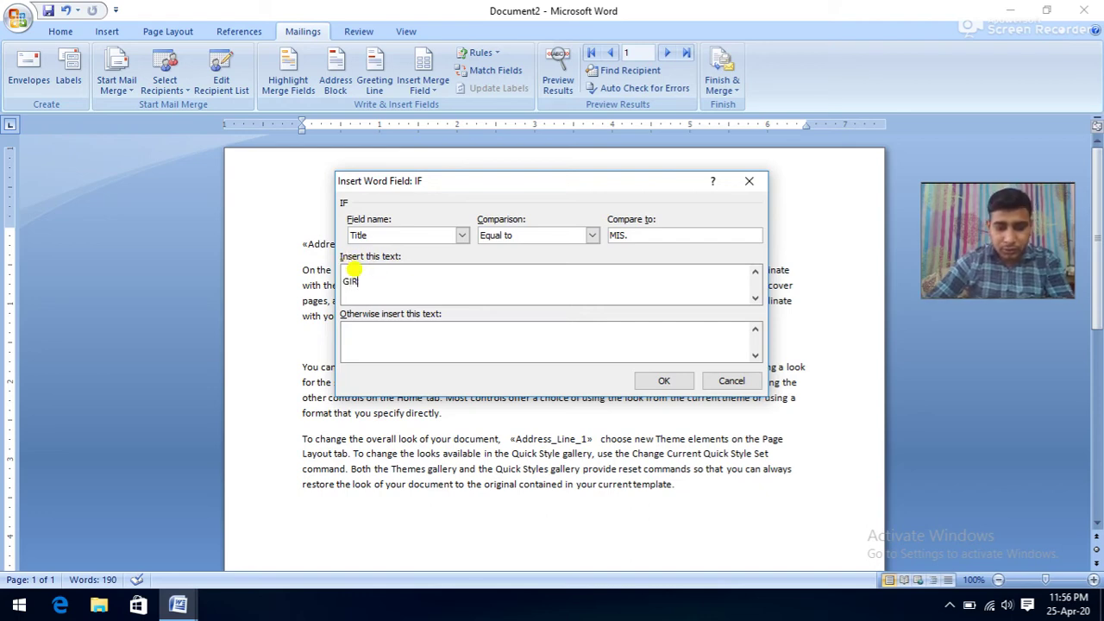
click(358, 337)
text(BOY)
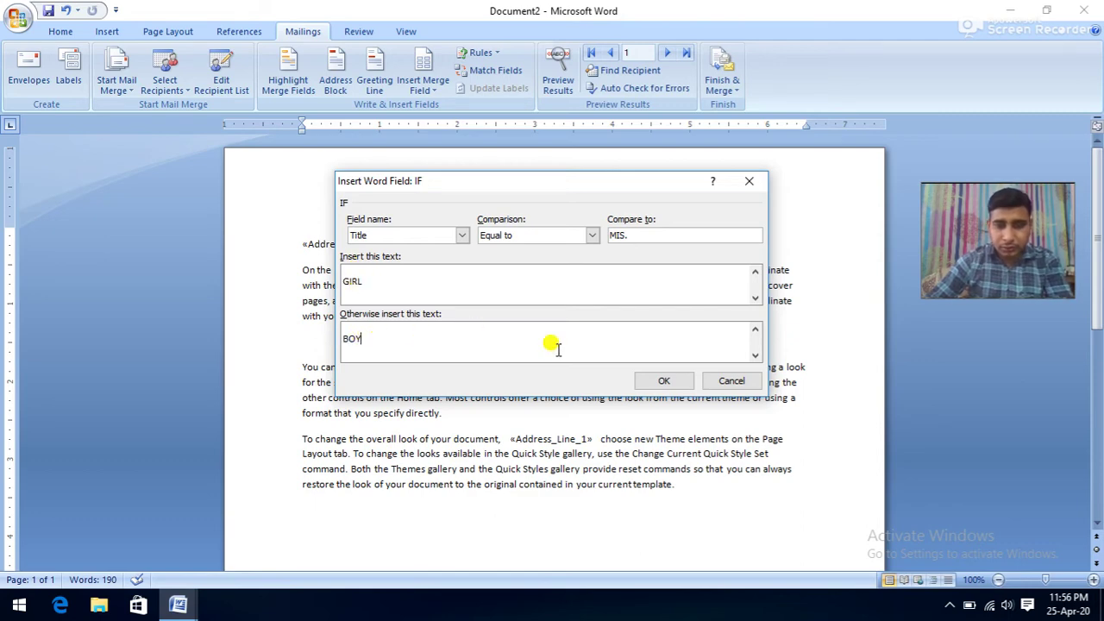
click(664, 380)
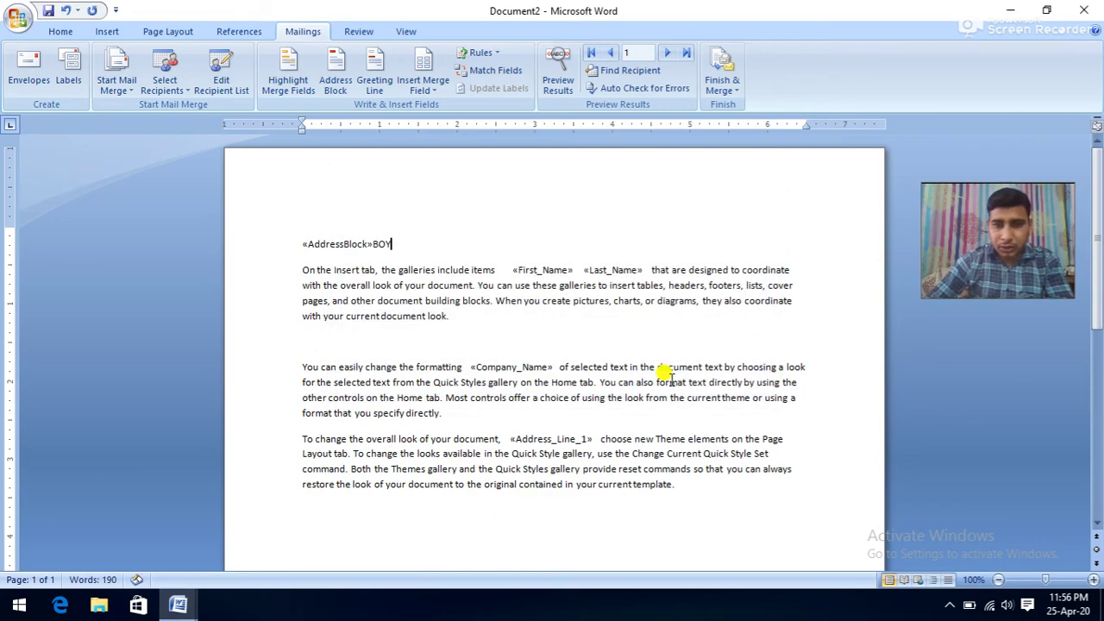
- Toggle the preview on and off, then adjust the text beside the BOY result
click(565, 86)
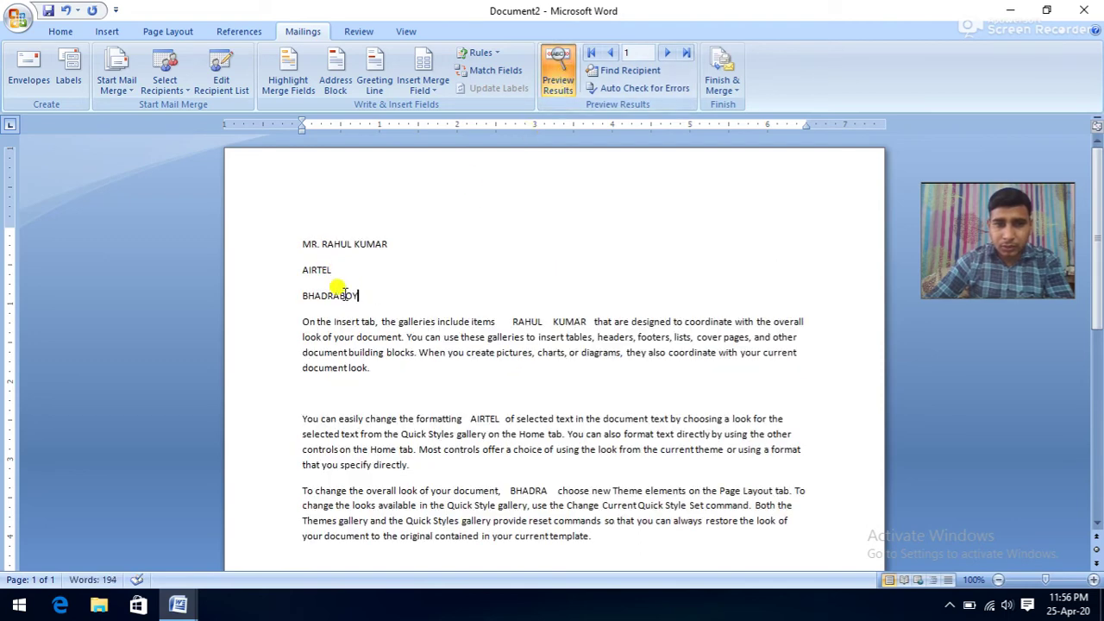
click(567, 95)
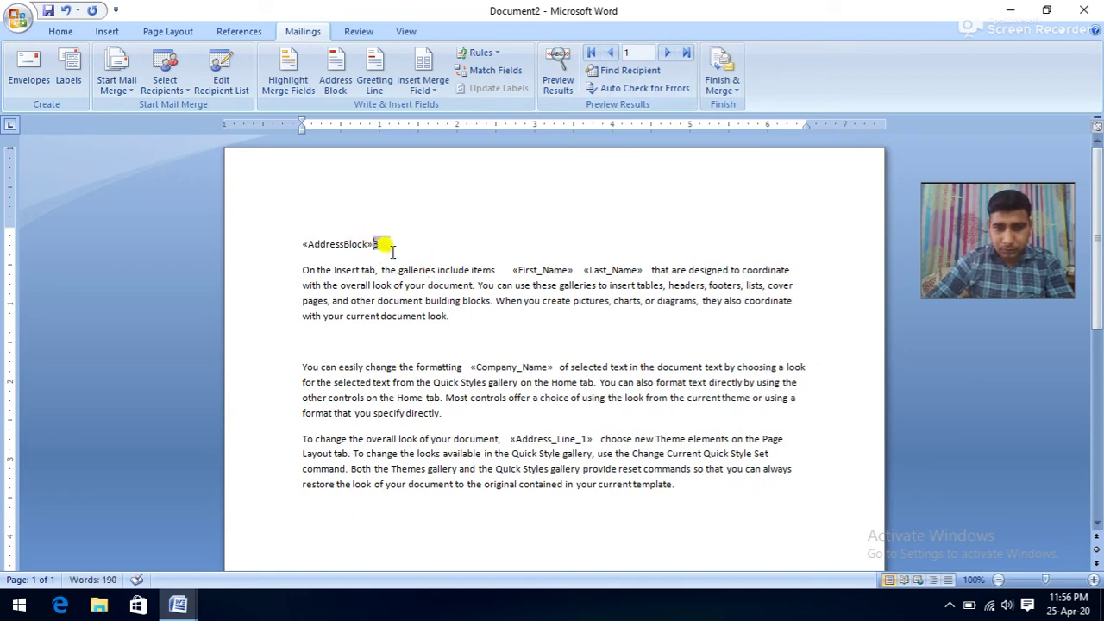
text(Y)
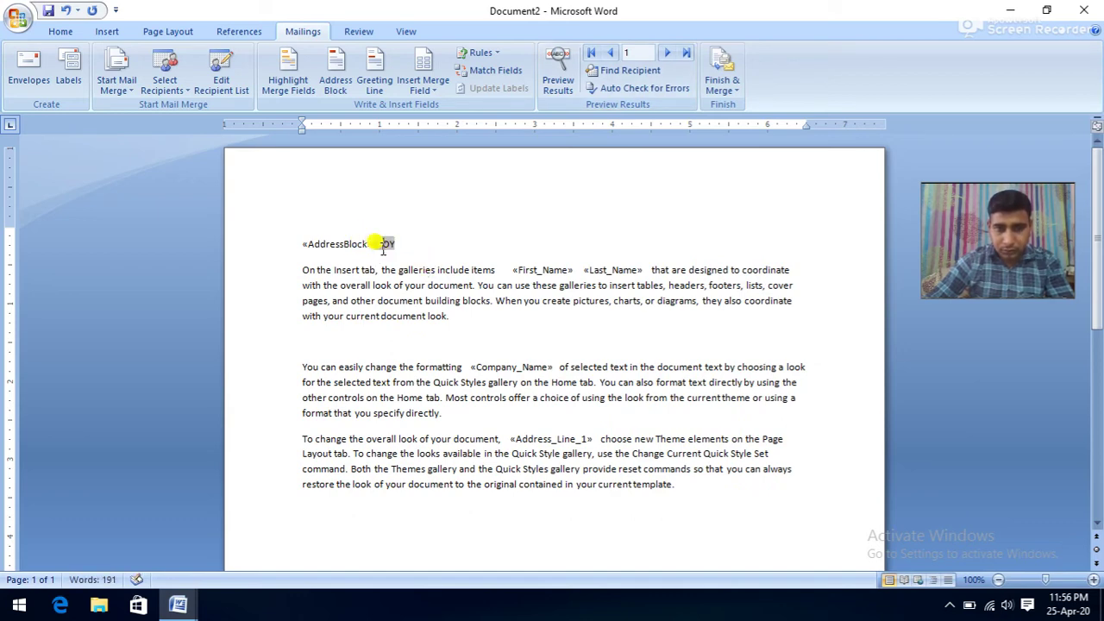
key(BackSpace)
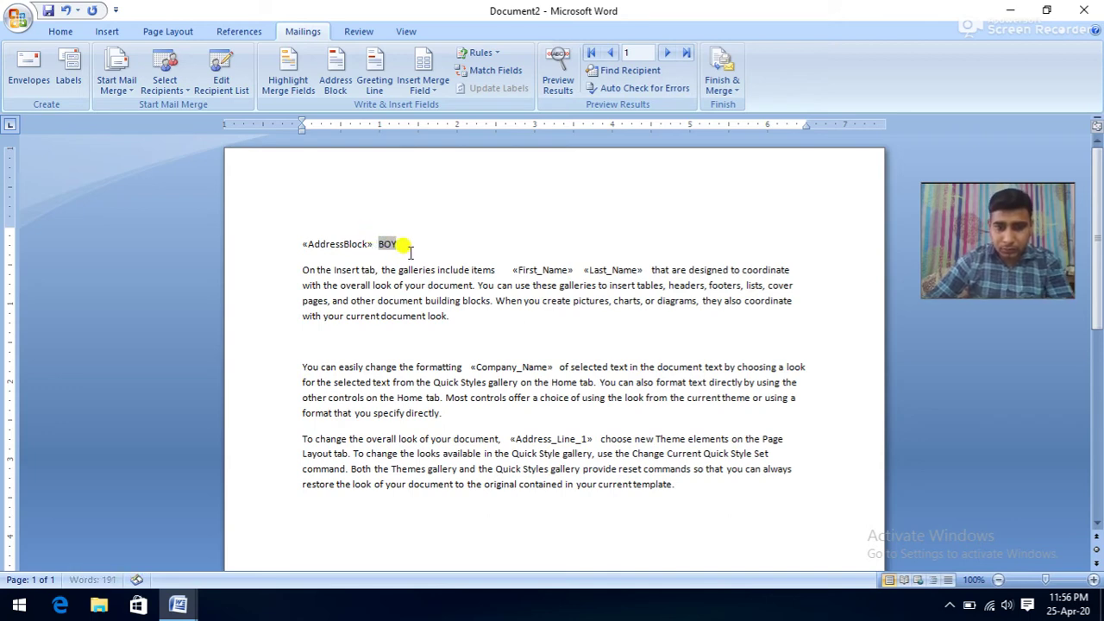
- Preview recipients 2 and 3, then return to showing merge fields
click(558, 73)
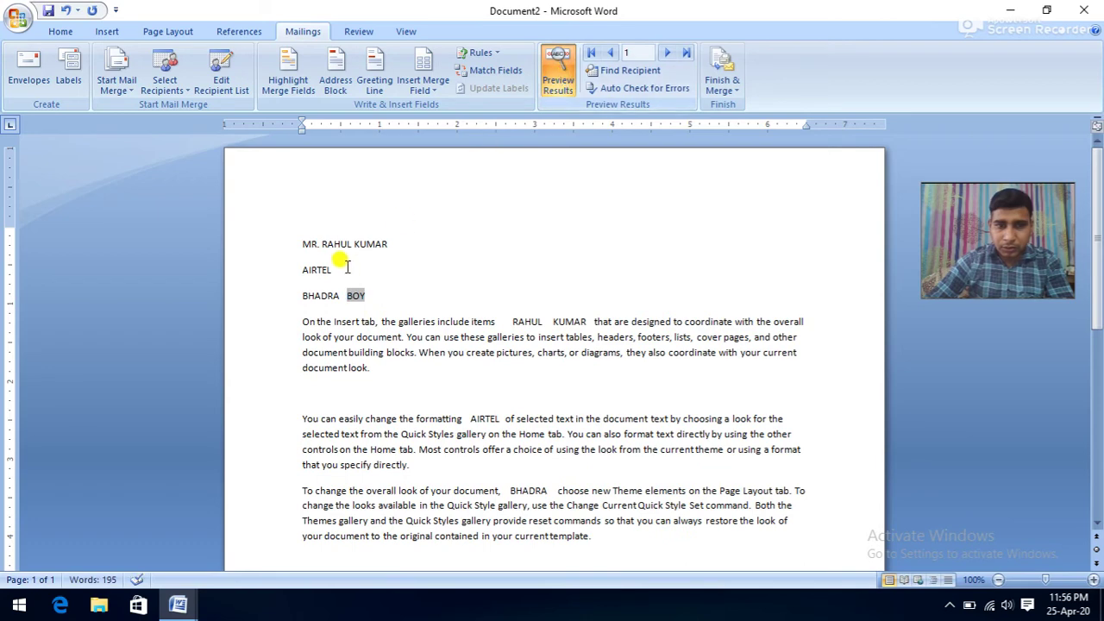
click(667, 54)
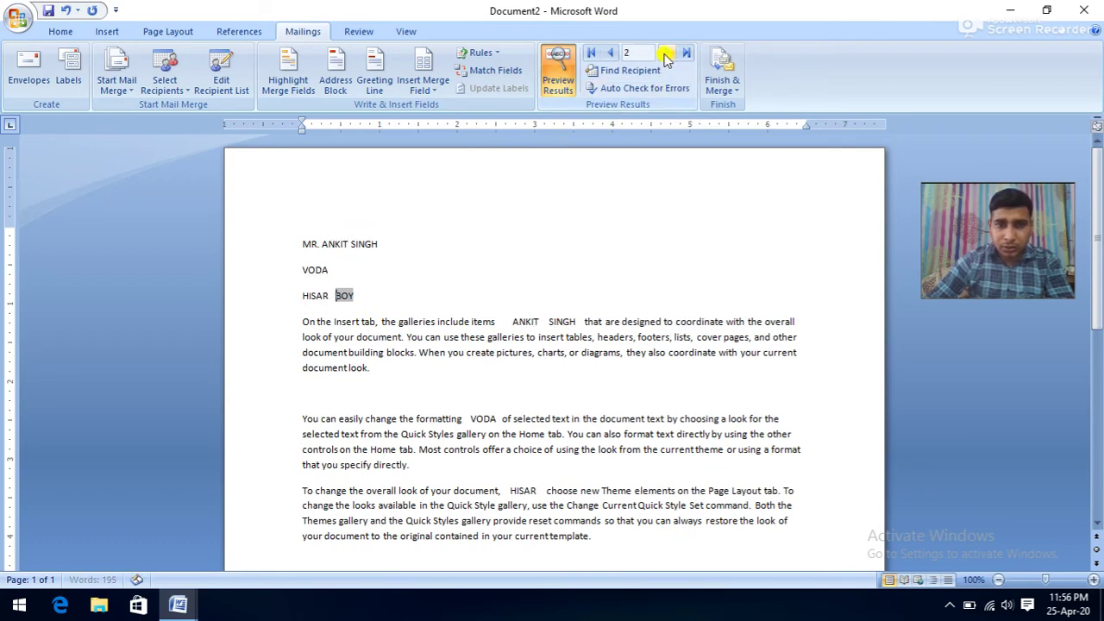
click(666, 55)
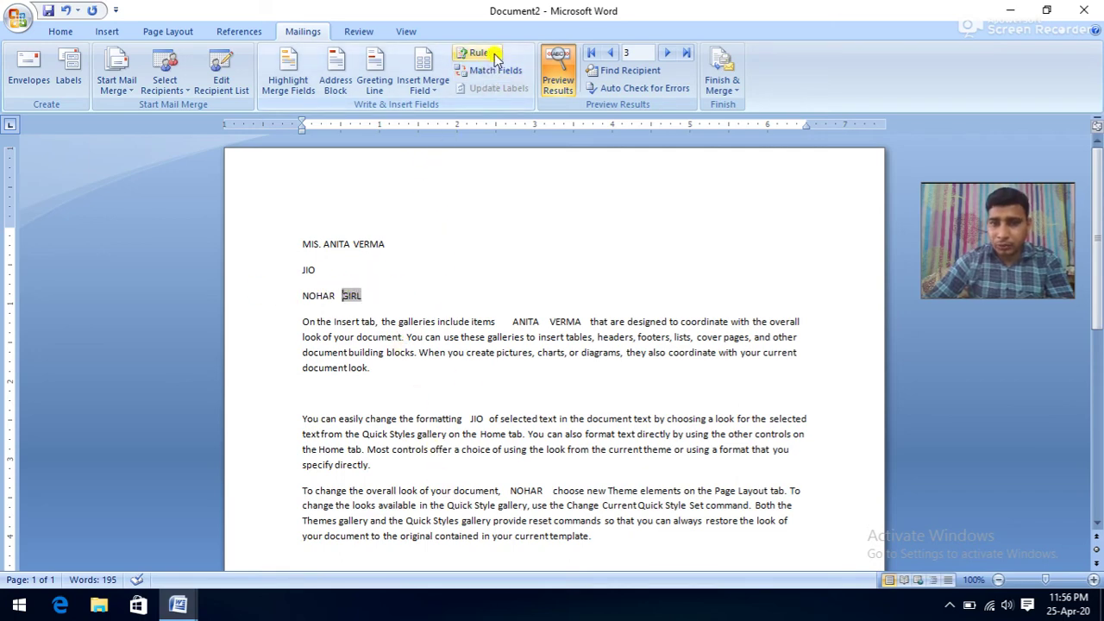
click(561, 74)
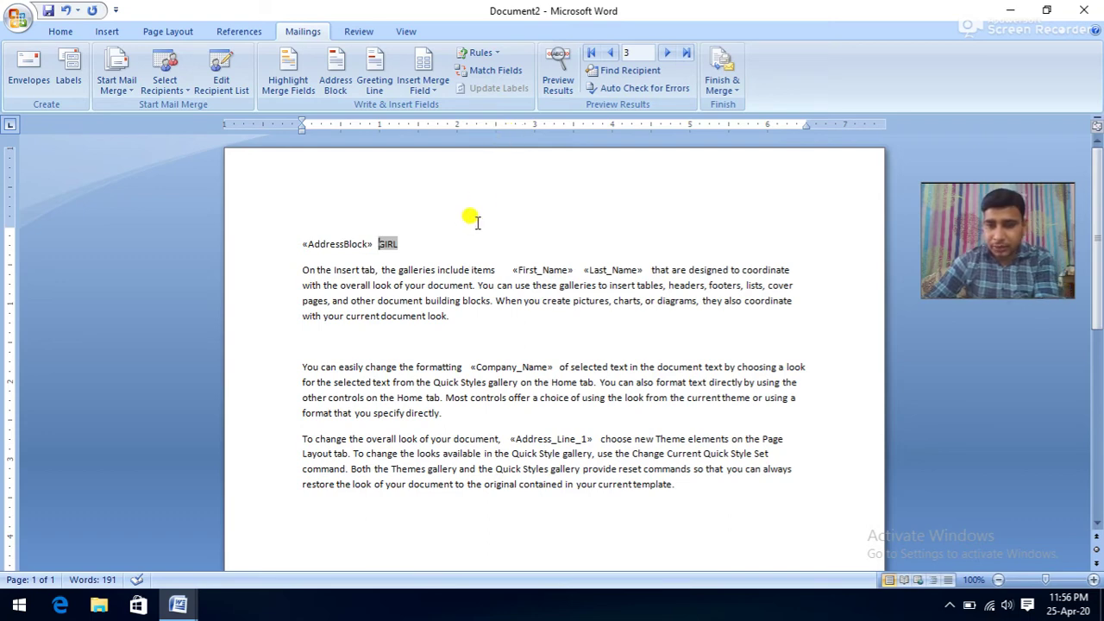
- Delete the GIRL conditional field, recheck the preview, and open Match Fields
drag(398, 244, 371, 245)
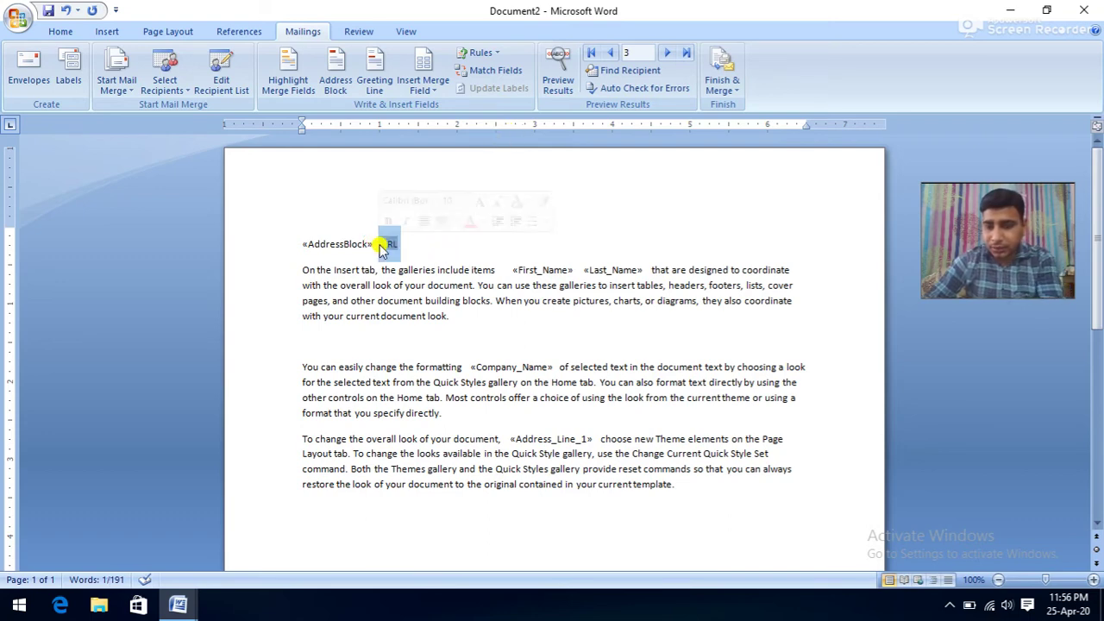
key(Delete)
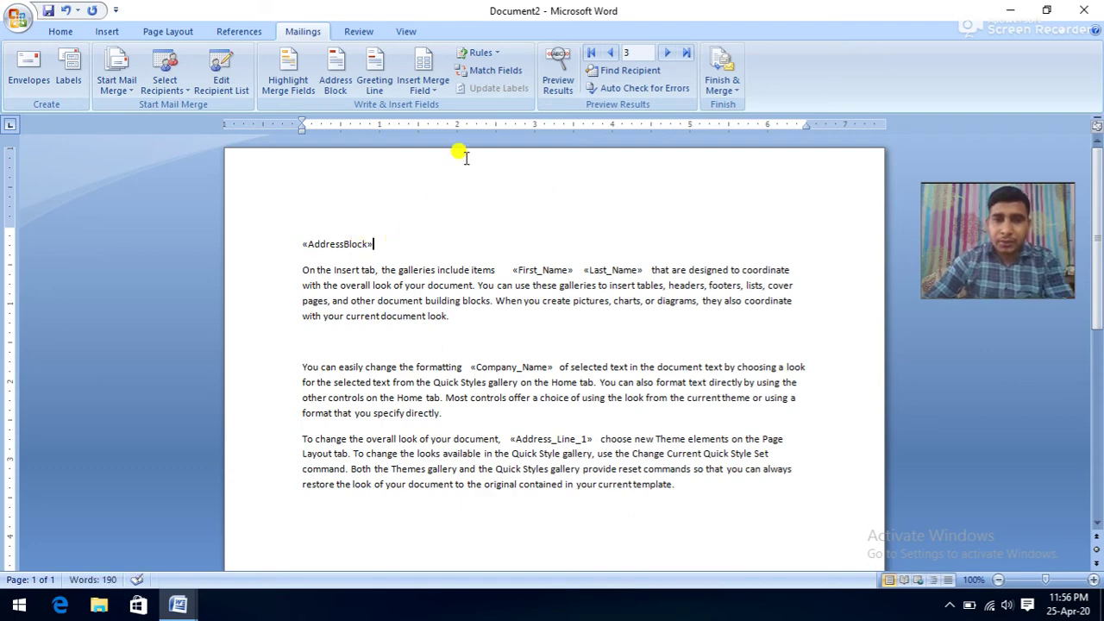
click(557, 73)
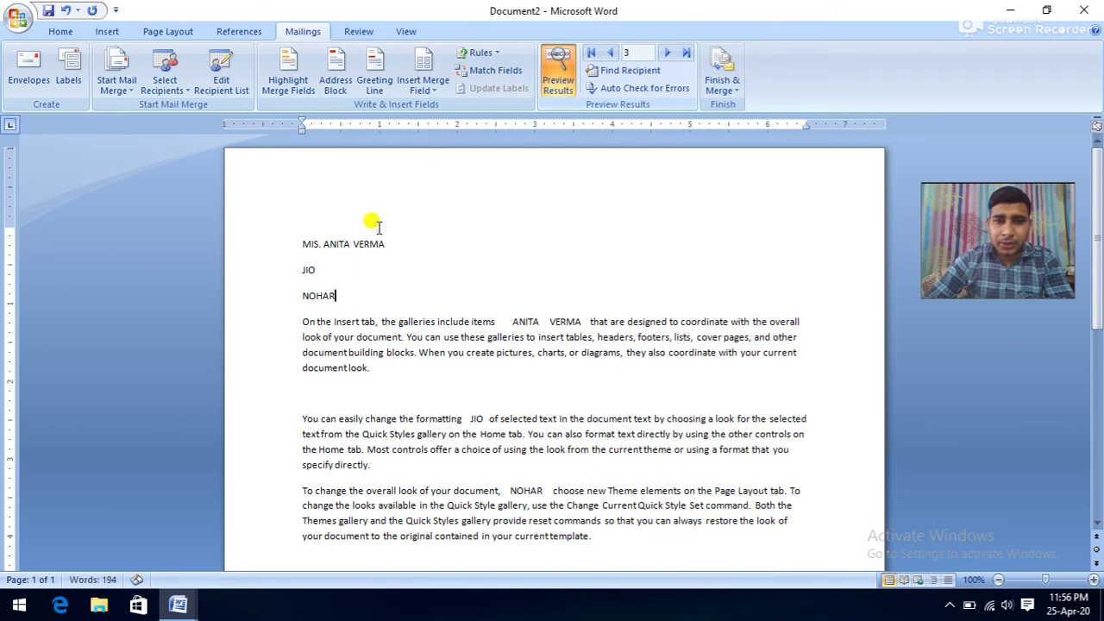
click(554, 74)
click(491, 70)
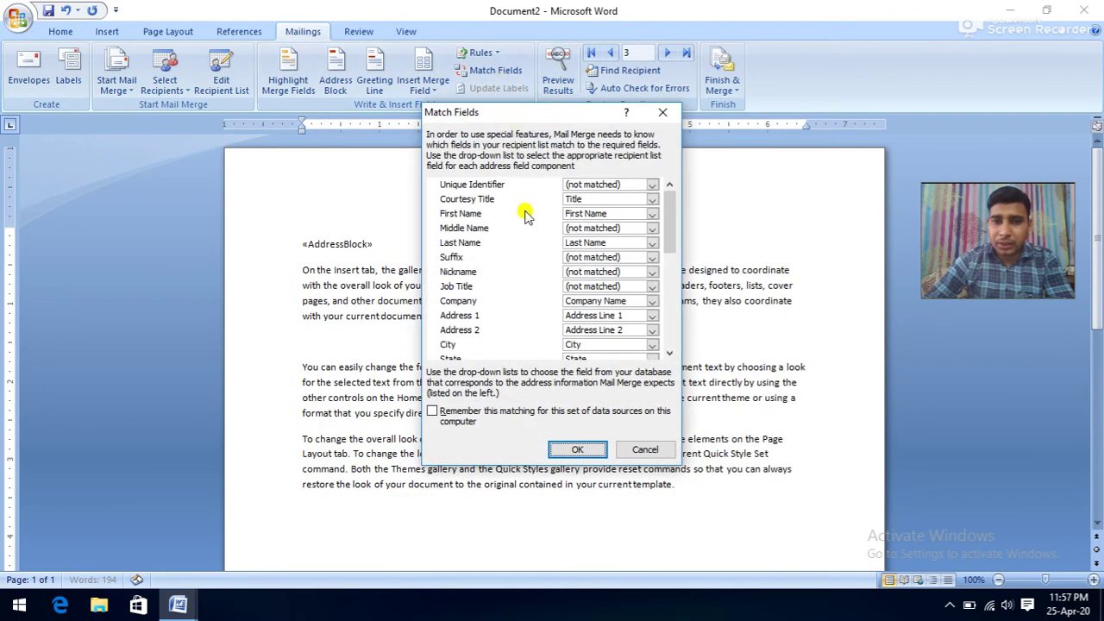
- Map First Name to the Company Name column and Company to the First Name column
click(653, 214)
click(591, 269)
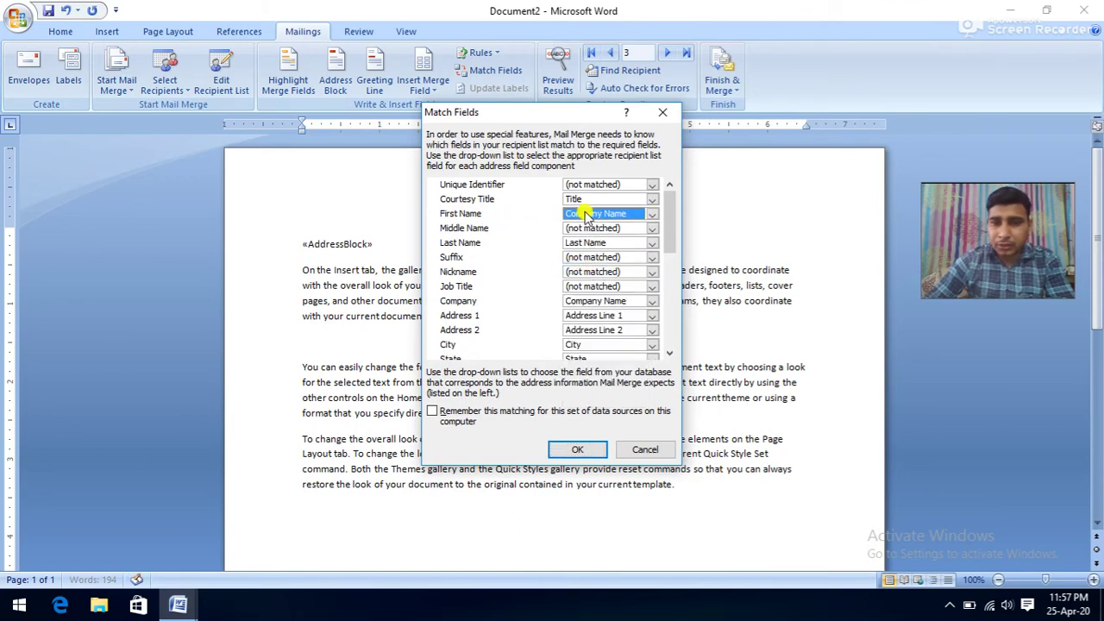
click(577, 302)
click(580, 334)
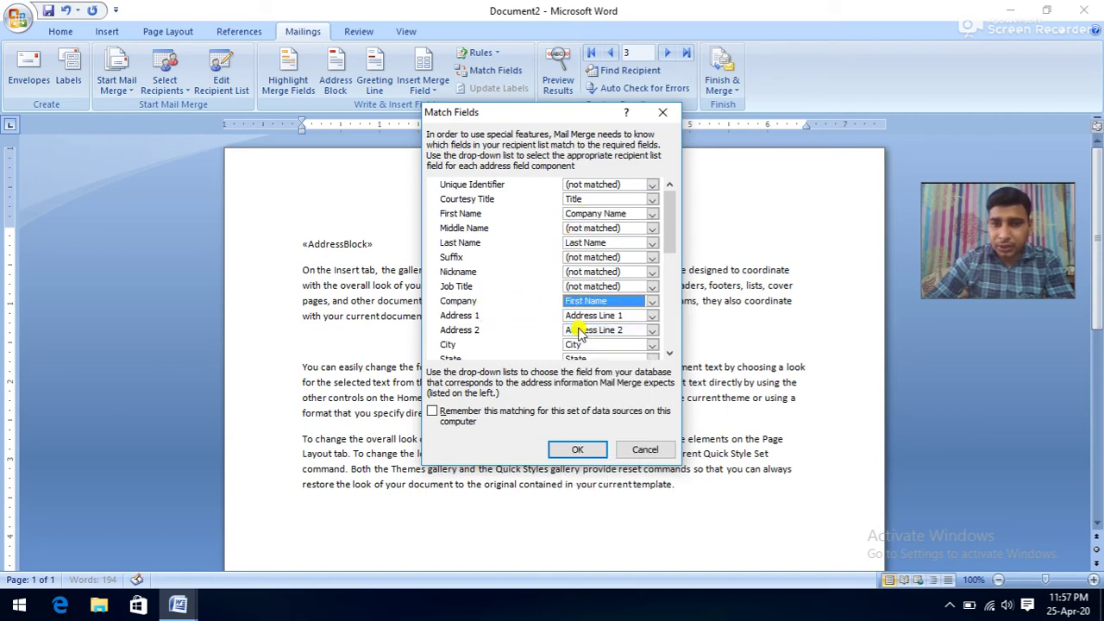
click(578, 449)
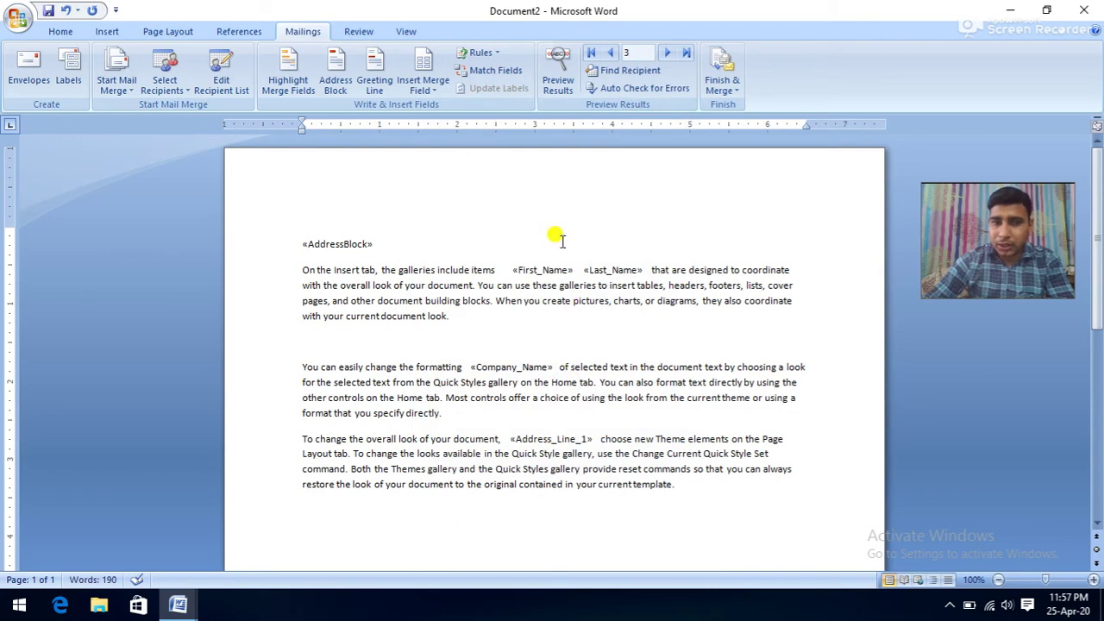
click(558, 71)
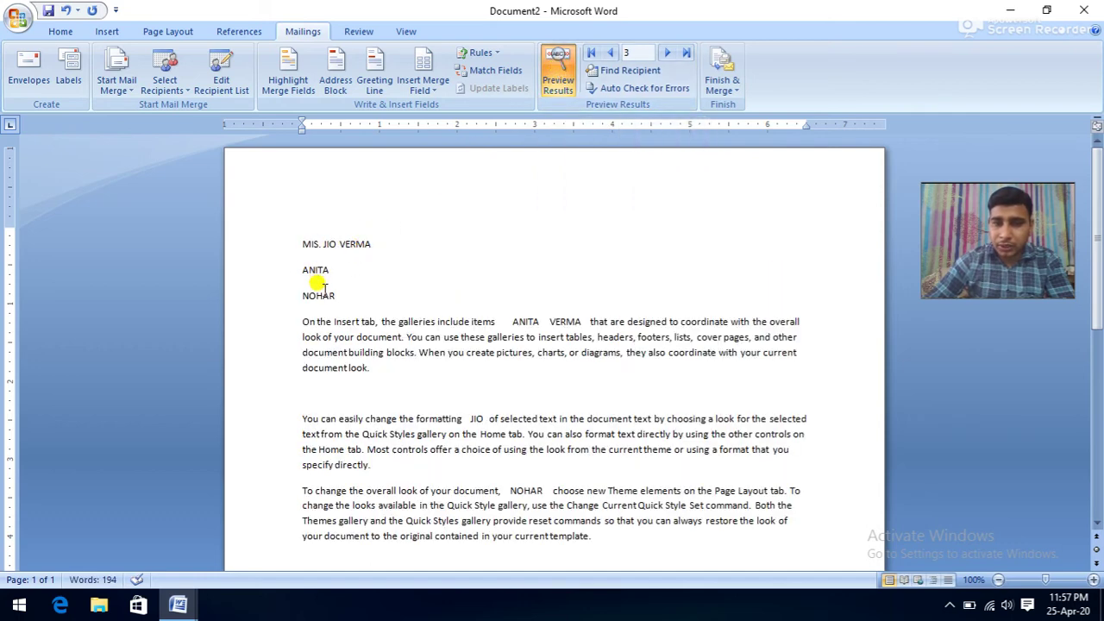
click(610, 53)
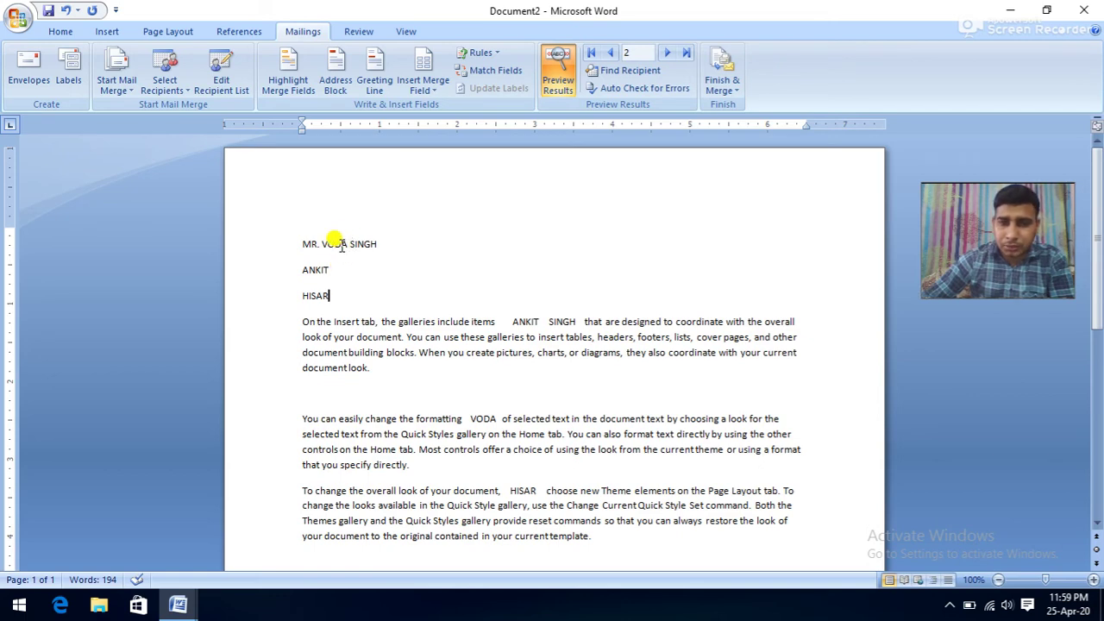
click(611, 54)
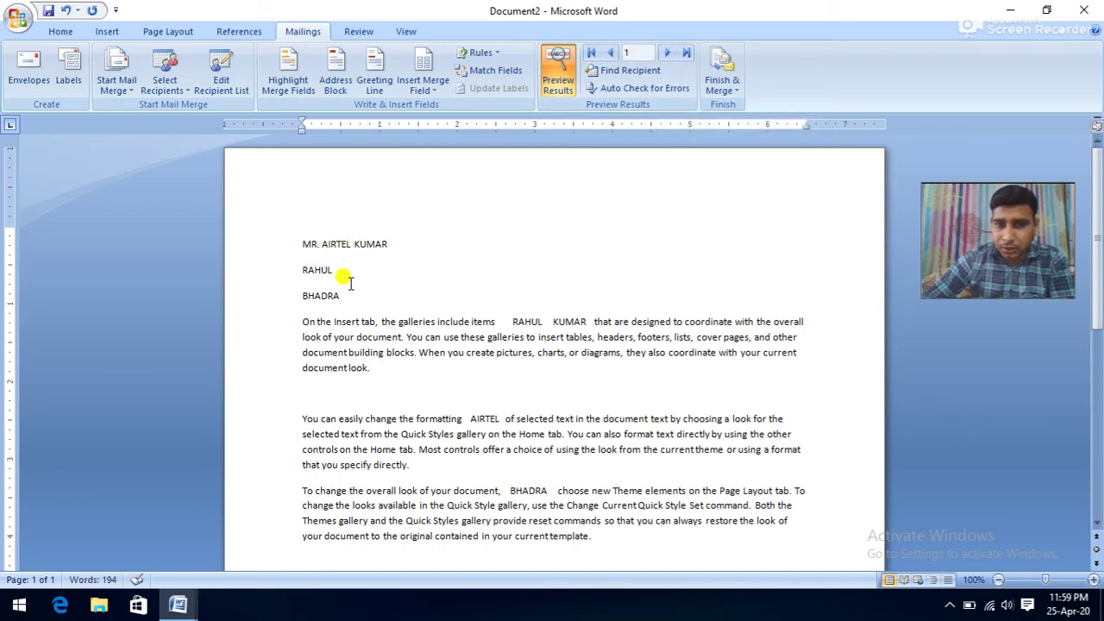
click(668, 53)
click(667, 54)
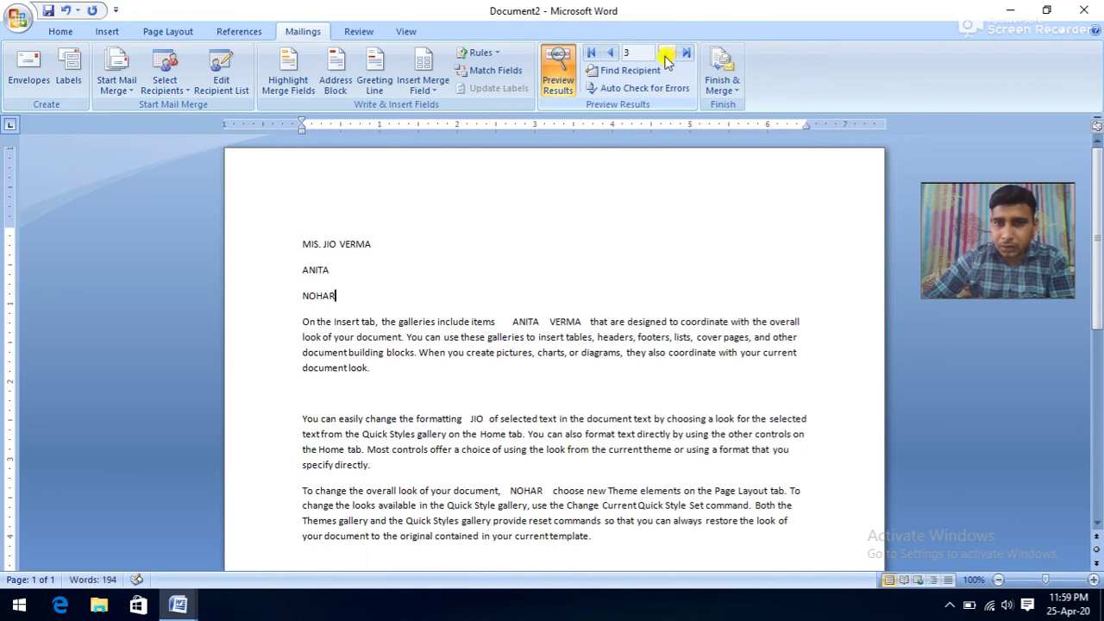
- With preview off, remap First Name to First Name and Company to Company Name
click(540, 82)
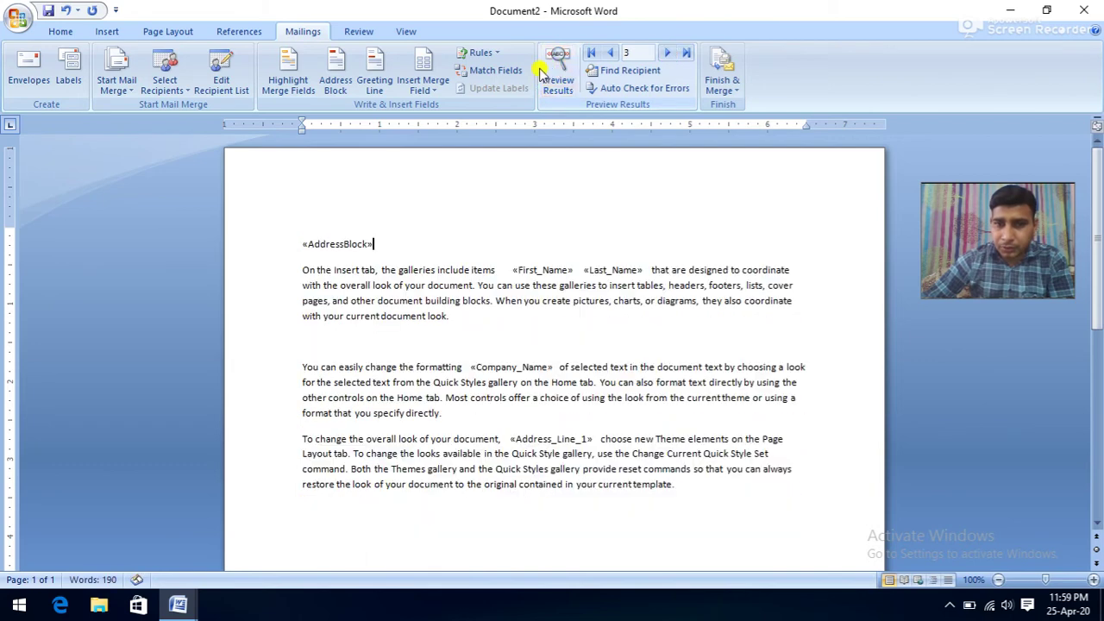
click(493, 70)
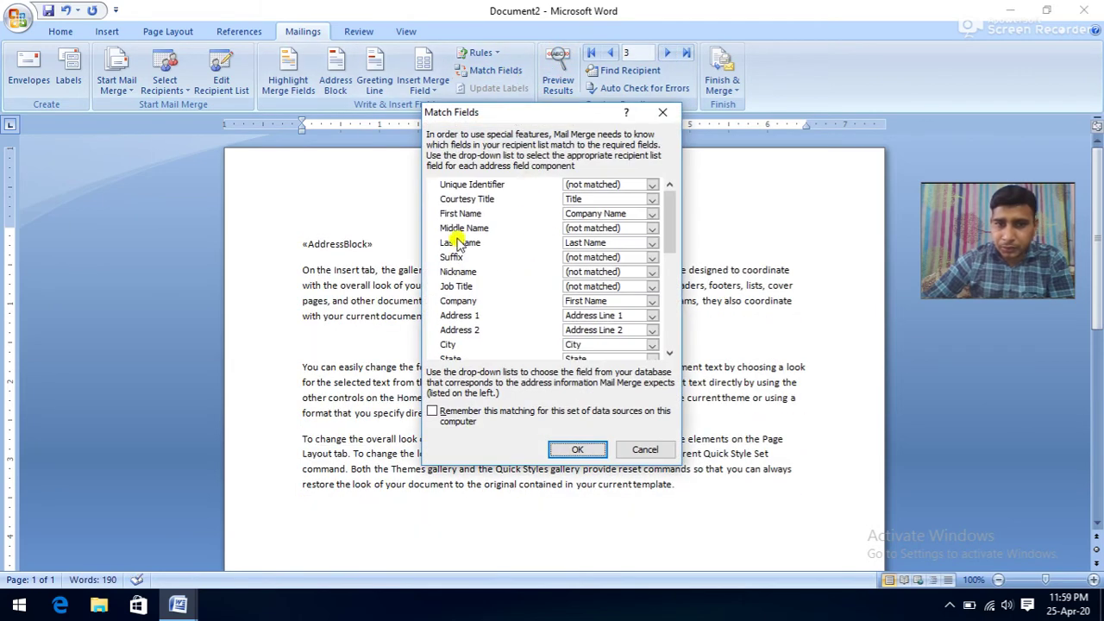
click(614, 214)
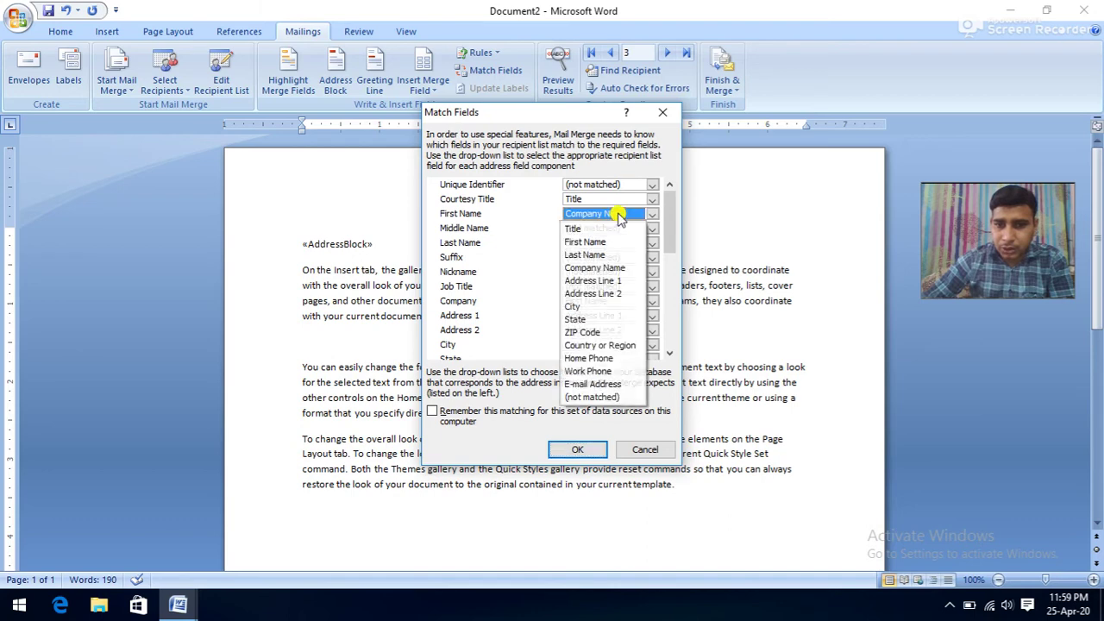
click(597, 243)
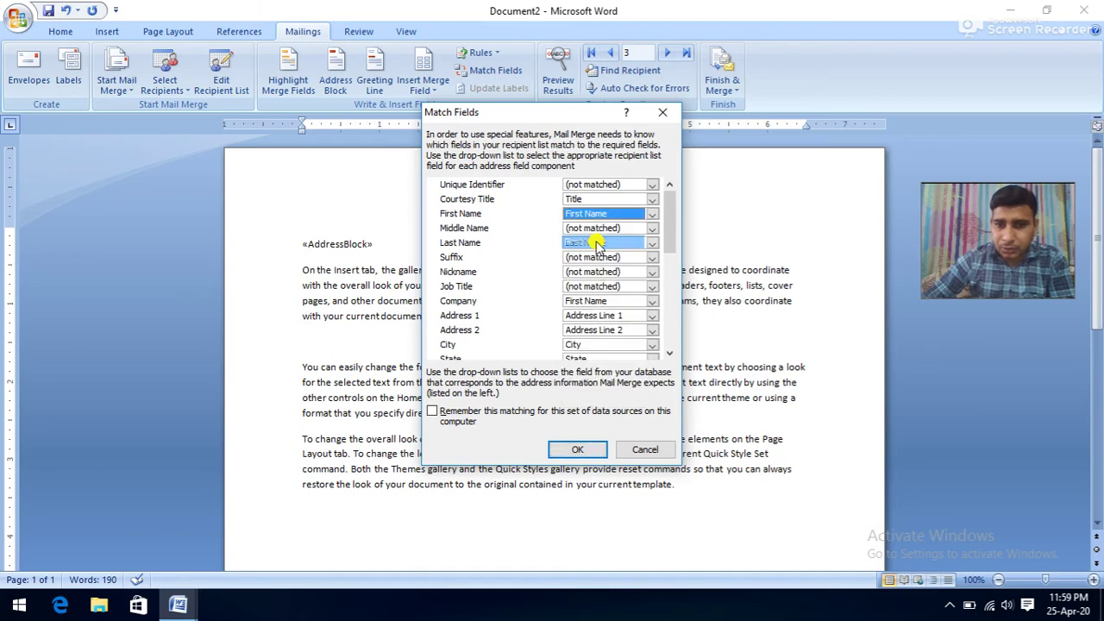
click(604, 304)
click(587, 360)
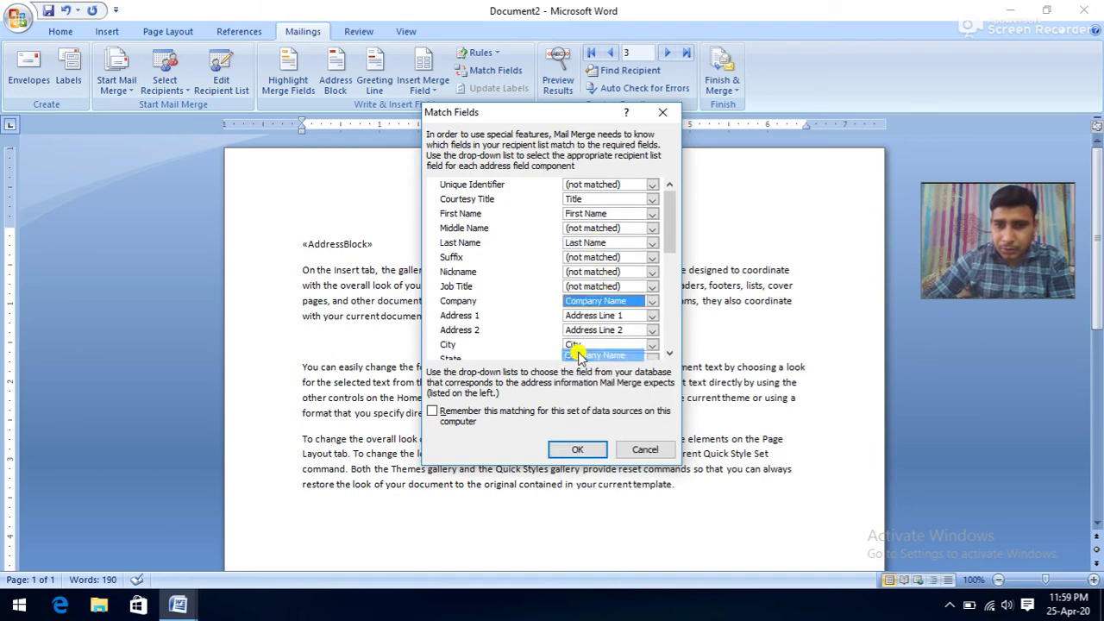
click(566, 450)
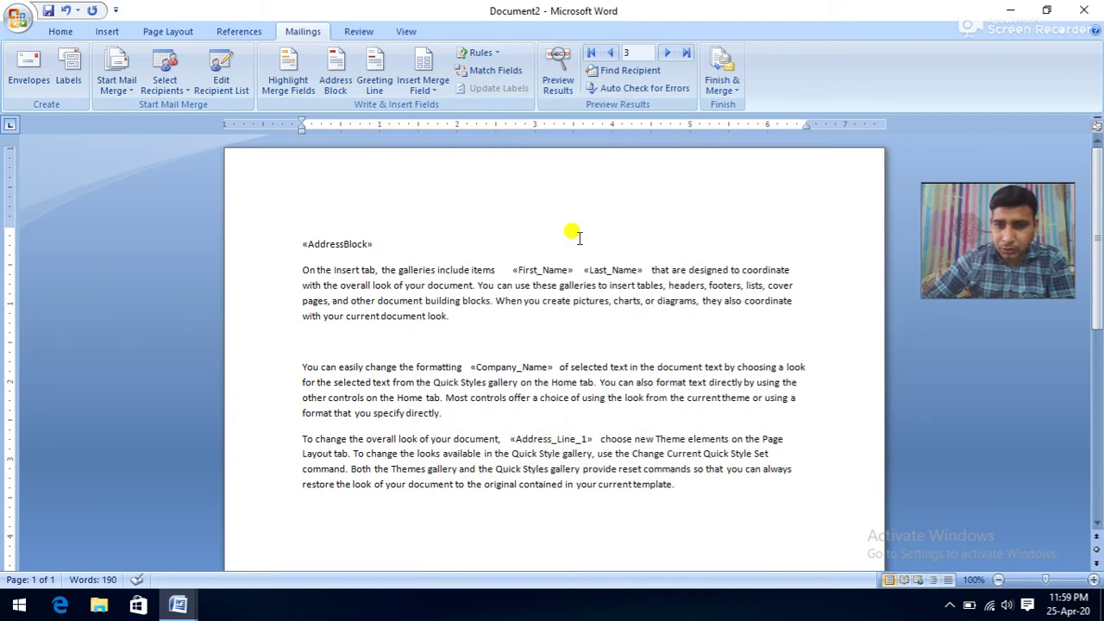
click(557, 86)
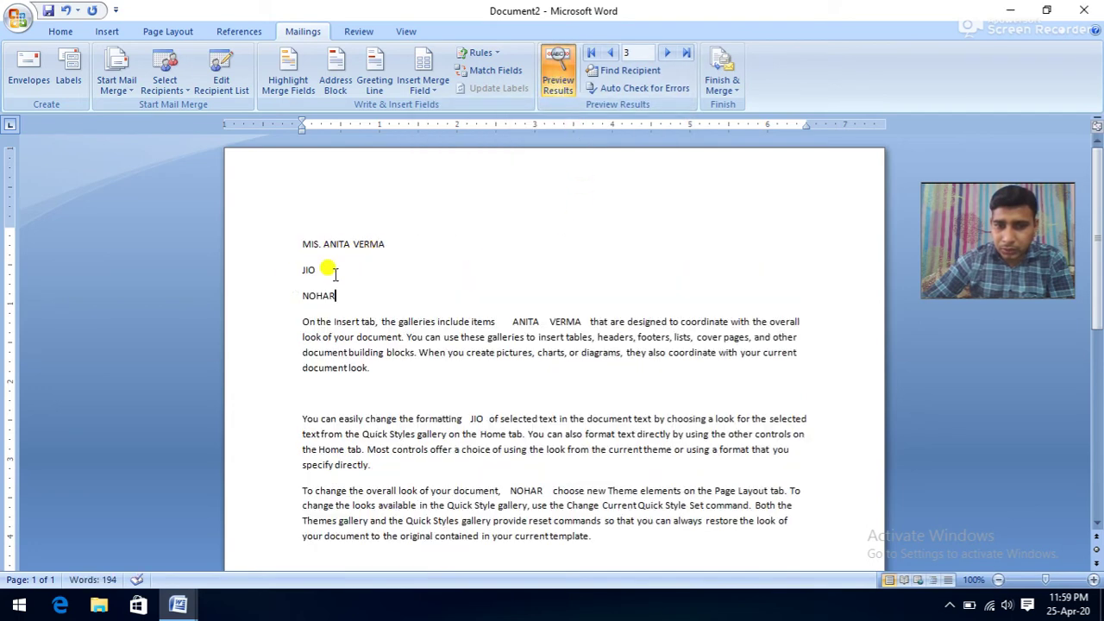
click(674, 56)
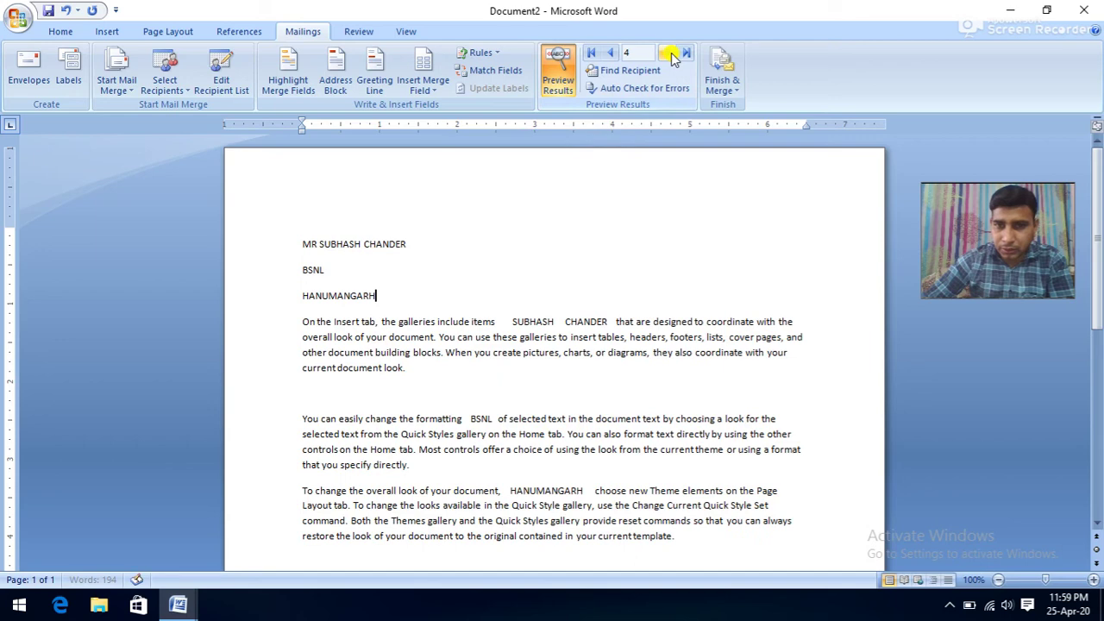
click(610, 54)
click(610, 54)
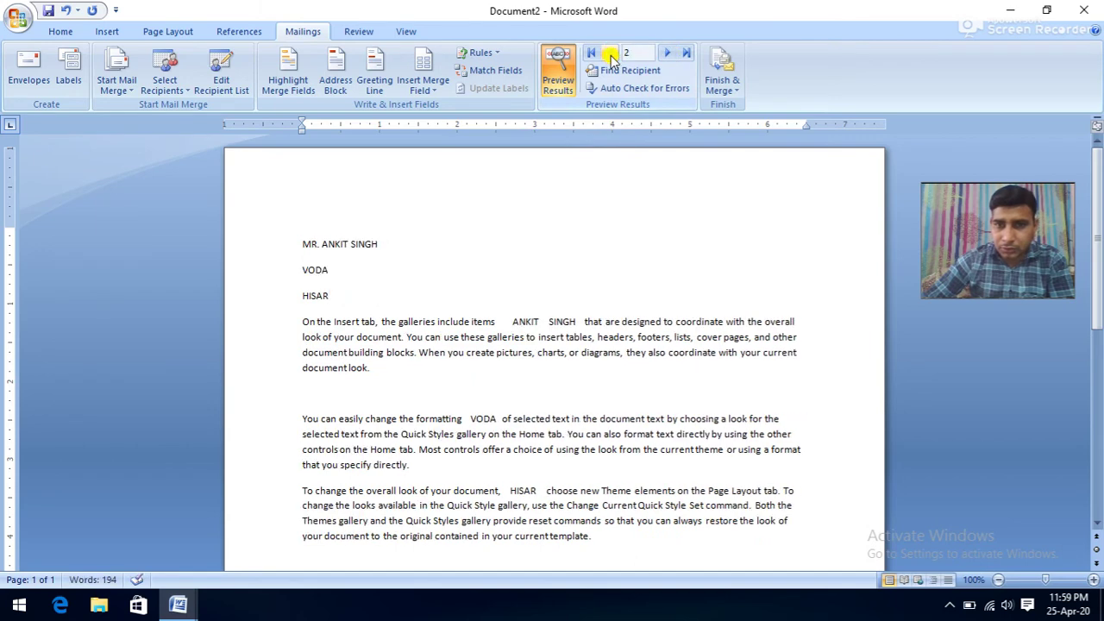
click(550, 76)
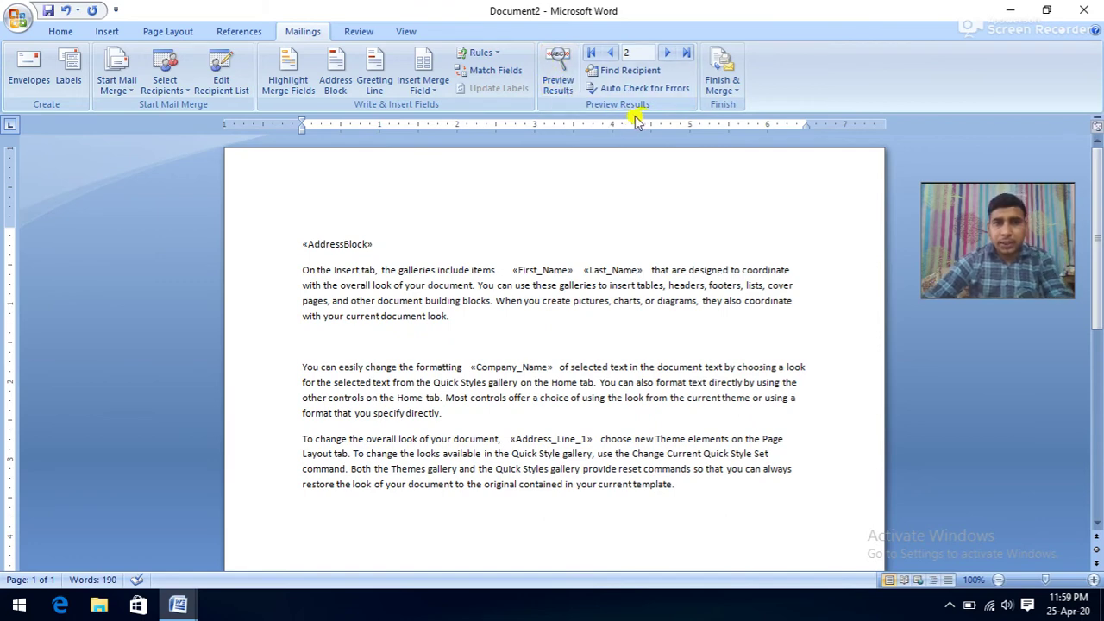
click(725, 82)
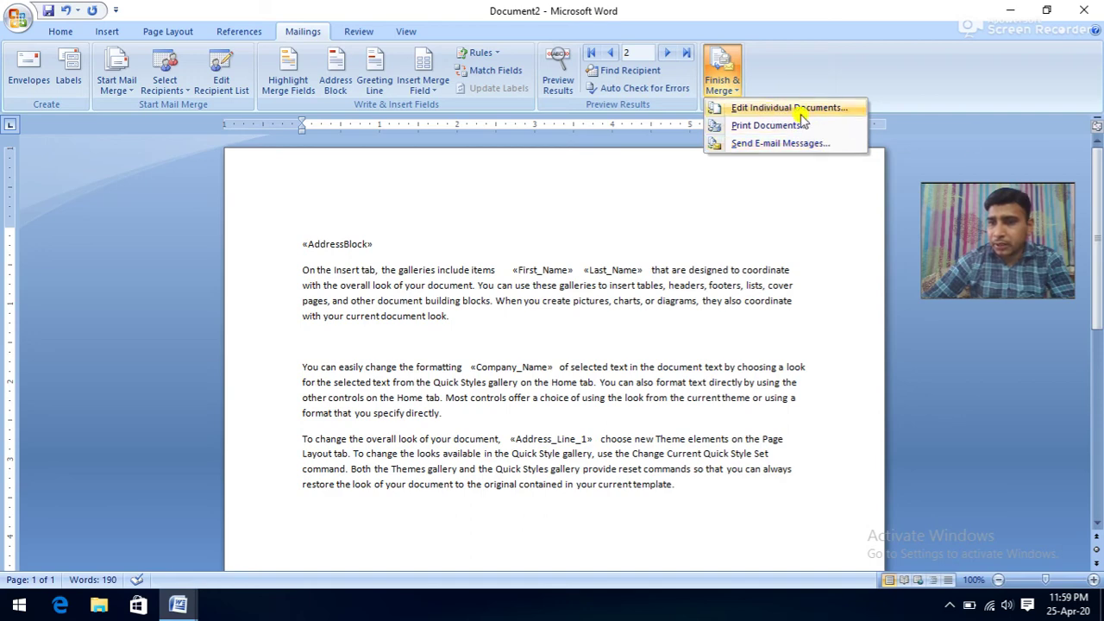
click(585, 191)
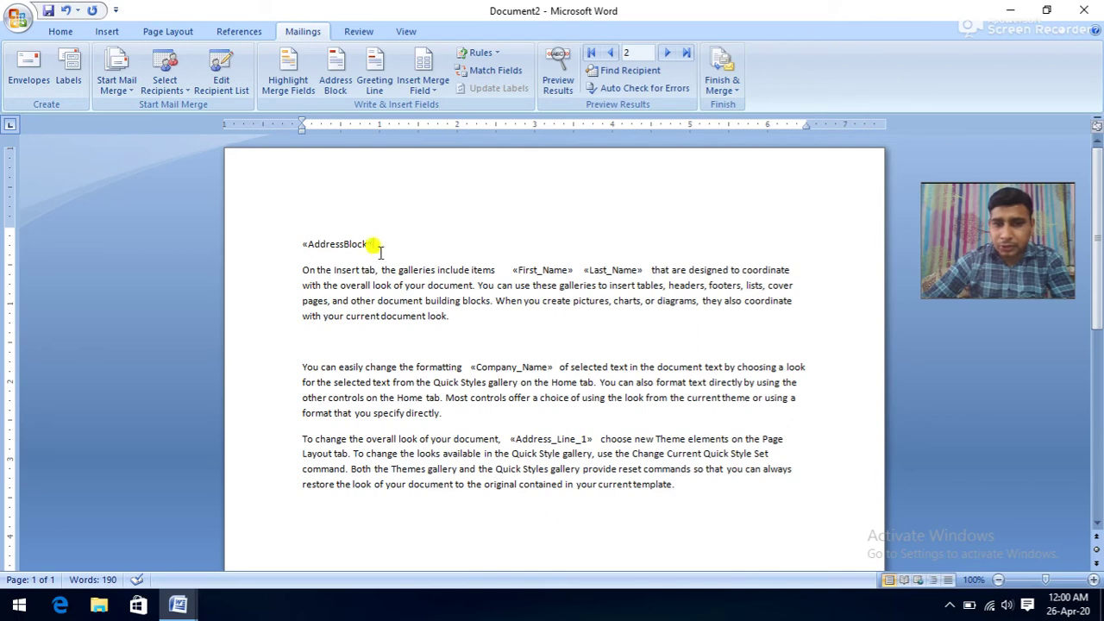
- Add the closing lines FROM, the sender's name, MANAGER and TATA at the letter's end
scroll(501, 469, down, 1)
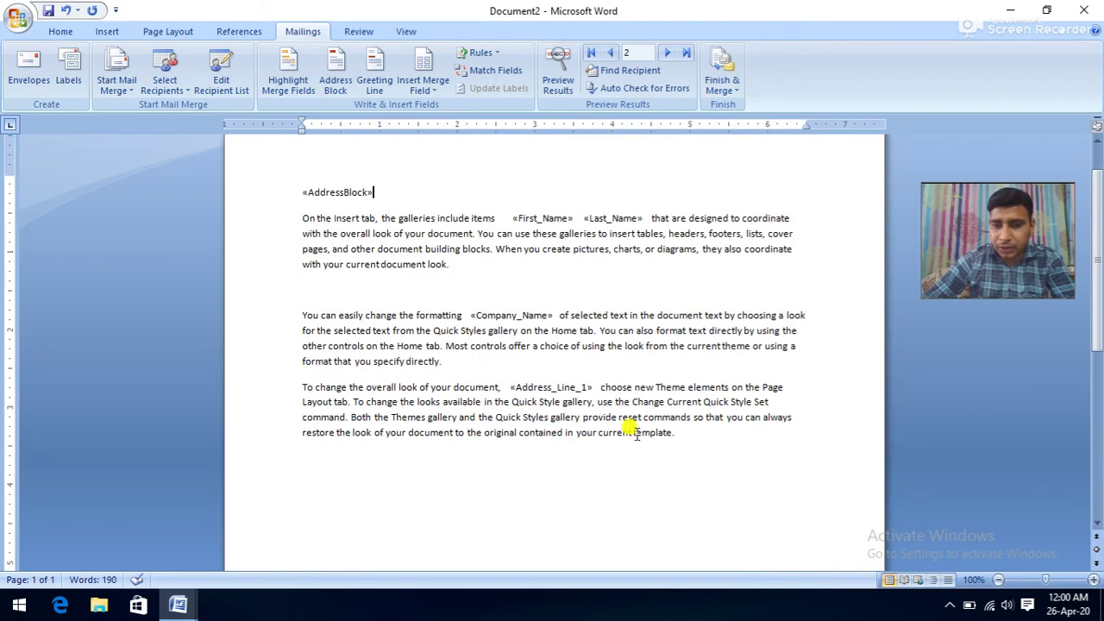
click(689, 432)
key(Return)
text(FROM)
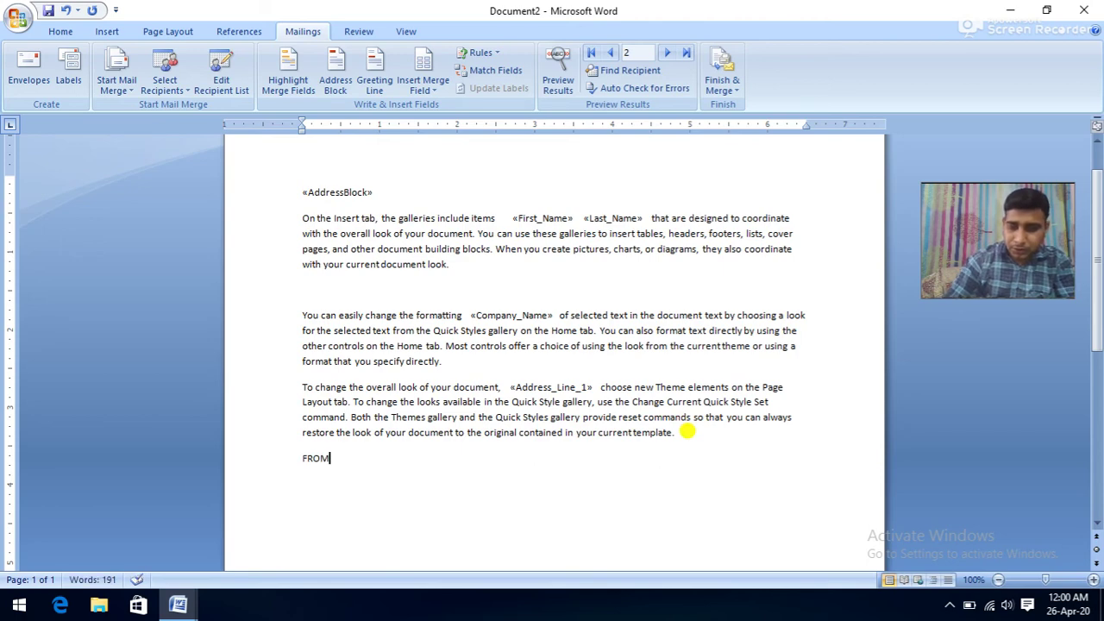
text(USHIL)
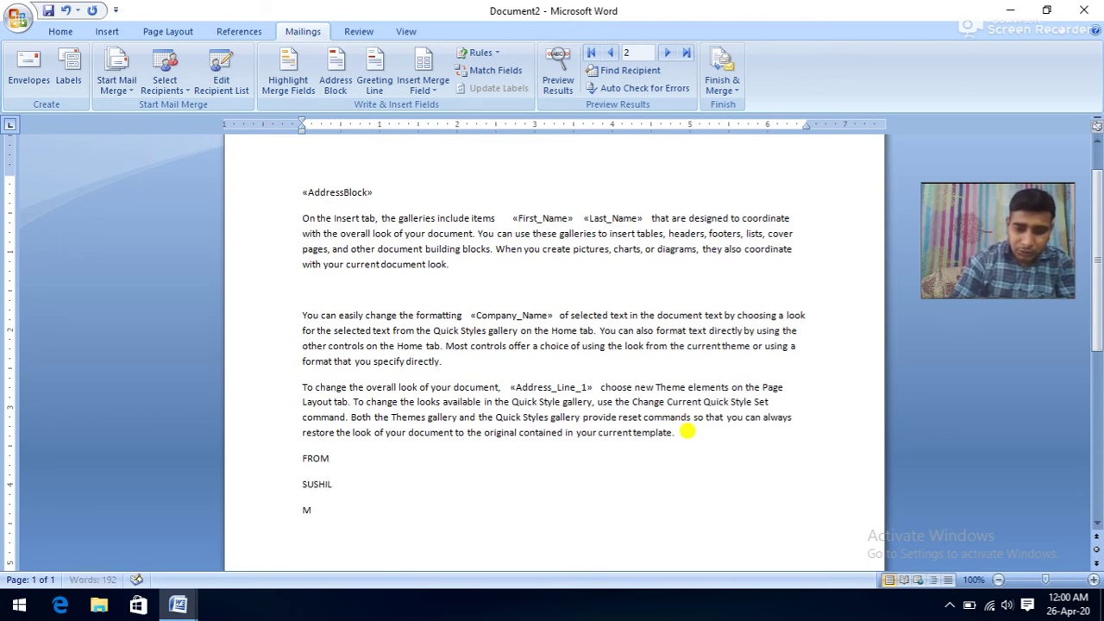
text(NAGER)
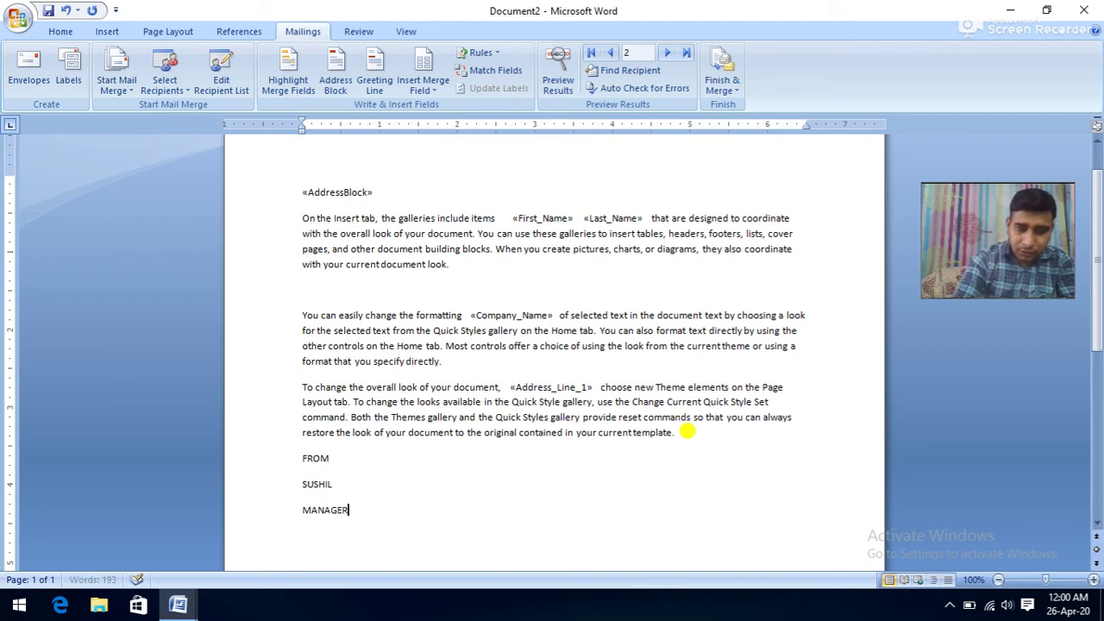
key(Return)
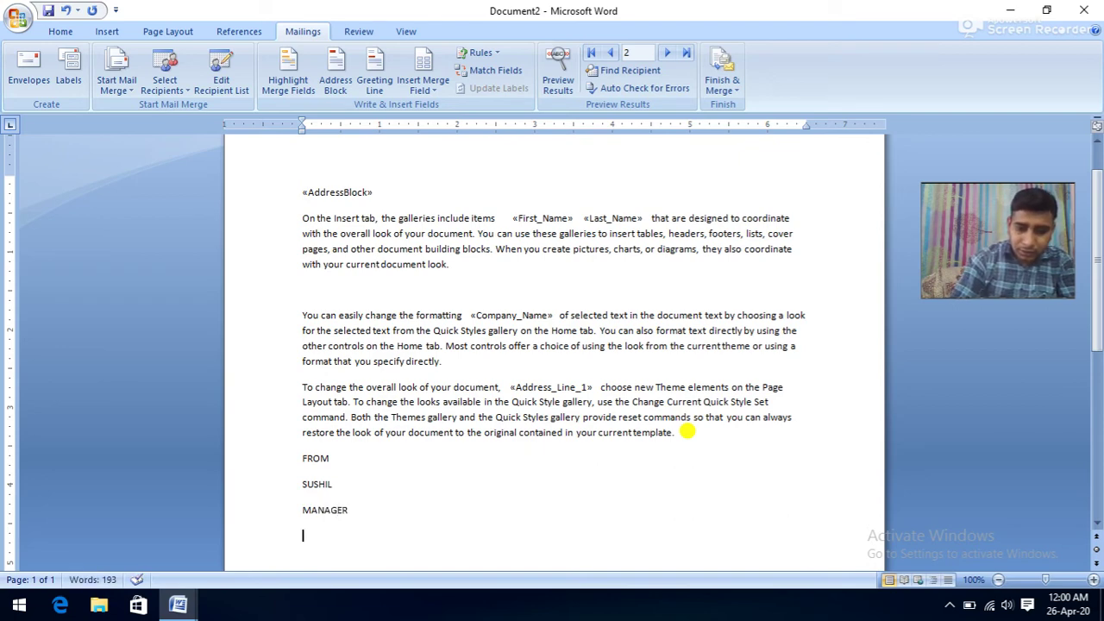
text(TATA)
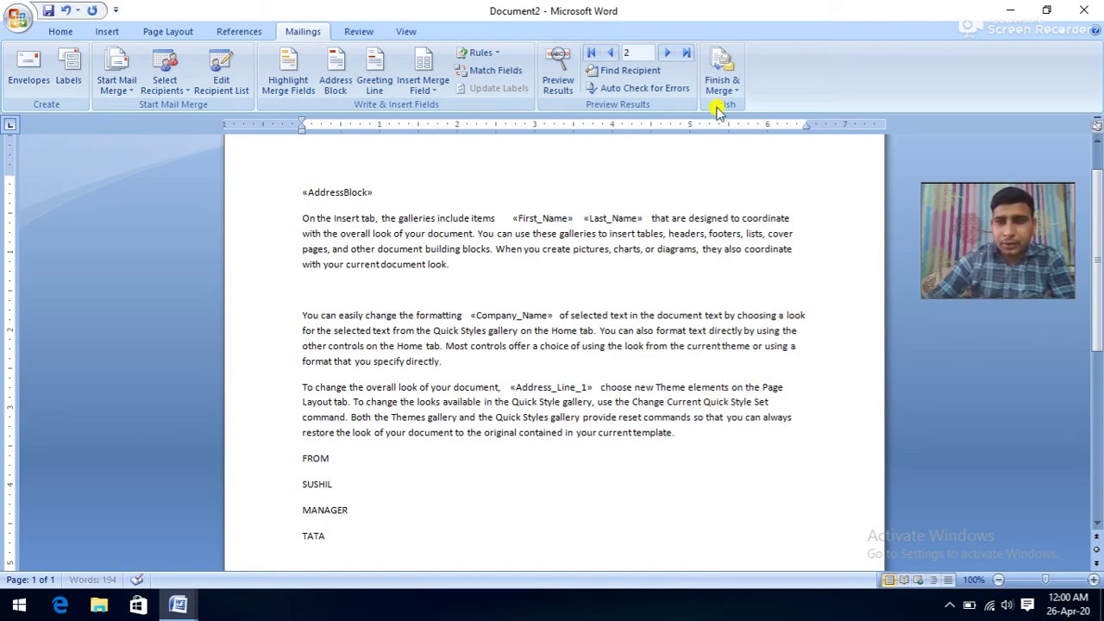
- Preview the letter filled with real recipient data
click(554, 77)
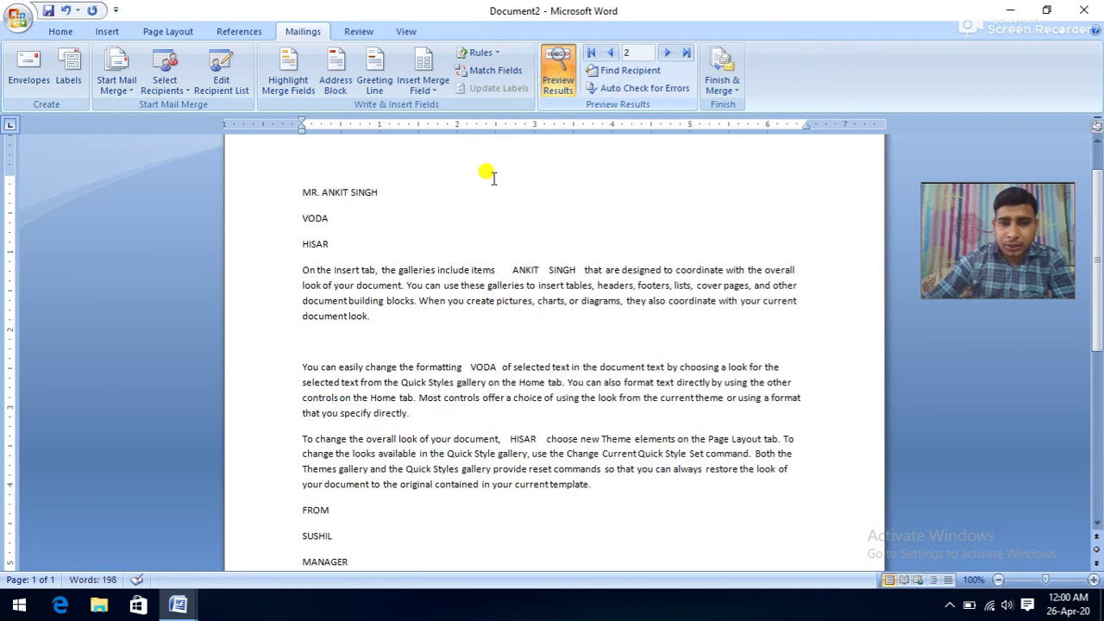
scroll(451, 258, down, 2)
scroll(505, 288, up, 1)
scroll(509, 286, up, 1)
scroll(509, 287, down, 1)
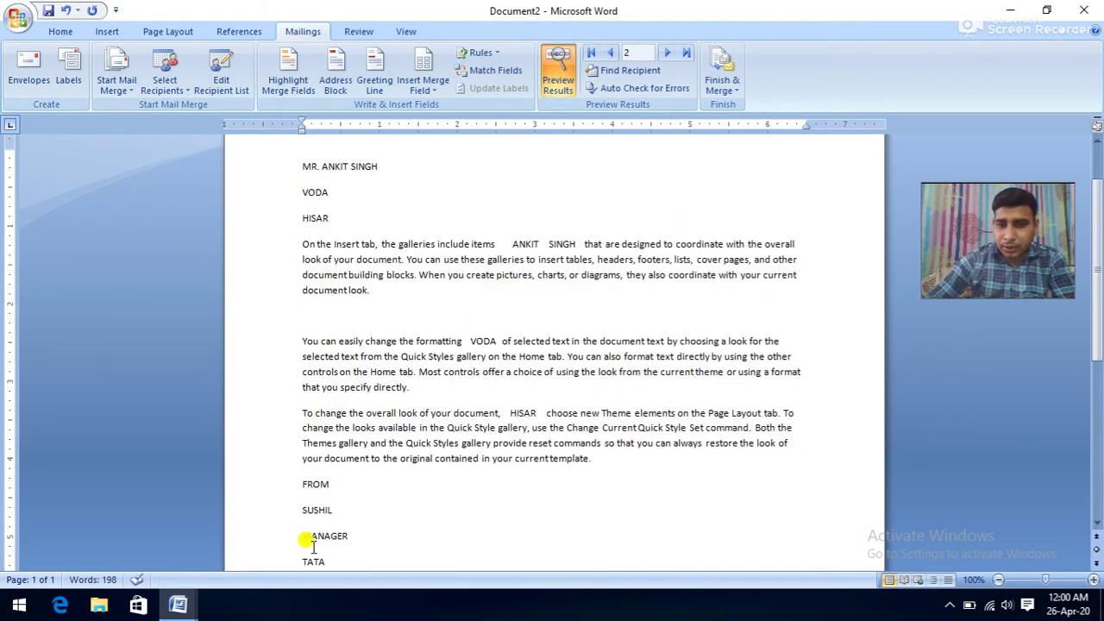
- Check the merged name, company VODA and city HISAR, then advance to recipient 3
drag(500, 226, 562, 237)
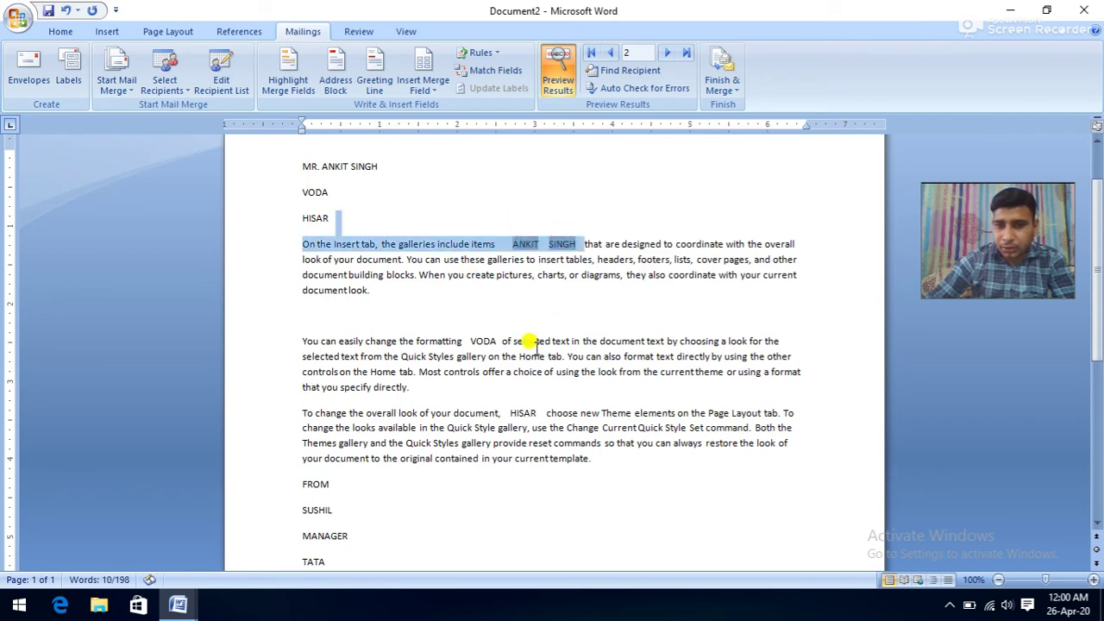
double_click(483, 341)
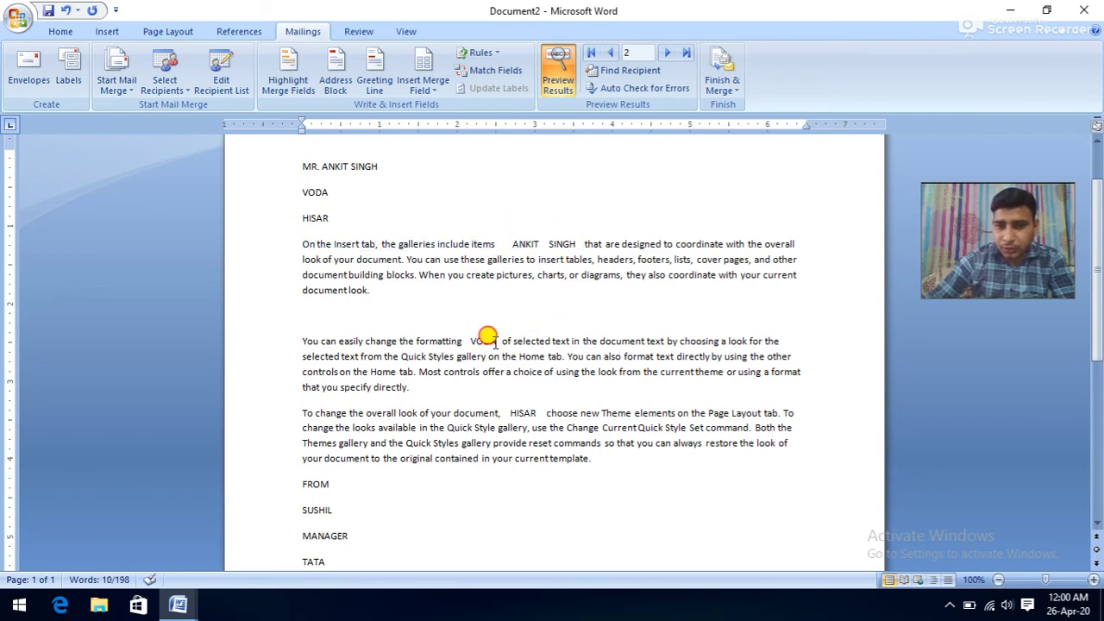
double_click(523, 413)
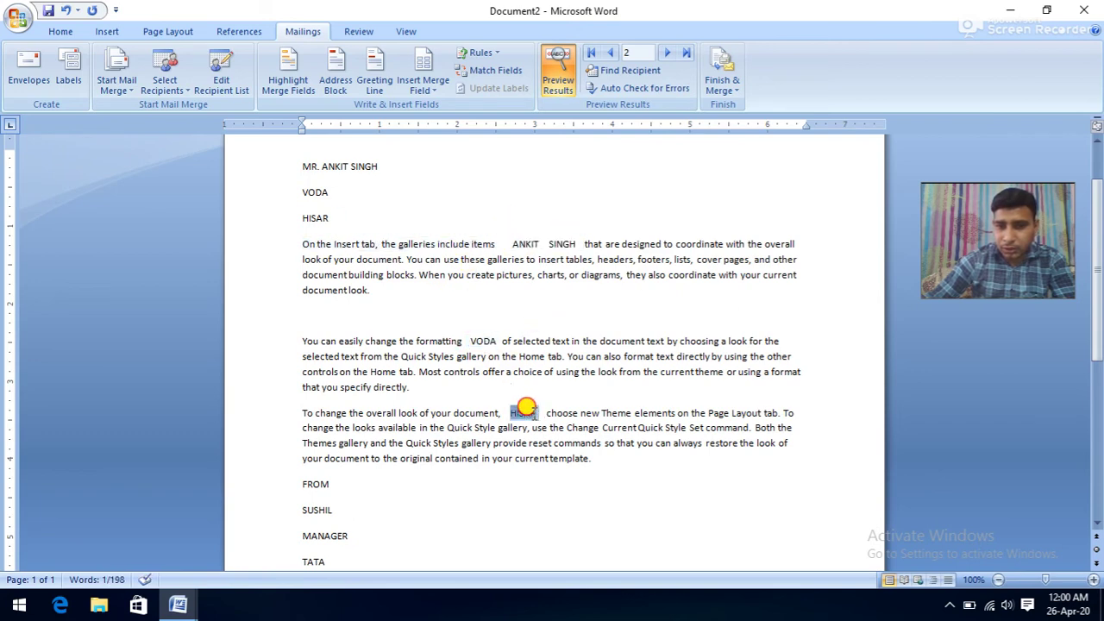
click(667, 53)
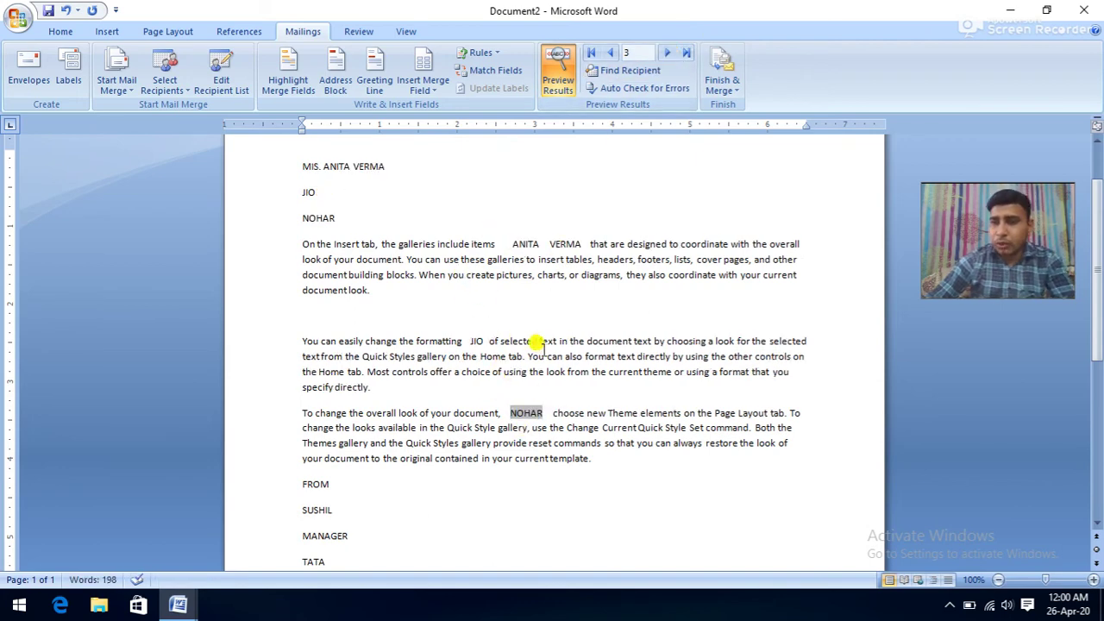
click(722, 94)
- In Edit Individual Documents, try Current record and a 0-to-0 range, then choose All records
click(767, 107)
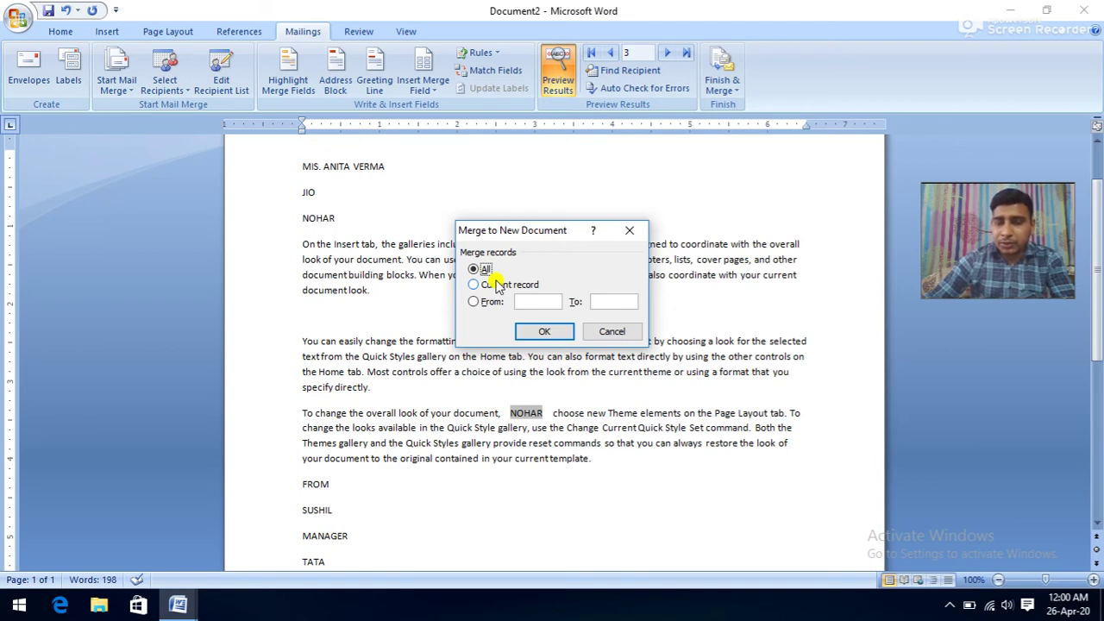
click(475, 286)
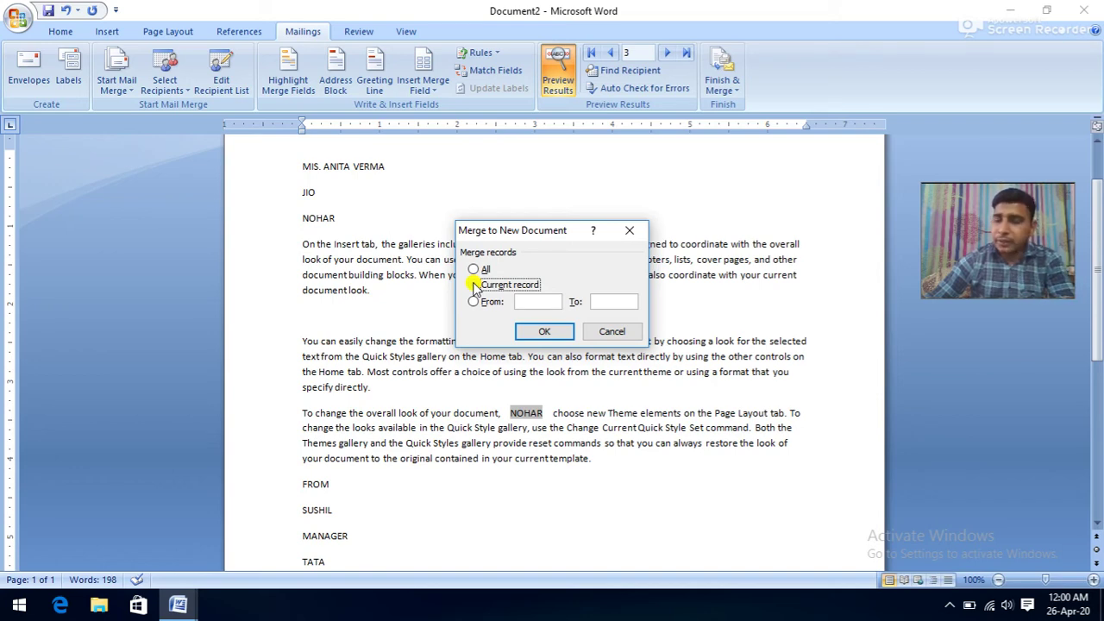
click(475, 302)
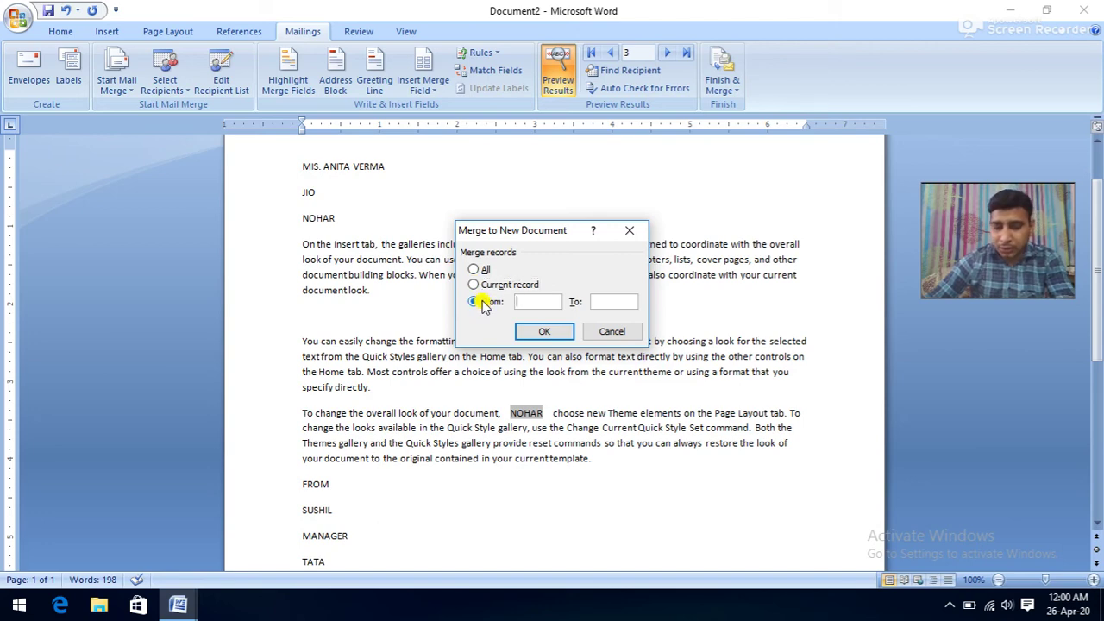
click(538, 301)
text(60)
click(602, 301)
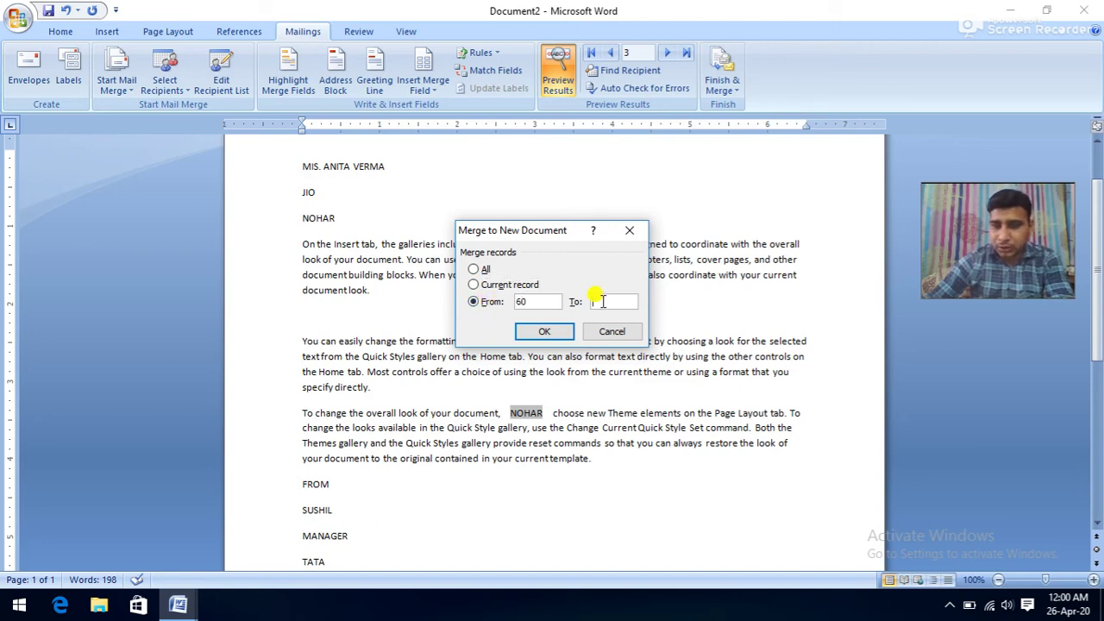
text(0)
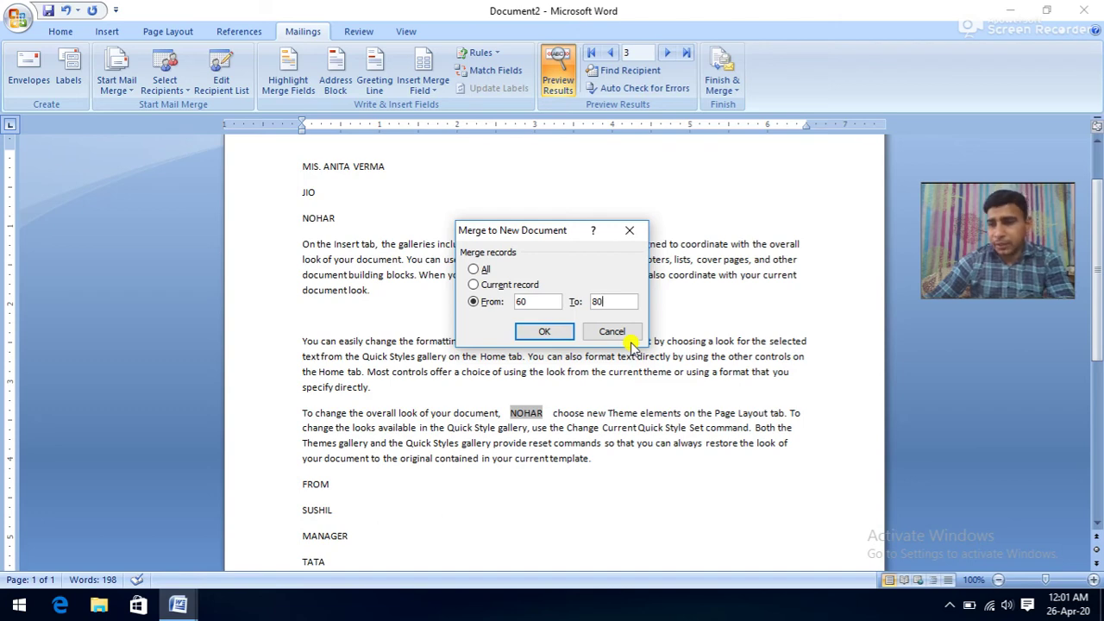
click(476, 270)
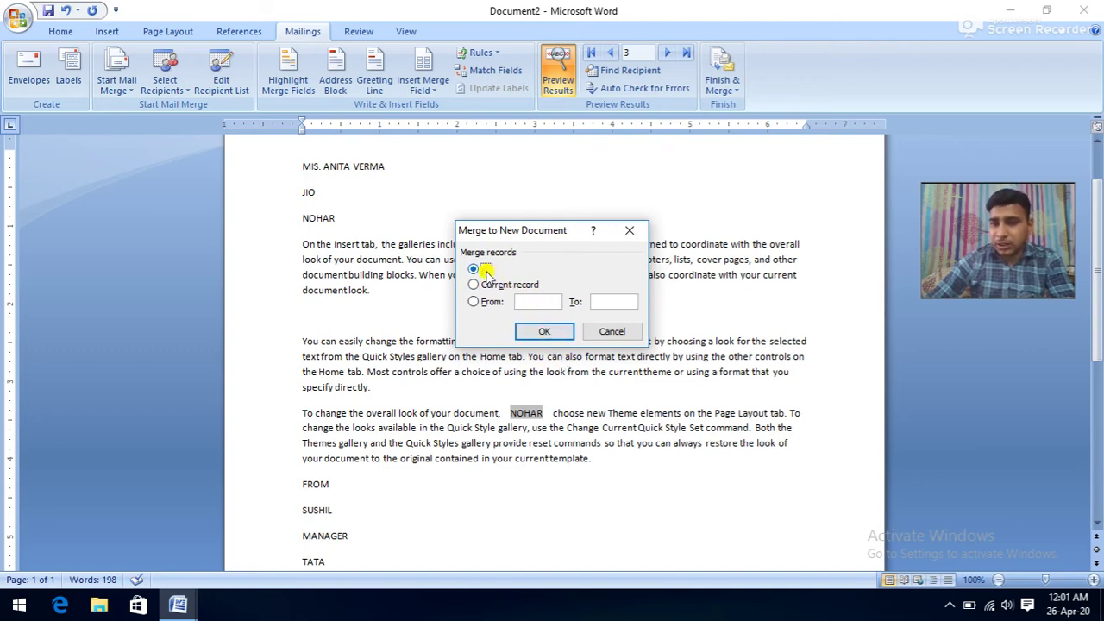
- Merge all records into Letters1 and check the merged company AIRTEL and city BHADRA
click(545, 333)
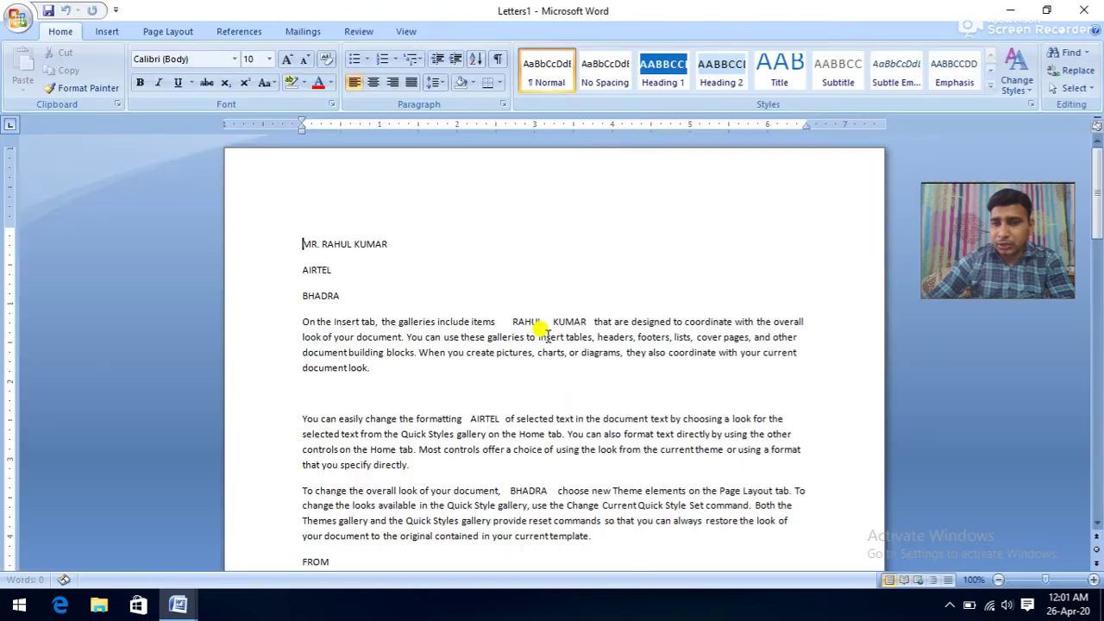
scroll(371, 246, down, 1)
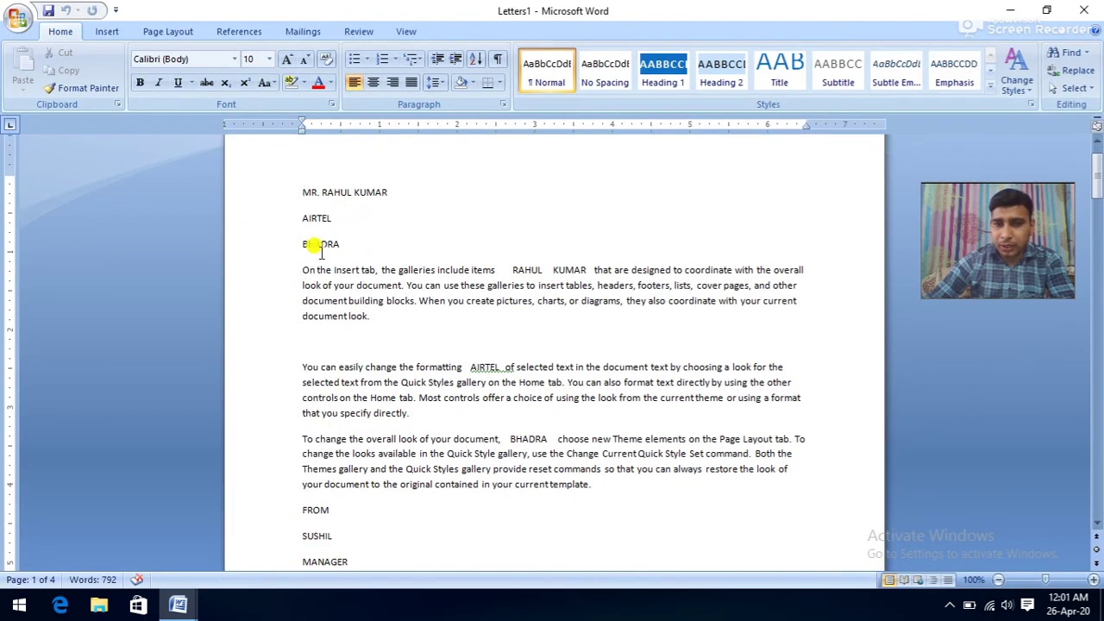
double_click(483, 367)
ctrl+double_click(528, 440)
- Scroll down through the merged letters to the last one and click inside it
scroll(421, 397, down, 8)
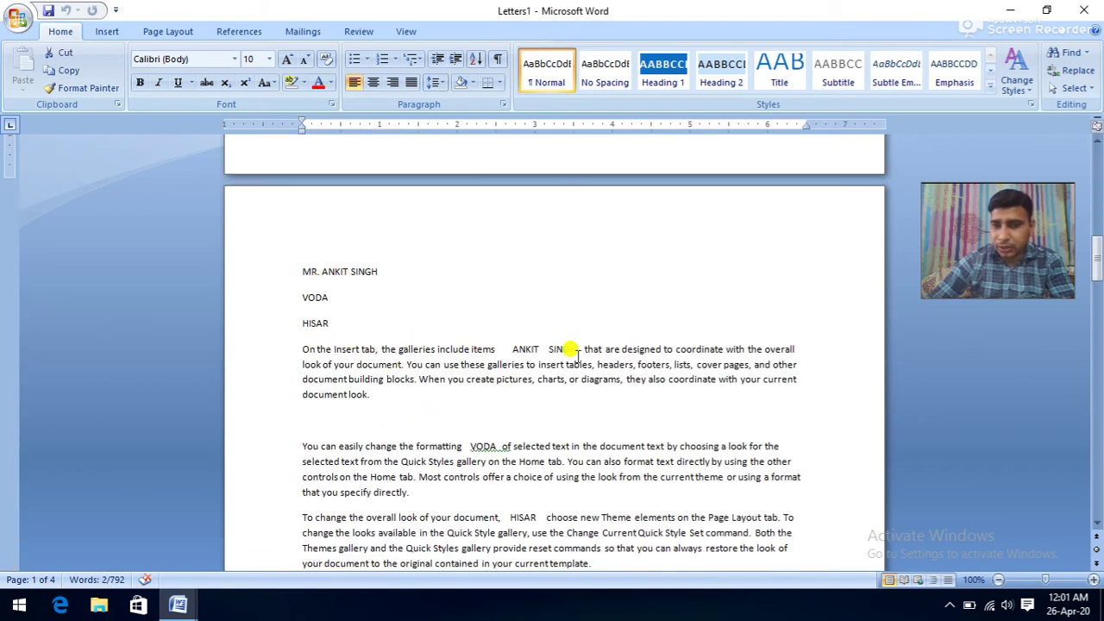
scroll(509, 483, down, 3)
scroll(518, 499, down, 4)
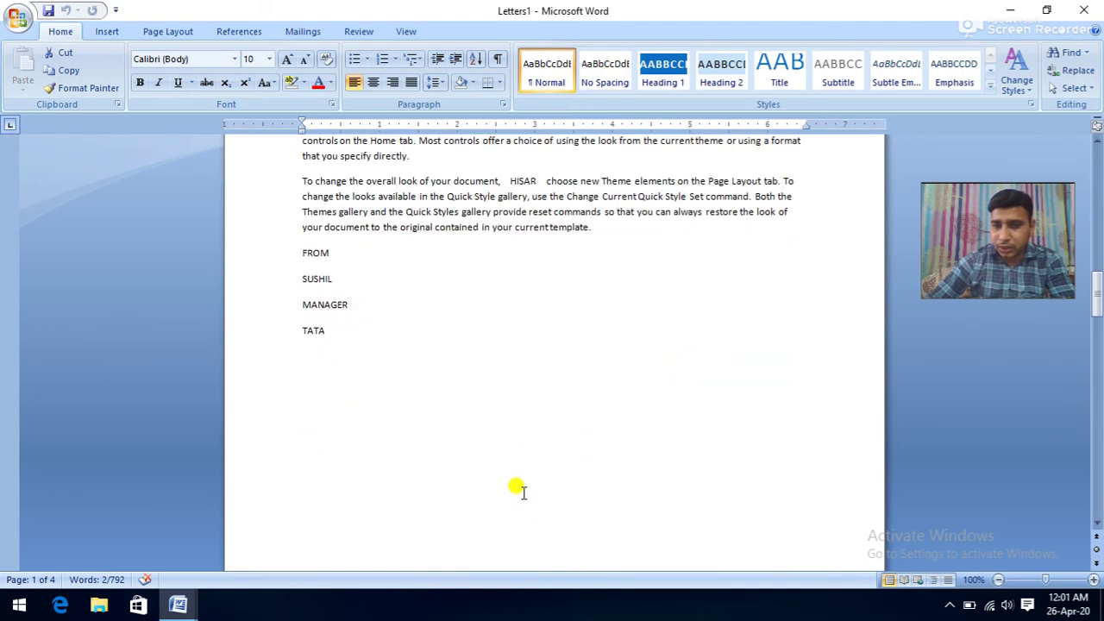
scroll(520, 488, down, 5)
scroll(521, 471, down, 5)
scroll(355, 397, down, 4)
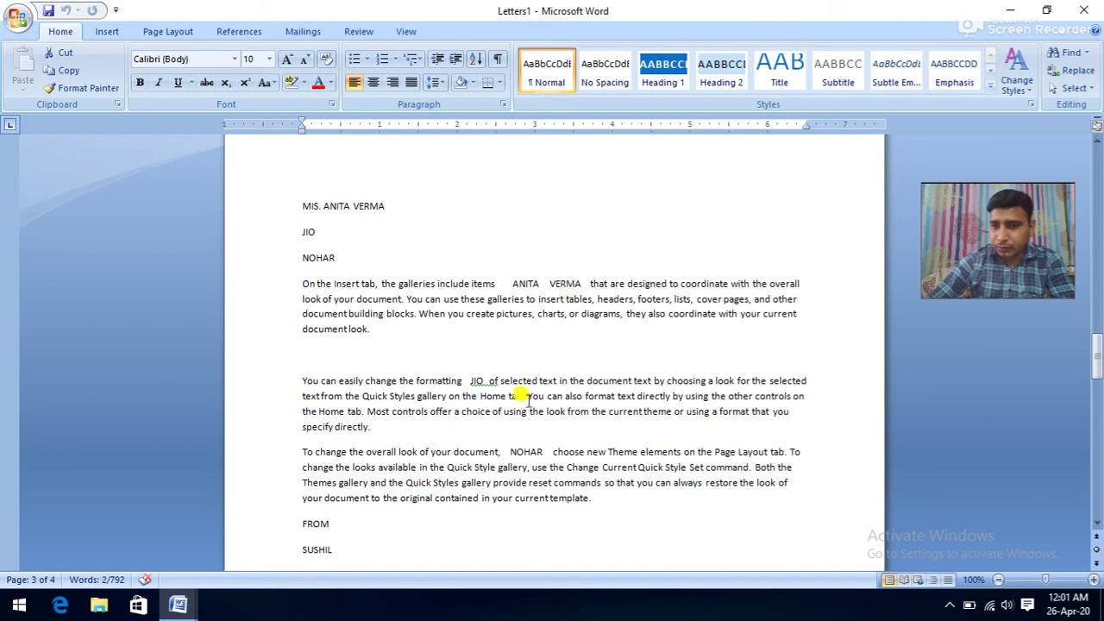
scroll(552, 455, down, 5)
scroll(552, 448, down, 4)
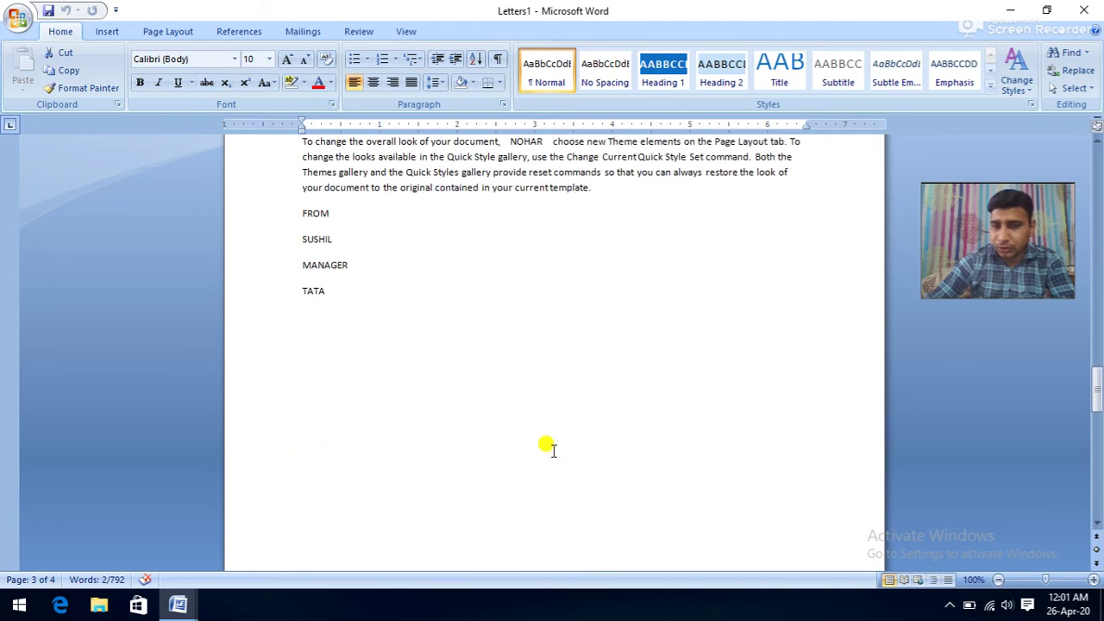
scroll(532, 431, down, 6)
scroll(457, 360, down, 4)
click(307, 217)
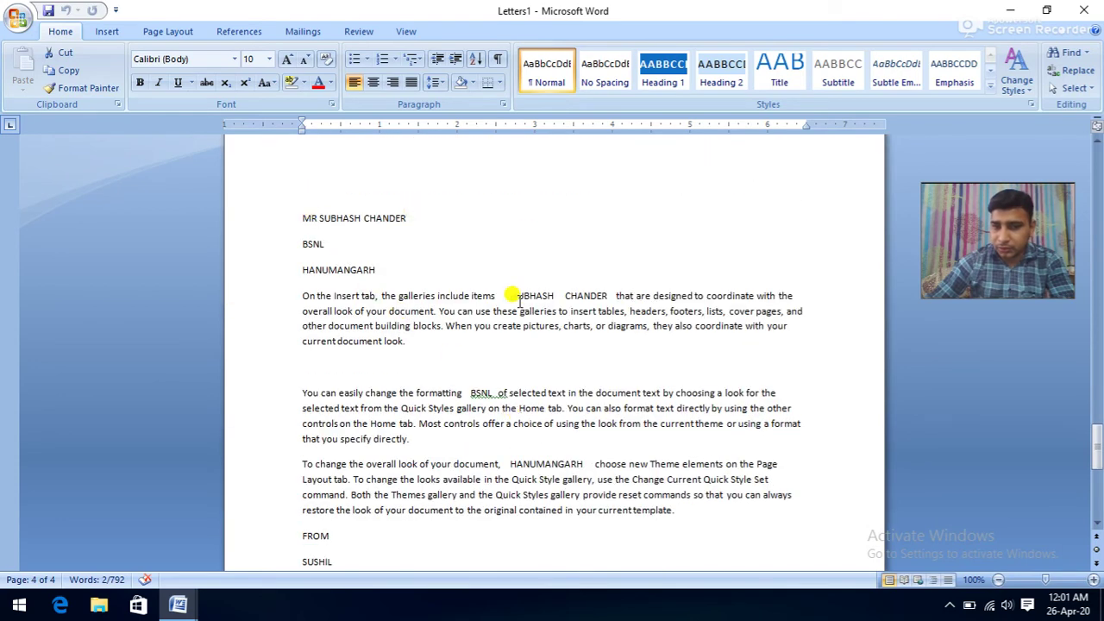
- Scroll back up through the merged letters to review each page
scroll(564, 395, down, 4)
scroll(564, 395, down, 4)
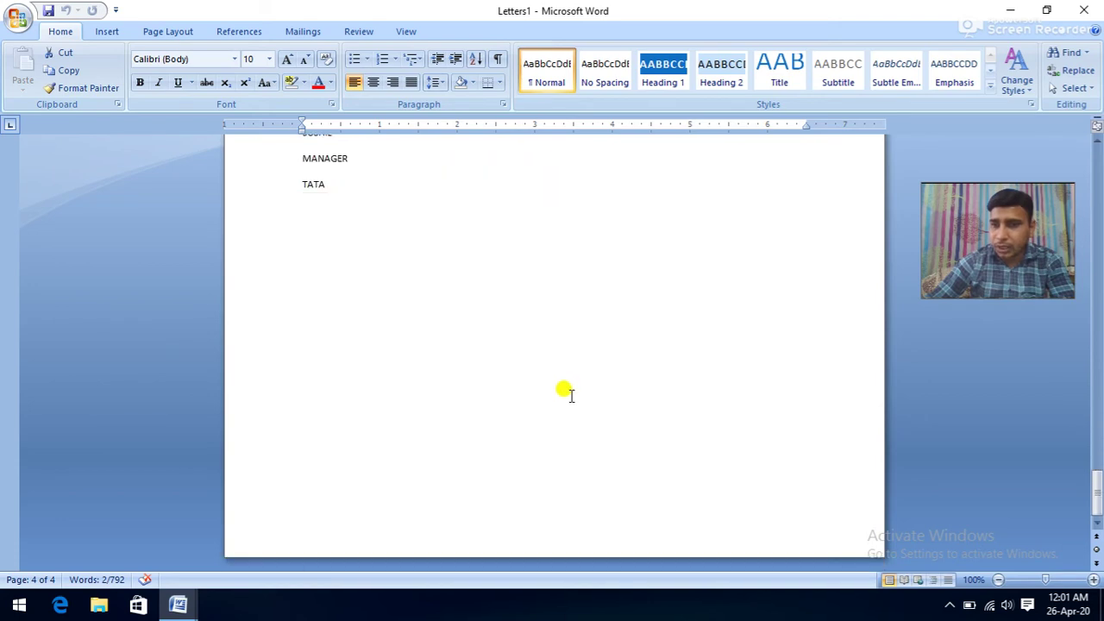
scroll(564, 394, up, 3)
scroll(568, 393, up, 1)
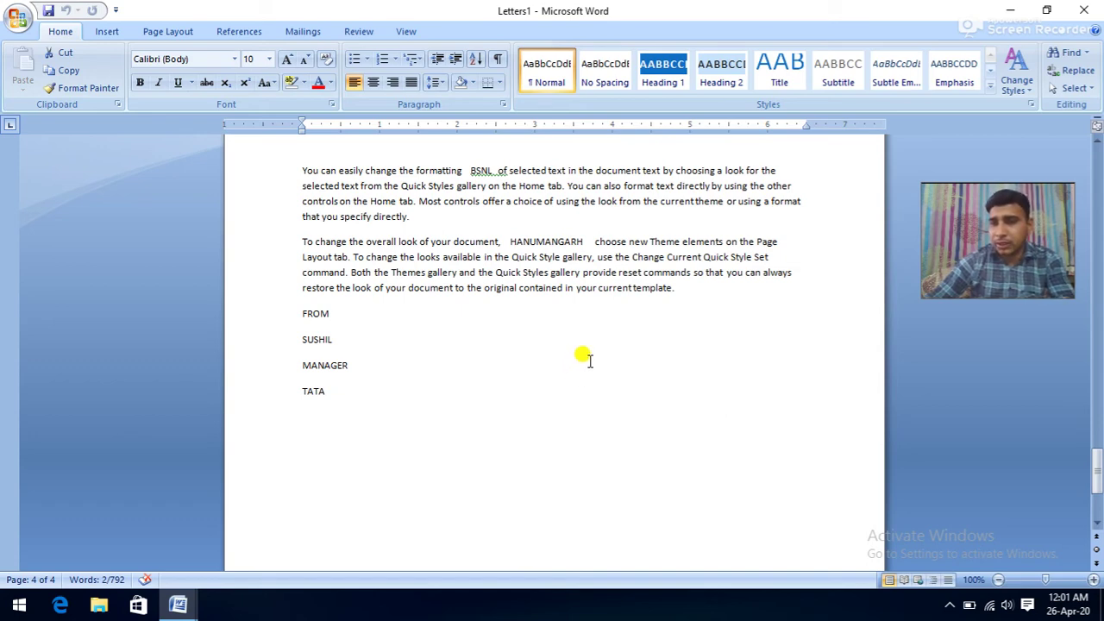
scroll(584, 356, up, 5)
scroll(585, 356, up, 5)
scroll(585, 353, up, 10)
scroll(585, 351, up, 10)
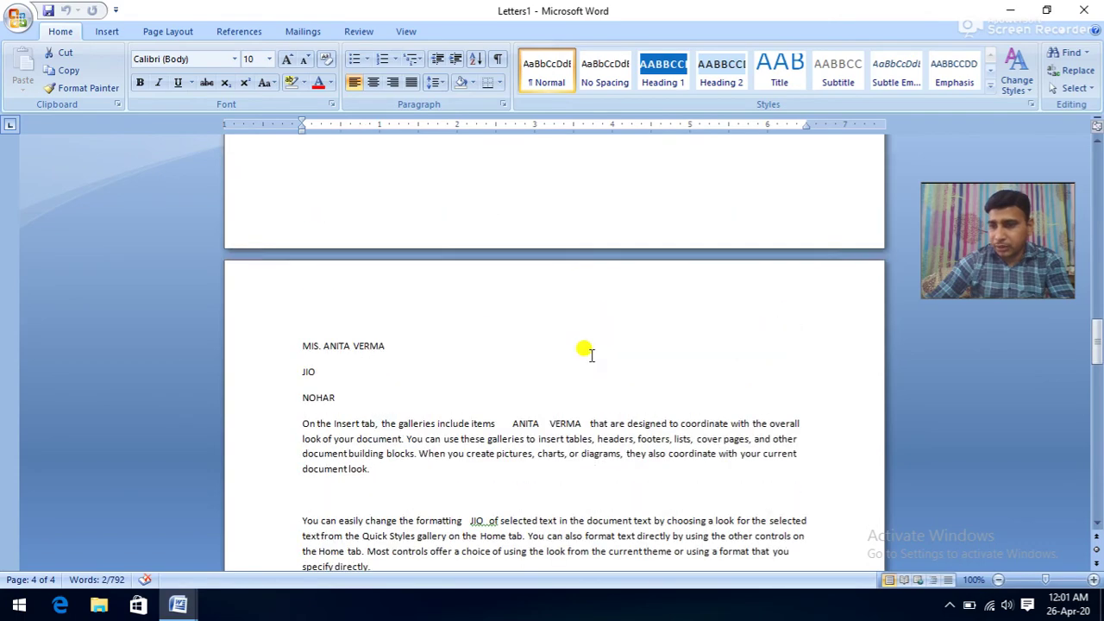
scroll(585, 351, up, 8)
scroll(586, 352, up, 4)
scroll(587, 352, up, 8)
scroll(590, 348, up, 3)
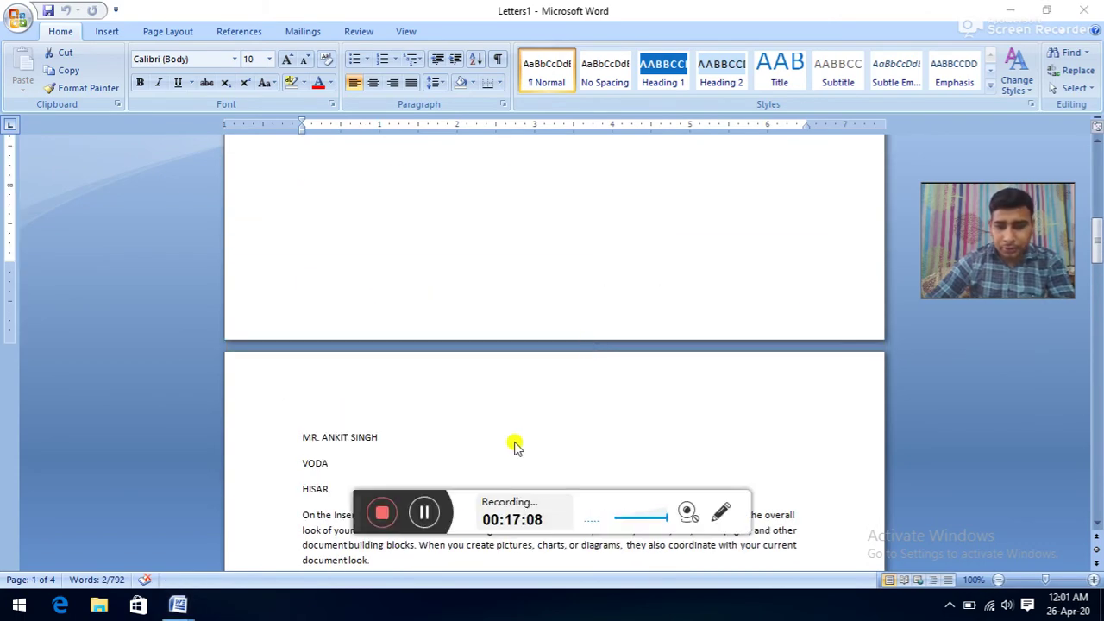
click(431, 510)
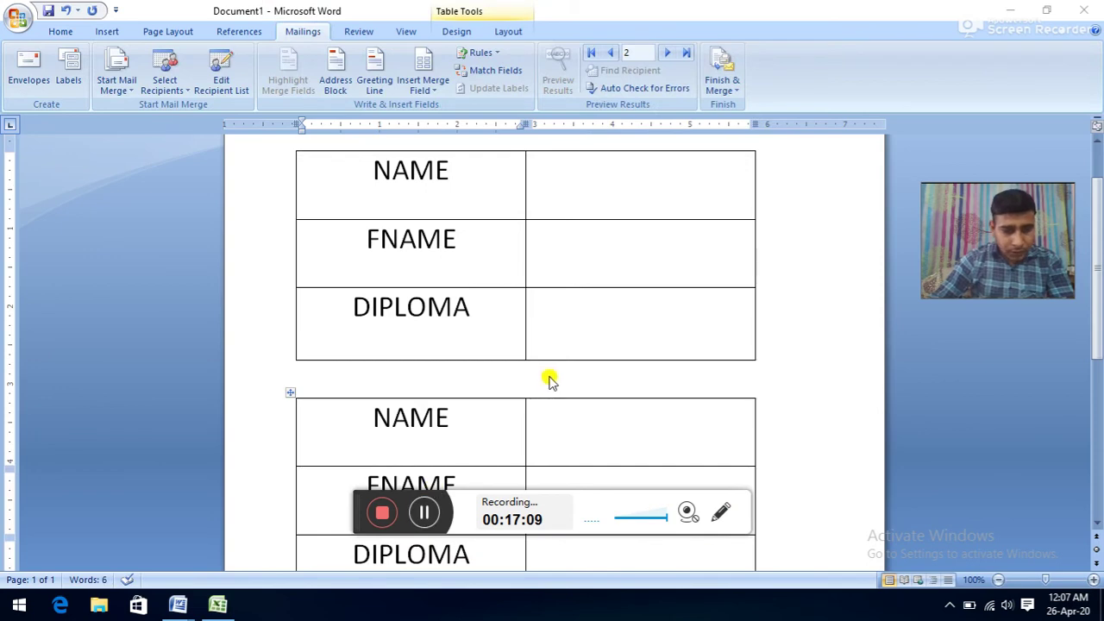
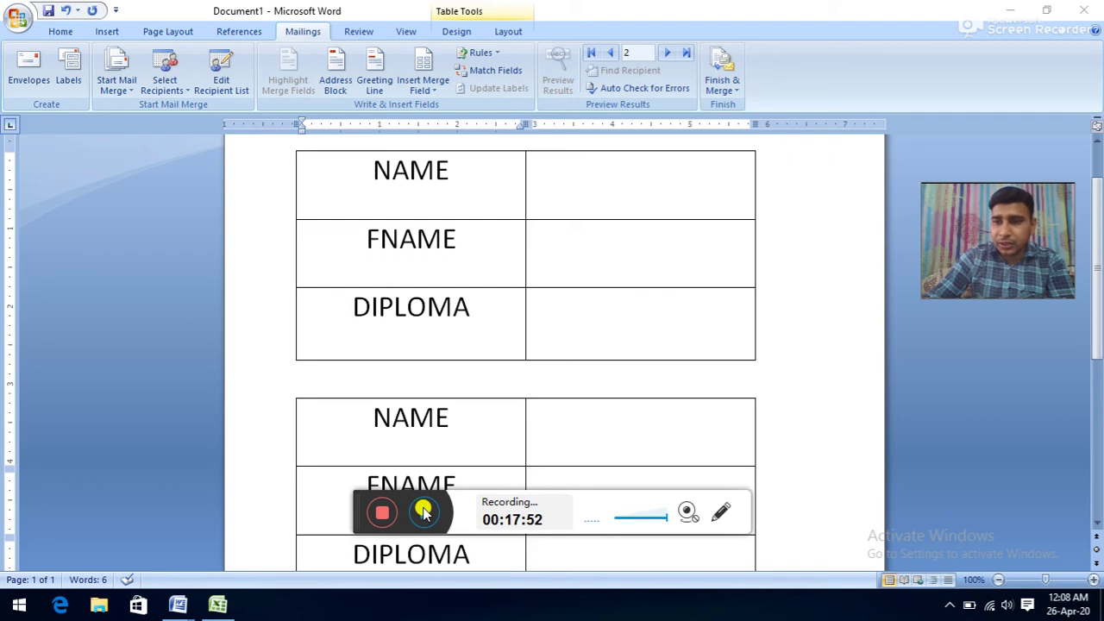
- Check the FNAME and DIPLOMA headings in Book1, then close the workbook and save changes
click(1011, 10)
click(454, 209)
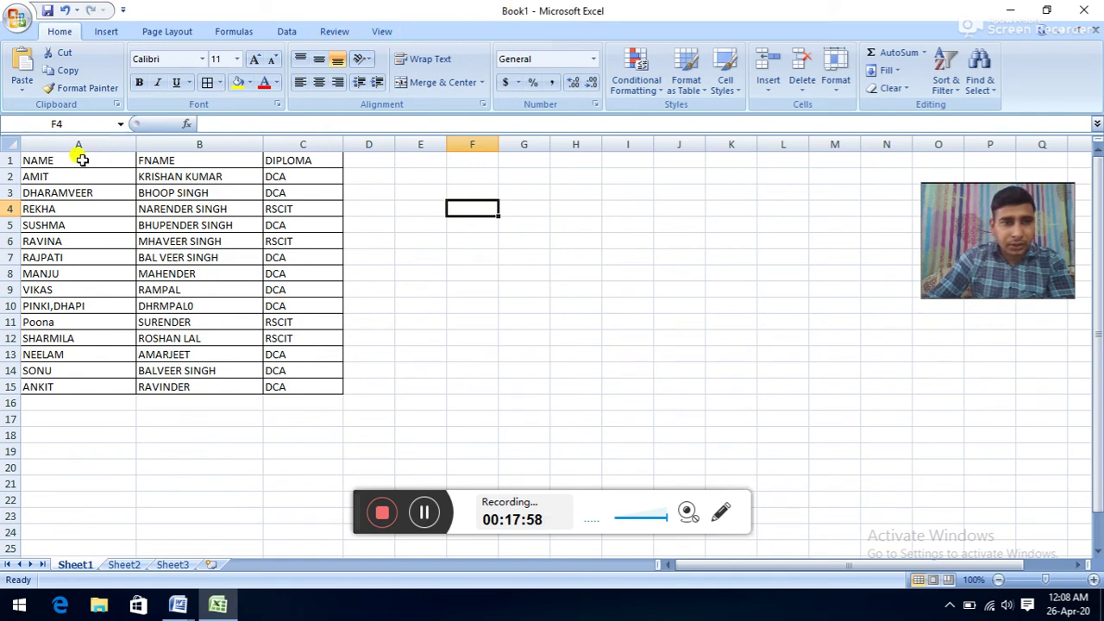
click(160, 164)
click(280, 158)
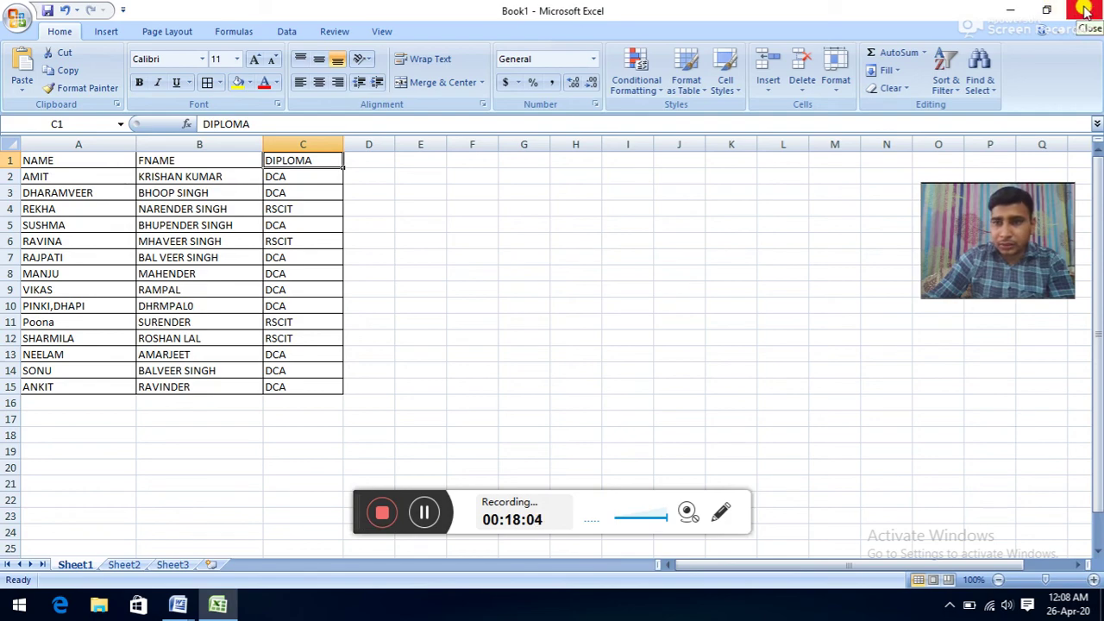
click(1086, 8)
click(492, 343)
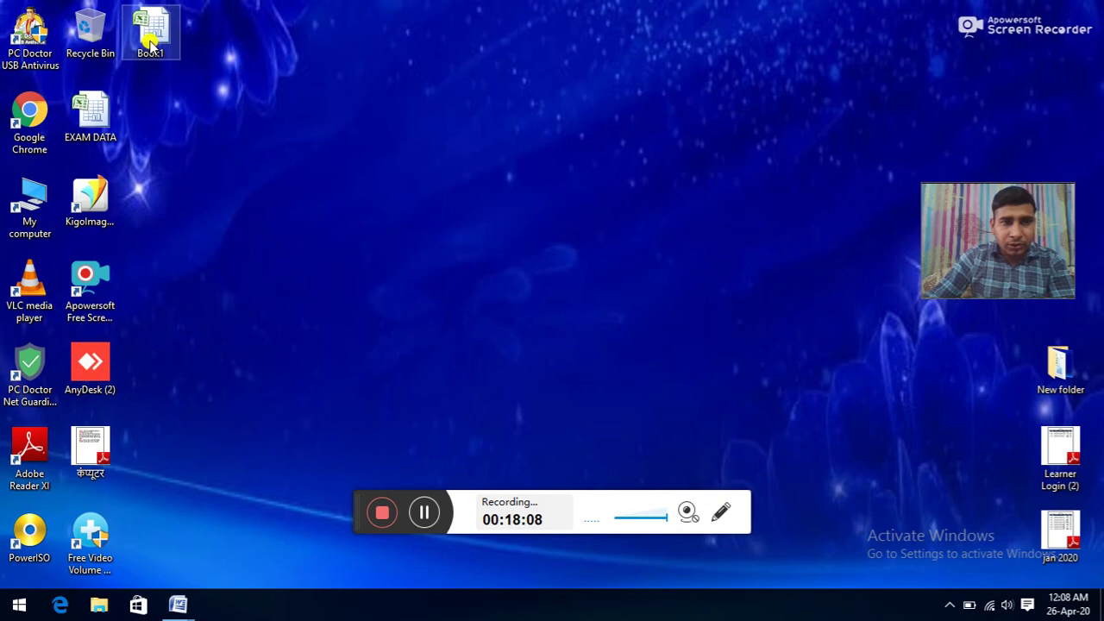
- Bring back the Word document holding the NAME, FNAME and DIPLOMA tables
click(150, 42)
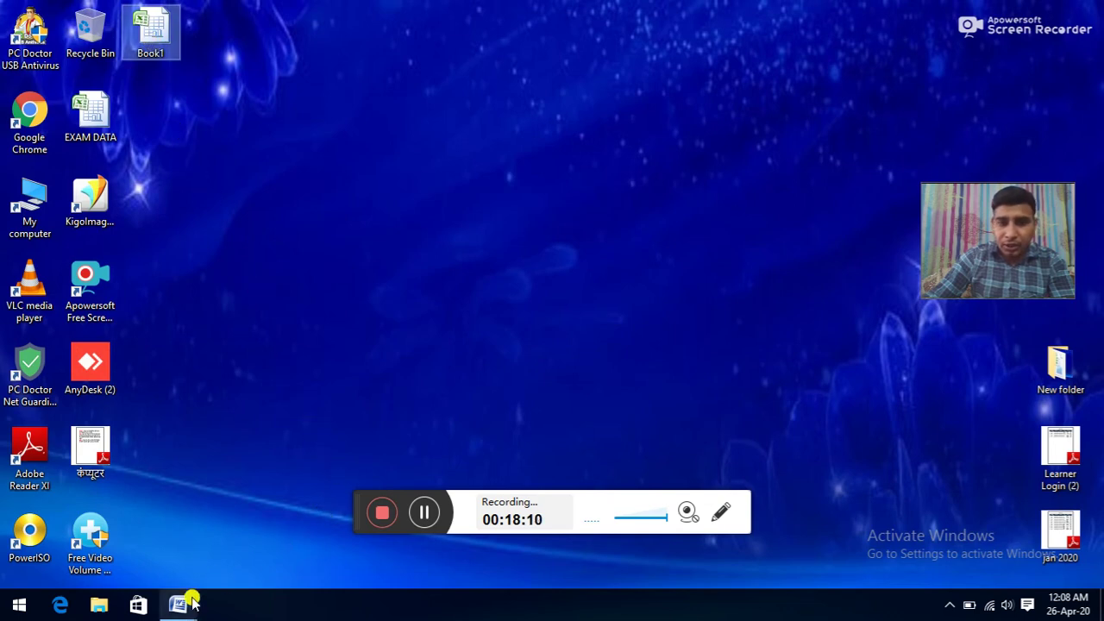
mouse_move(181, 602)
click(244, 549)
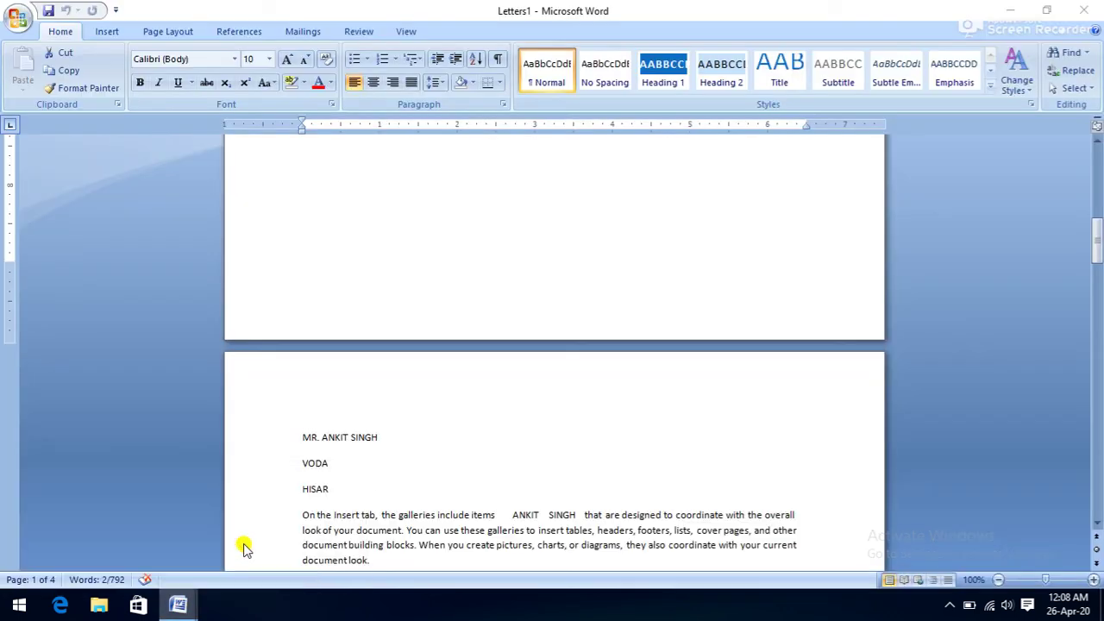
- Use the Desktop's Book1 workbook, table Sheet1$, as the existing recipient list and dismiss the error
mouse_move(181, 604)
click(115, 531)
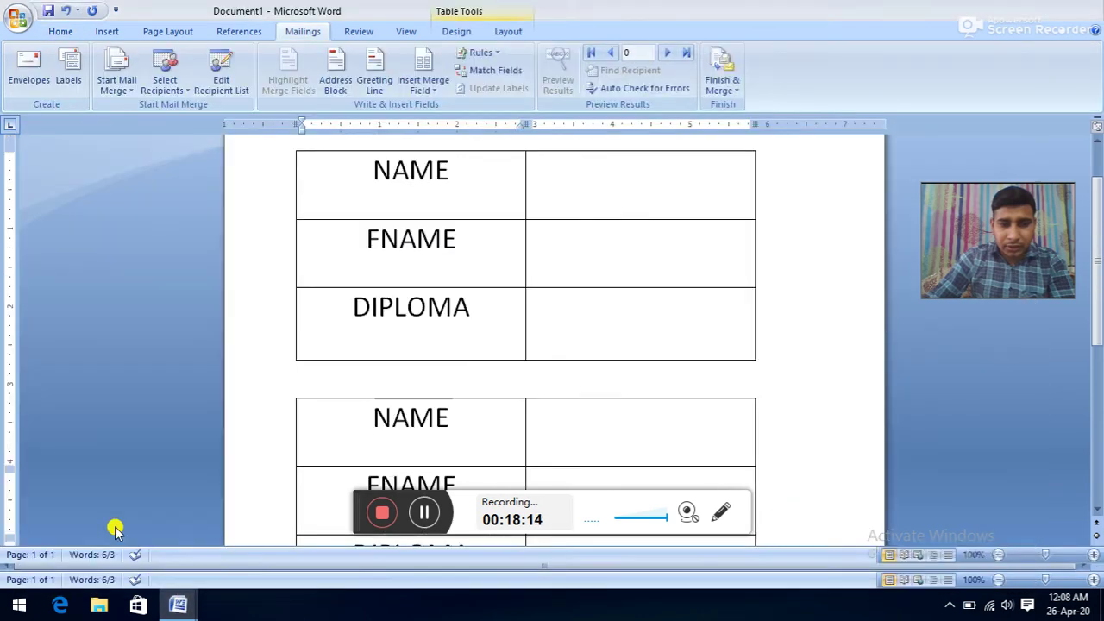
click(183, 94)
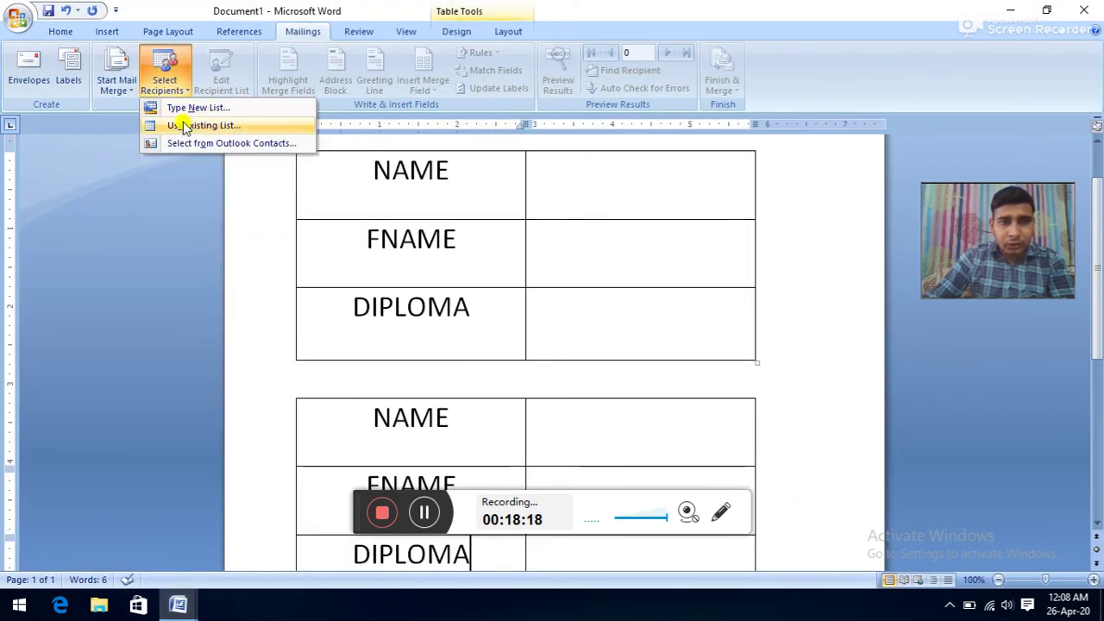
click(184, 126)
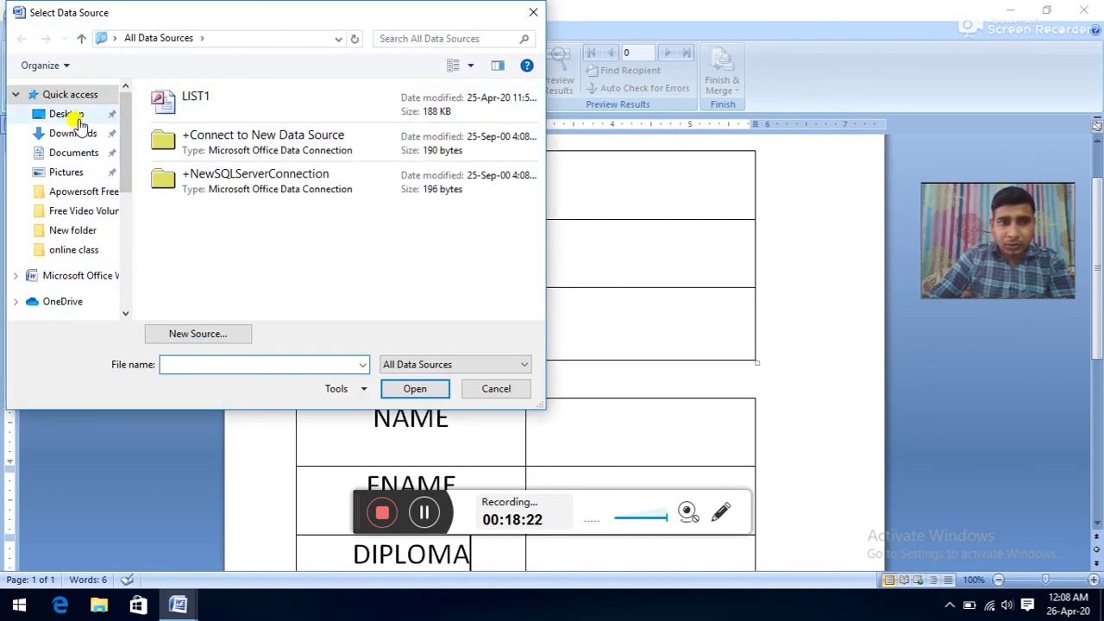
click(69, 114)
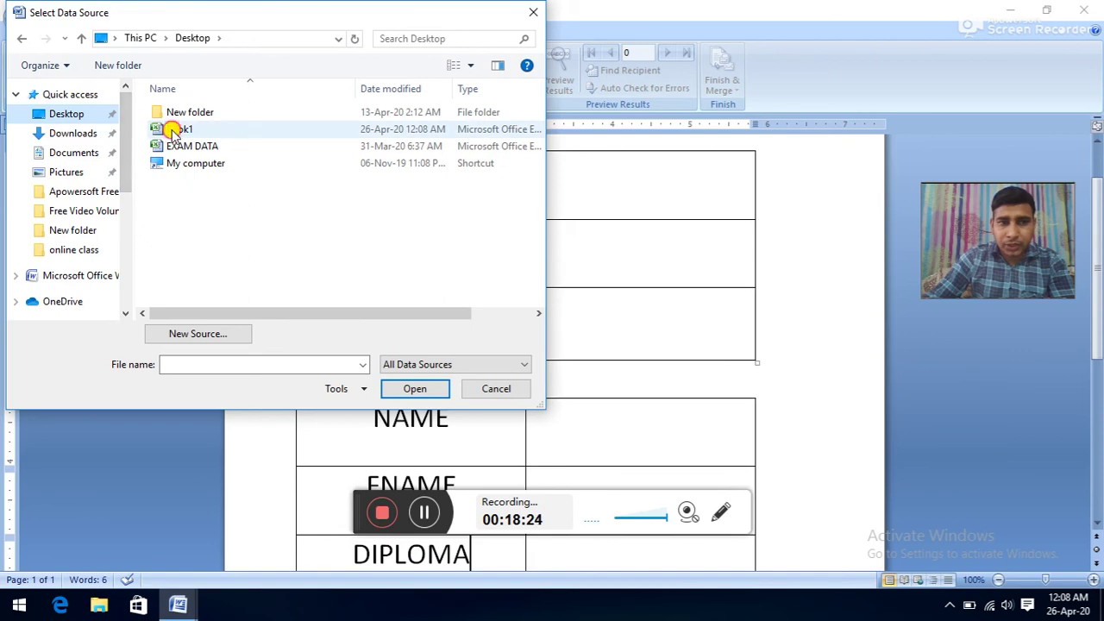
click(176, 130)
click(396, 388)
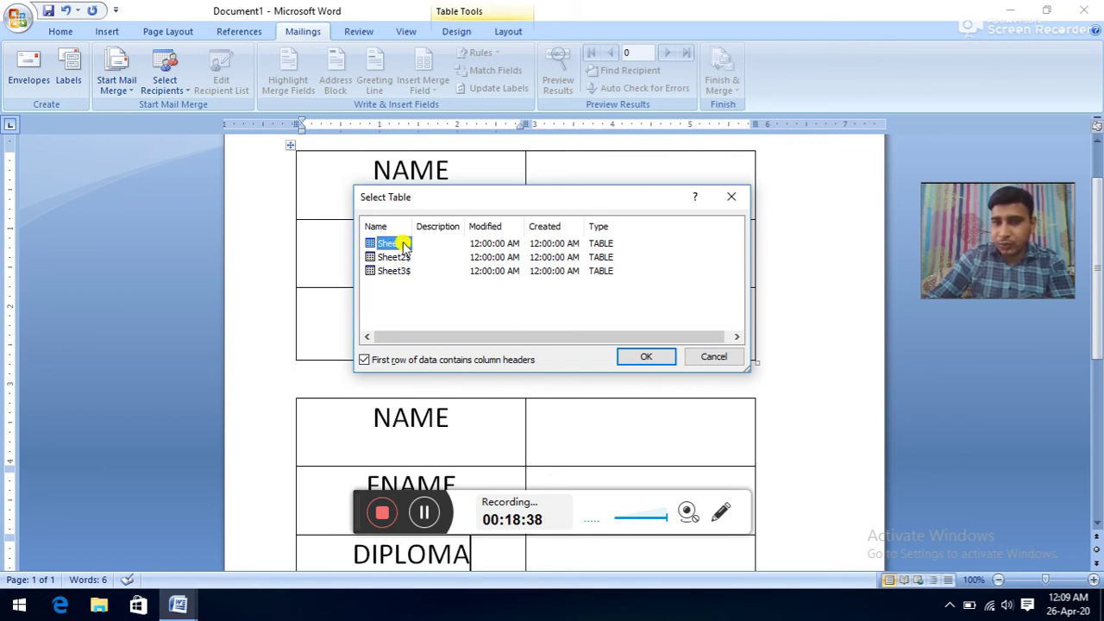
click(643, 358)
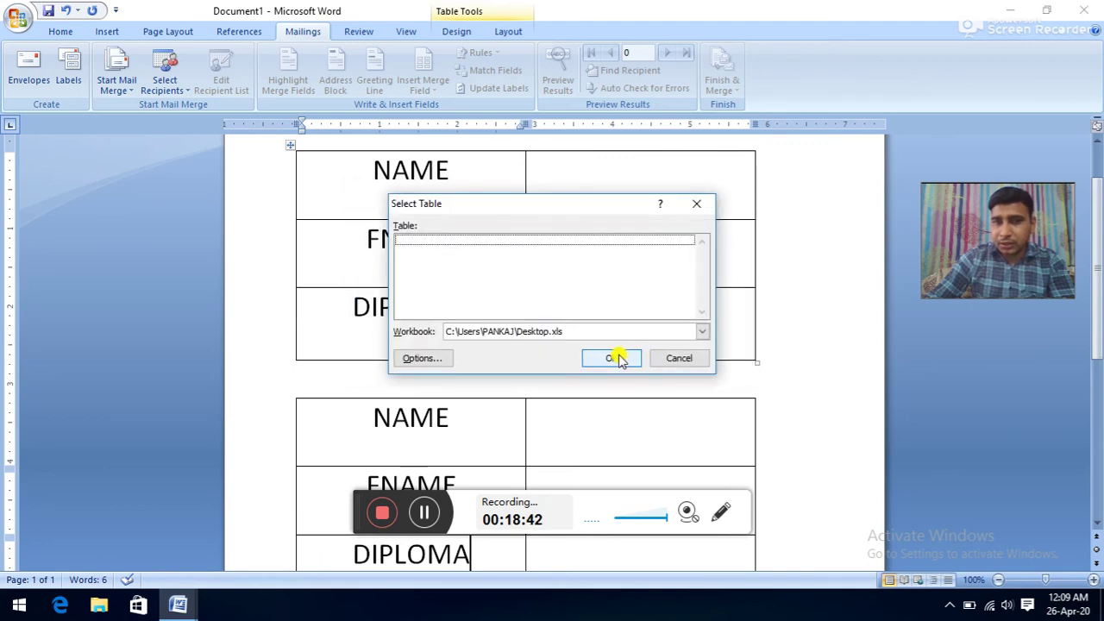
click(619, 358)
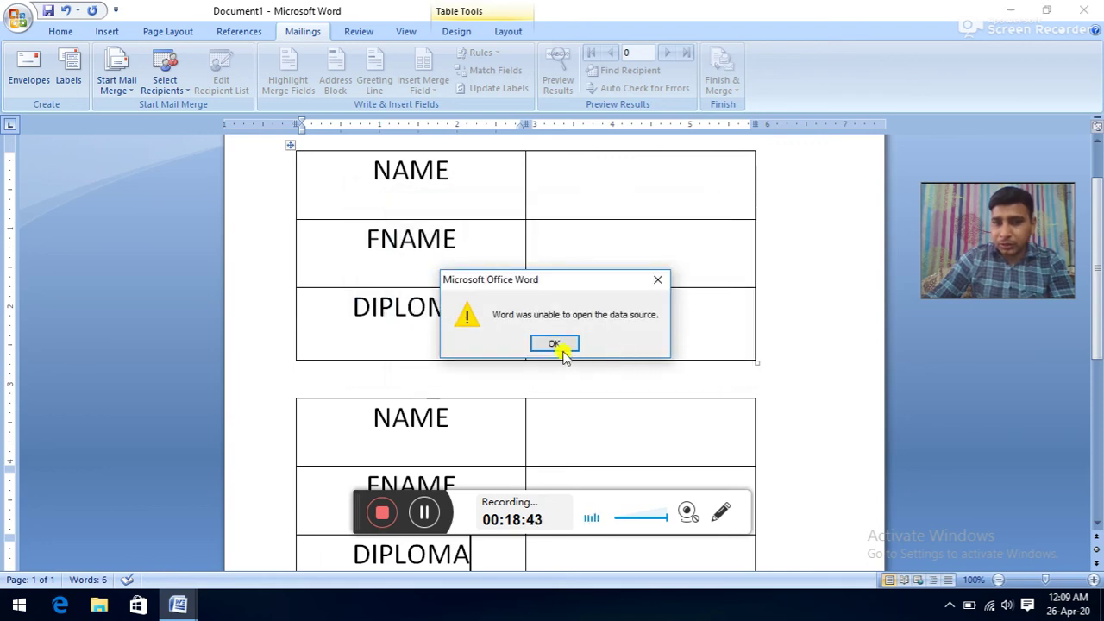
click(556, 345)
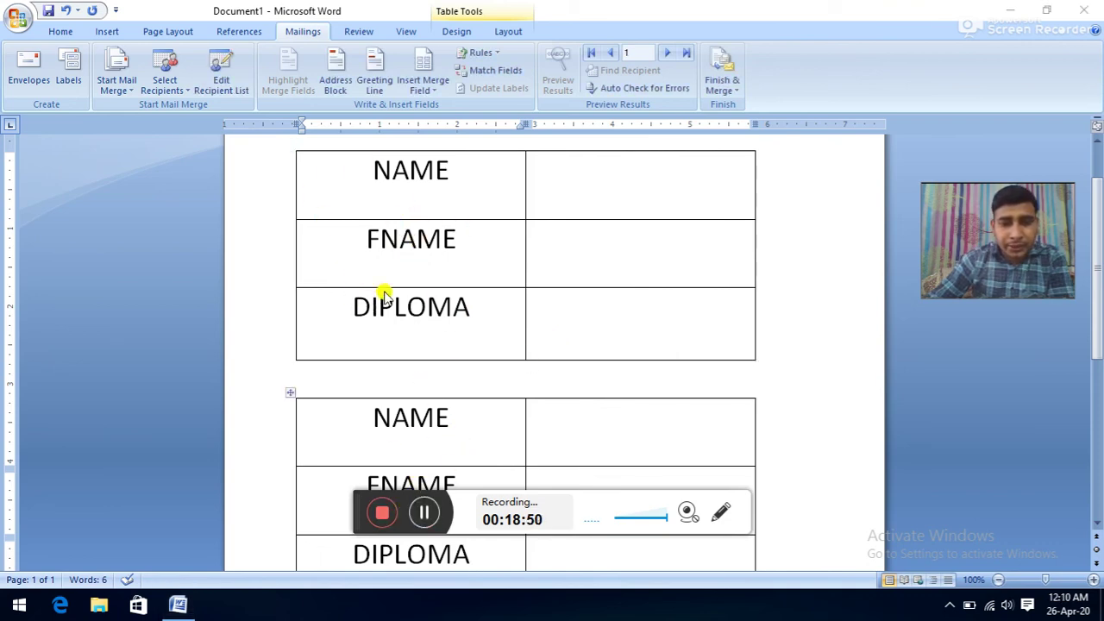
click(1008, 9)
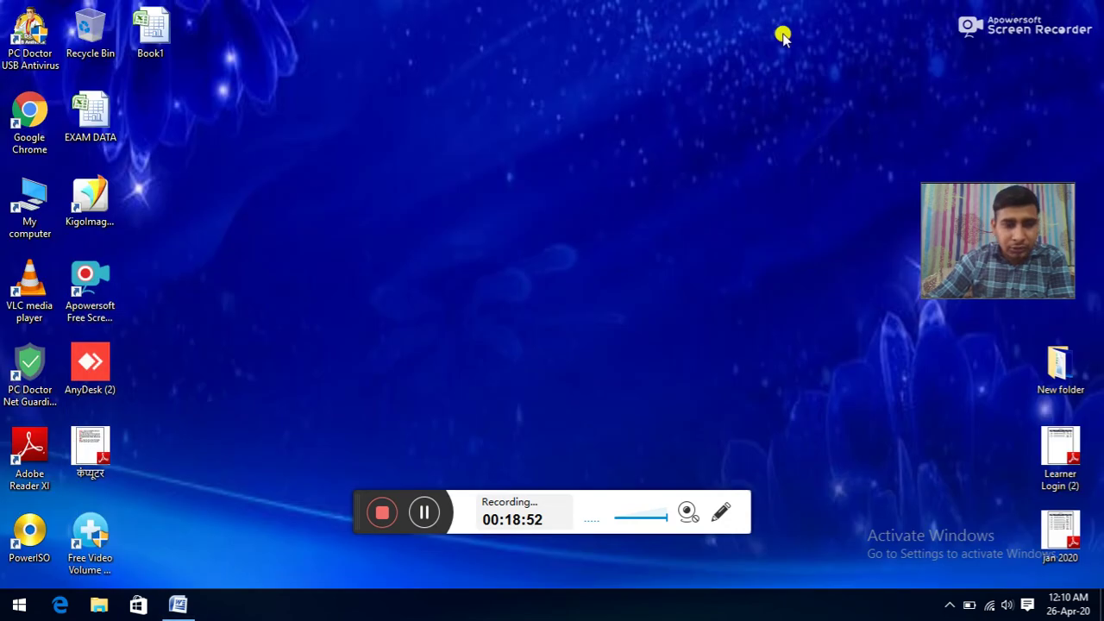
double_click(173, 50)
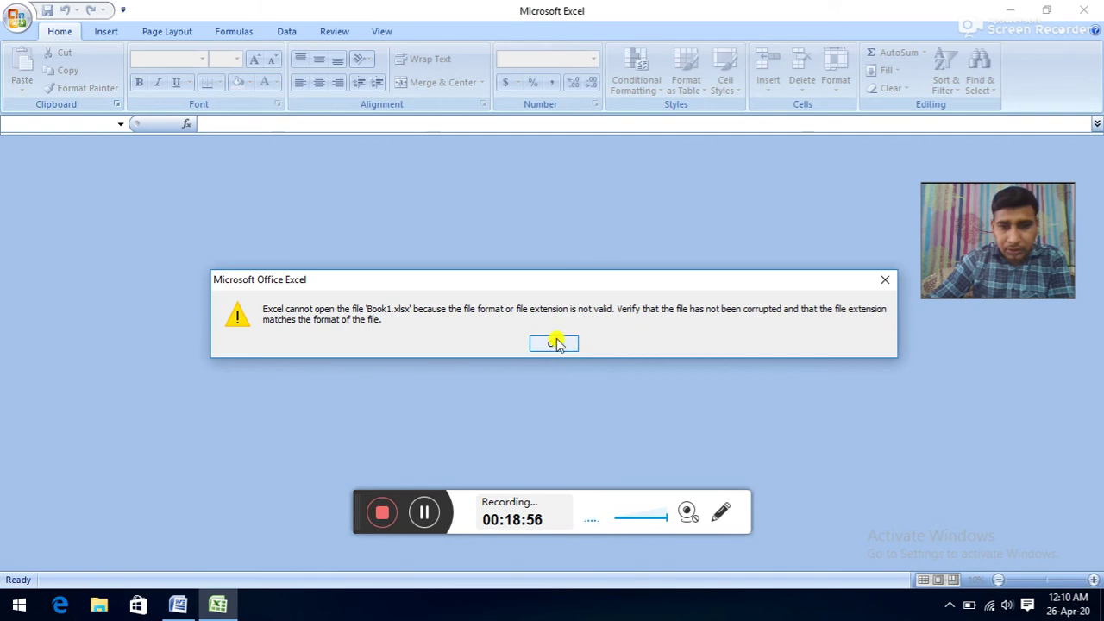
click(554, 344)
click(1087, 10)
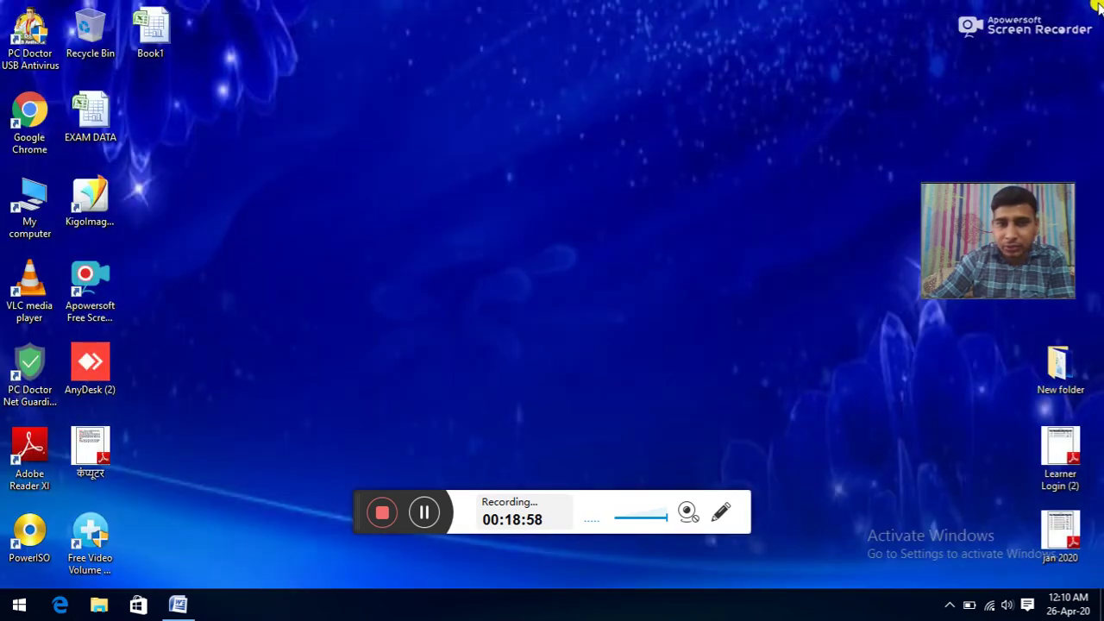
click(178, 603)
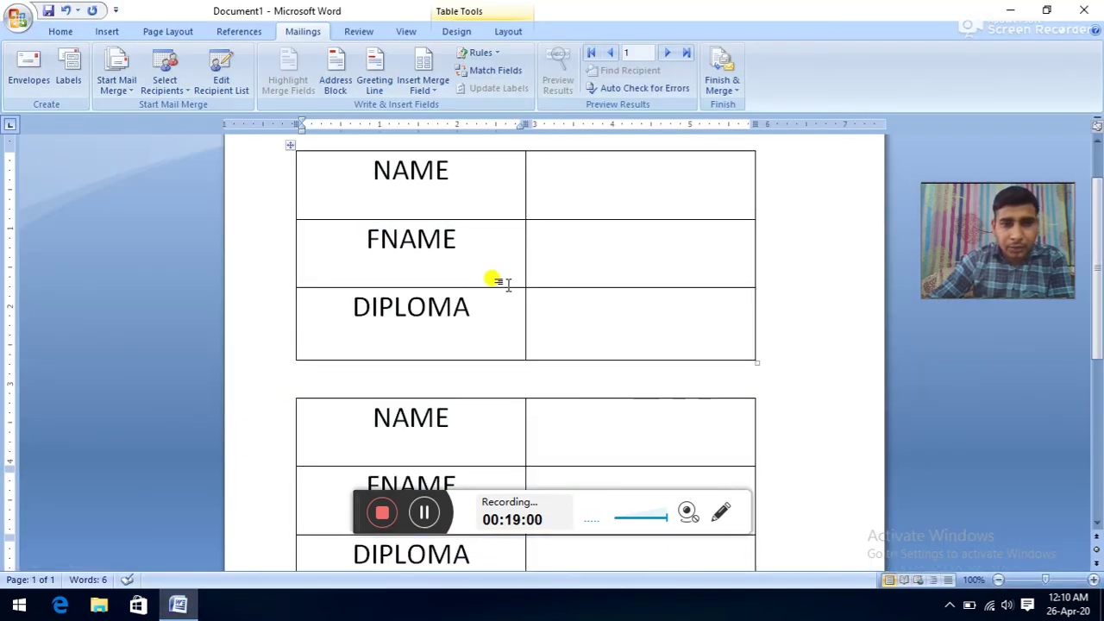
- Put NAME, FNAME and DIPLOMA merge fields in the first table's right cells and preview record 1
click(556, 176)
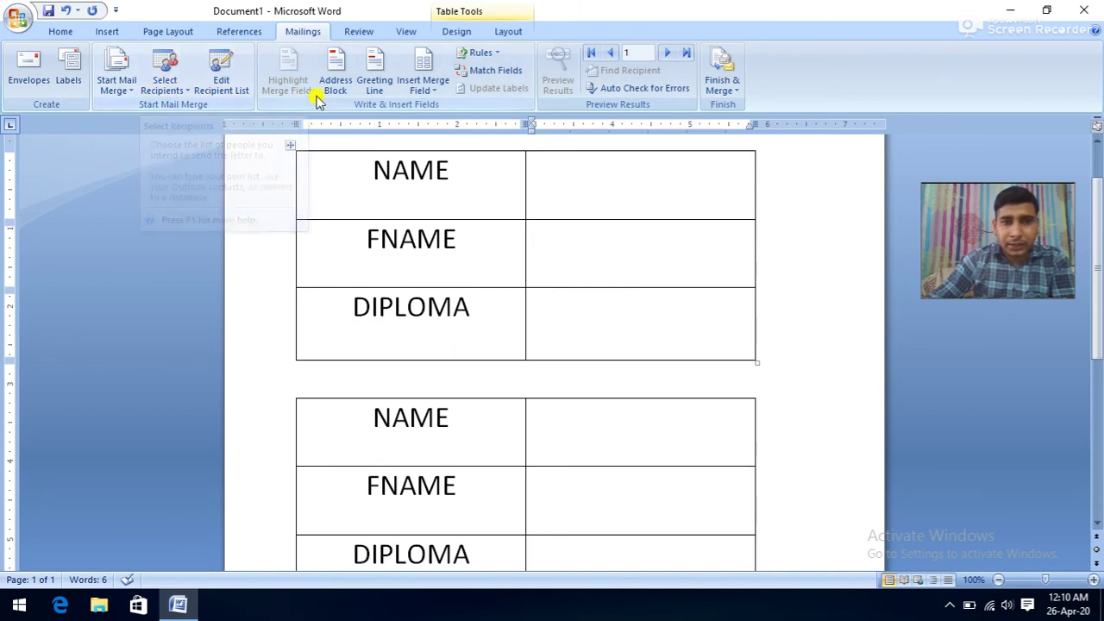
click(500, 71)
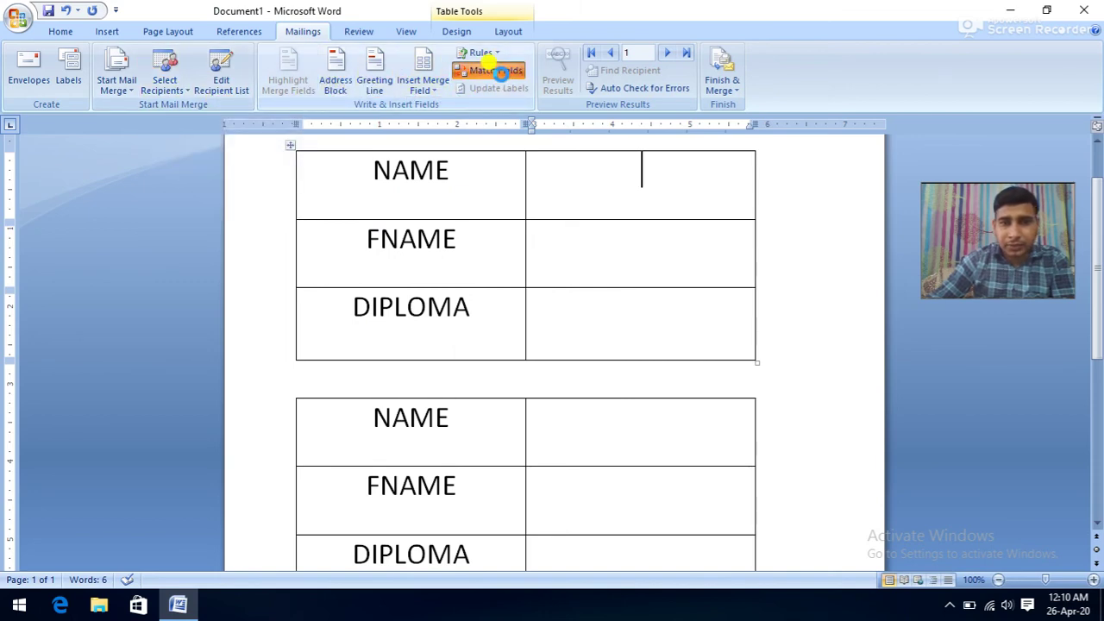
click(655, 113)
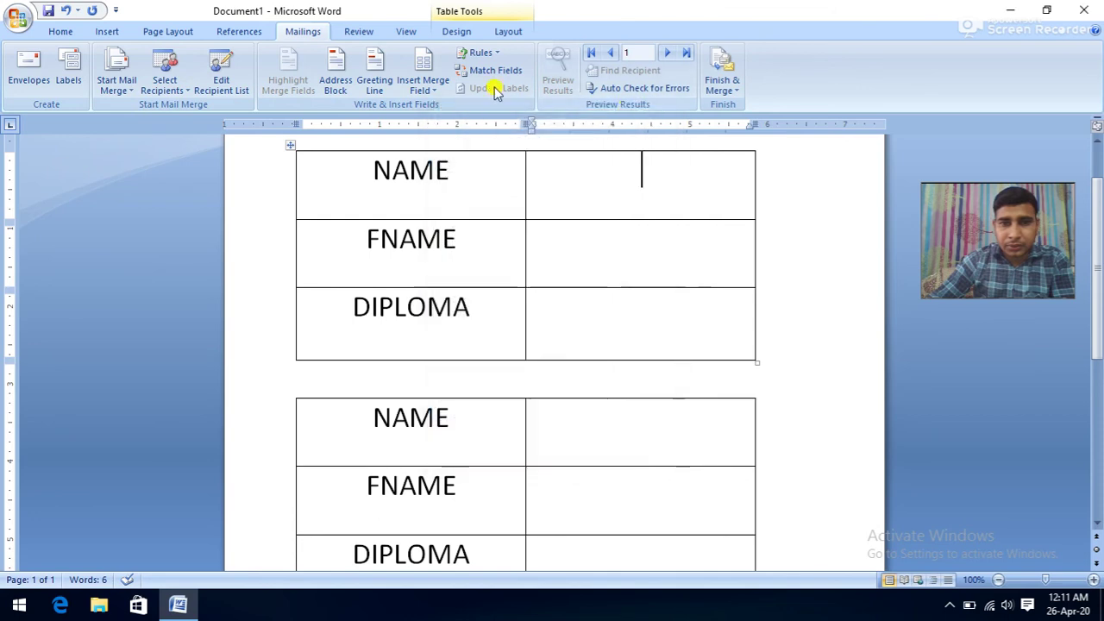
click(422, 86)
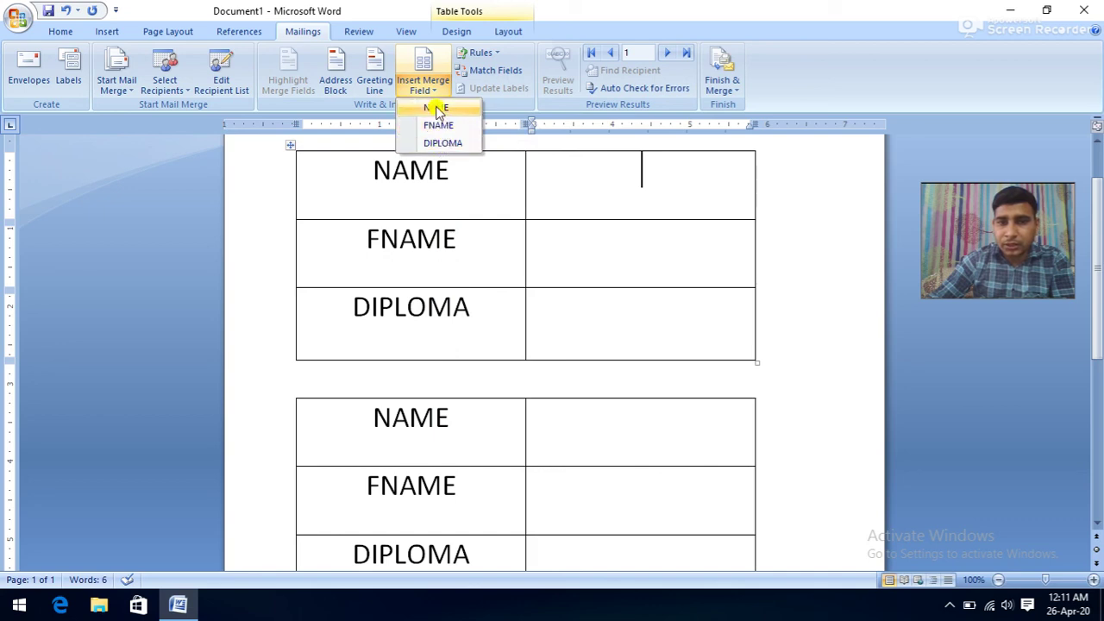
click(438, 110)
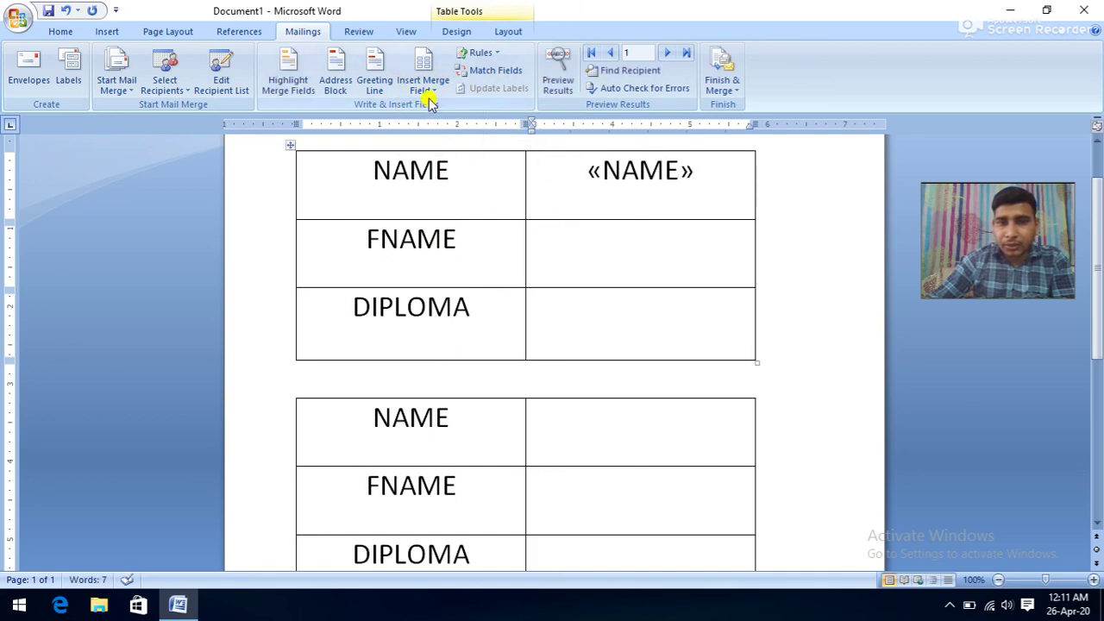
click(423, 86)
click(434, 123)
click(578, 298)
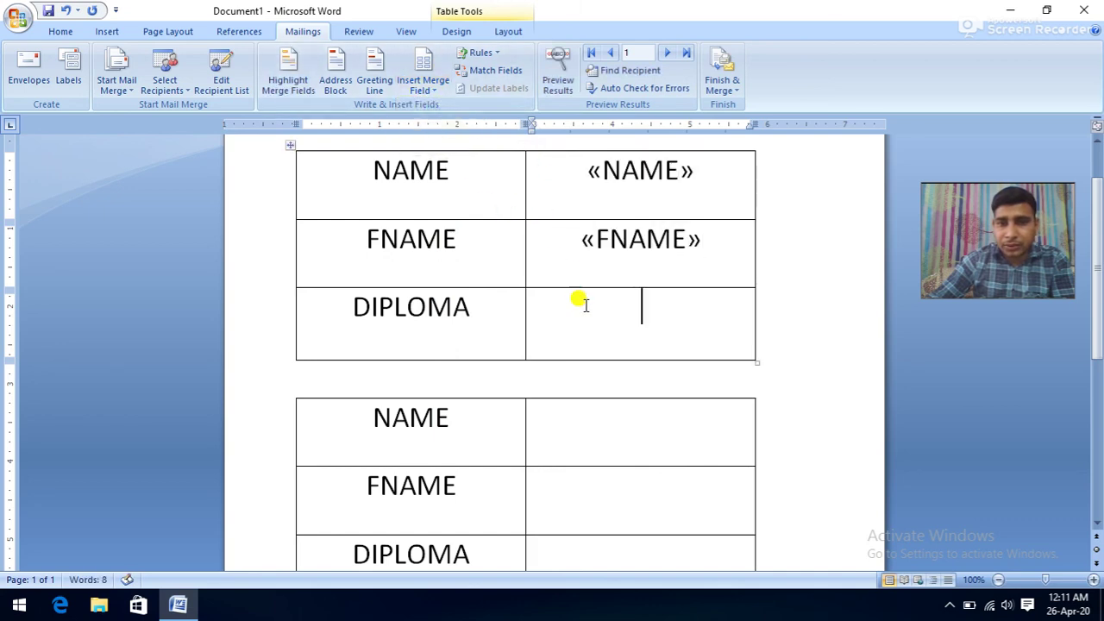
click(427, 87)
click(440, 144)
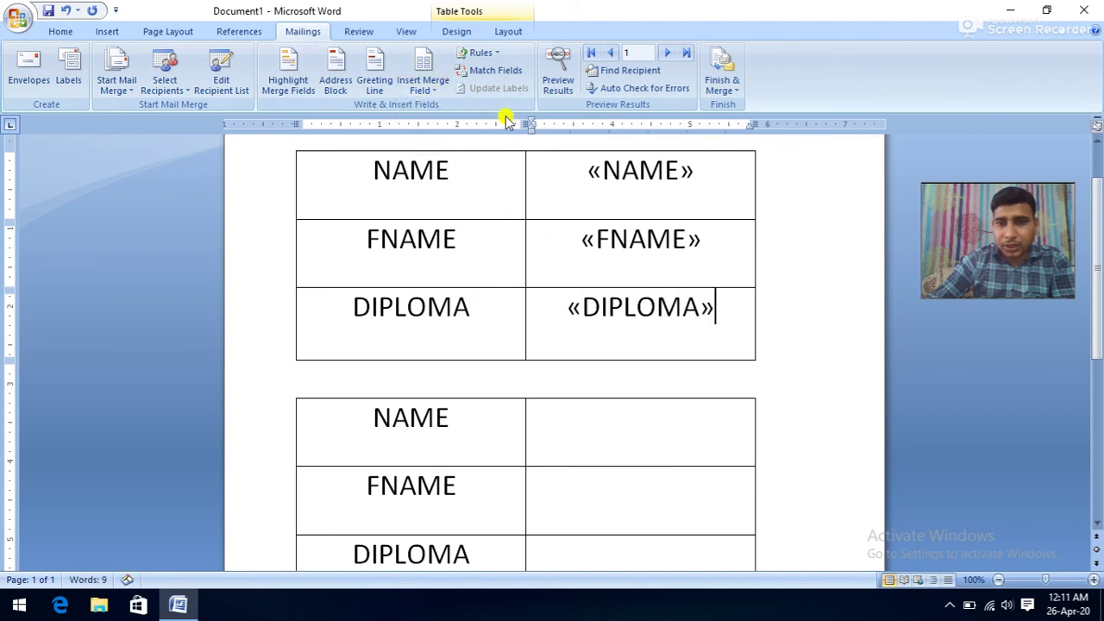
click(558, 74)
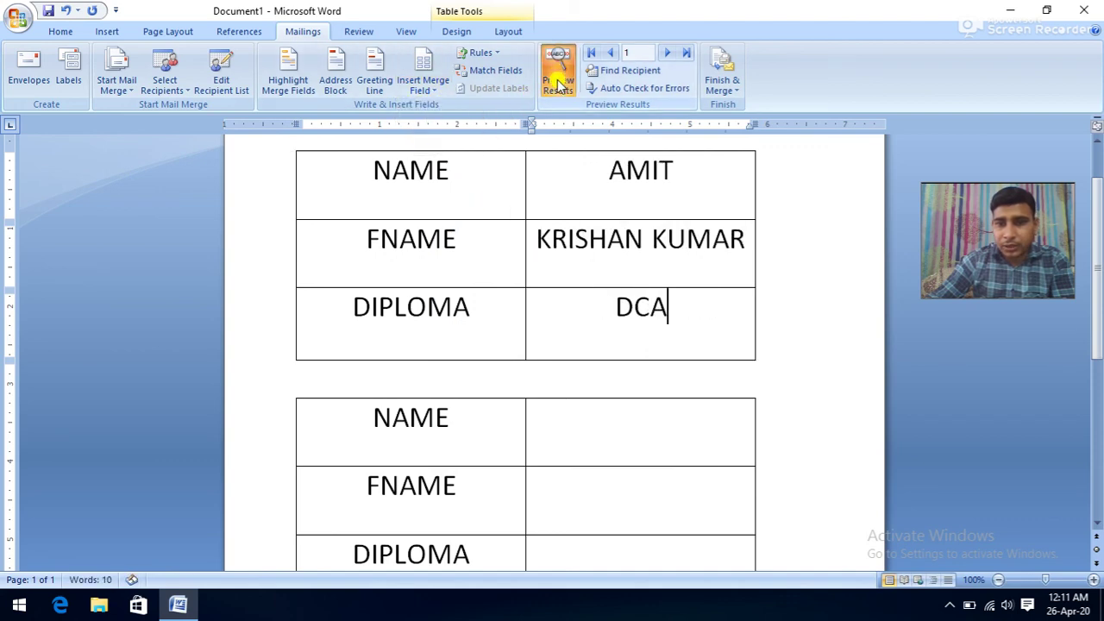
- Step through the merged students to record 6, then turn Preview Results off
click(673, 55)
click(673, 55)
click(672, 55)
click(673, 54)
click(672, 55)
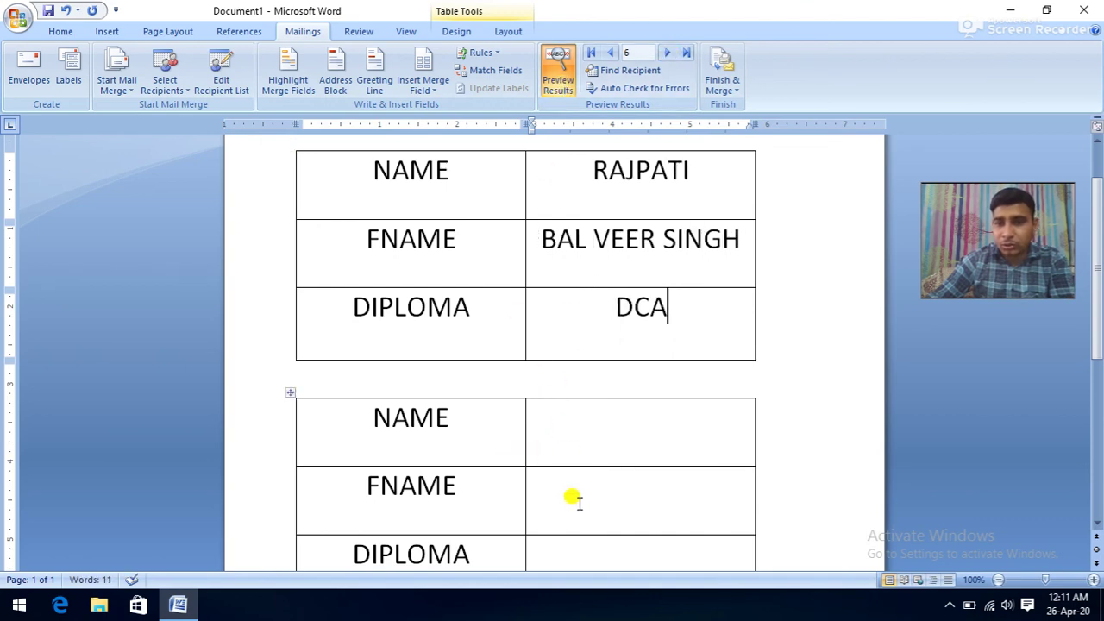
click(559, 71)
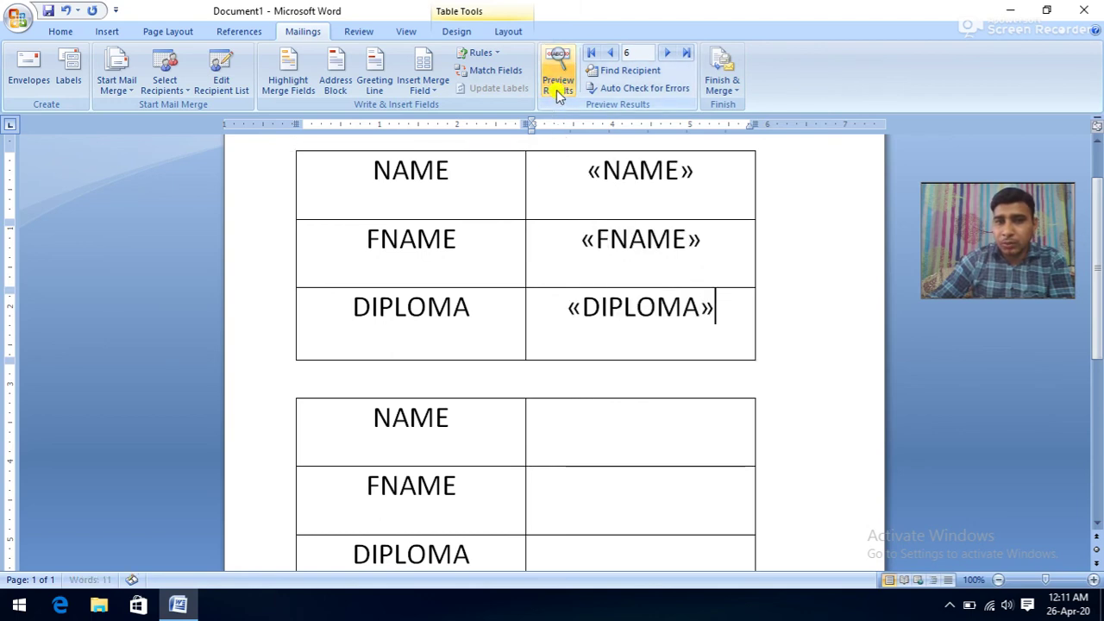
- Insert a «Next Record» rule between the two tables
click(424, 380)
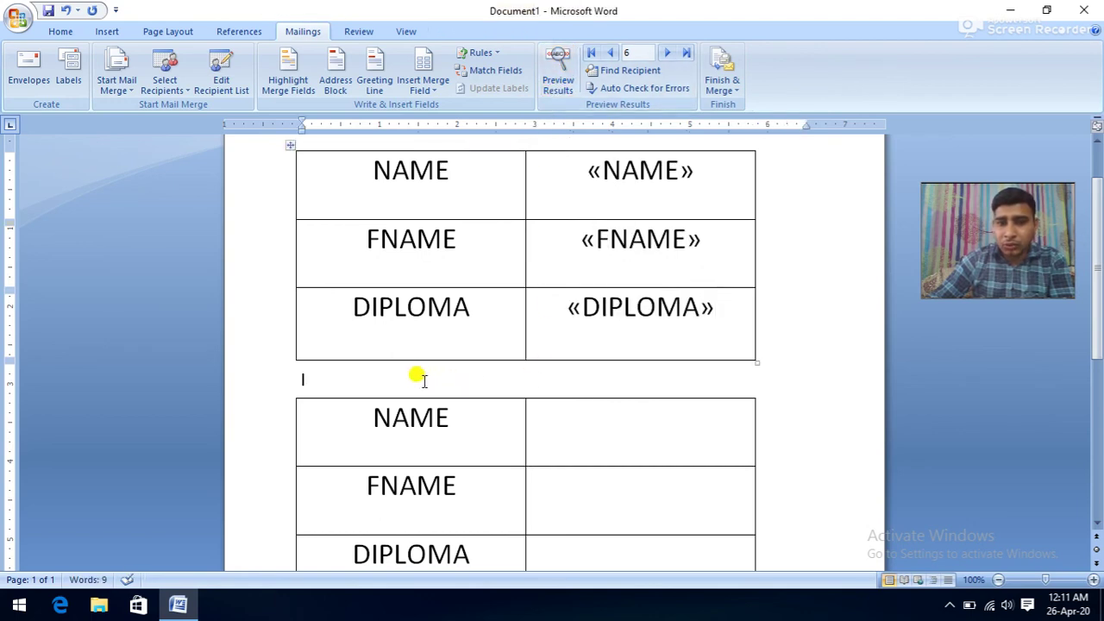
click(488, 53)
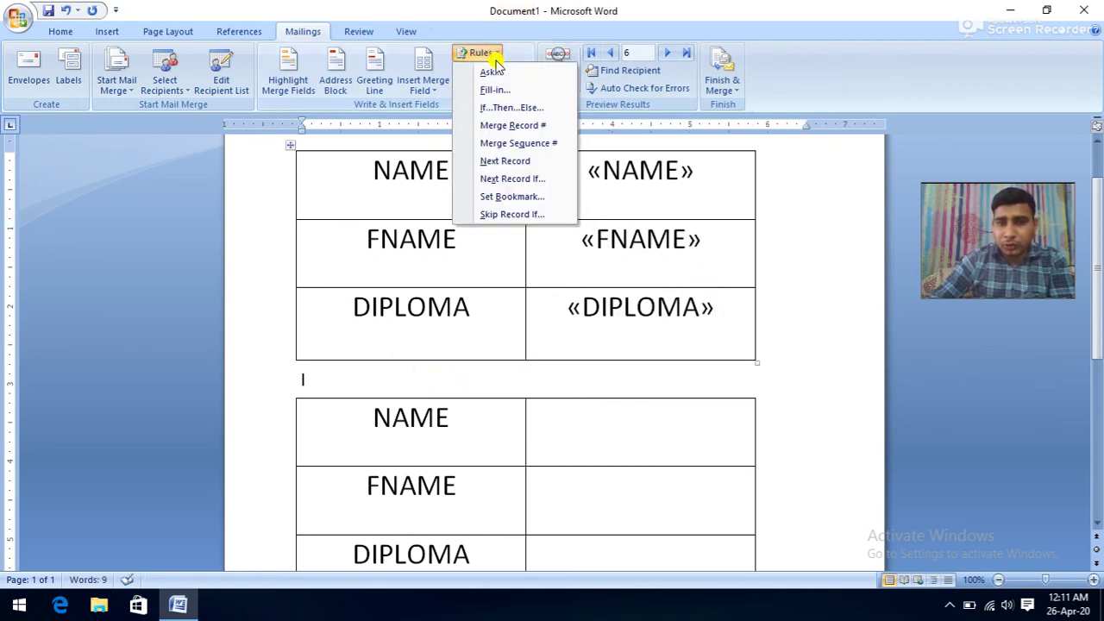
click(499, 164)
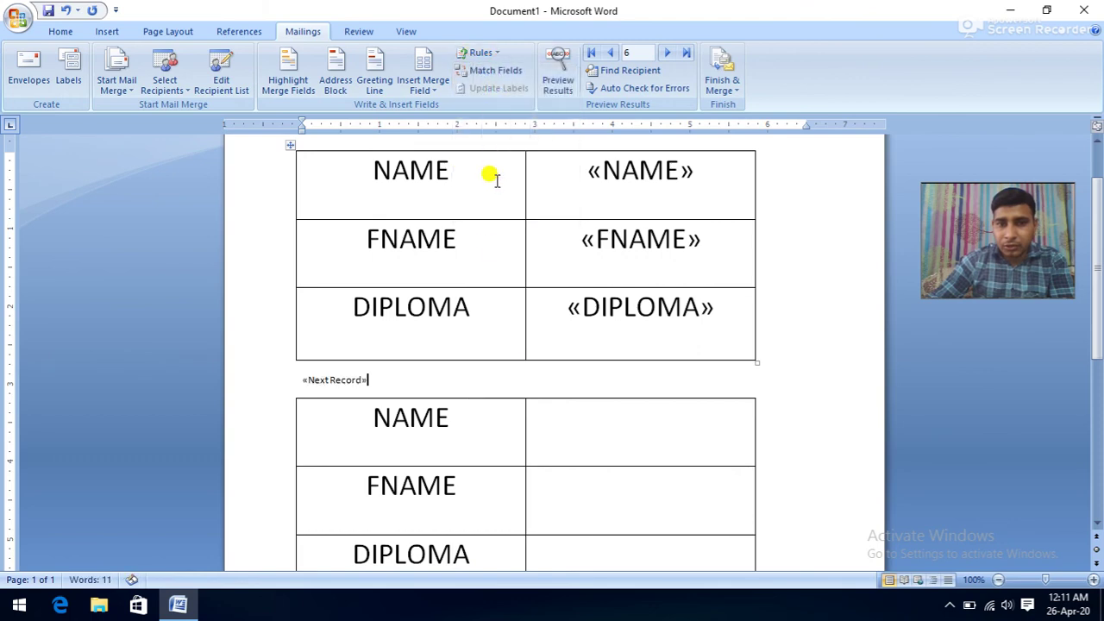
- Insert the NAME, FNAME and DIPLOMA merge fields into the lower table's value cells
click(565, 435)
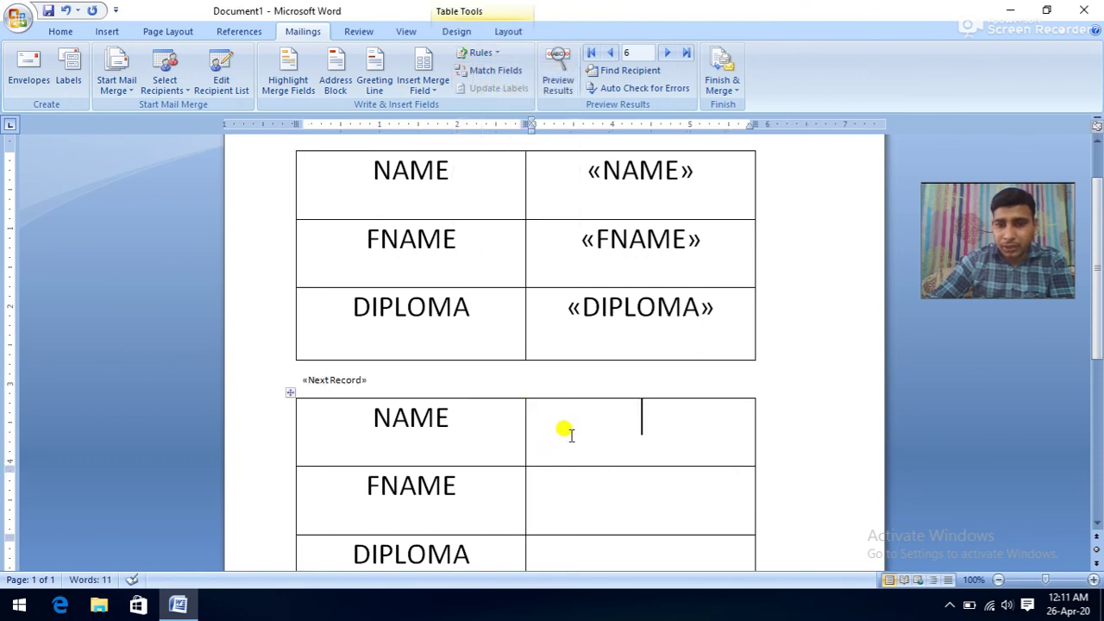
click(424, 85)
click(436, 108)
click(561, 481)
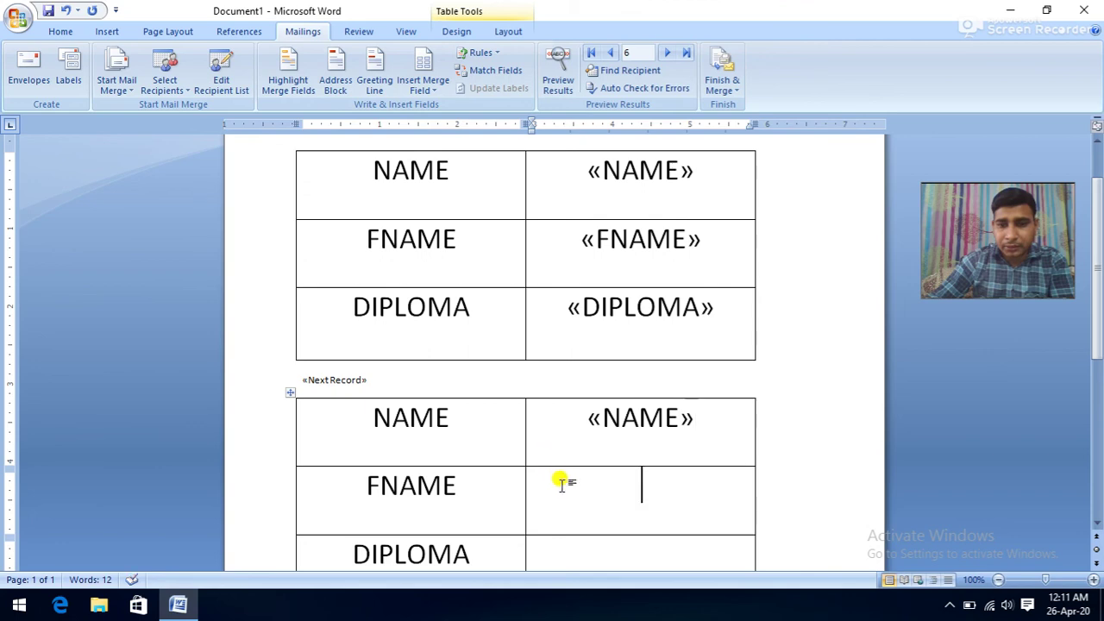
click(429, 91)
click(438, 125)
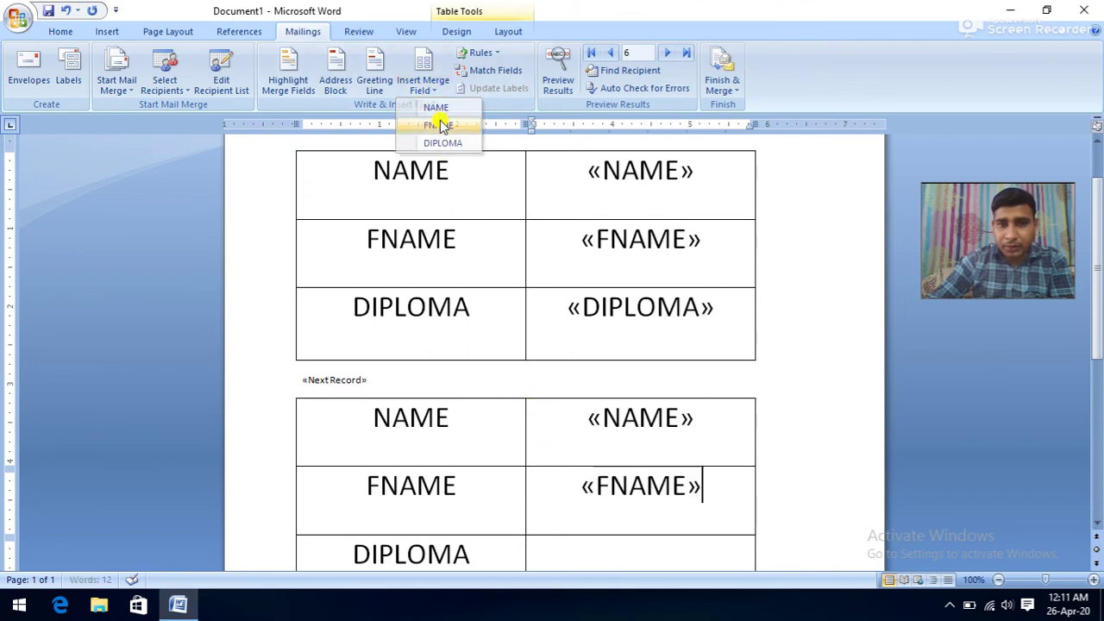
click(599, 540)
scroll(599, 540, down, 1)
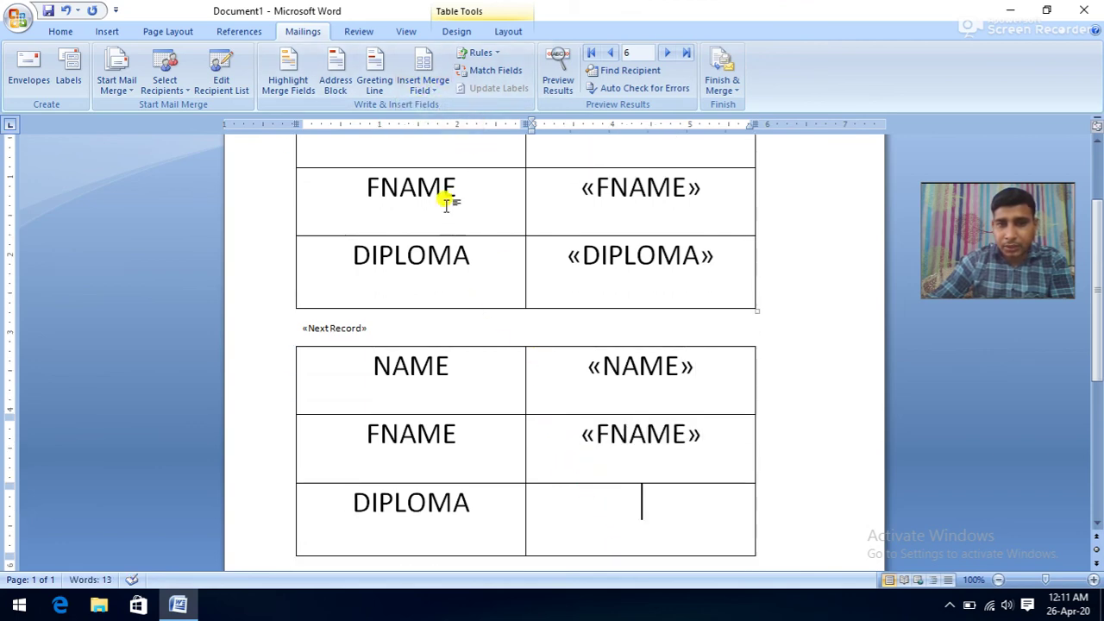
click(433, 97)
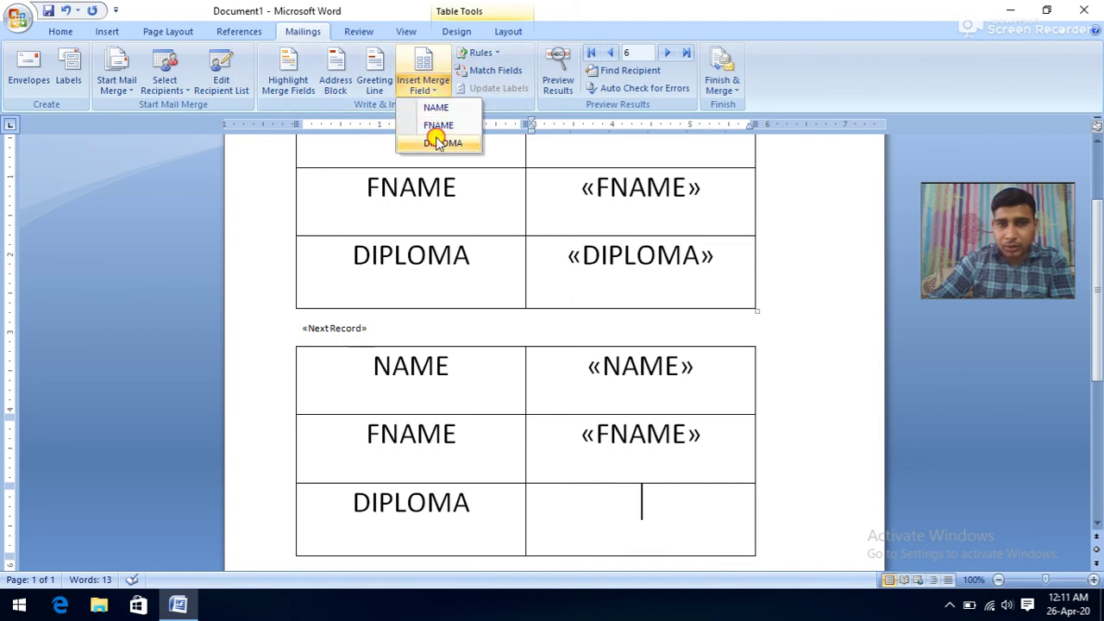
click(434, 140)
scroll(574, 289, up, 1)
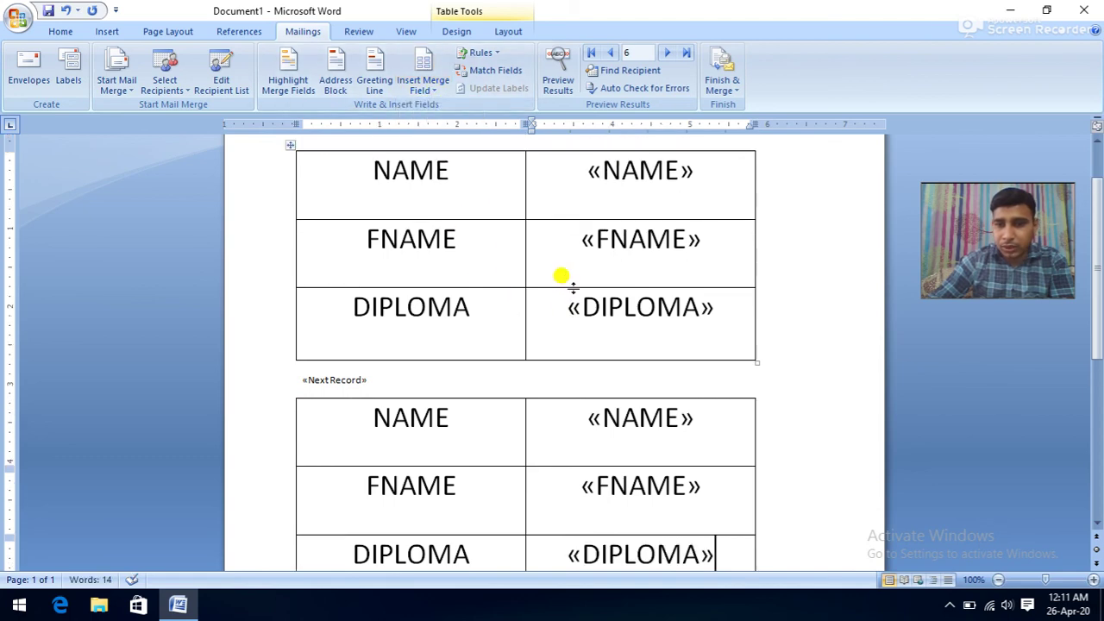
click(609, 53)
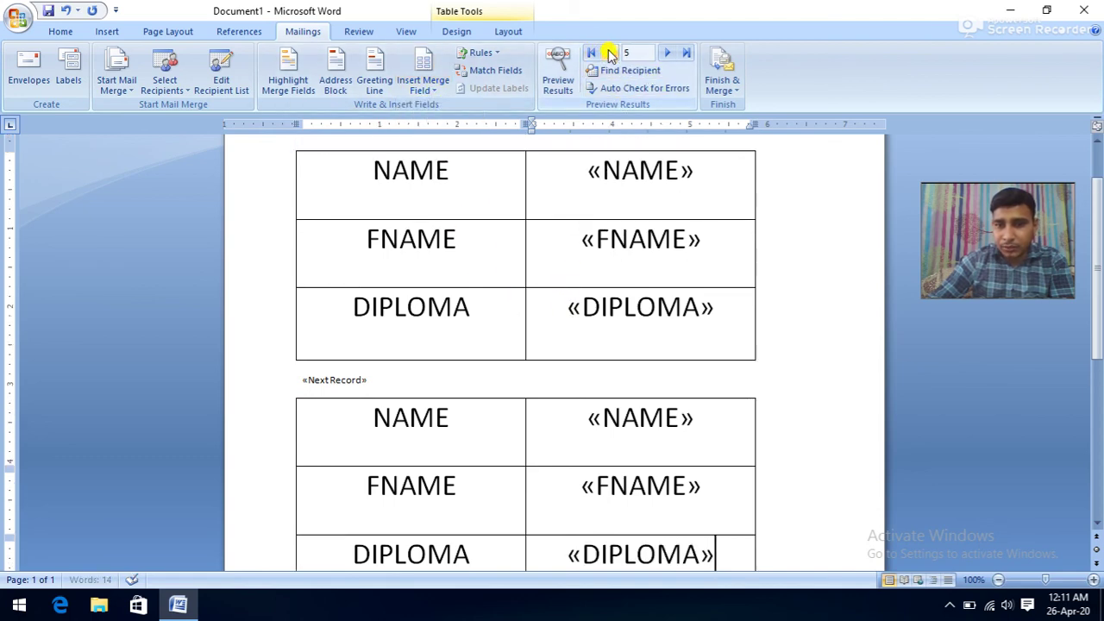
click(558, 69)
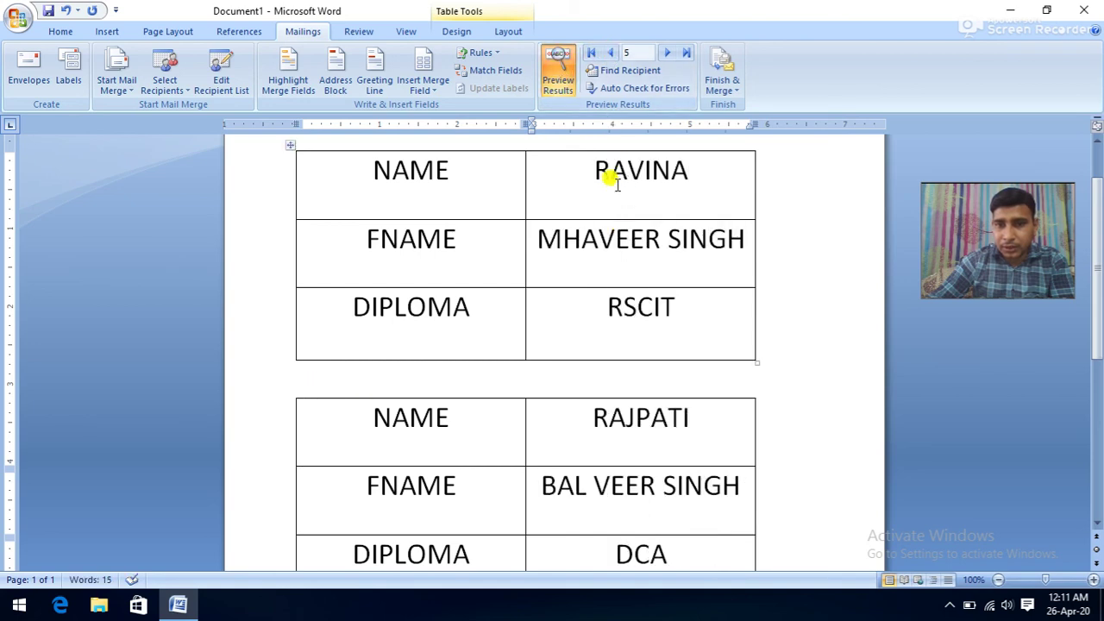
click(668, 53)
click(668, 53)
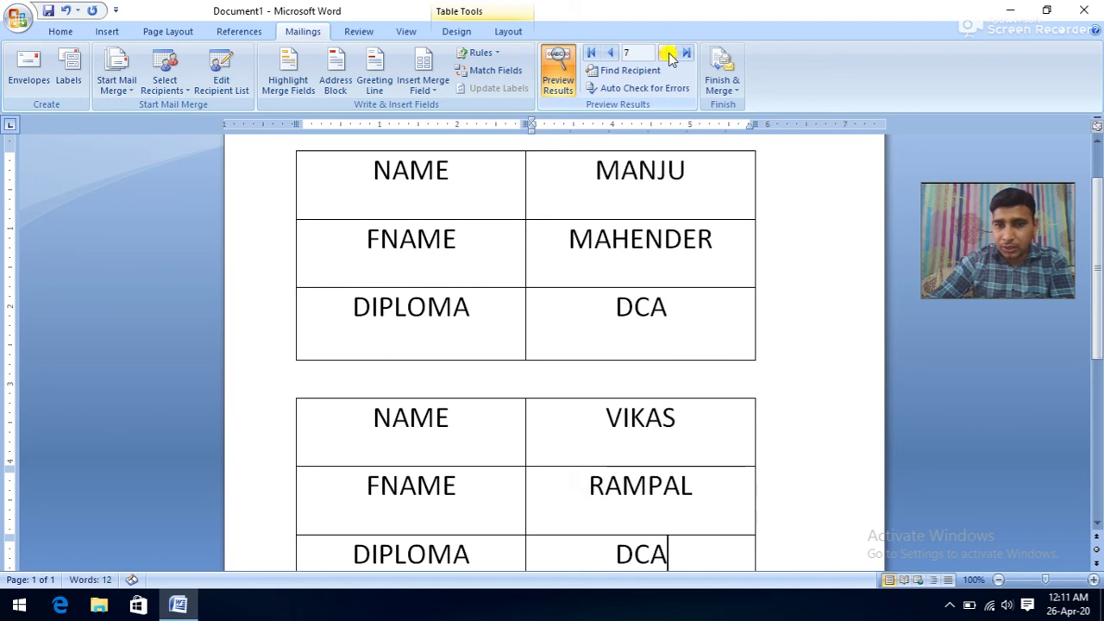
click(668, 53)
click(668, 53)
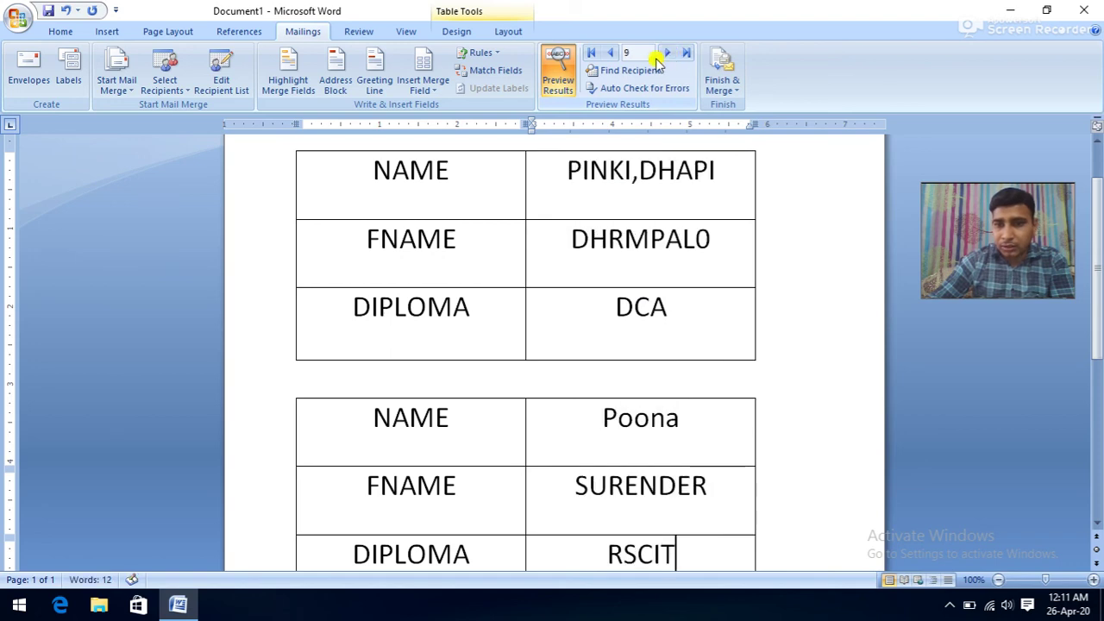
click(609, 54)
click(609, 53)
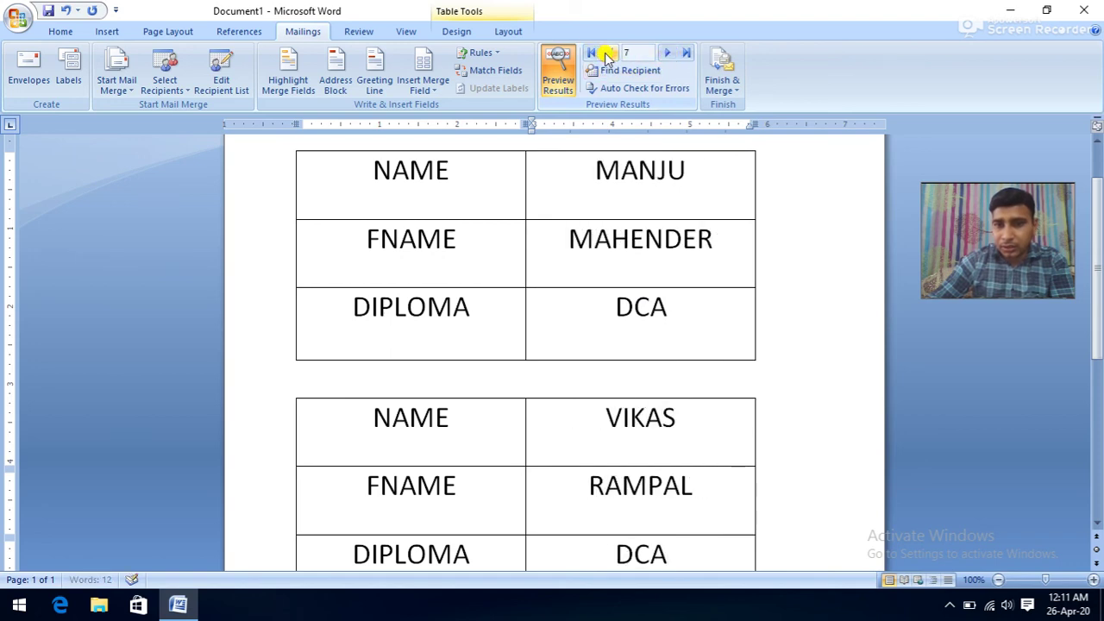
click(609, 53)
click(609, 53)
click(609, 54)
click(609, 53)
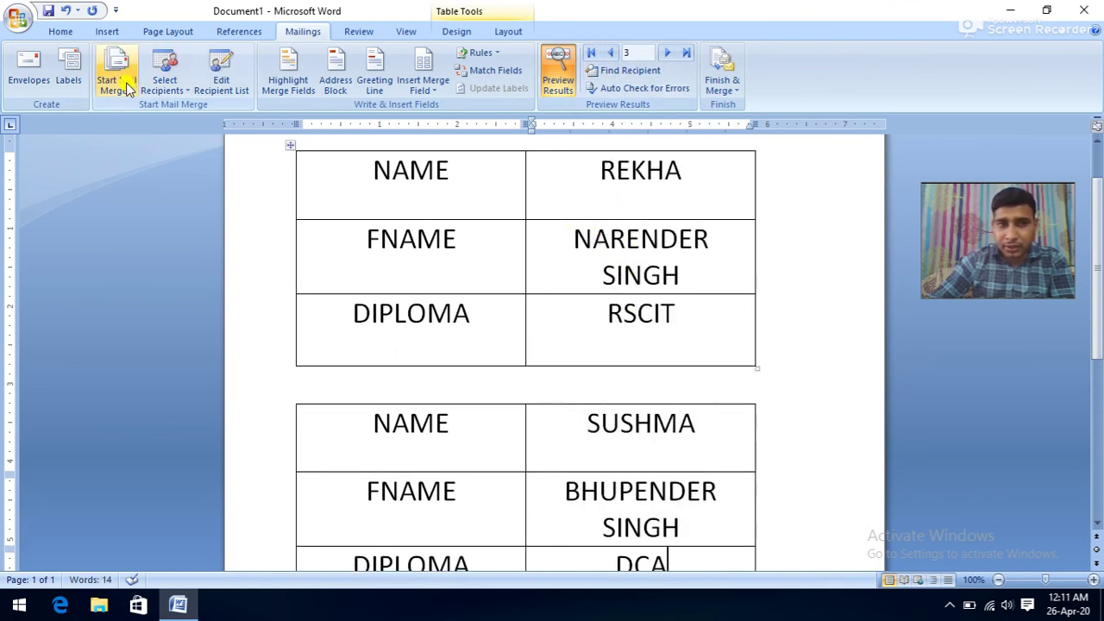
- Merge all records to individual documents, producing the seven-page Letters2 of filled student tables
click(562, 93)
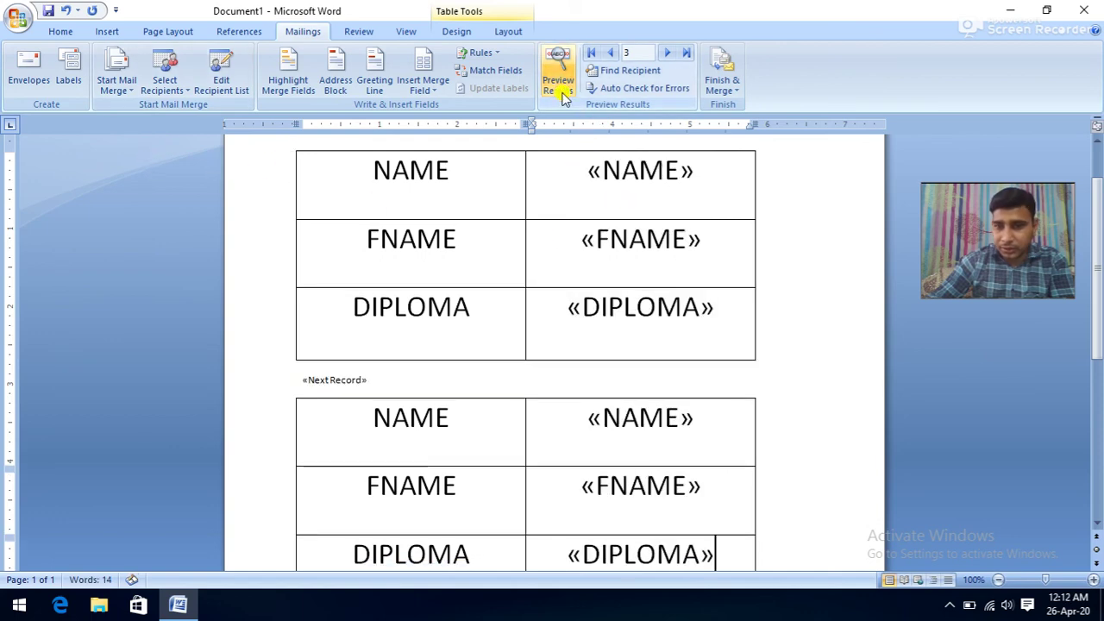
click(722, 62)
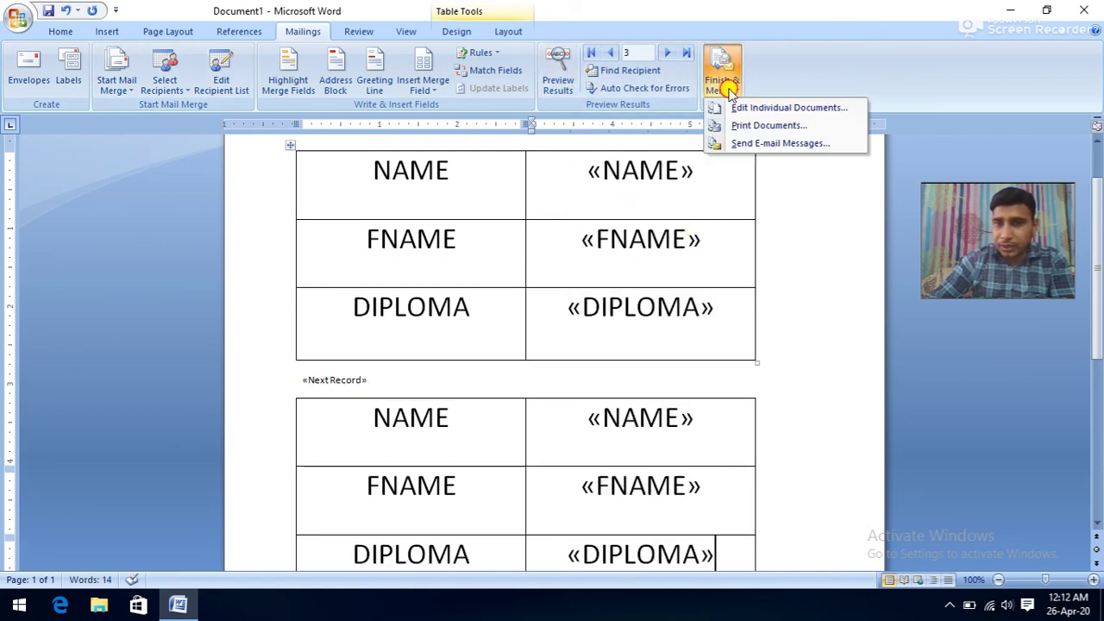
click(718, 106)
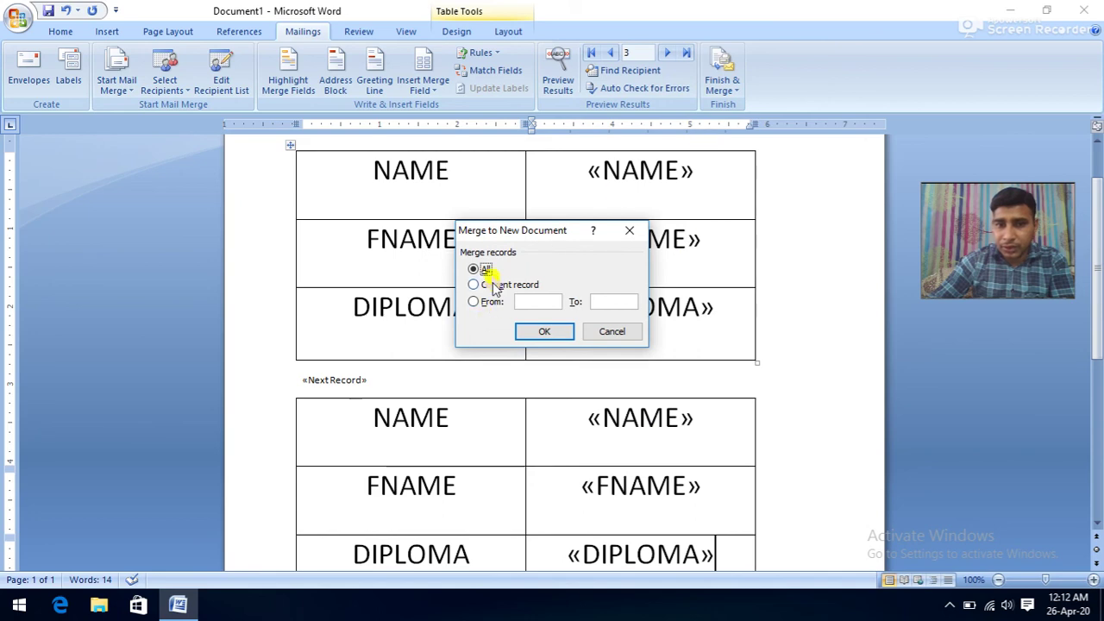
click(535, 330)
scroll(530, 326, down, 3)
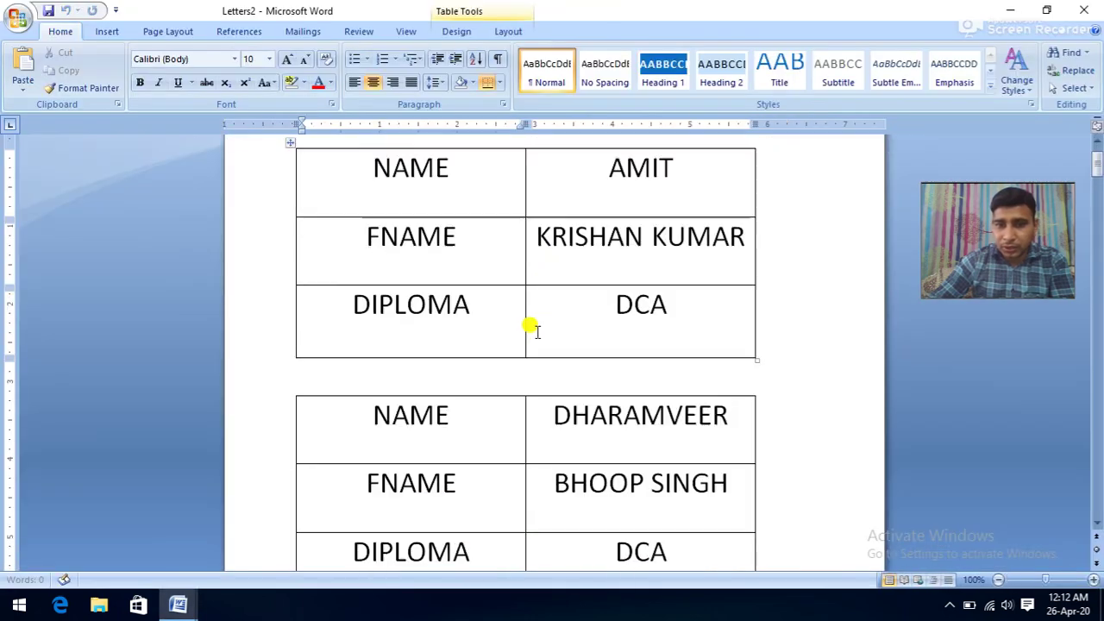
scroll(530, 326, down, 5)
scroll(530, 326, down, 5)
scroll(530, 326, down, 5)
scroll(535, 329, down, 5)
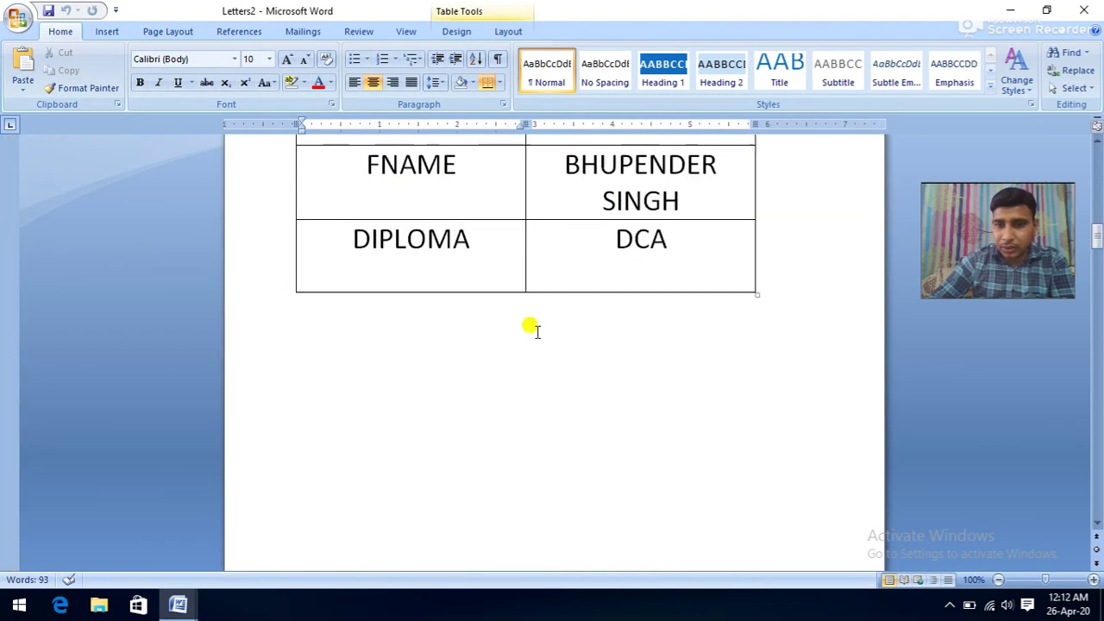
scroll(535, 329, down, 5)
scroll(535, 330, down, 5)
scroll(535, 329, down, 3)
scroll(535, 329, down, 5)
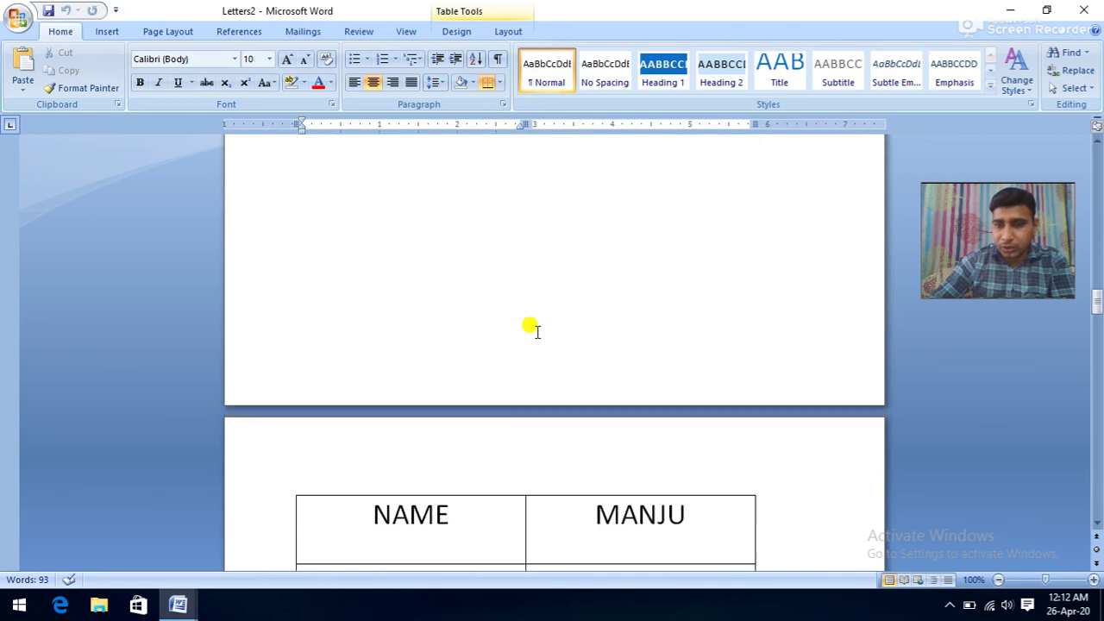
scroll(535, 330, down, 5)
scroll(535, 330, down, 5)
scroll(535, 329, down, 3)
scroll(535, 330, down, 5)
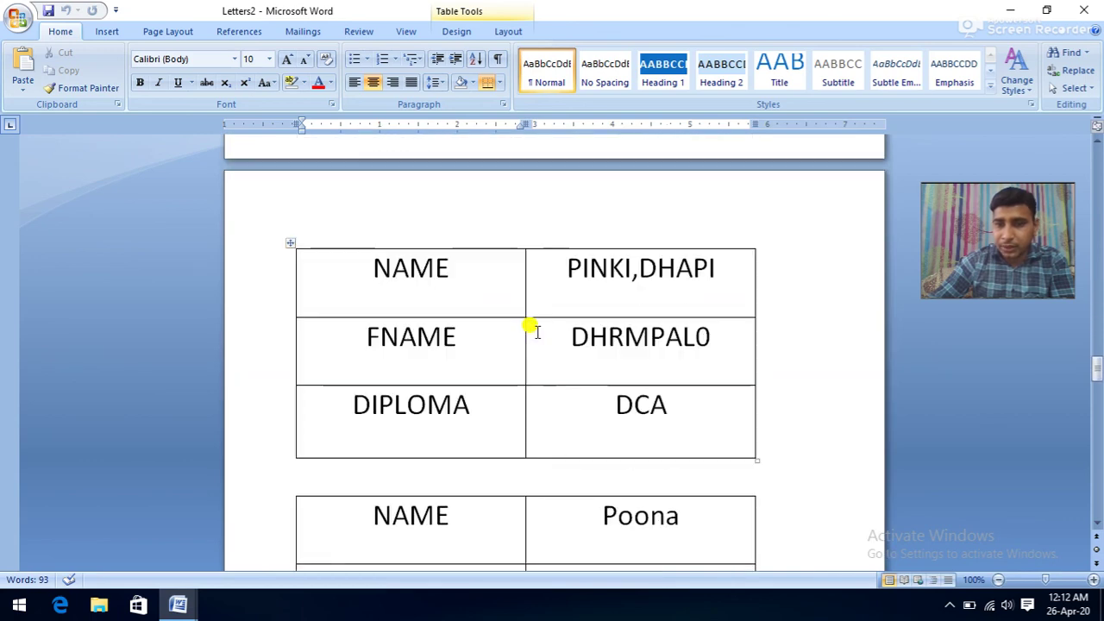
scroll(535, 330, down, 5)
scroll(535, 330, down, 5)
scroll(535, 330, down, 3)
scroll(535, 330, down, 5)
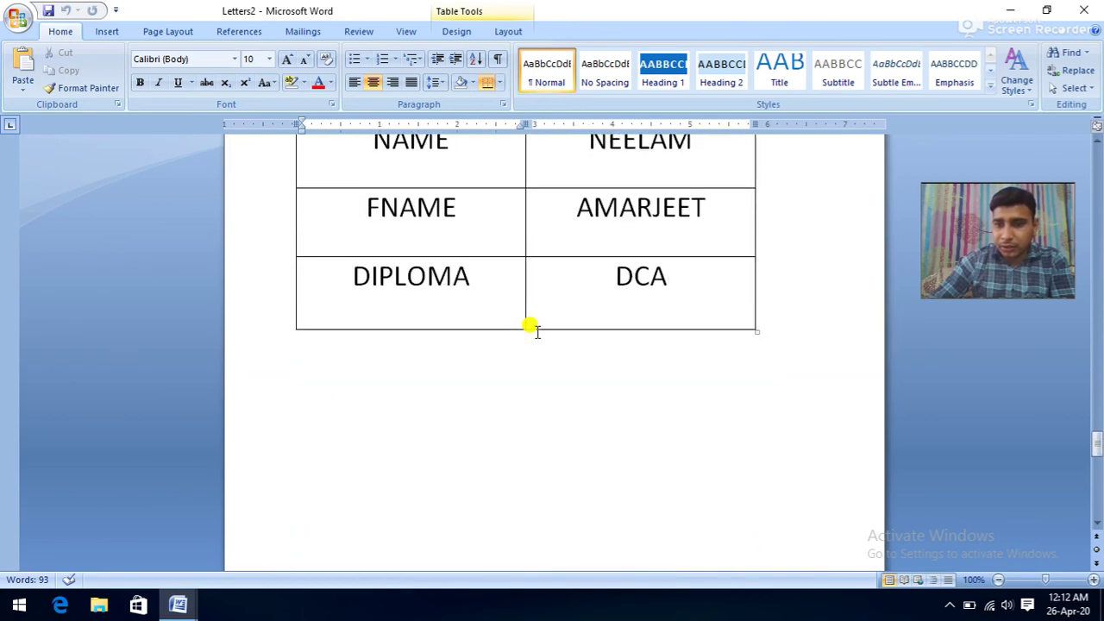
scroll(535, 329, down, 5)
scroll(535, 329, down, 5)
scroll(535, 329, down, 3)
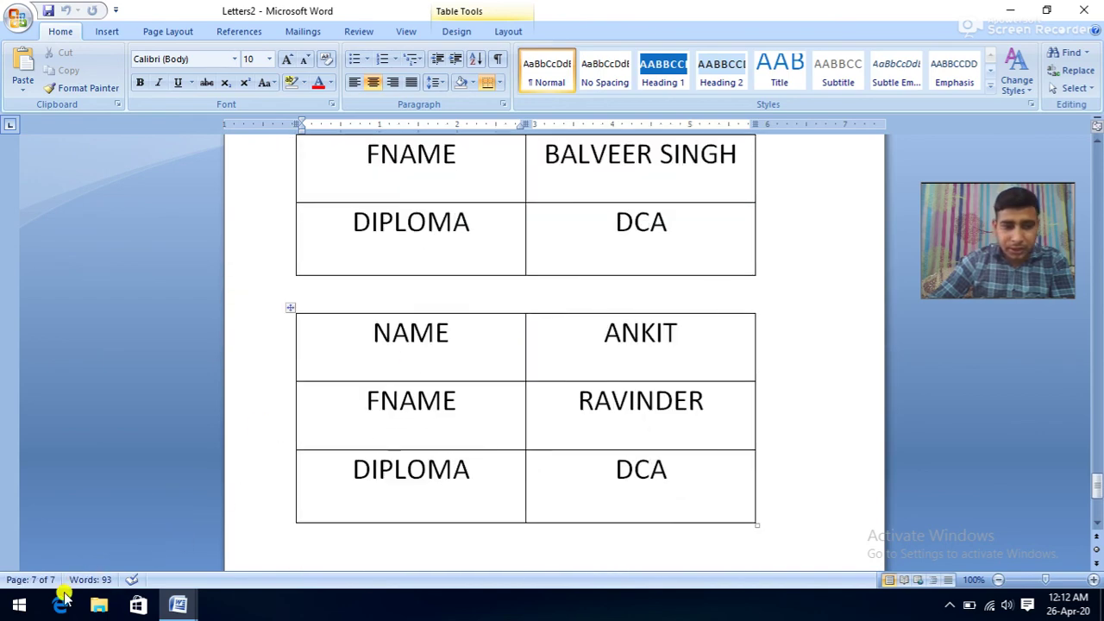
scroll(486, 396, down, 5)
scroll(486, 396, down, 3)
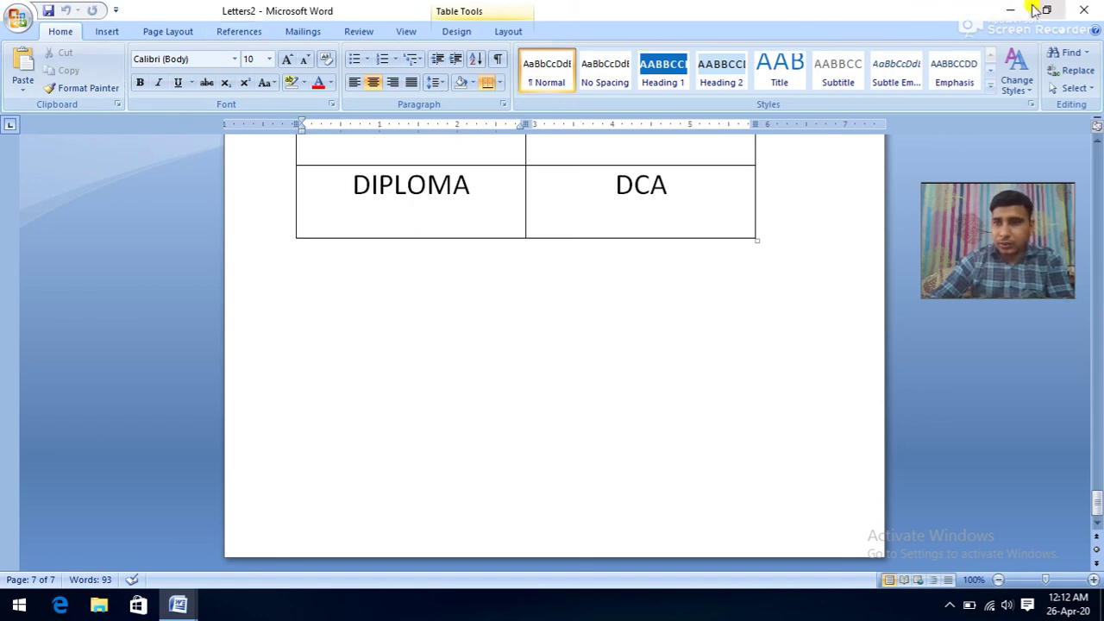
- Close the original Document1 merge template without saving its changes
click(1006, 9)
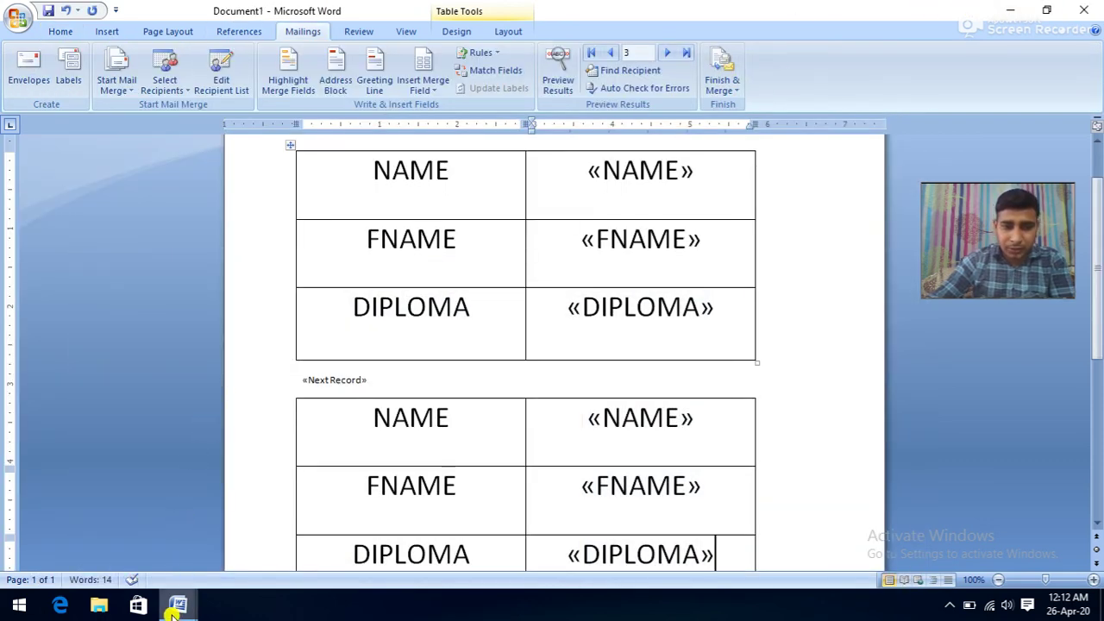
mouse_move(178, 604)
click(164, 482)
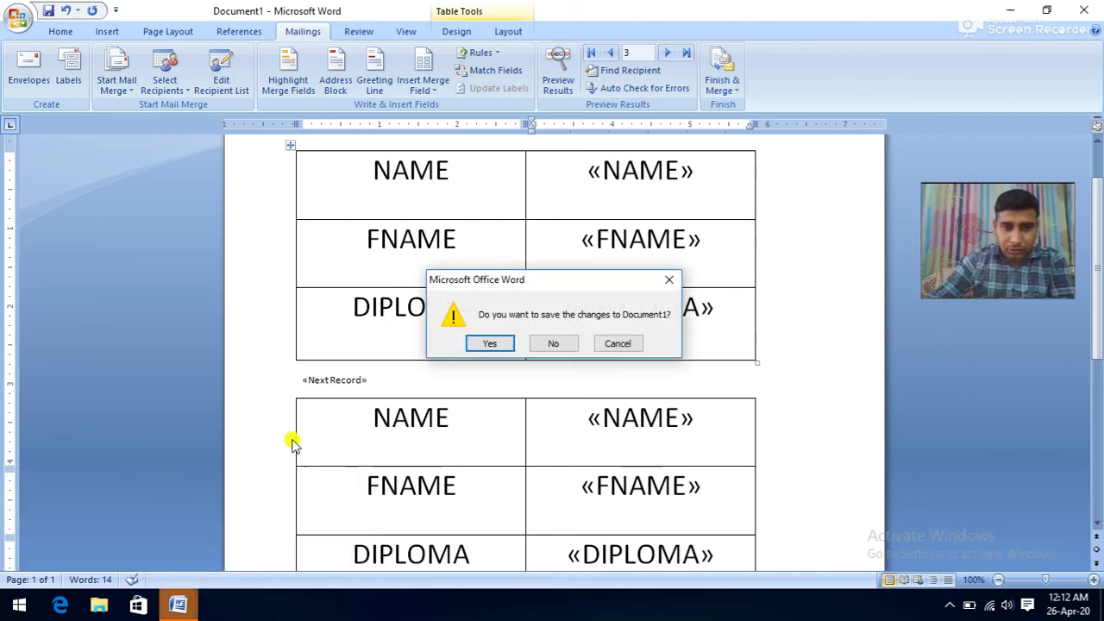
click(549, 343)
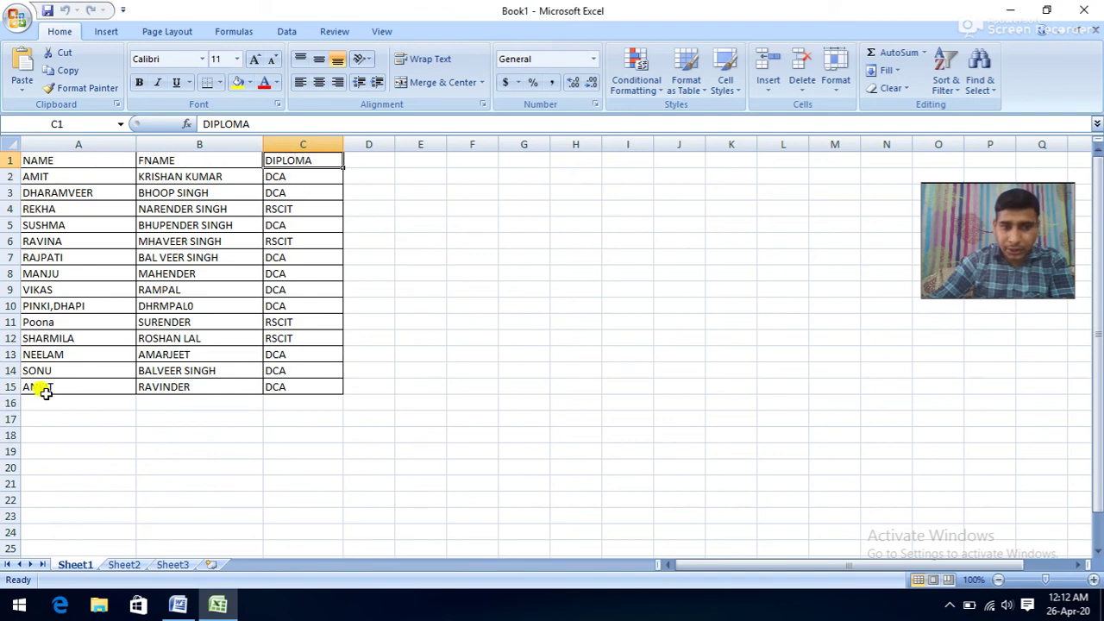
- Check Excel's Sheet2, Sheet3 and Sheet1, then return to Letters2's last student table
click(124, 566)
click(146, 568)
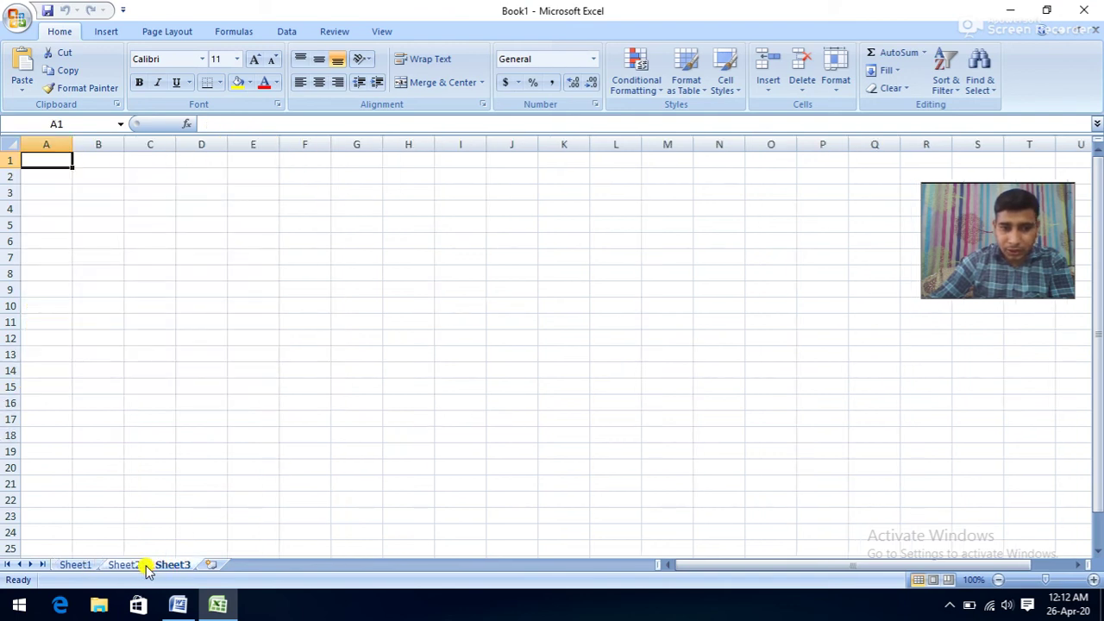
click(76, 566)
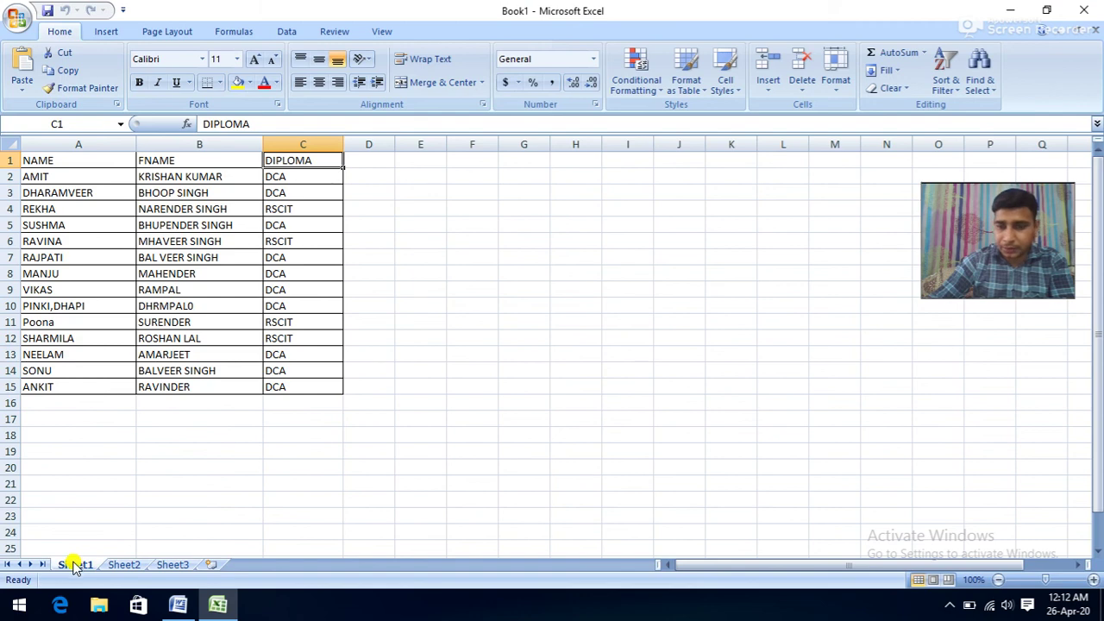
click(178, 605)
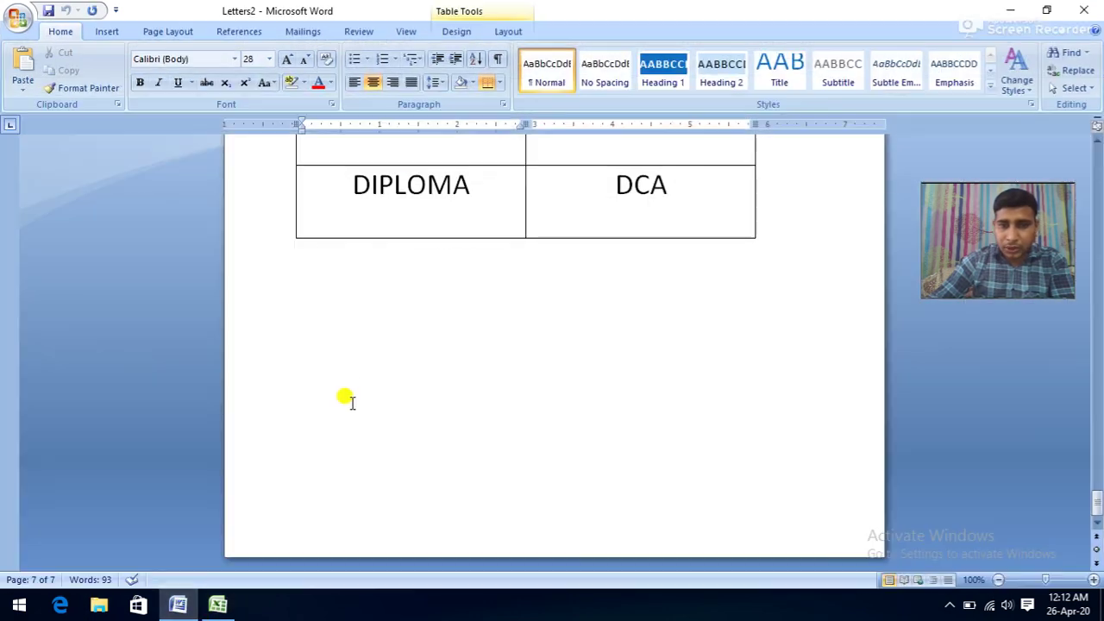
text(NAME	ANKIT FNAME	RAVINDER DIPLOMA	DCA)
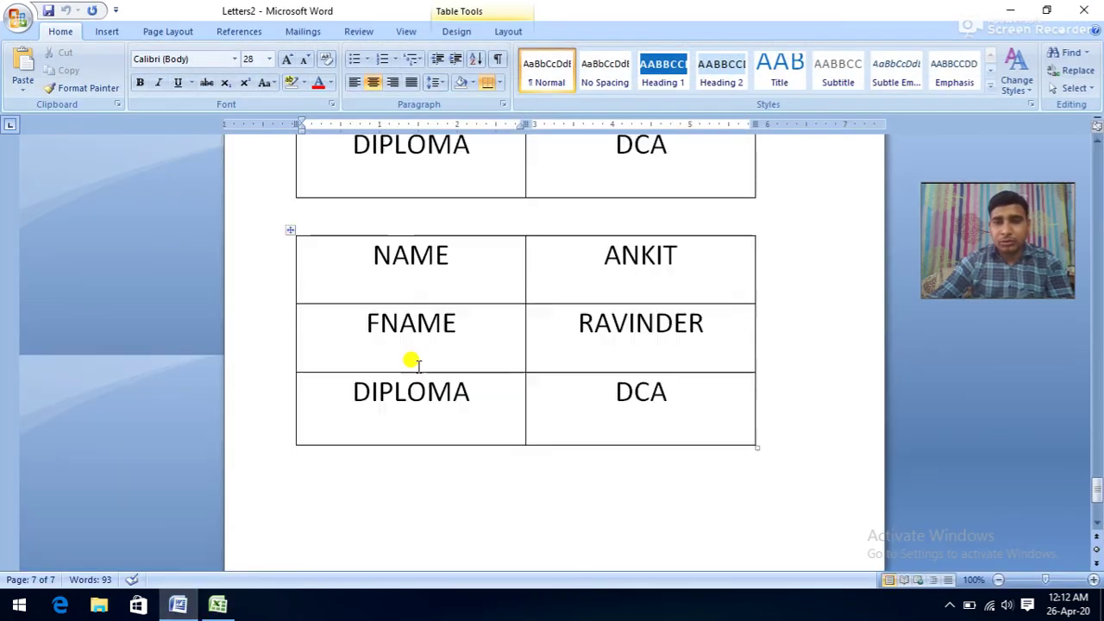